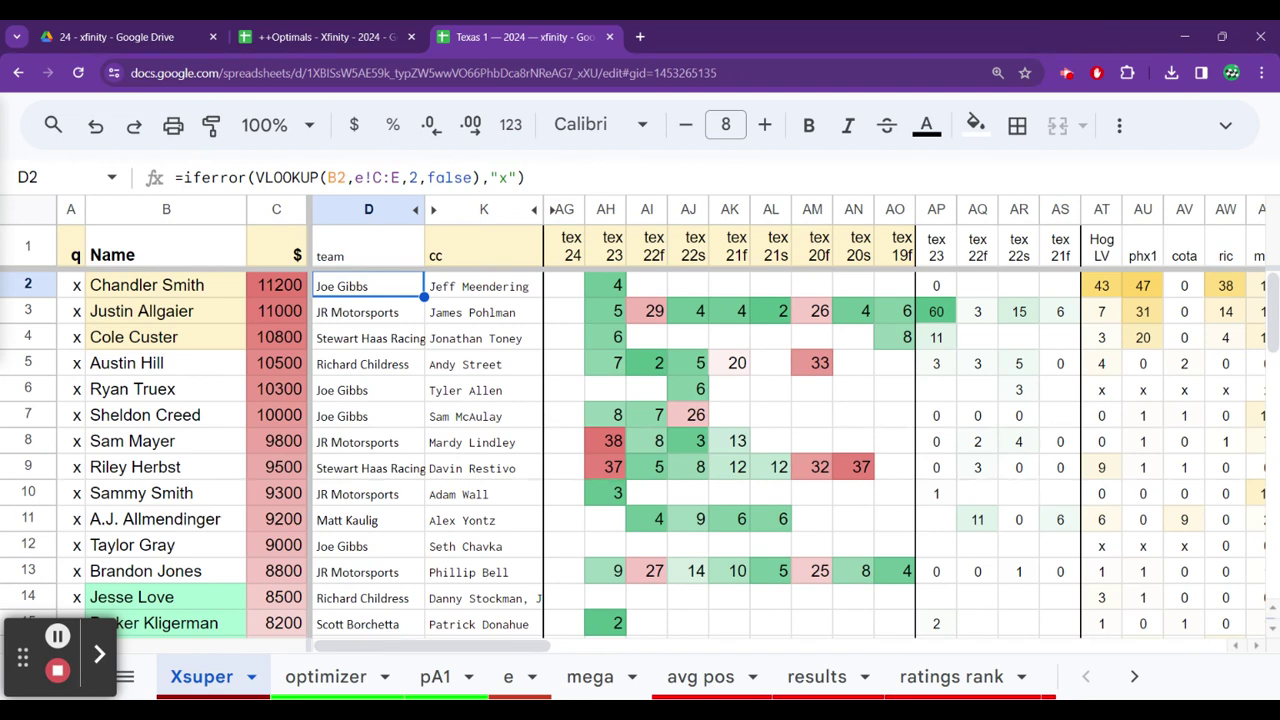
Compare the team entries of the three highest-priced drivers in rows 2 to 4
key("Down")
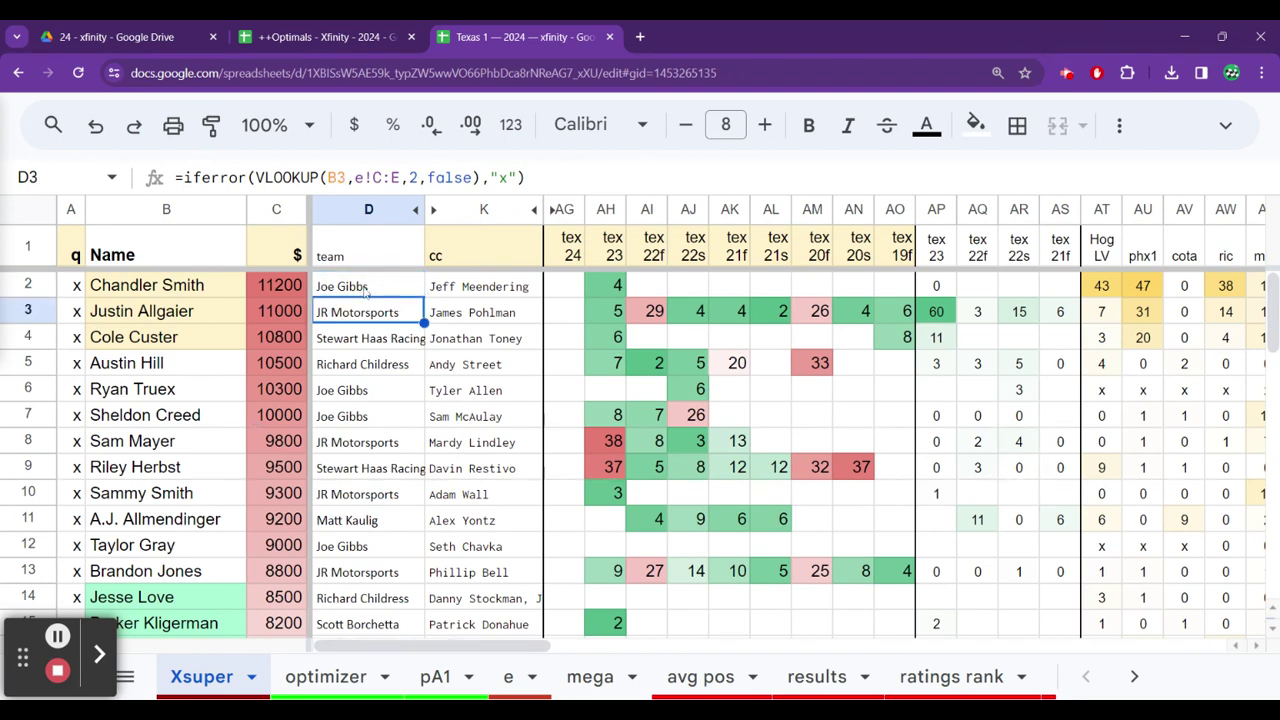
key("Down")
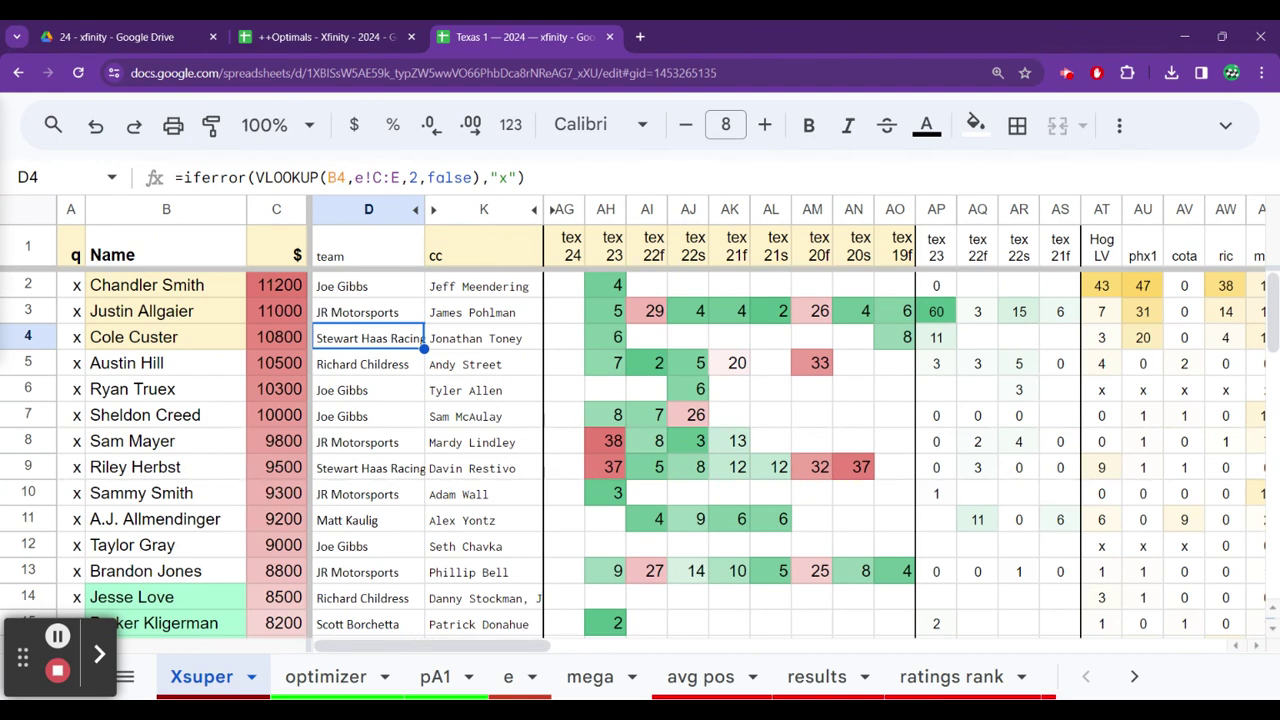
left_click(368, 312)
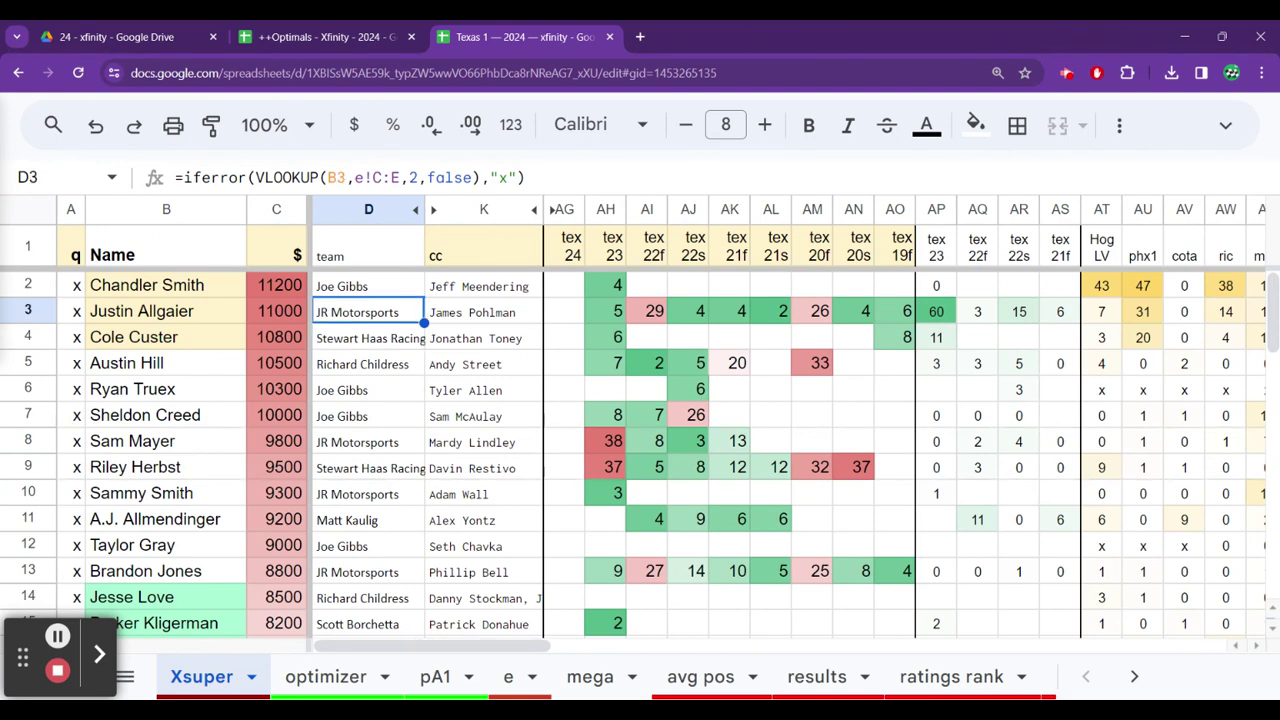
left_click(368, 338)
left_click(368, 312)
left_click(368, 286)
Review the highest-priced driver's Texas history and hog values across row 2, up to the ric column
key("Right")
key("Right")
key("Right")
key("Right")
key("Right")
key("Right")
key("Right")
key("Right")
key("Right")
key("Right")
key("Right")
key("Right")
key("Right")
key("Right")
key("Right")
key("Right")
key("Right")
key("Right")
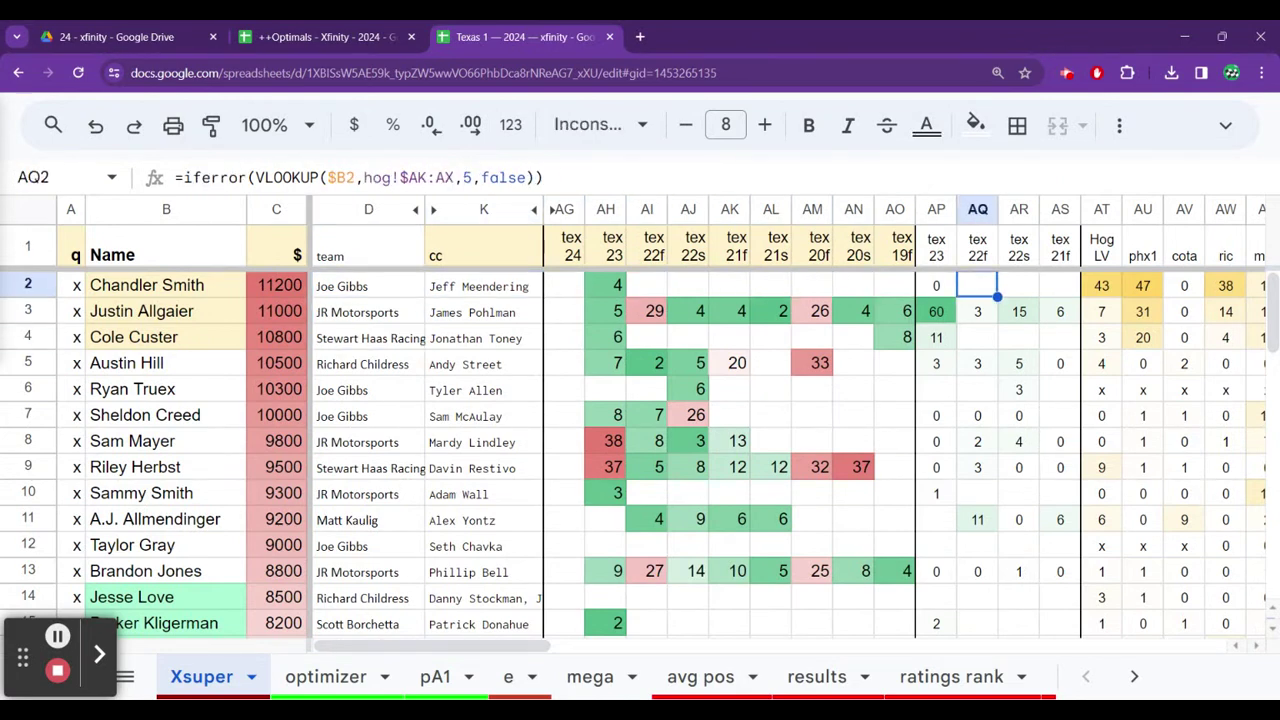
key("Right")
key("Right")
key("Left")
key("Left")
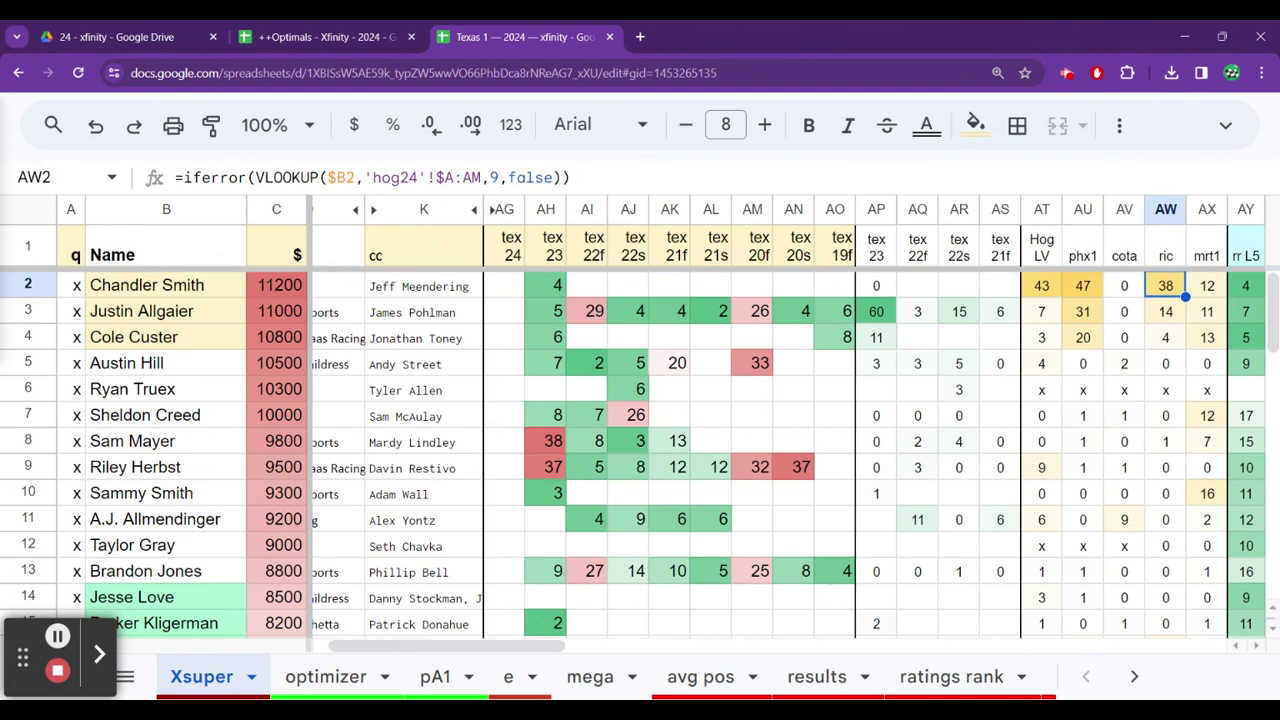
Compare the ric hog values of the drivers in rows 3 and 4
key("Down")
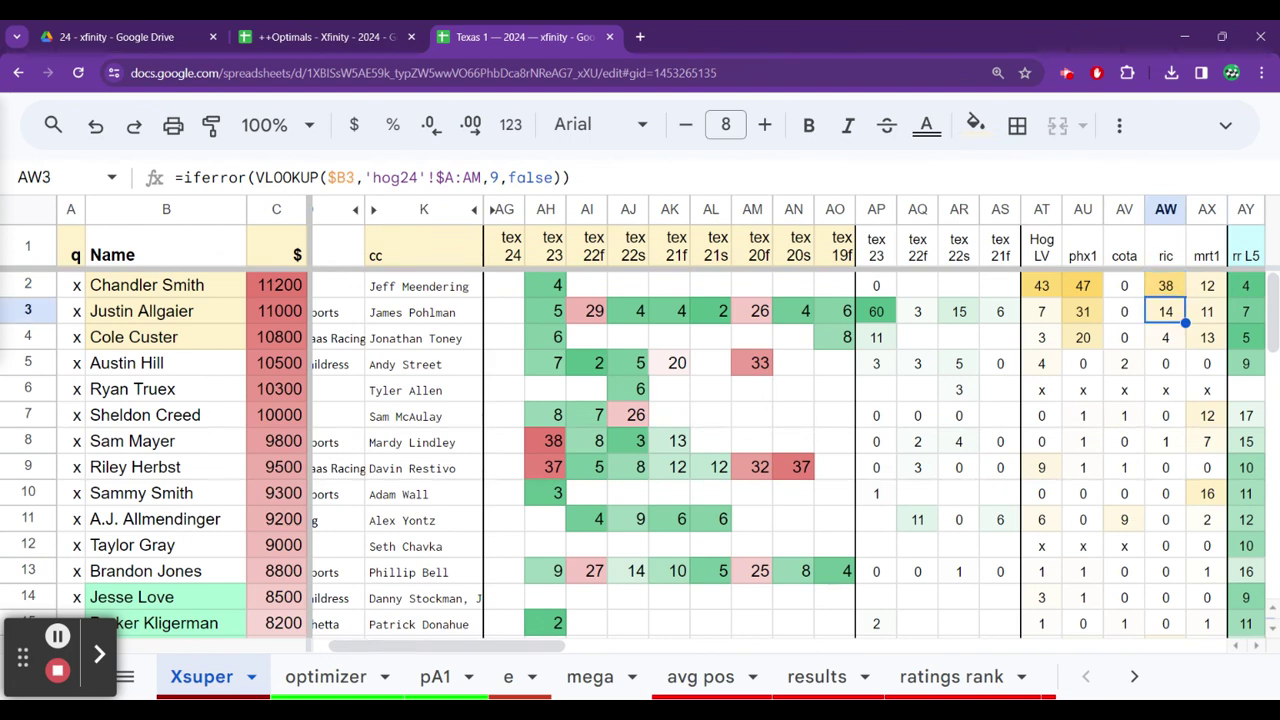
left_click(1165, 337)
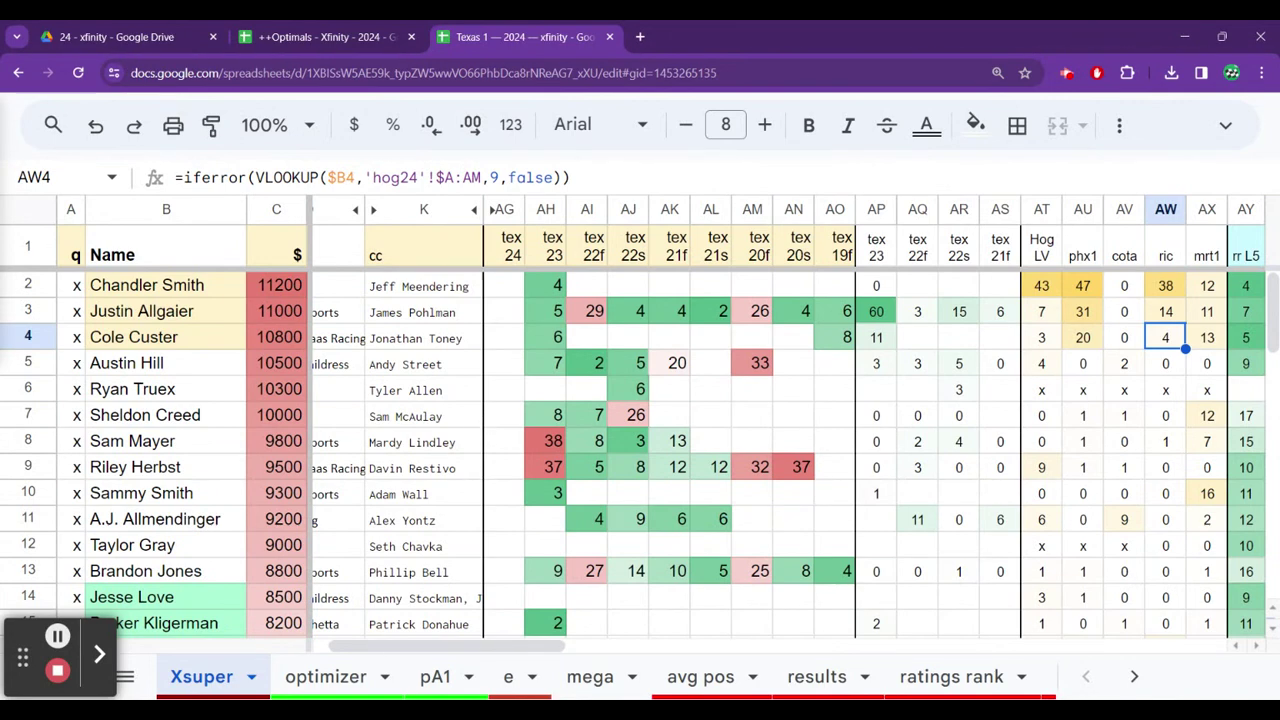
left_click(1165, 311)
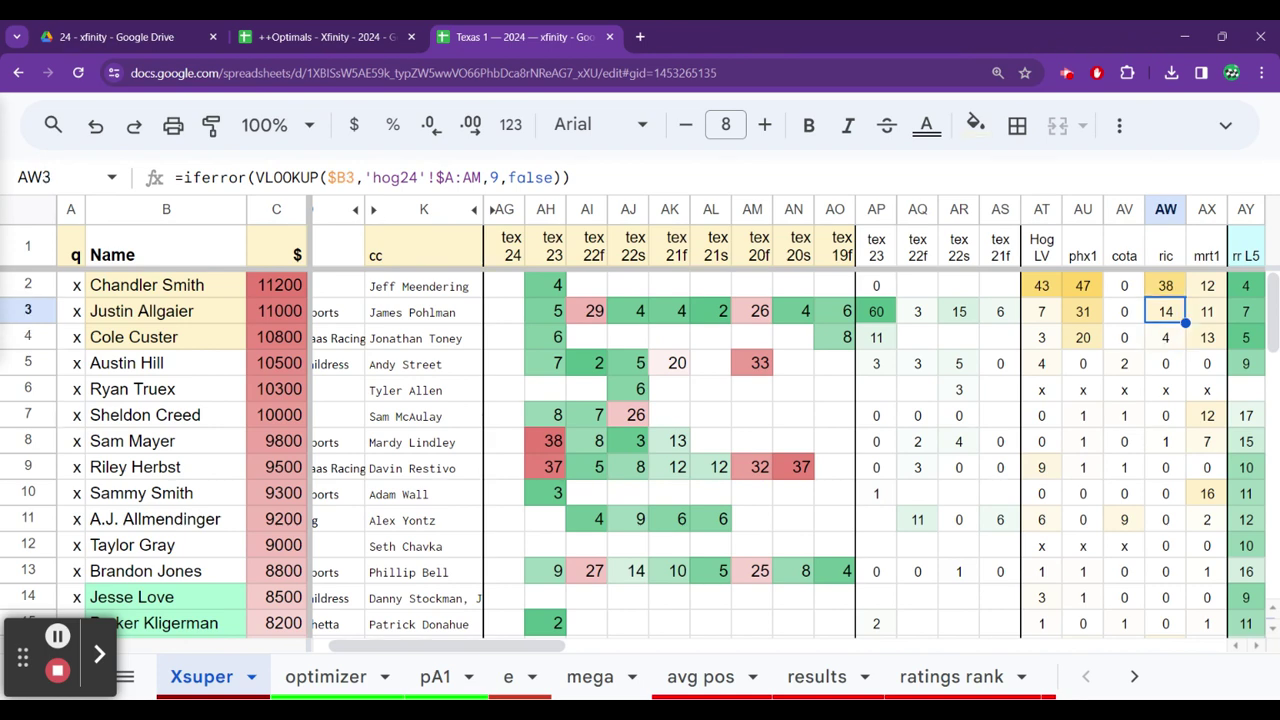
Go back along row 2 to the team column and compare the two highest-priced drivers, in rows 2 and 3
key("Up")
key("Left")
key("Left")
key("Left")
key("Left")
key("Left")
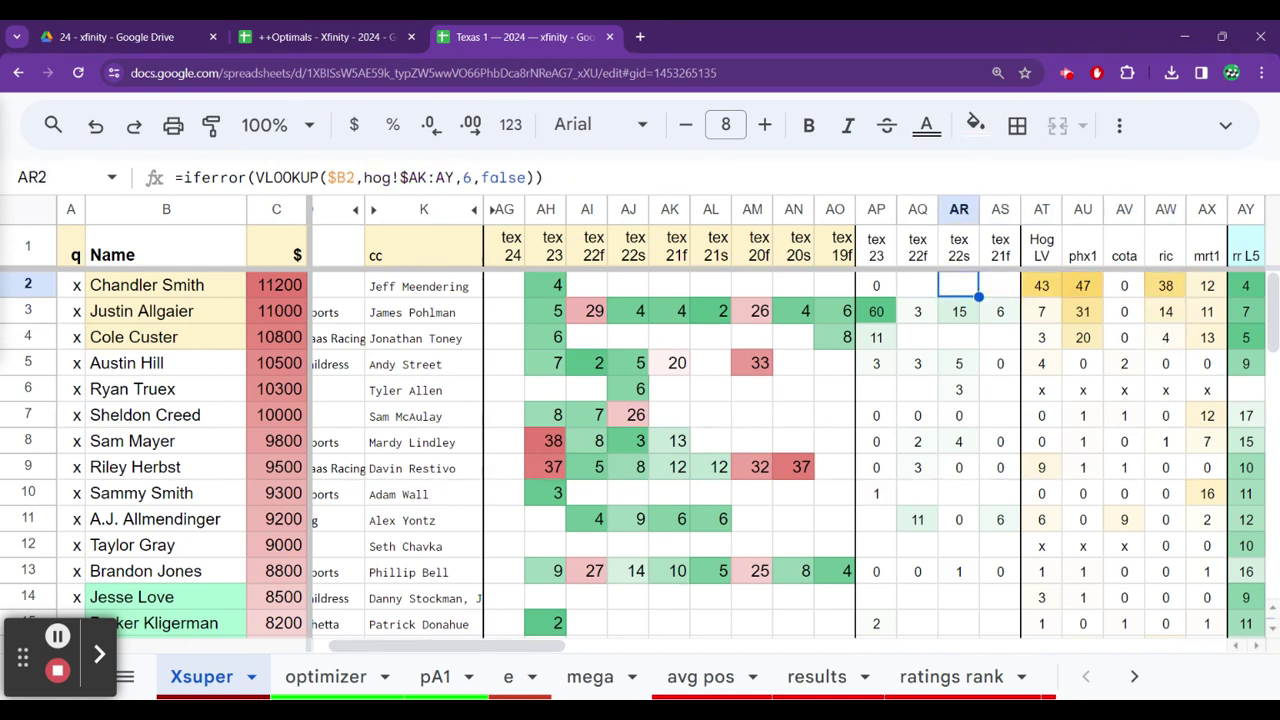
key("Left")
key("Left")
key("Left")
key("Left")
key("Left")
key("Left")
key("Left")
key("Left")
key("Left")
key("Left")
key("Left")
key("Left")
key("Left")
key("Left")
key("Left")
key("Left")
key("Right")
key("Right")
key("Right")
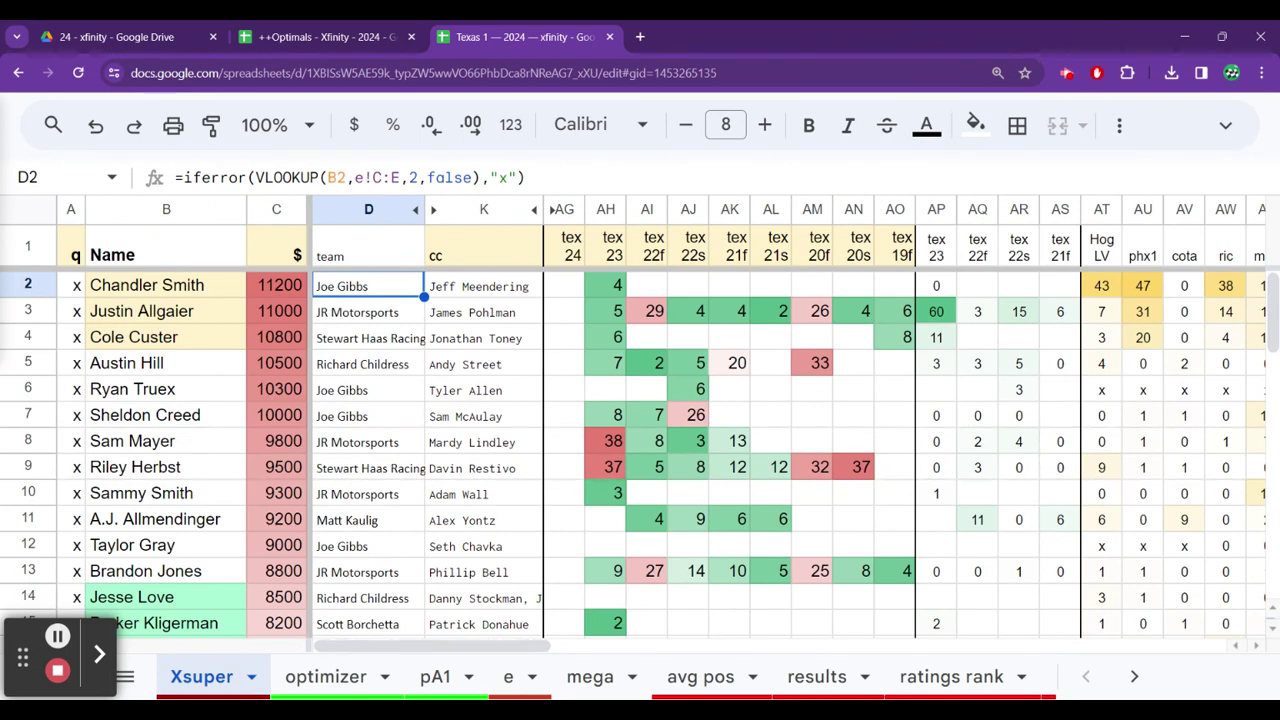
left_click(368, 312)
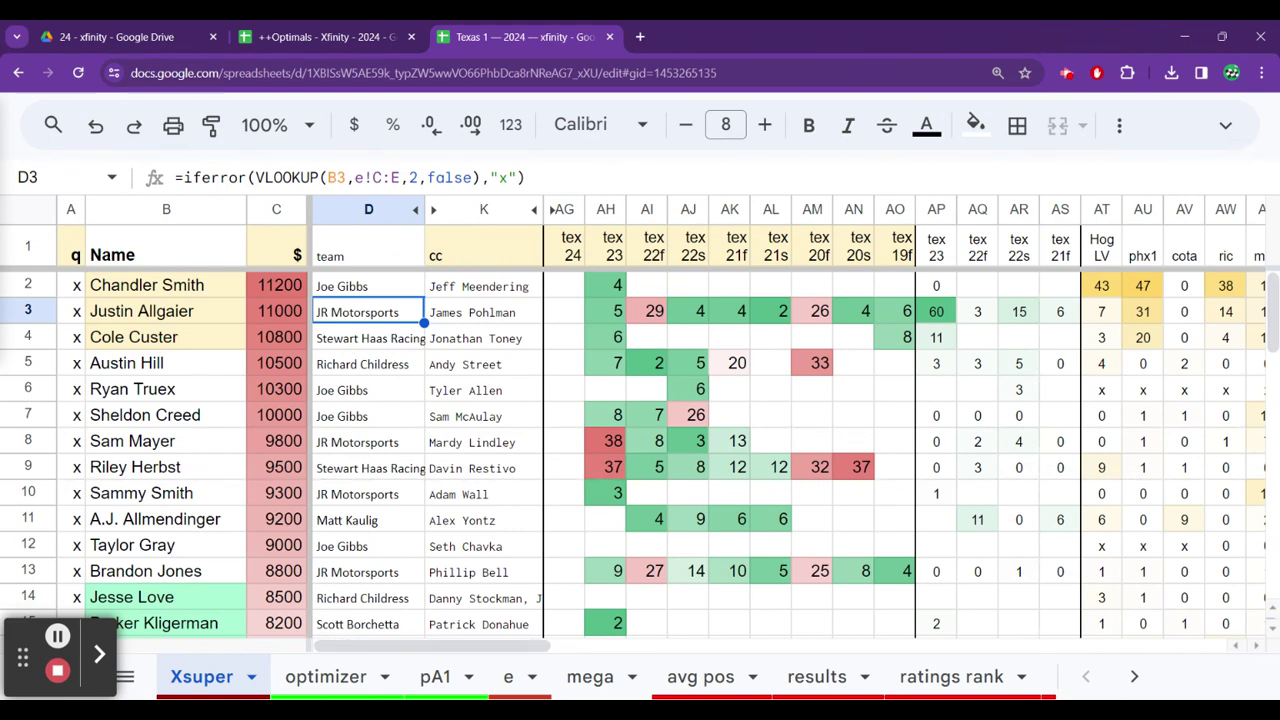
left_click(368, 286)
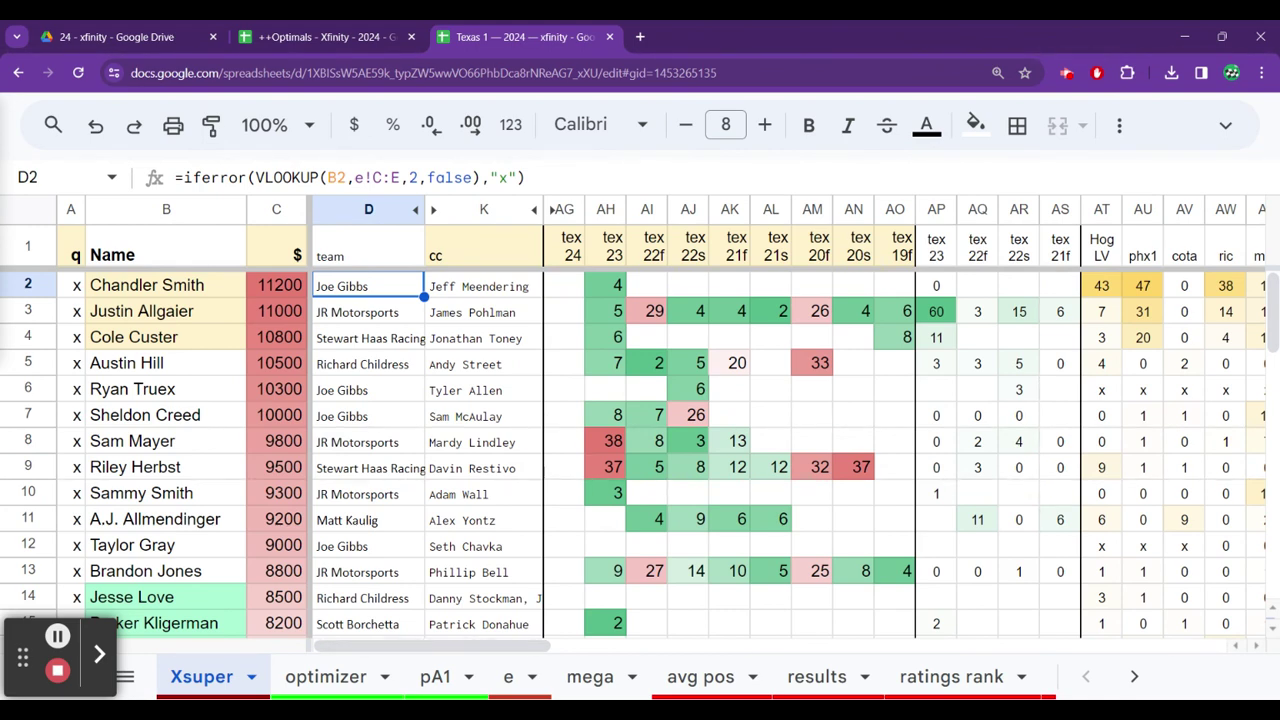
left_click(368, 312)
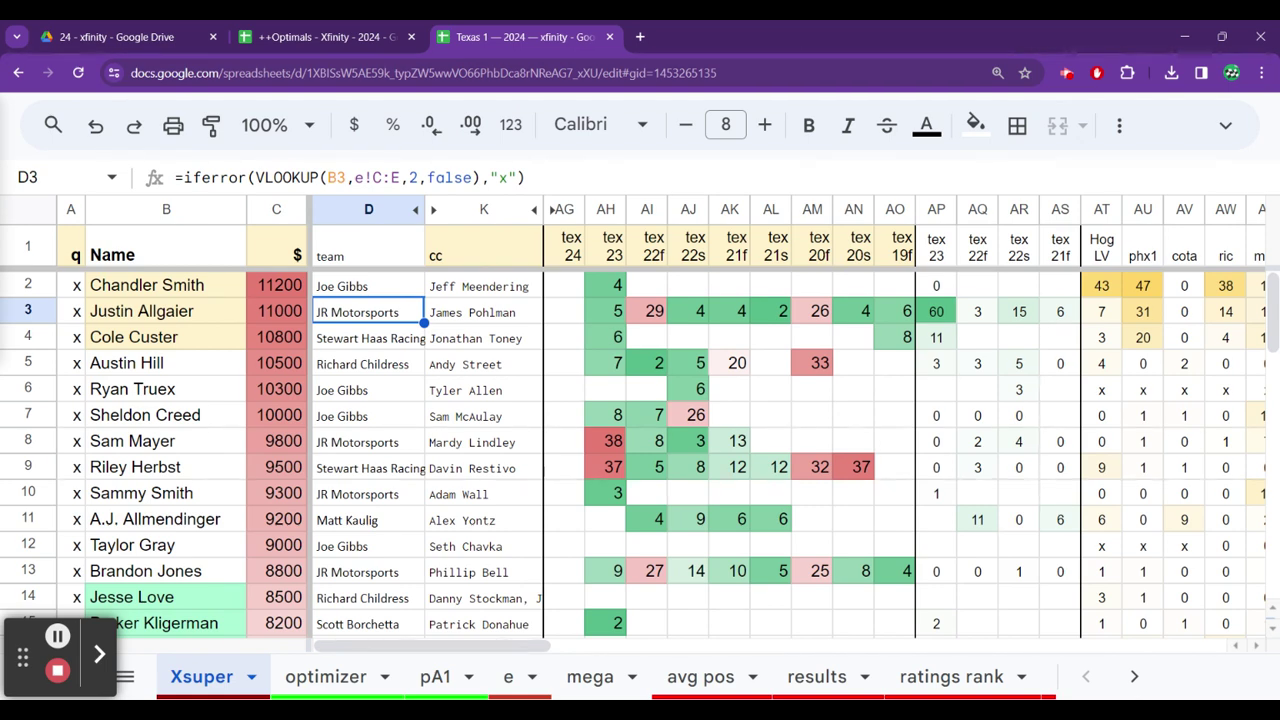
left_click(368, 286)
left_click(368, 312)
left_click(368, 286)
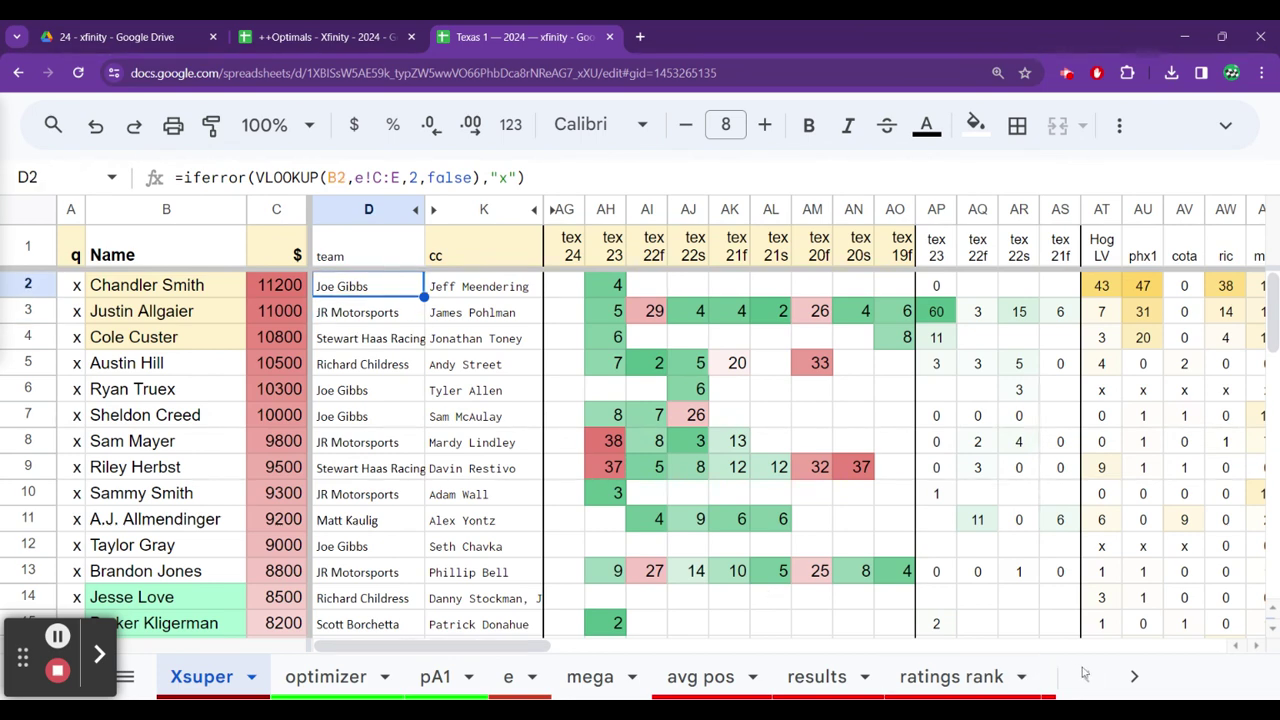
Open the hog sheet and examine the tex 22f to tex 21s values for starting positions 2 and 3
left_click(1134, 676)
left_click(1134, 676)
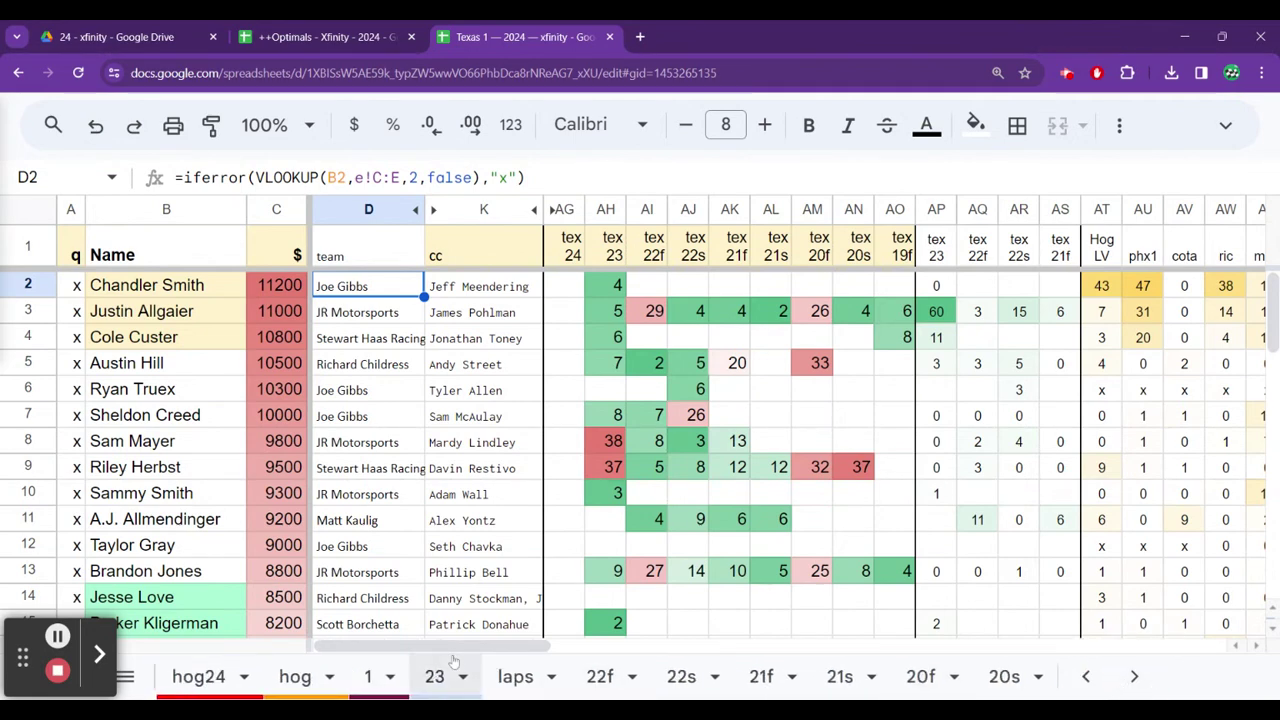
left_click(295, 676)
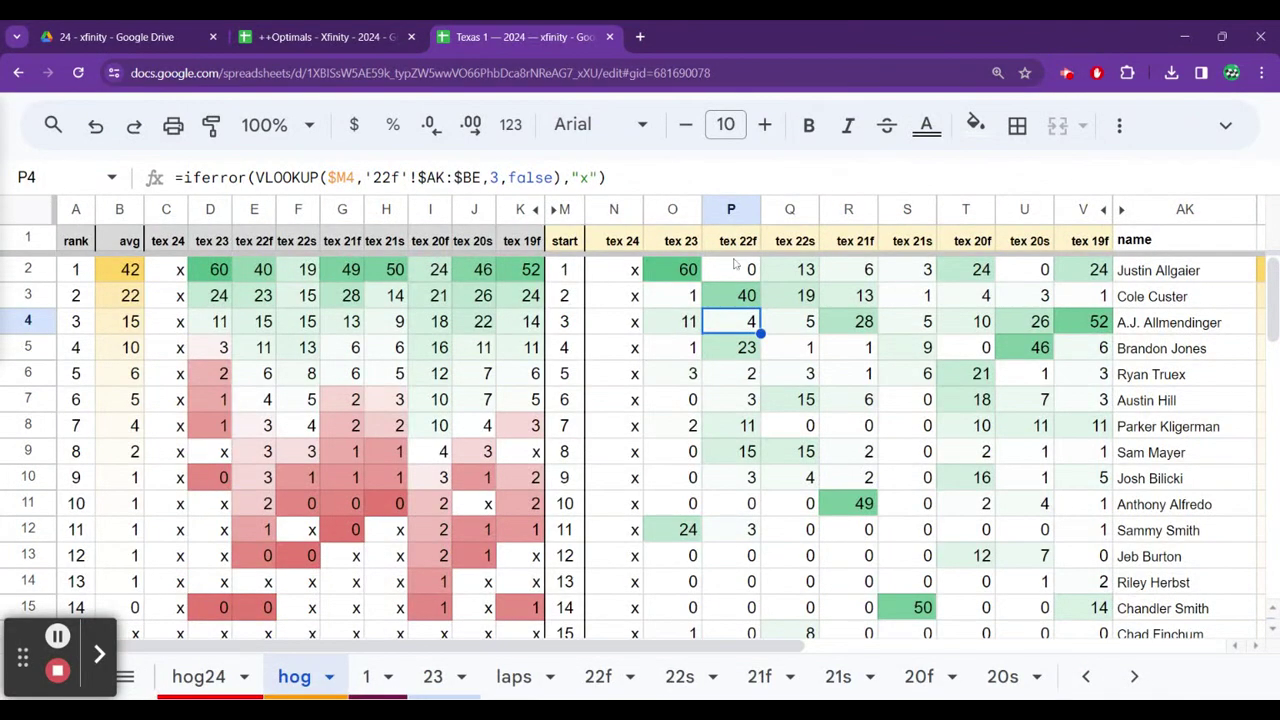
left_click(731, 290)
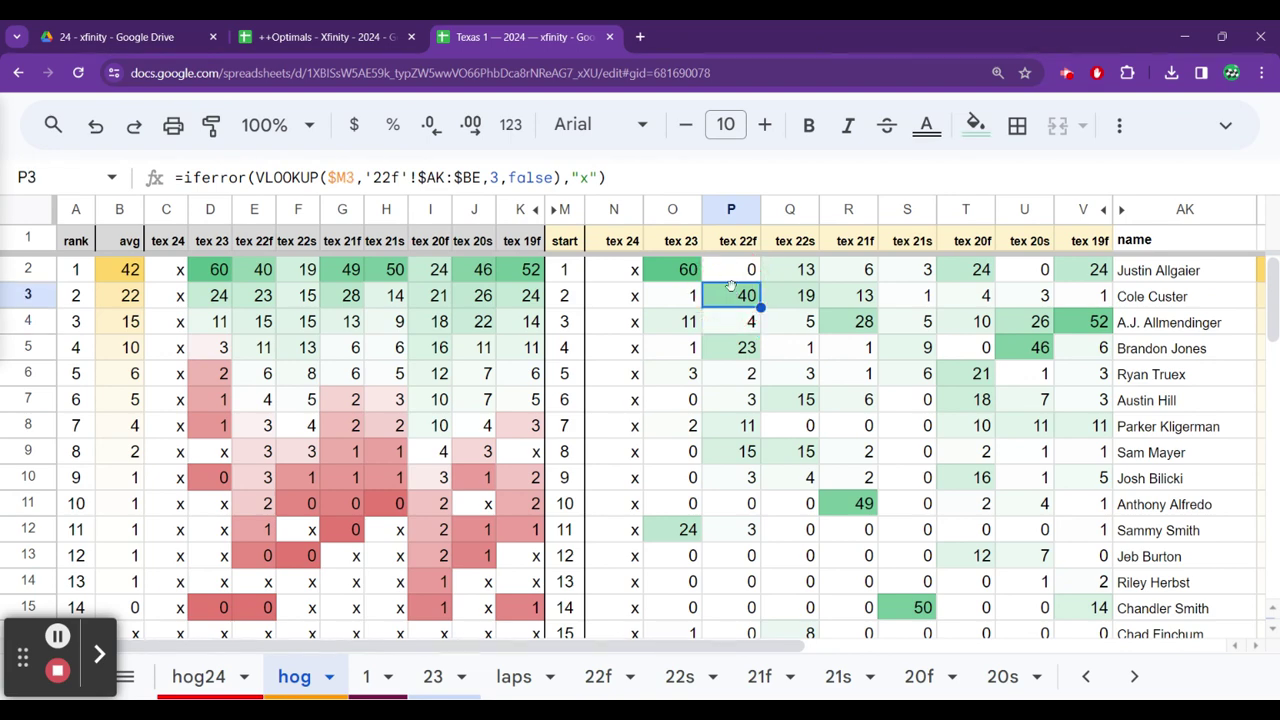
key("Down")
key("Right")
key("Right")
key("Right")
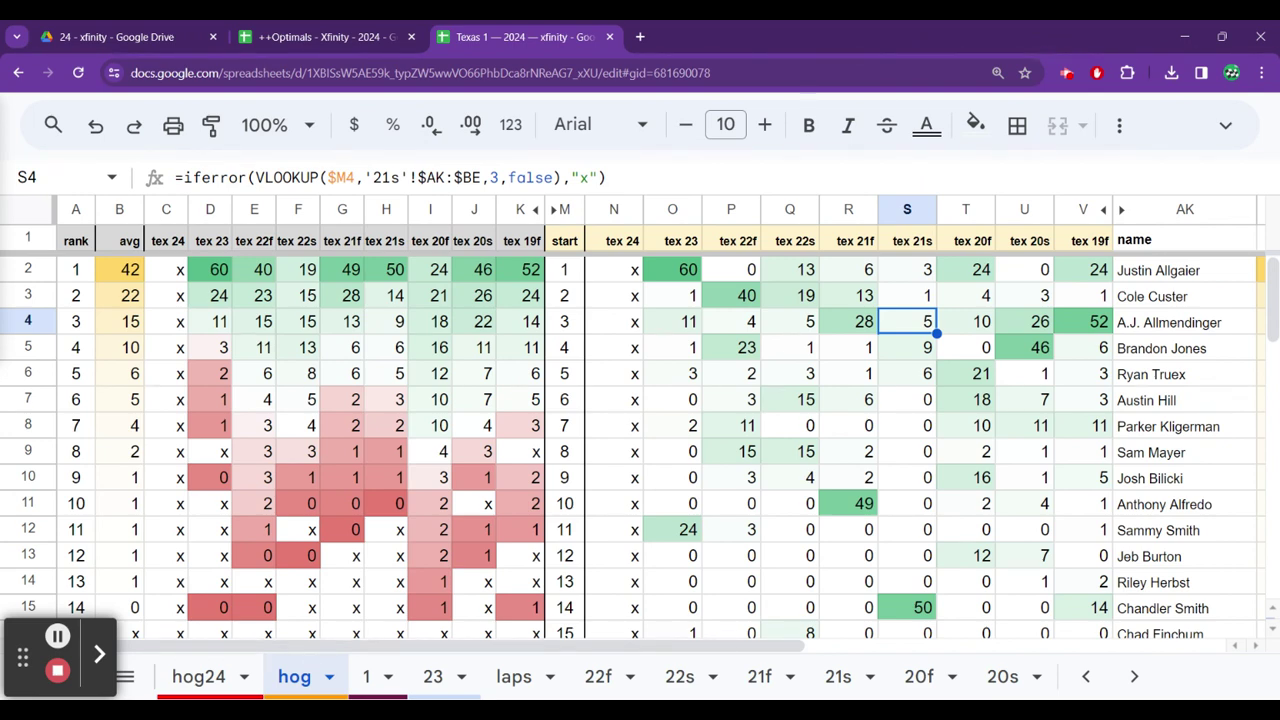
key("Left")
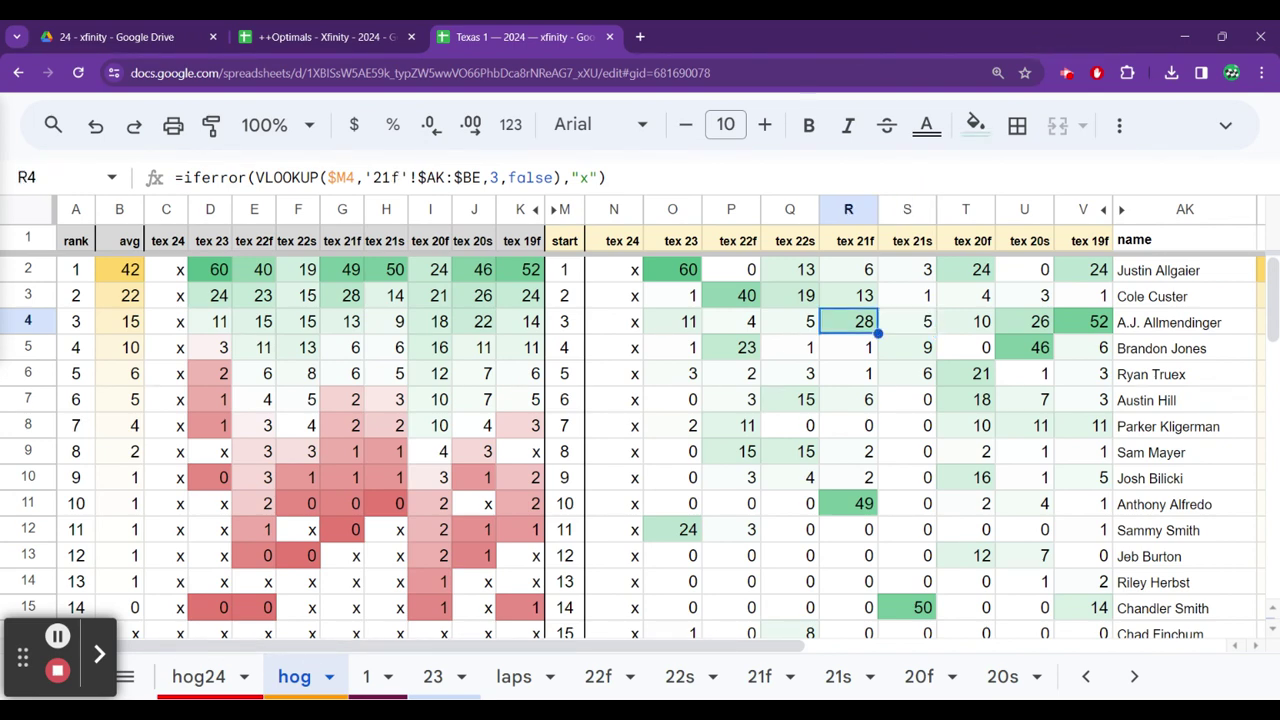
Trace the hog values from the tex 23 front starters down to starting position 10 in the tex 21f column
key("Left")
key("Up")
key("Up")
key("Left")
key("Left")
key("Down")
key("Down")
key("Down")
key("Down")
key("Down")
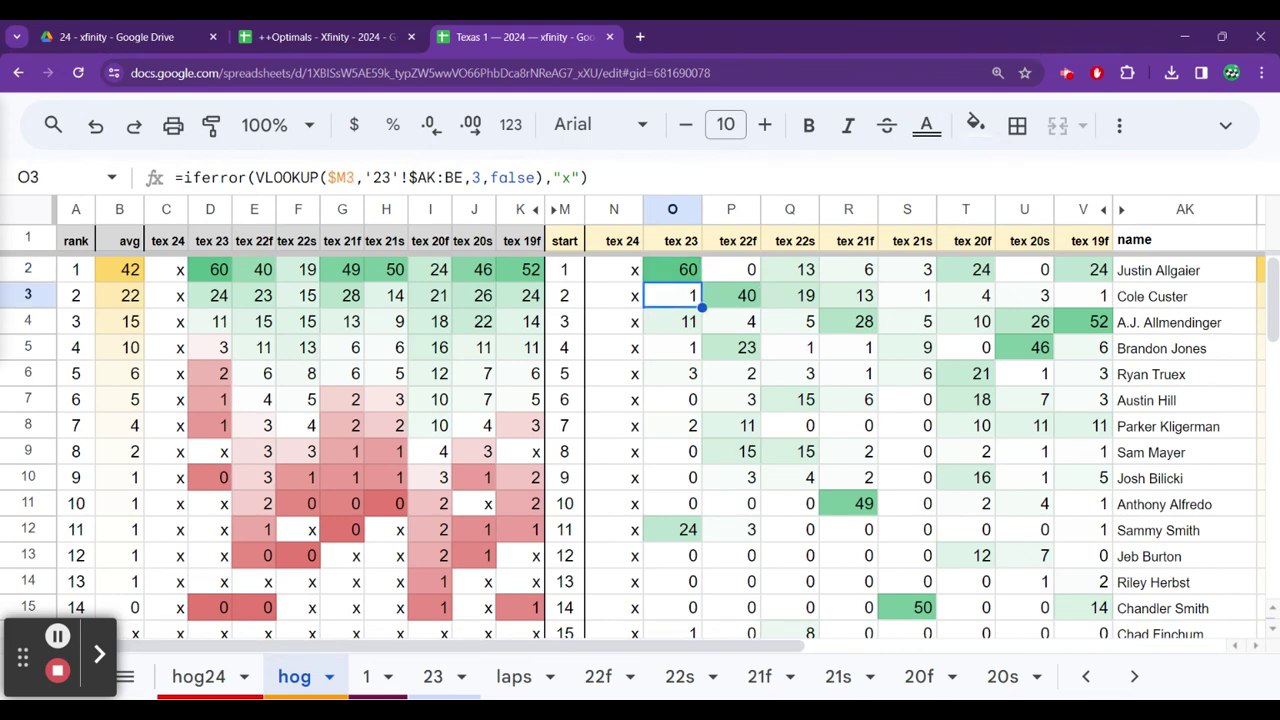
key("Right")
key("Right")
key("Down")
key("Down")
key("Down")
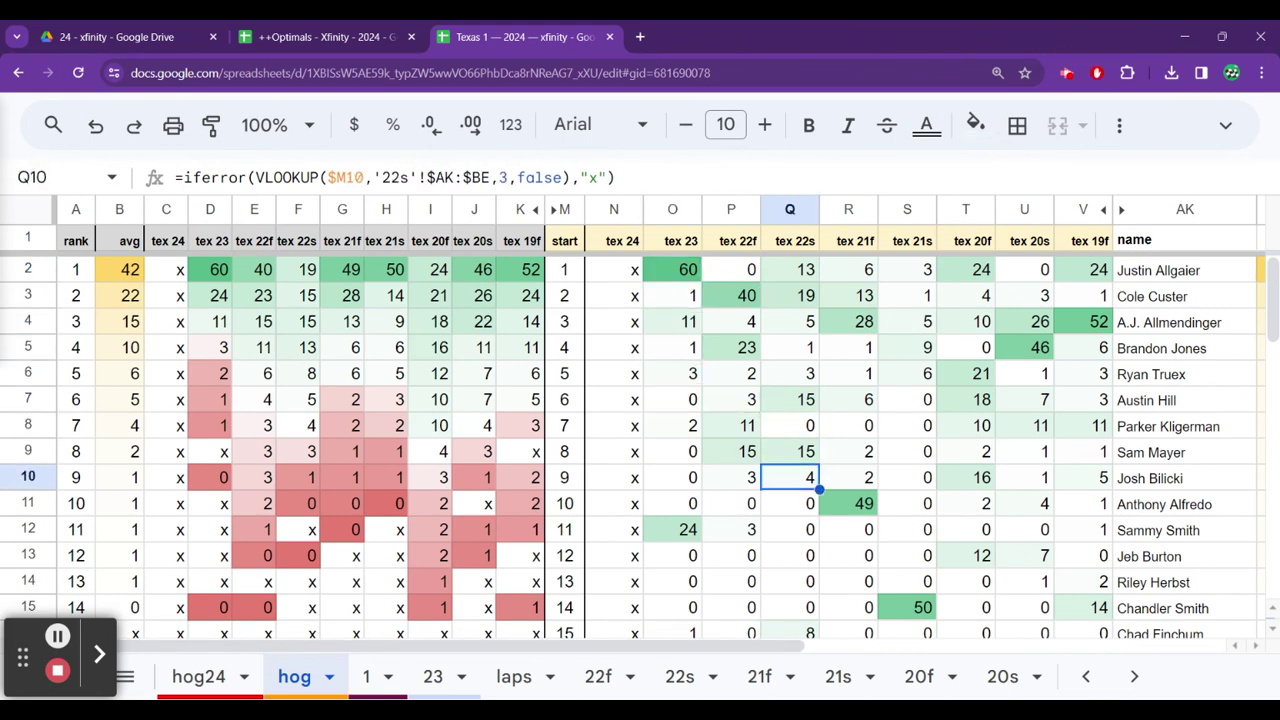
key("Right")
key("Down")
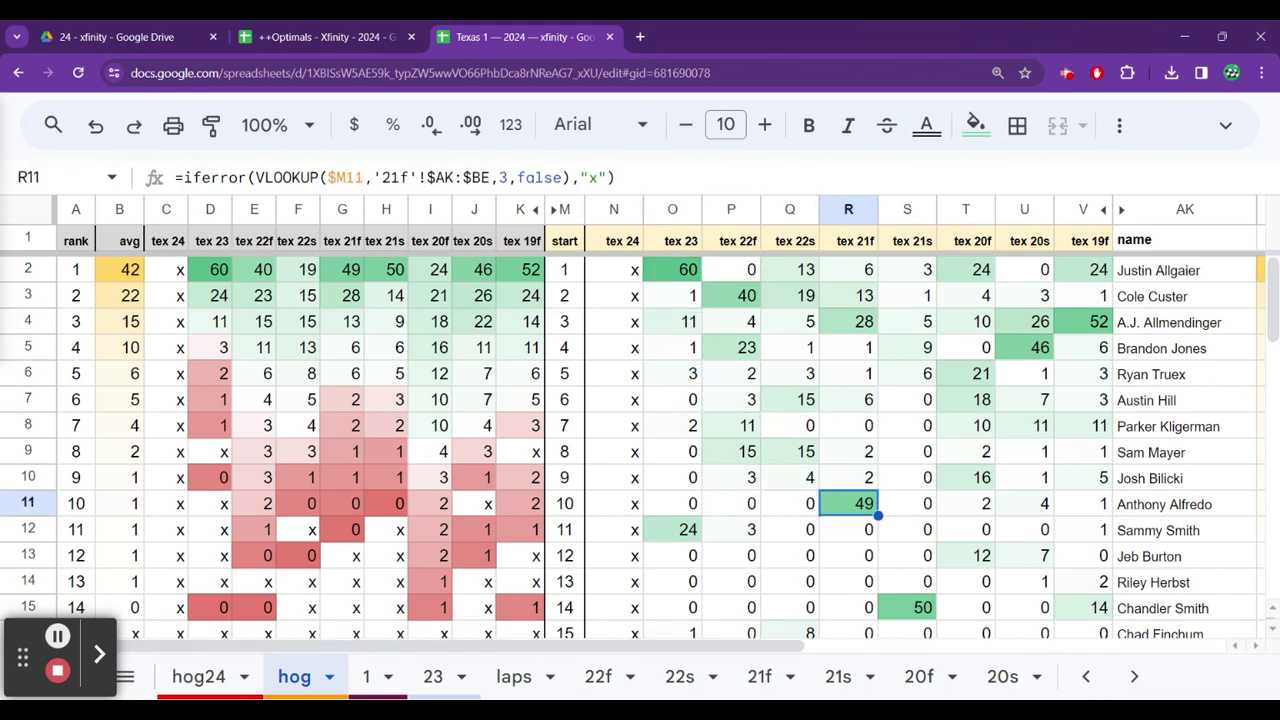
Check the tex 21s hog value for starting position 14, then return to starting position 2 in the tex 21f column
key("Down")
key("Down")
key("Down")
key("Right")
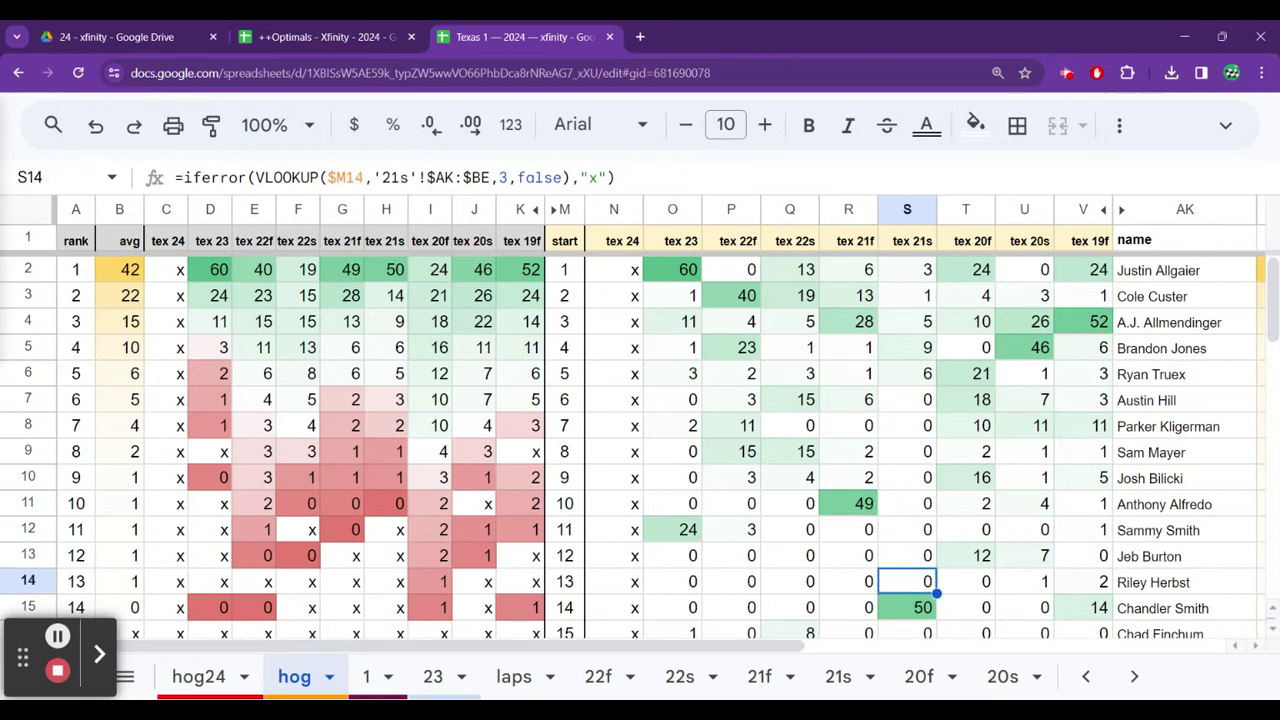
key("Down")
key("Up")
key("Up")
key("Up")
key("Up")
key("Up")
key("Up")
key("Up")
key("Up")
key("Up")
key("Up")
key("Up")
key("Up")
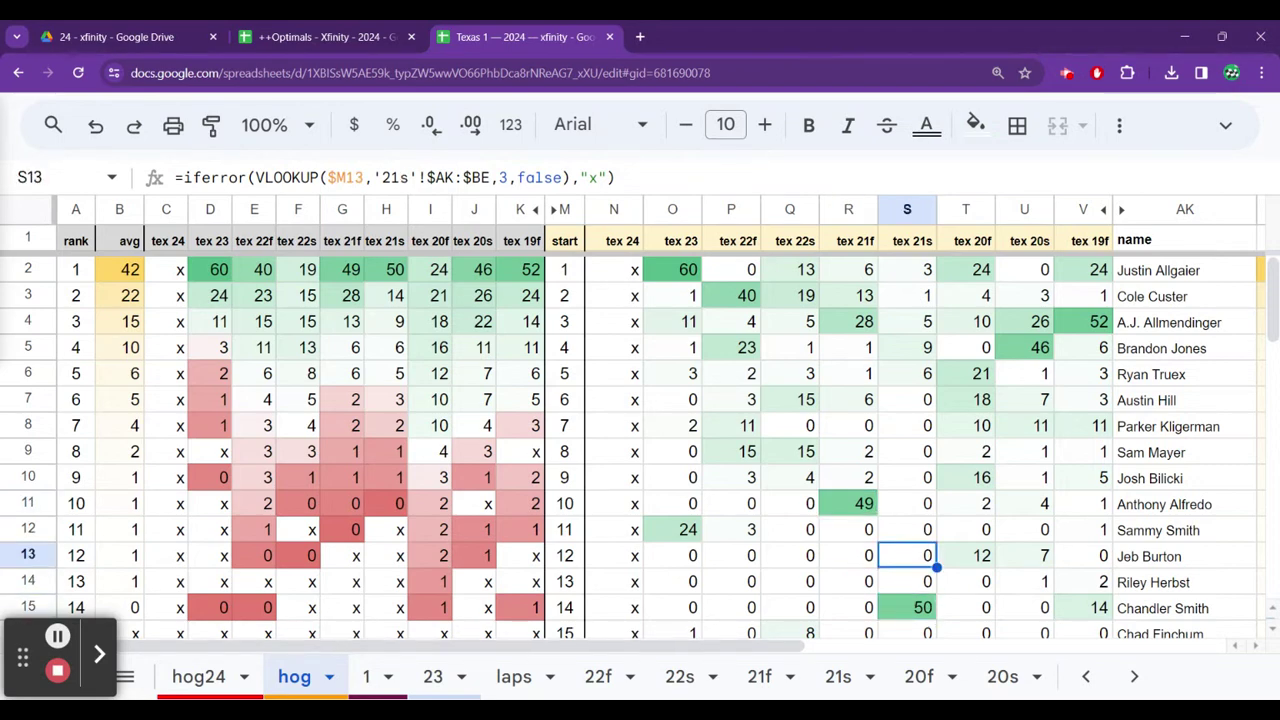
key("Left")
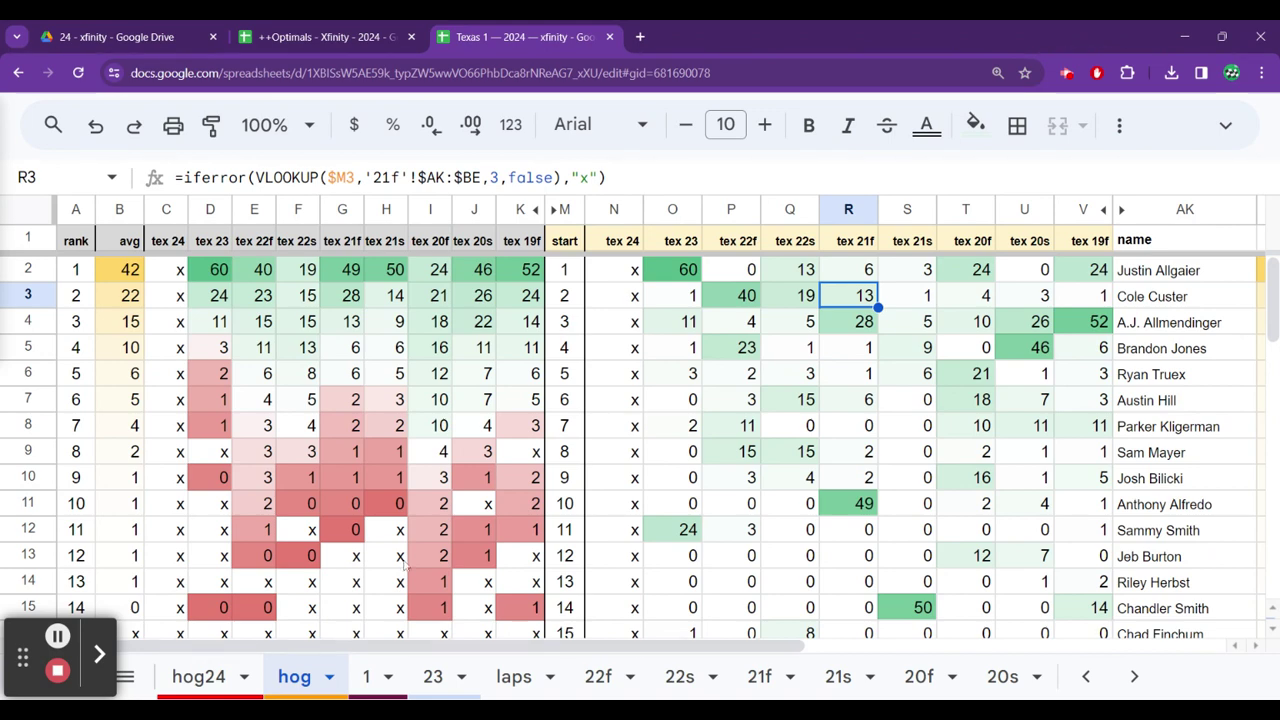
Return to the Xsuper sheet and select the driver name in cell B11
left_click(1083, 675)
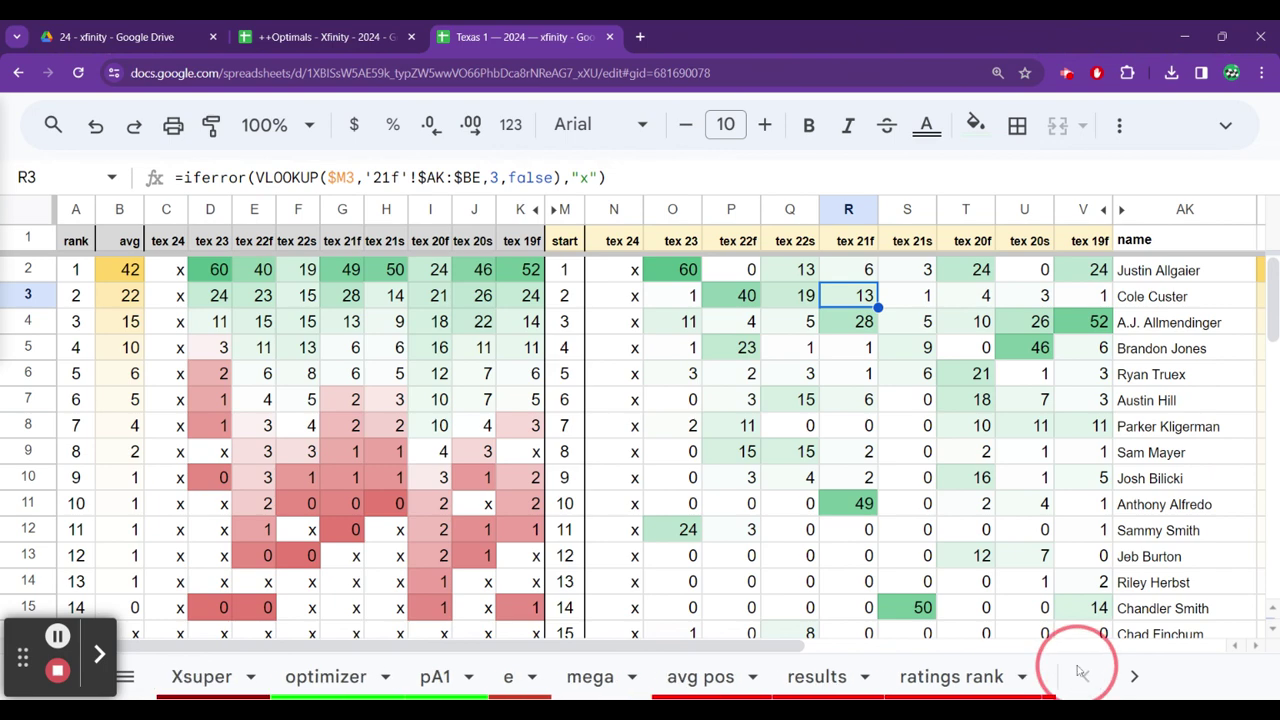
left_click(222, 680)
left_click(216, 522)
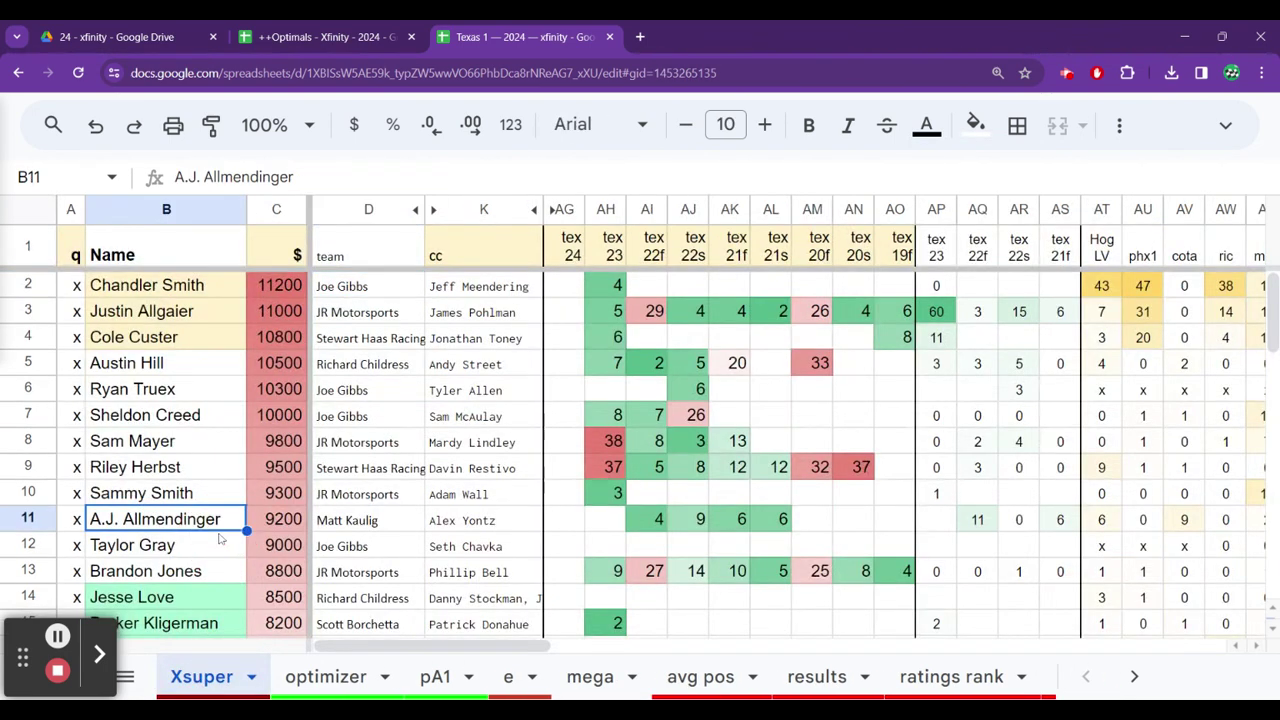
Read the note attached to the $4600 driver's name in row 38
key("ctrl+Down")
key("Down")
key("Up")
key("Up")
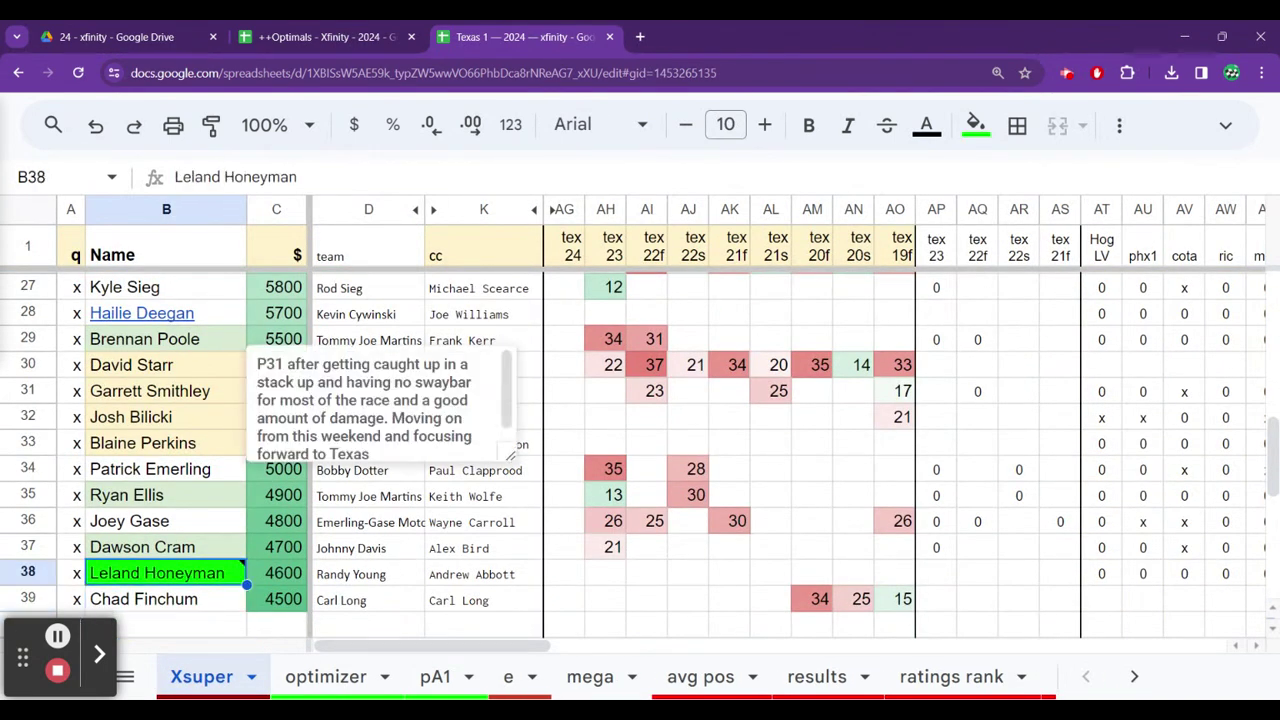
key("Up")
key("Down")
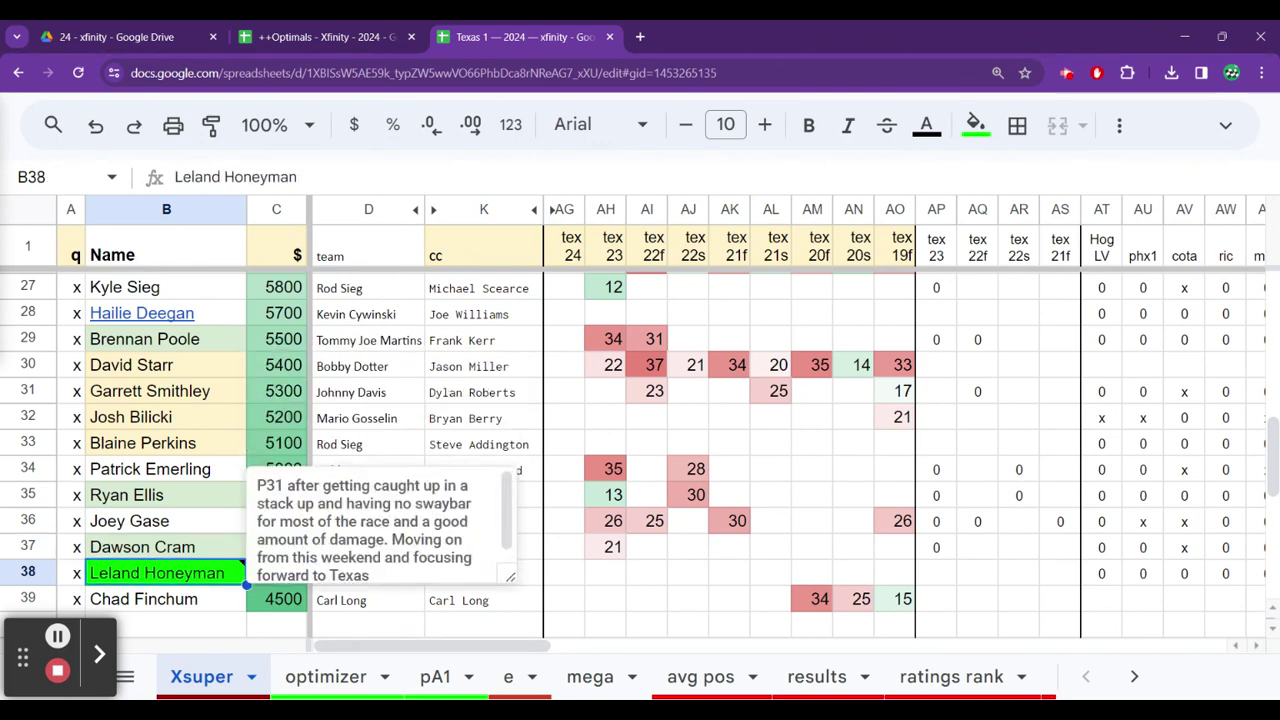
key("Up")
key("Down")
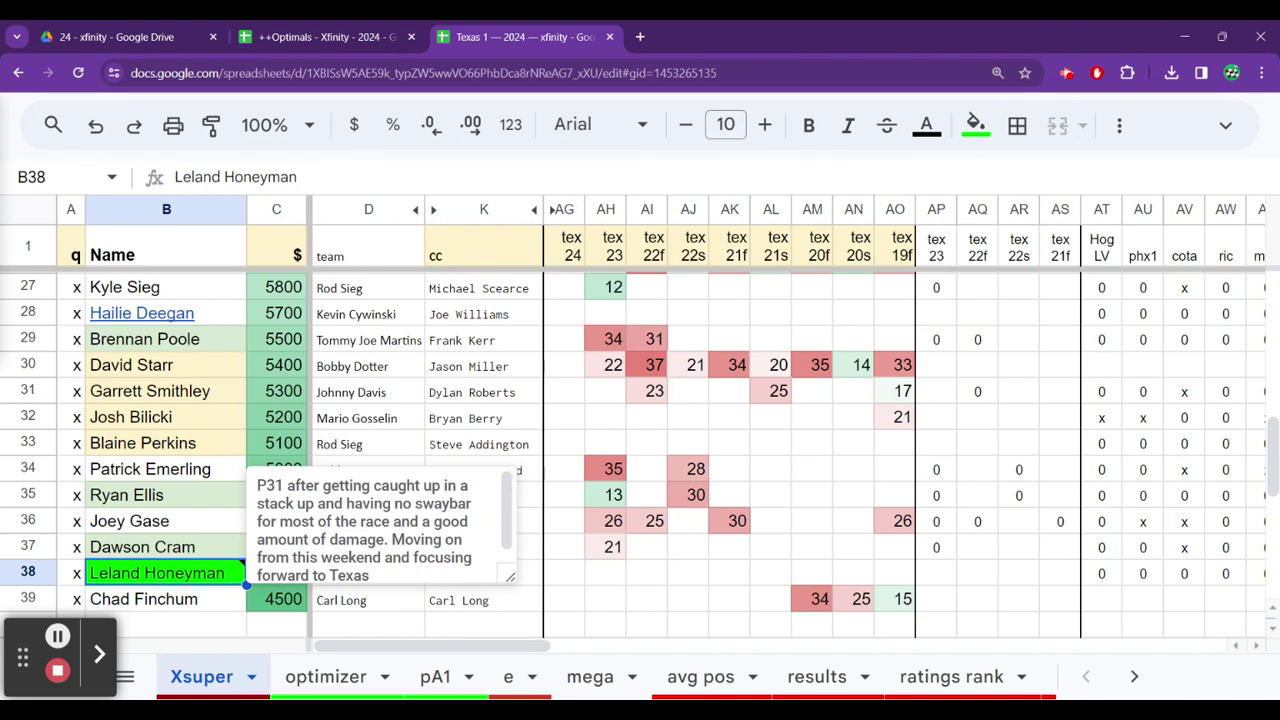
Follow the $4600 driver's row 38 across to the mrt1 race result in cell CN38
left_click(142, 547)
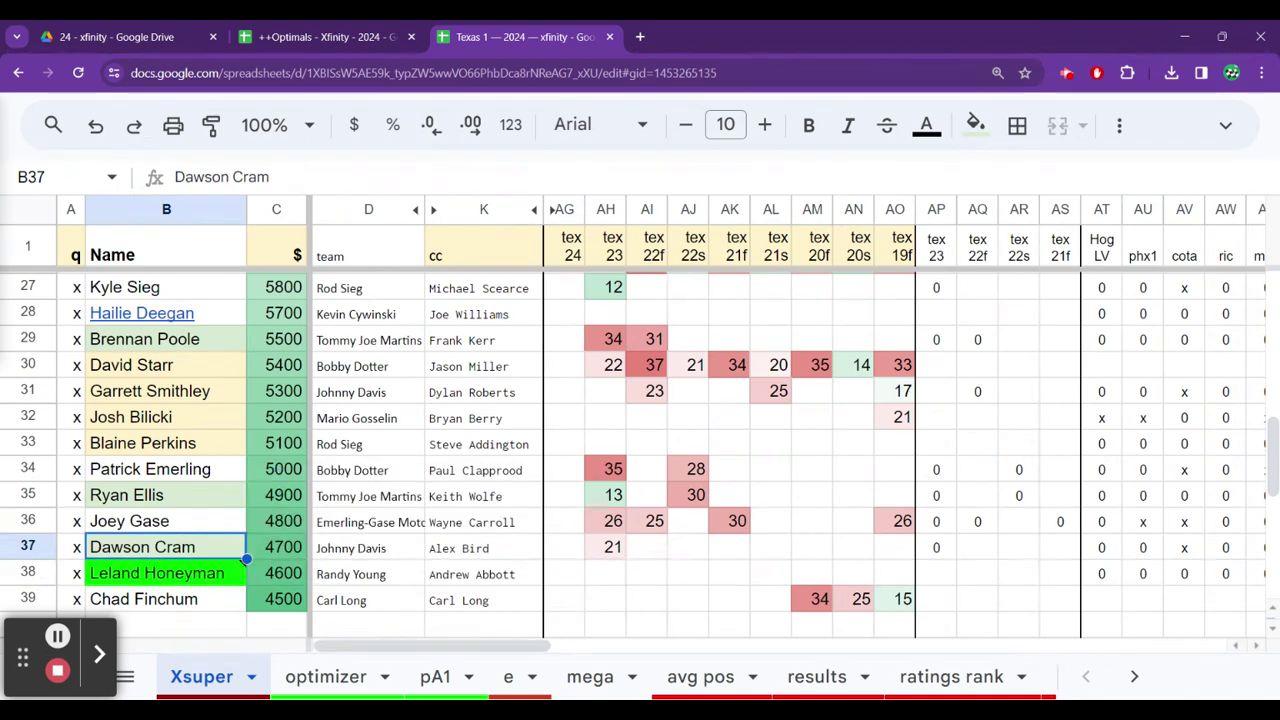
left_click(368, 547)
left_click(484, 547)
left_click(563, 573)
left_click(812, 573)
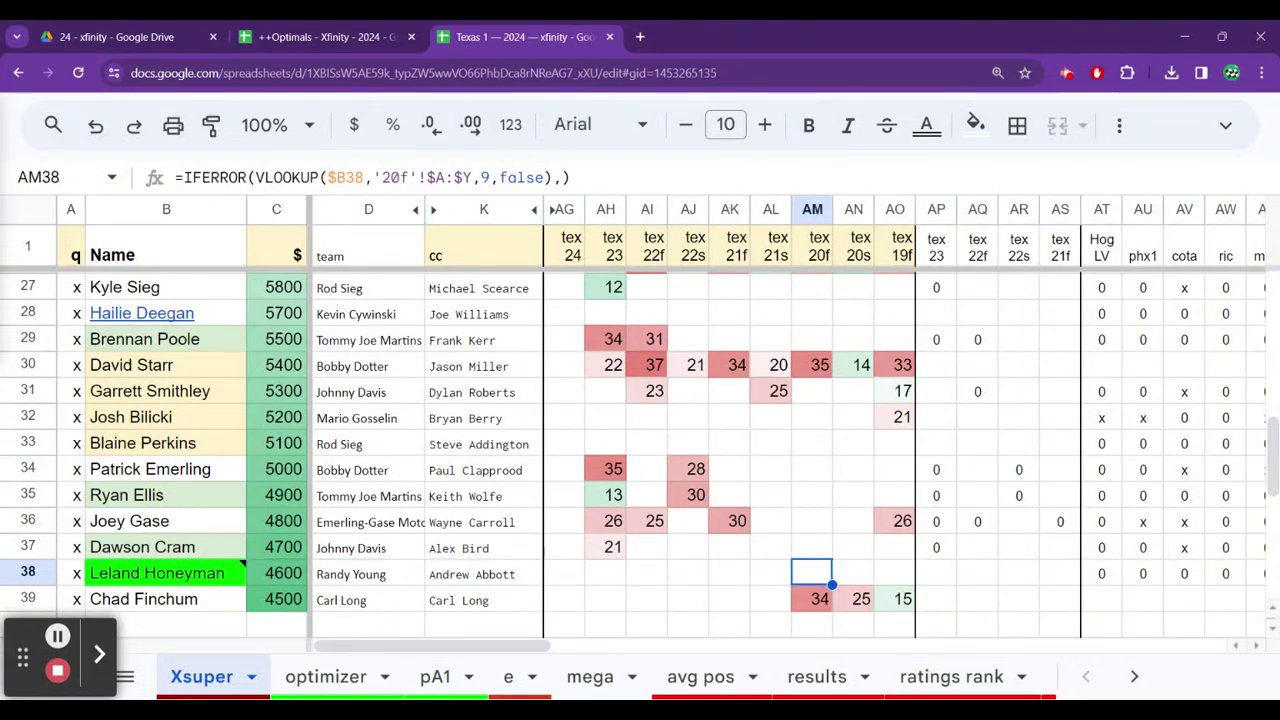
key("Right")
key("Right")
key("Right")
key("Right")
key("Right")
key("Right")
key("Right")
key("Right")
key("Right")
key("Right")
key("Right")
key("Right")
key("Right")
key("Right")
key("Right")
key("Right")
key("Right")
key("Right")
key("Right")
key("Right")
key("Right")
key("Right")
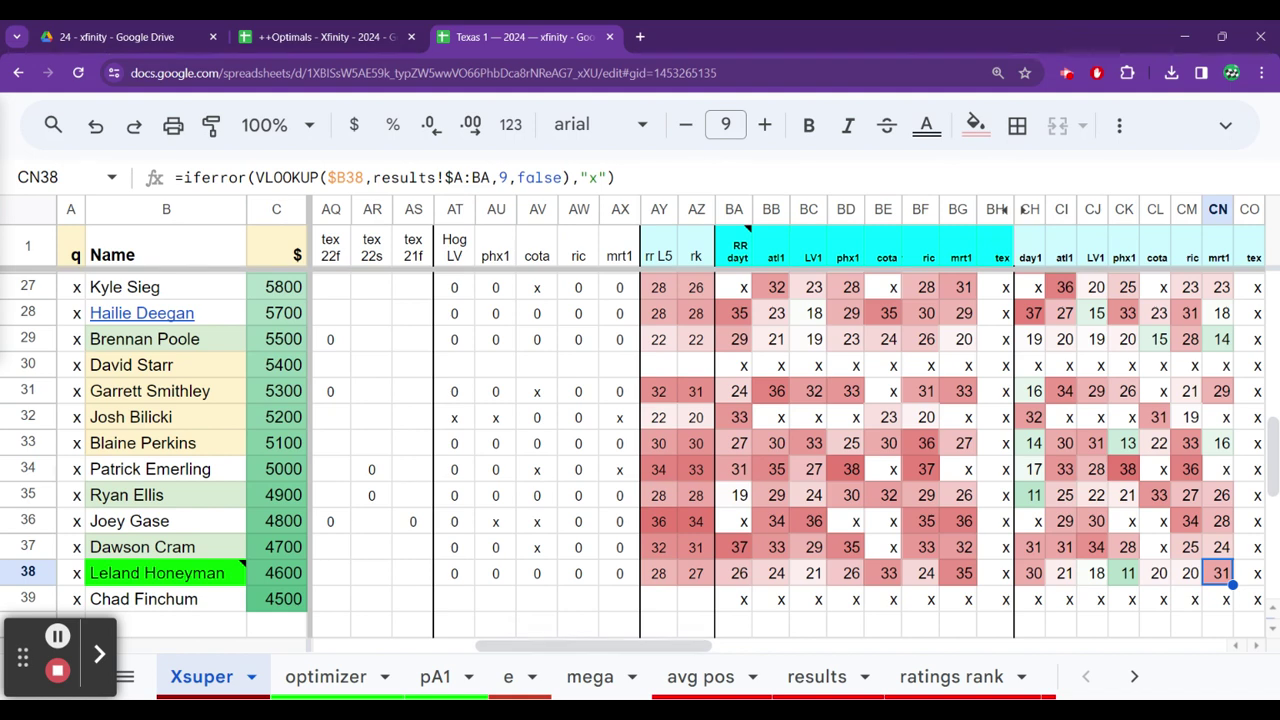
Check the same driver's race results for ric, cota, phx1 and LV1 in row 38
left_click(1188, 573)
left_click(1158, 573)
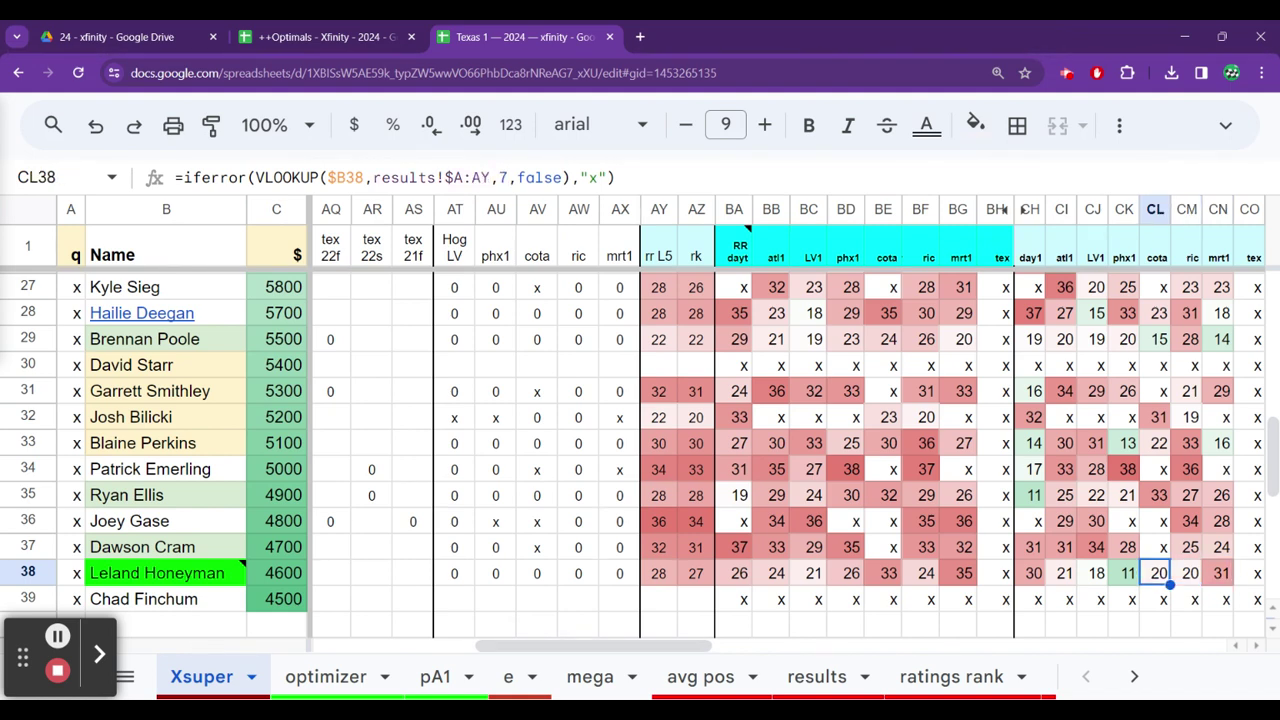
left_click(1127, 573)
left_click(1100, 580)
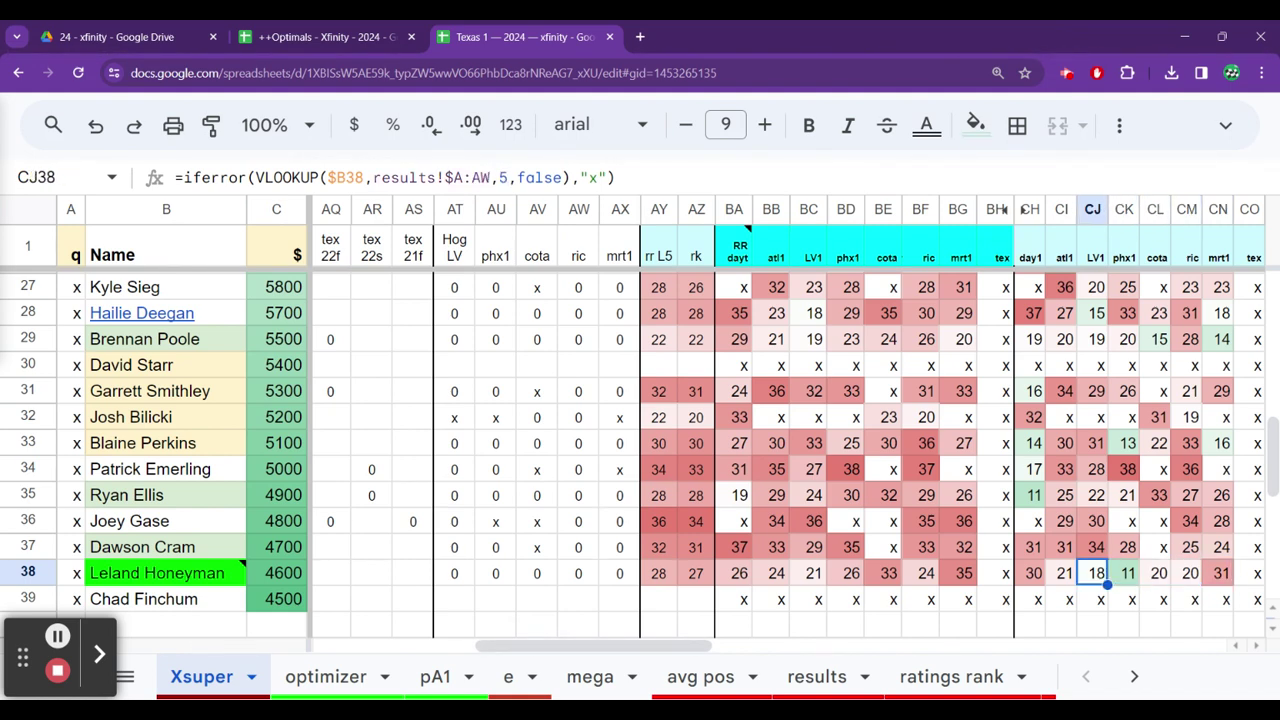
Check the $4600 driver's atl1 and day1 race results, plus the phx1 and LV1 ratings ranks in row 38
left_click(1065, 573)
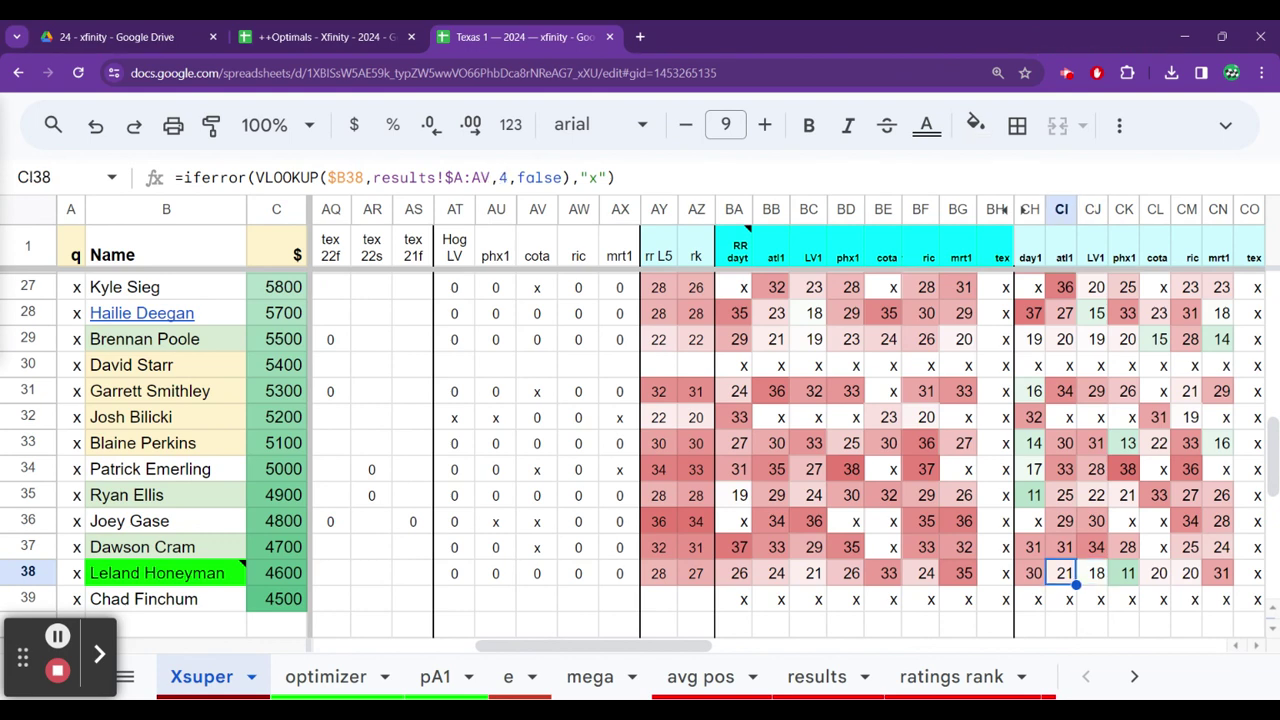
left_click(1033, 573)
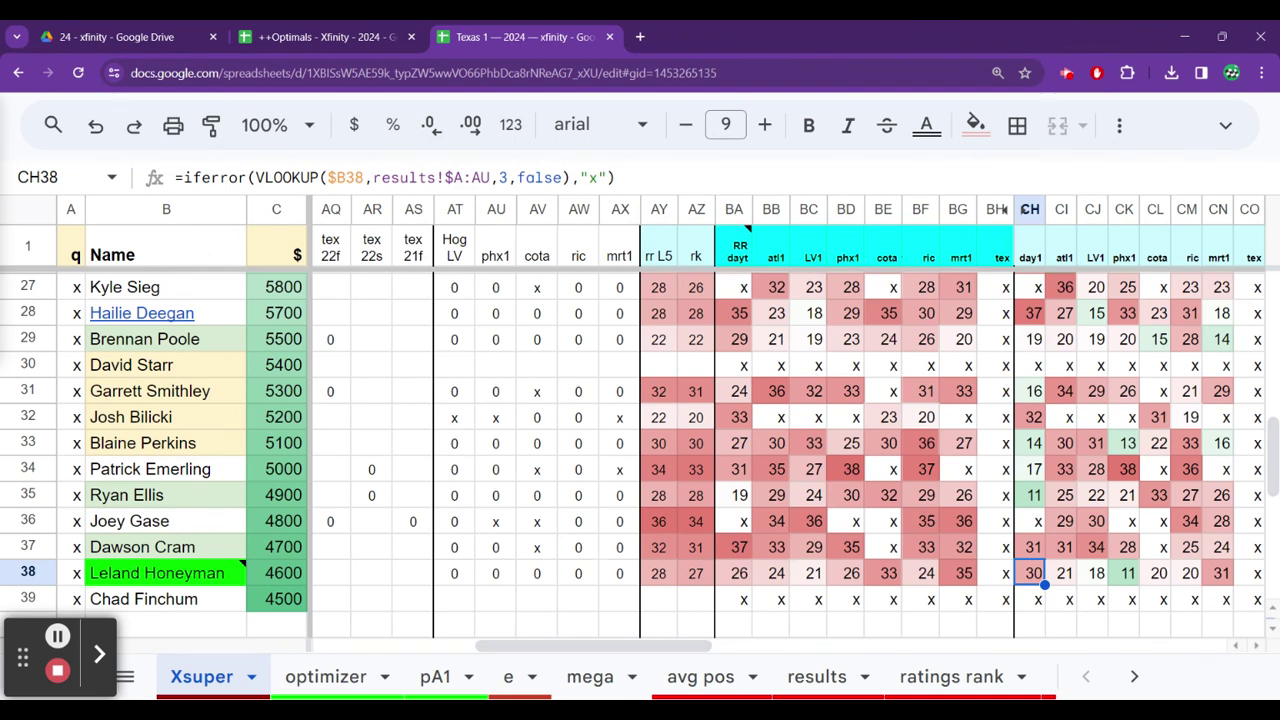
key("Left")
key("Left")
key("Left")
key("Left")
key("Left")
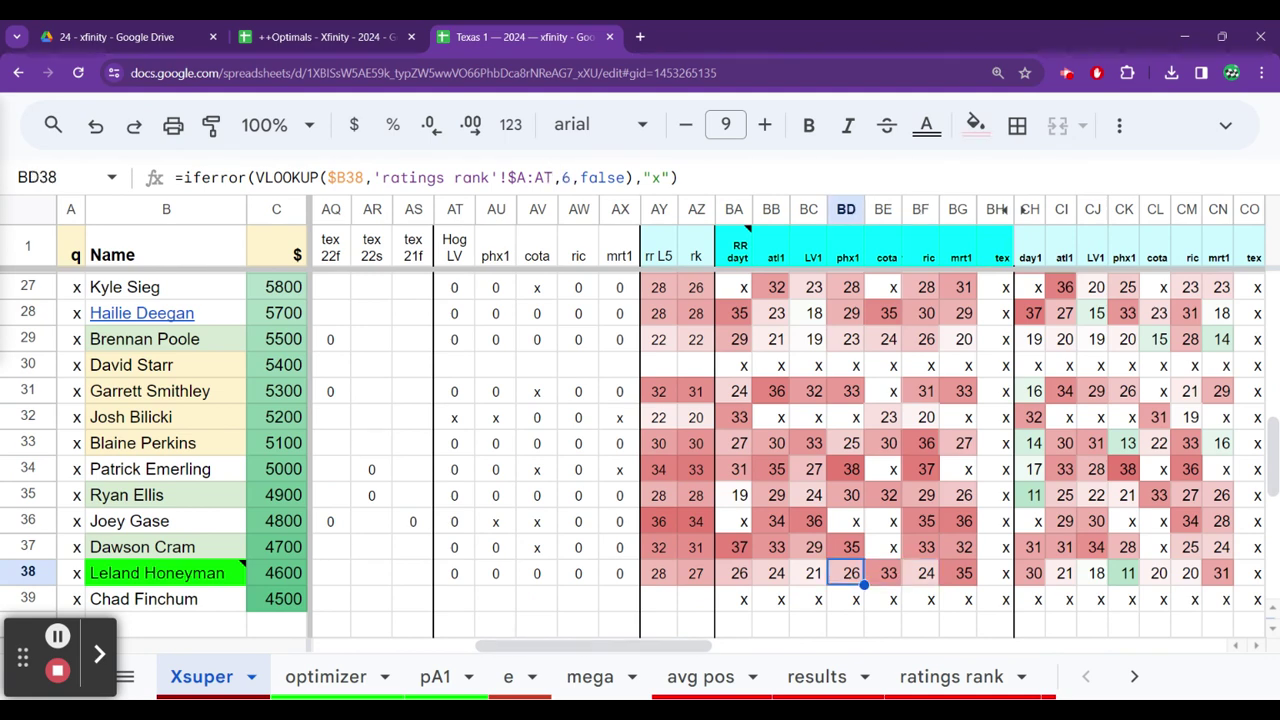
key("Left")
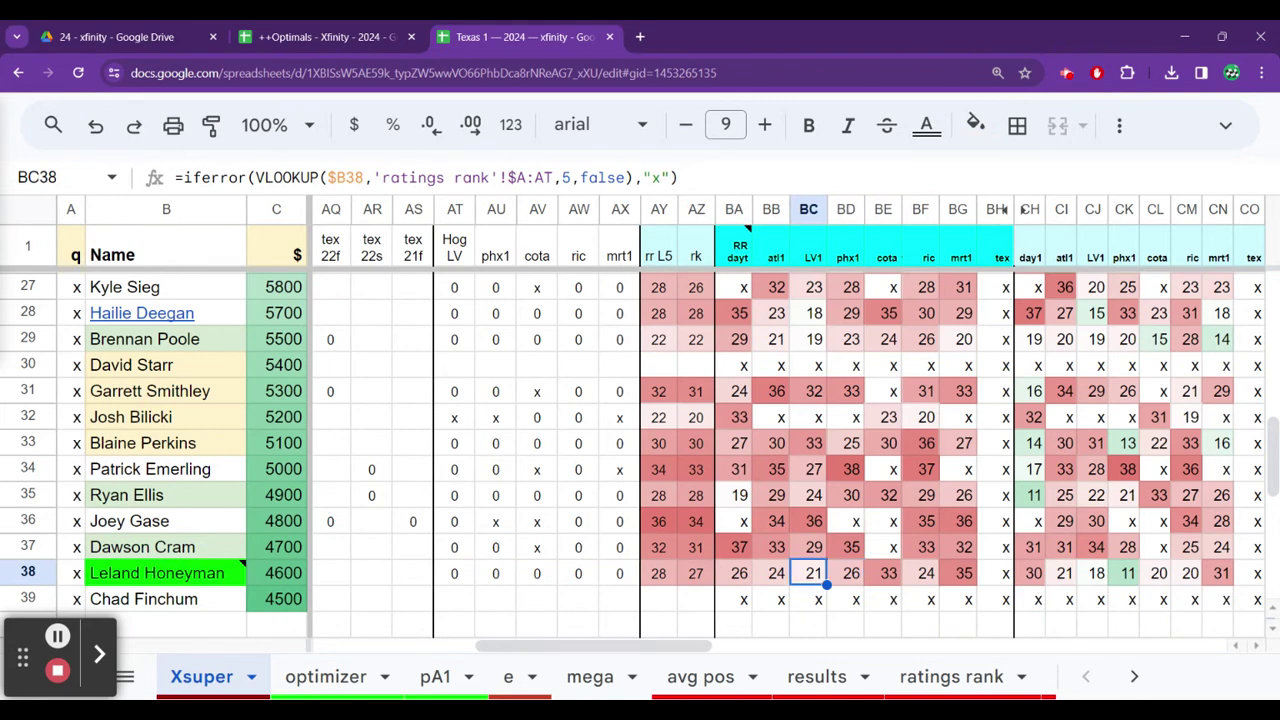
Follow row 38 back past the RR dayt rank and the Texas history to the driver's name and salary
key("Left")
key("Left")
key("Left")
key("Left")
key("Left")
key("Left")
key("Left")
key("Left")
key("Left")
key("Left")
key("Left")
key("Left")
key("Left")
key("Left")
key("Left")
key("Left")
key("Left")
key("Left")
key("Left")
key("Left")
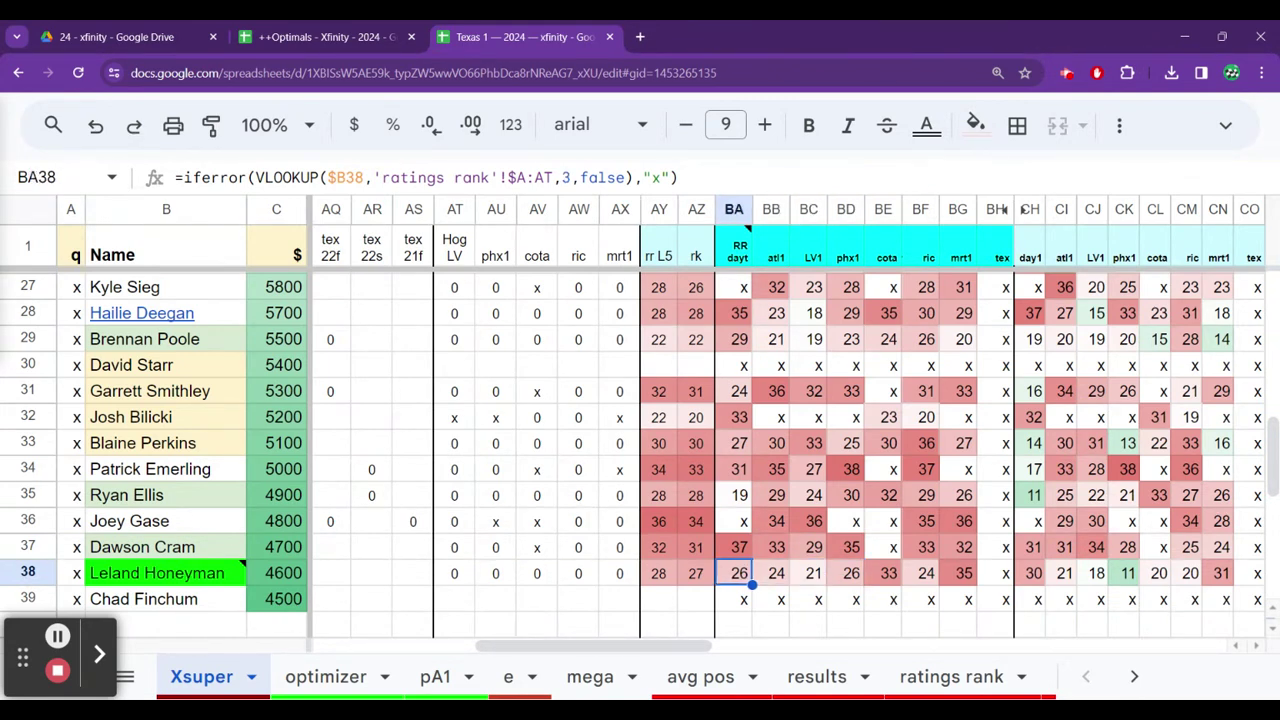
key("Right")
key("Right")
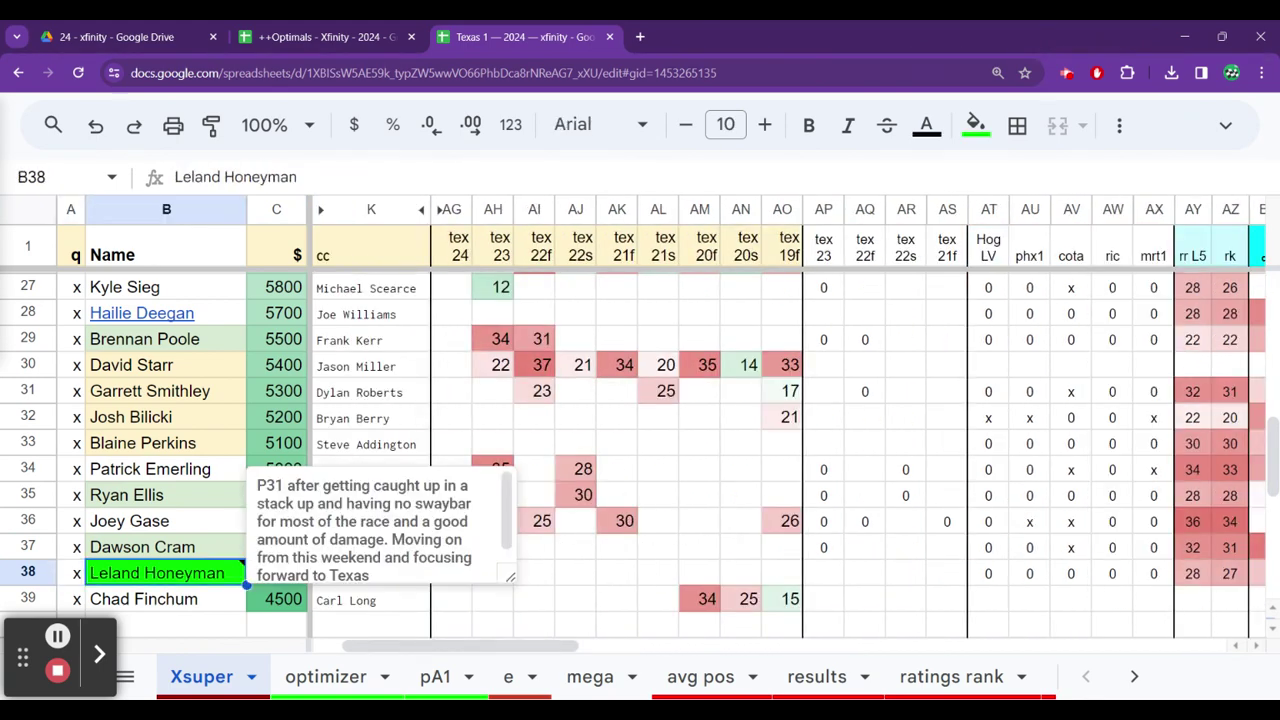
Open the mega sheet and check the $4900 driver in row 7 of the Las Vegas and Phoenix lineups
left_click(580, 672)
mouse_move(139, 238)
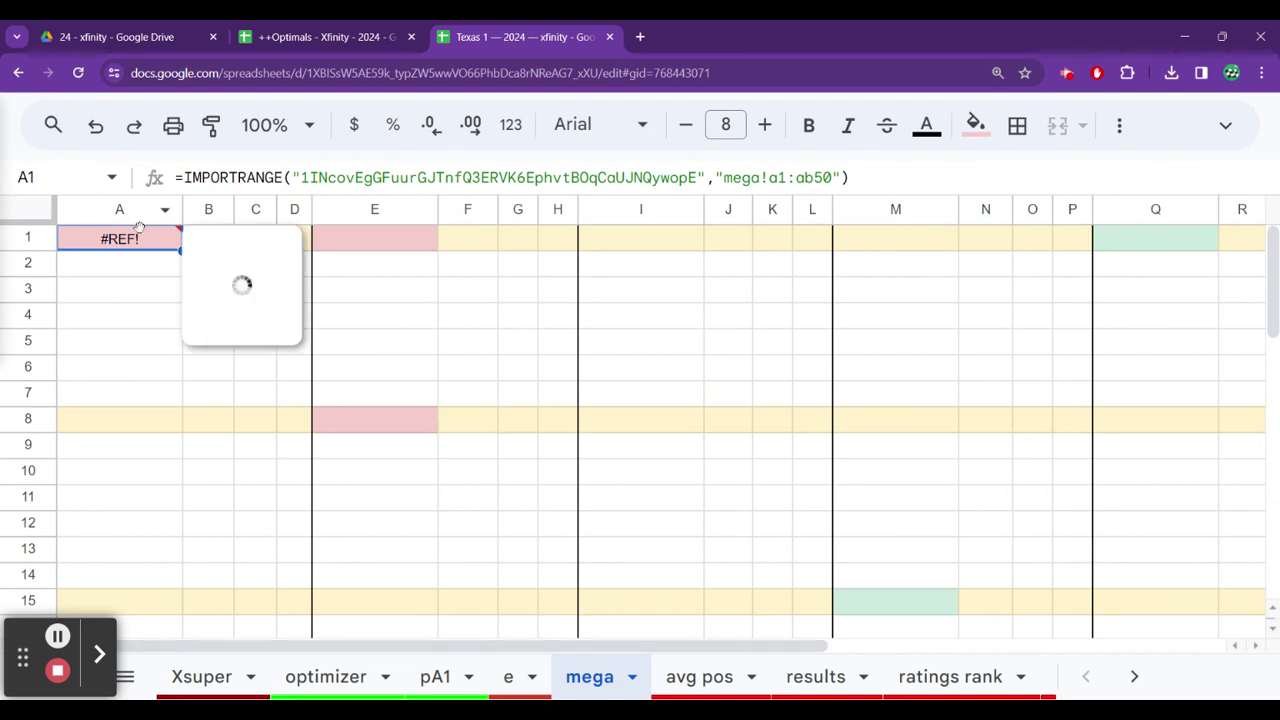
left_click(448, 430)
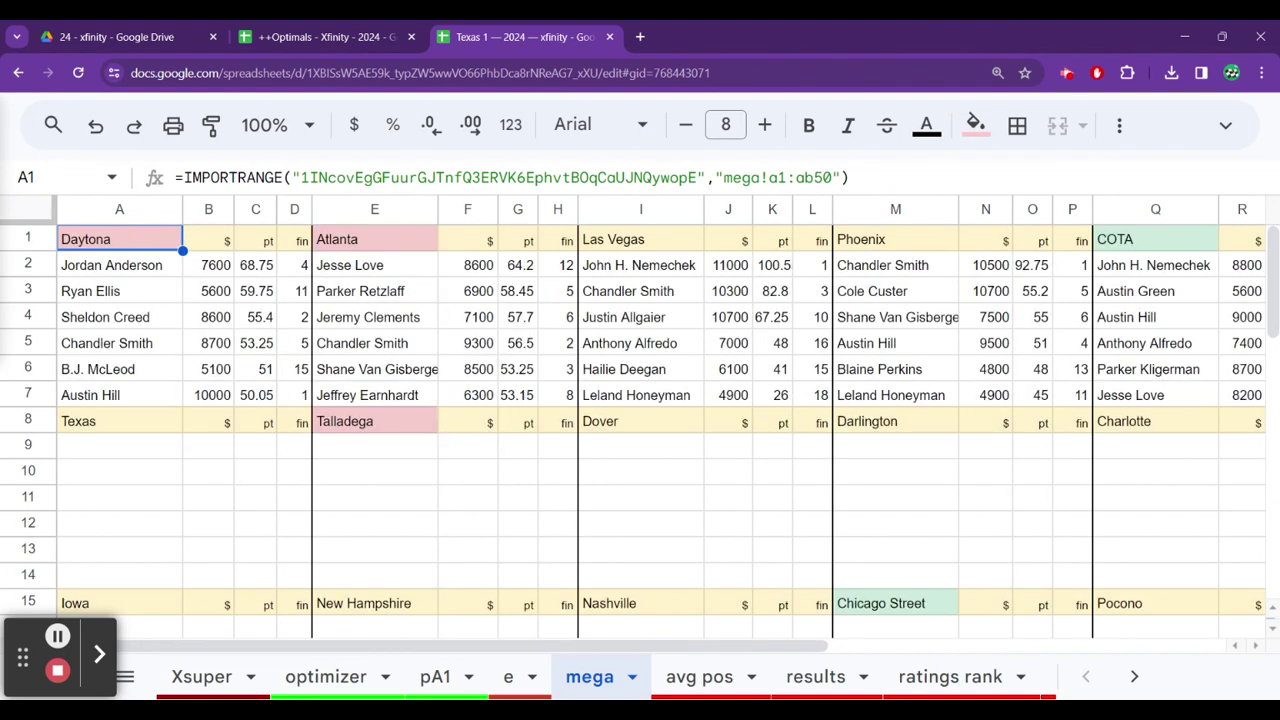
left_click(650, 402)
key("Right")
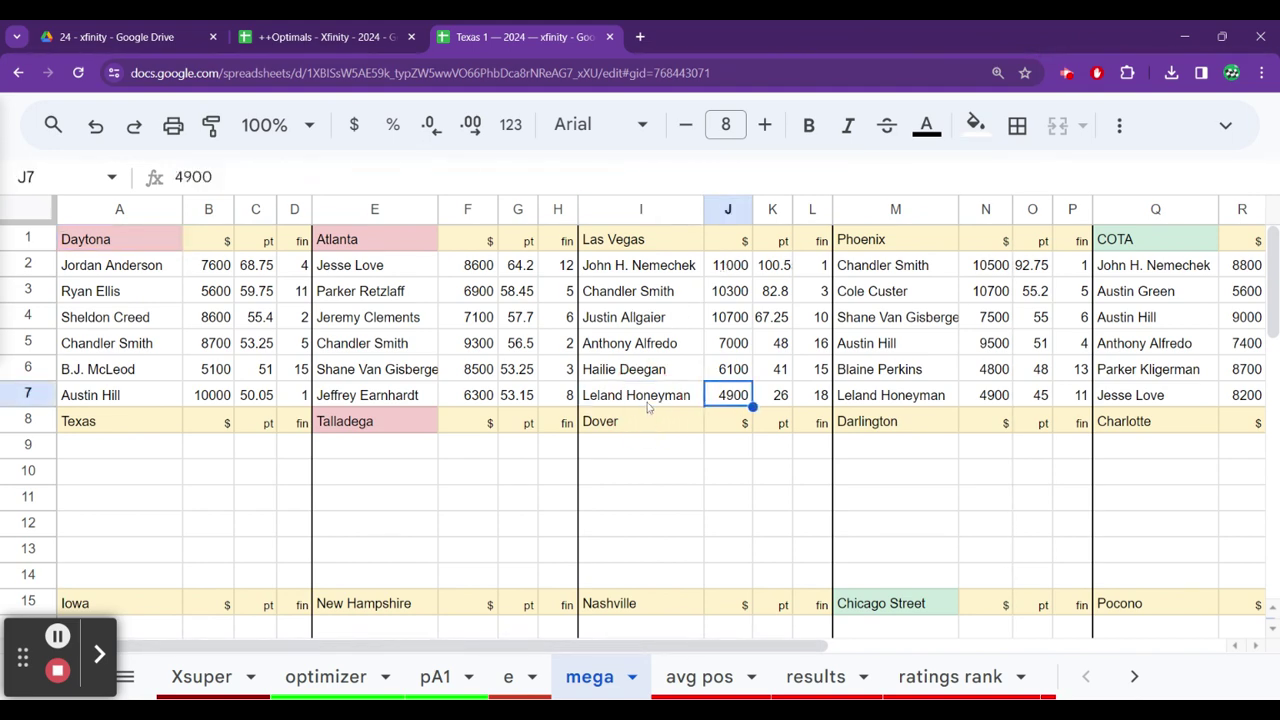
key("Right")
key("Right")
key("Right")
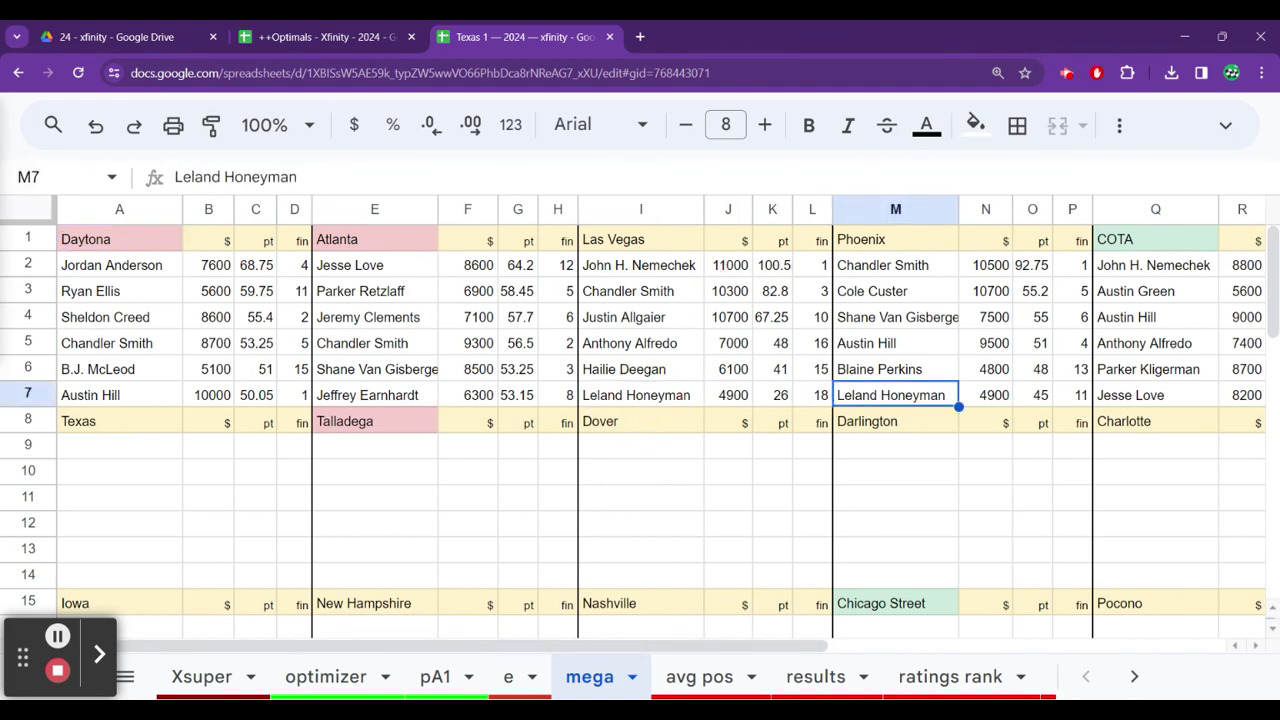
Follow row 7 across the COTA and Richmond lineups to the Martinville salary in cell Z7
key("Right")
key("Right")
key("Right")
key("Right")
key("Right")
key("Right")
key("Right")
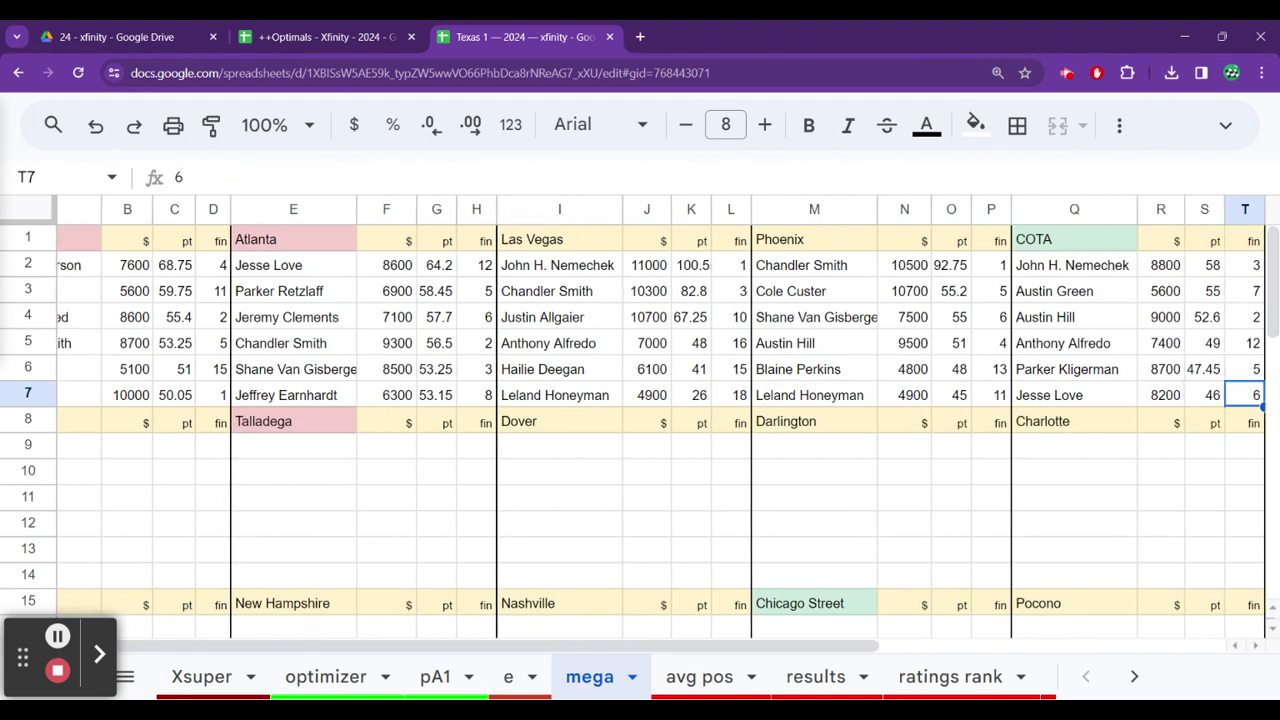
key("Right")
key("Right")
key("Right")
key("Right")
key("Right")
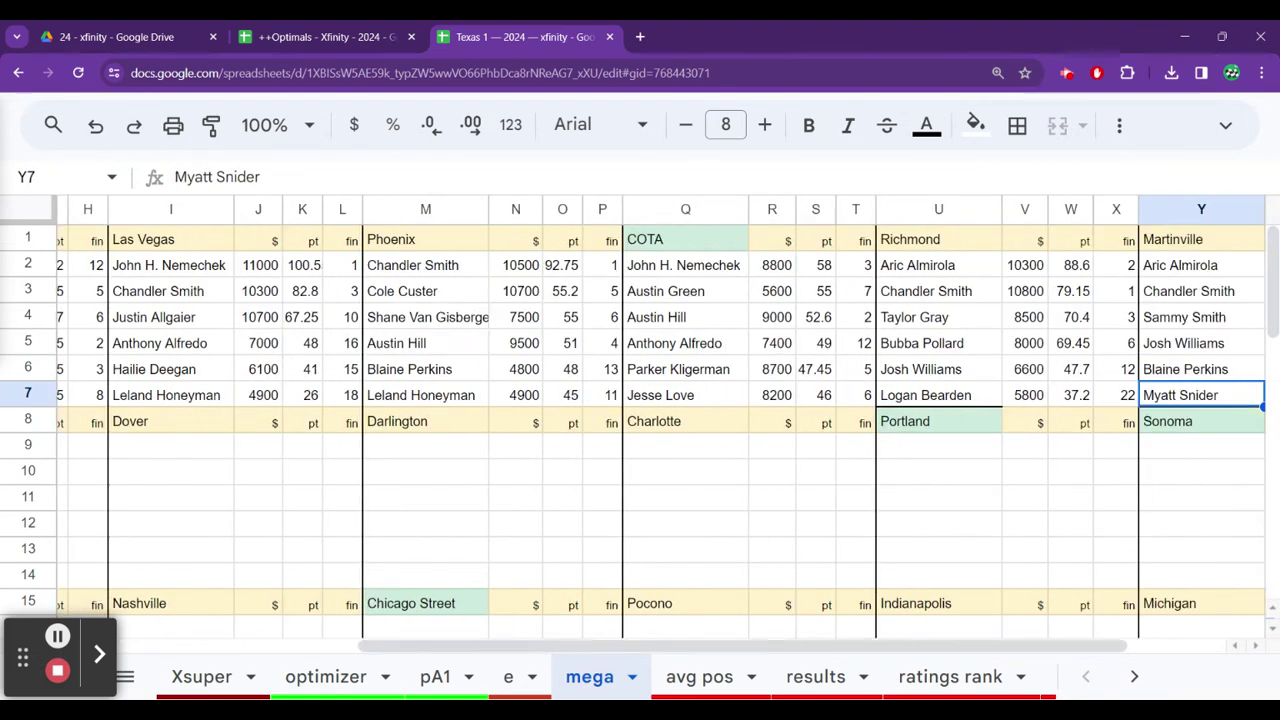
key("Right")
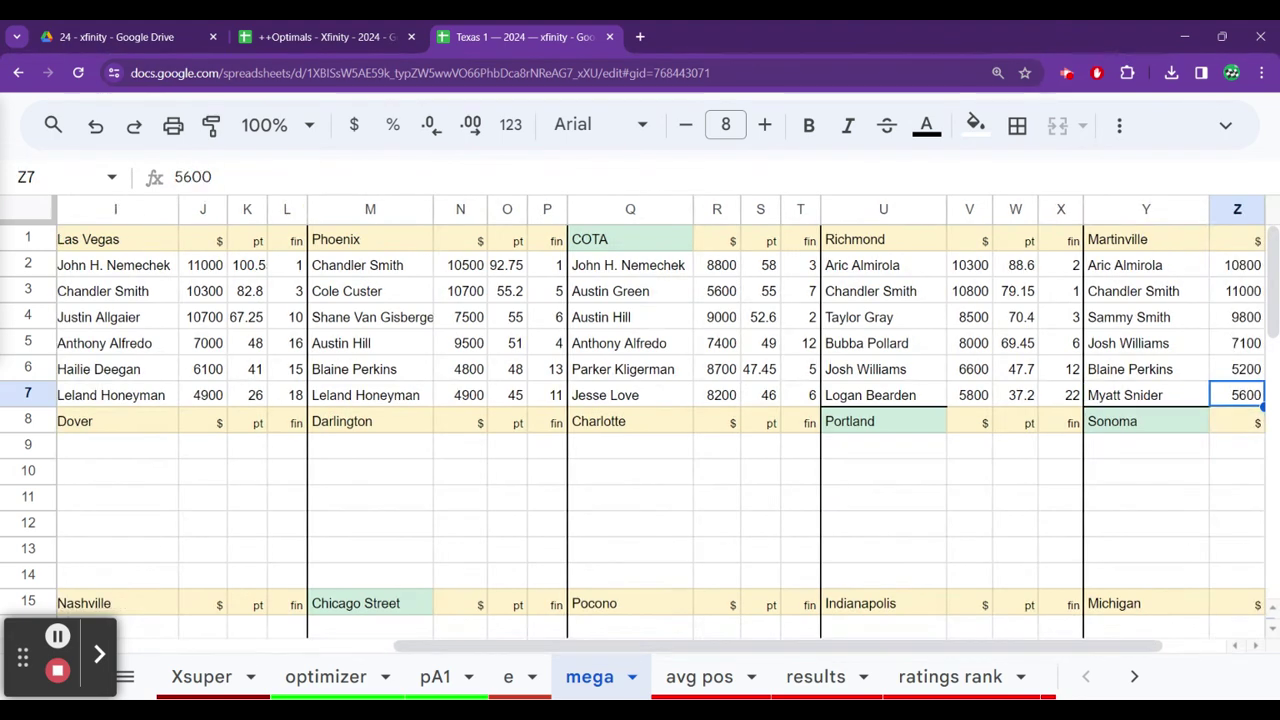
Go back along row 7 of the mega sheet to the Daytona lineup's driver in cell A7
key("Left")
key("Left")
key("Left")
key("Left")
key("Left")
key("Left")
key("Left")
key("Left")
key("Left")
key("Left")
key("Left")
key("Left")
key("Left")
key("Left")
key("Left")
key("Left")
key("Left")
key("Left")
key("Left")
key("Left")
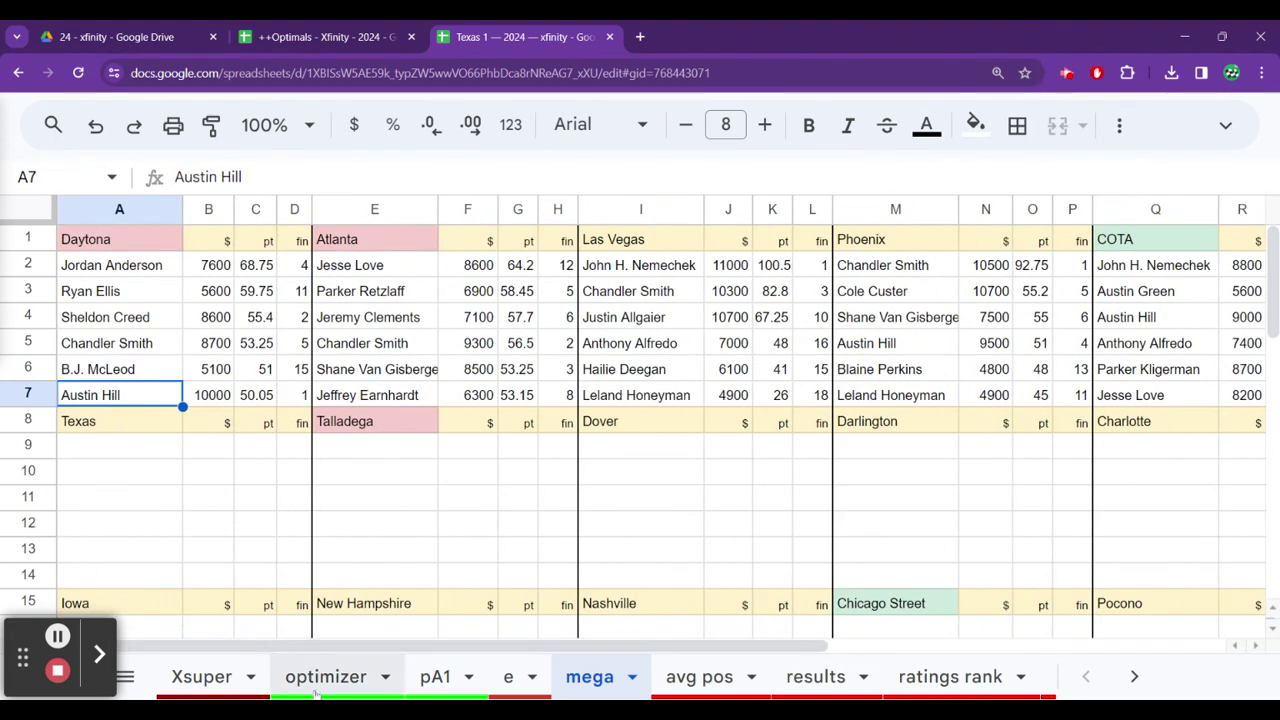
Return to the Xsuper sheet and compare the $4700 driver in row 37 with the $4600 driver in row 38
left_click(238, 668)
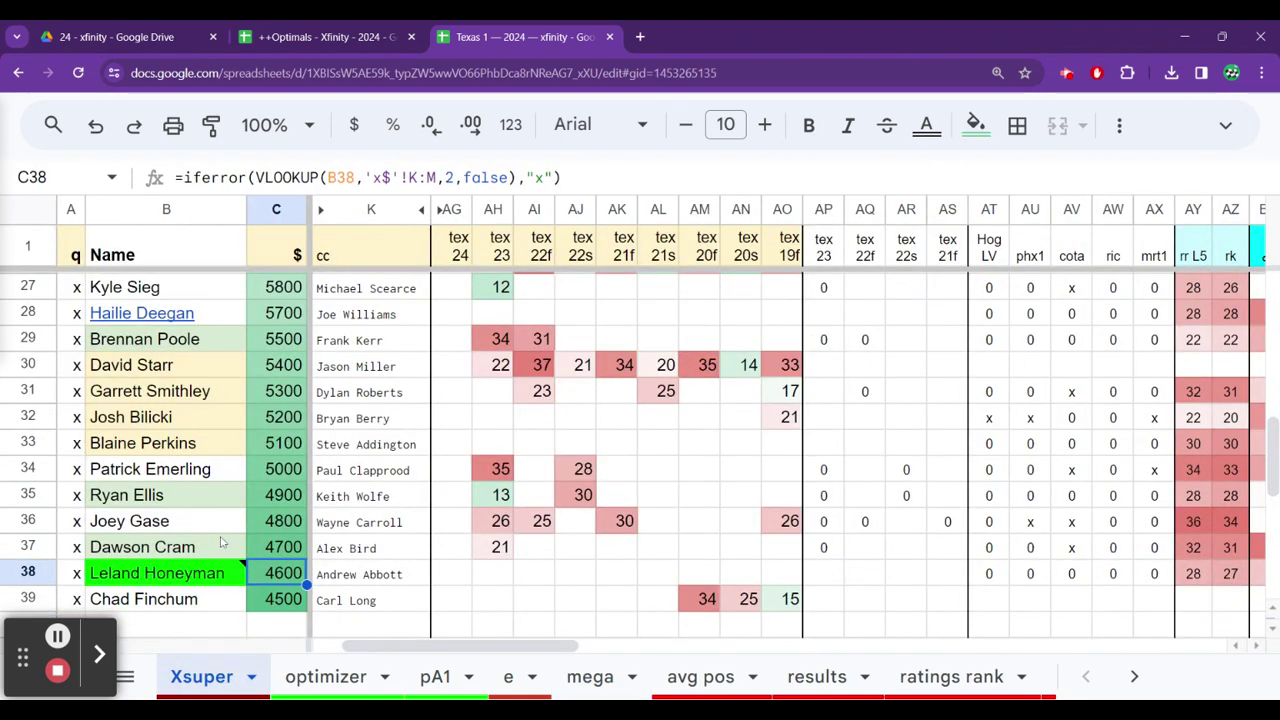
left_click(222, 534)
left_click(222, 543)
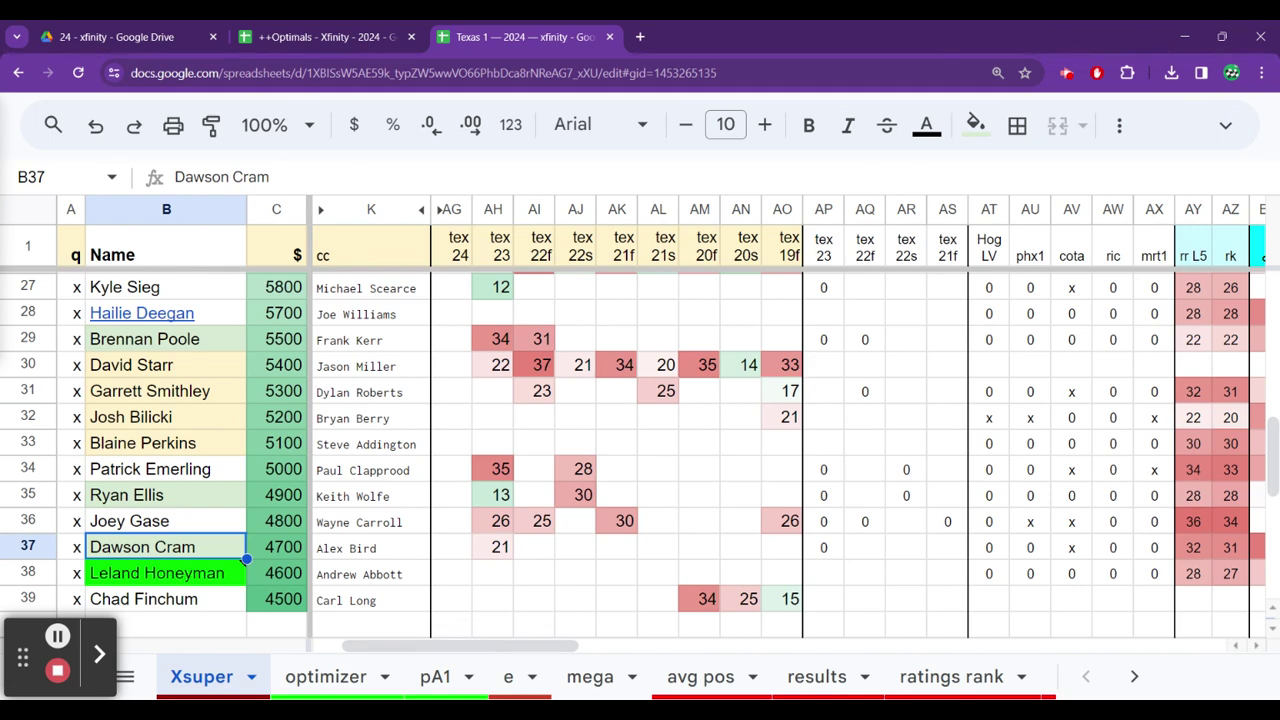
left_click(157, 573)
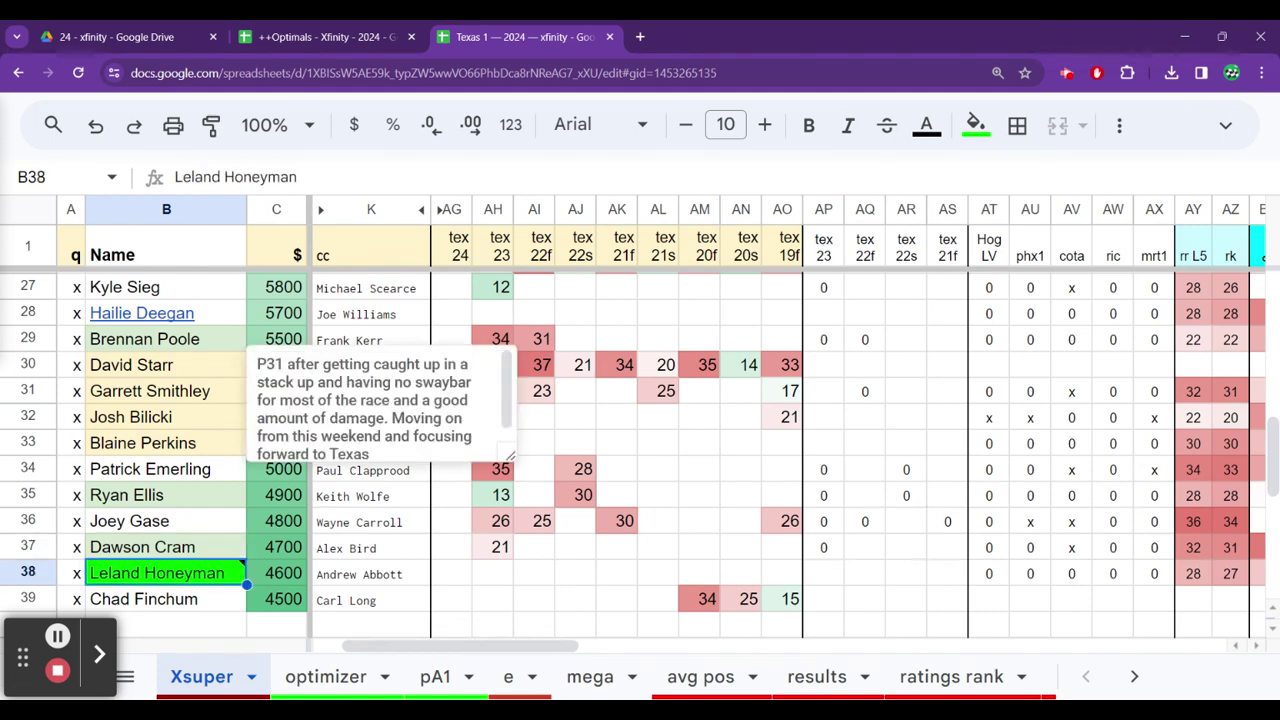
left_click(142, 547)
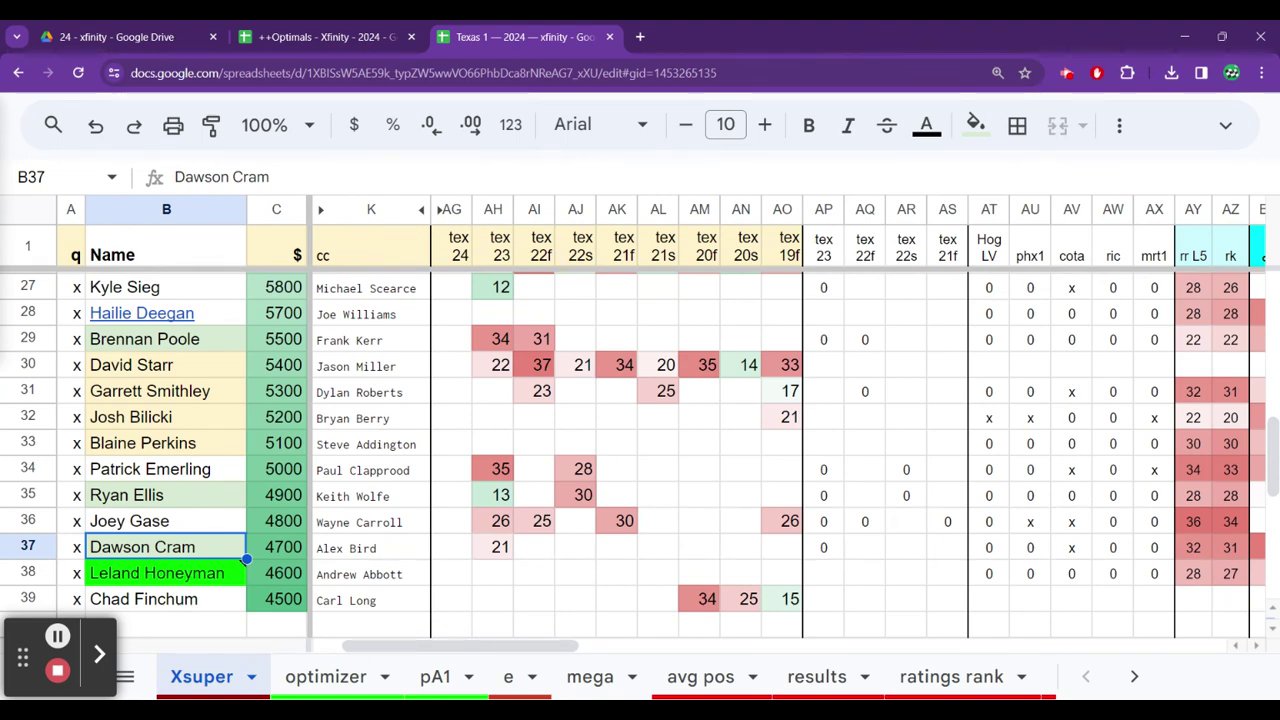
left_click(157, 573)
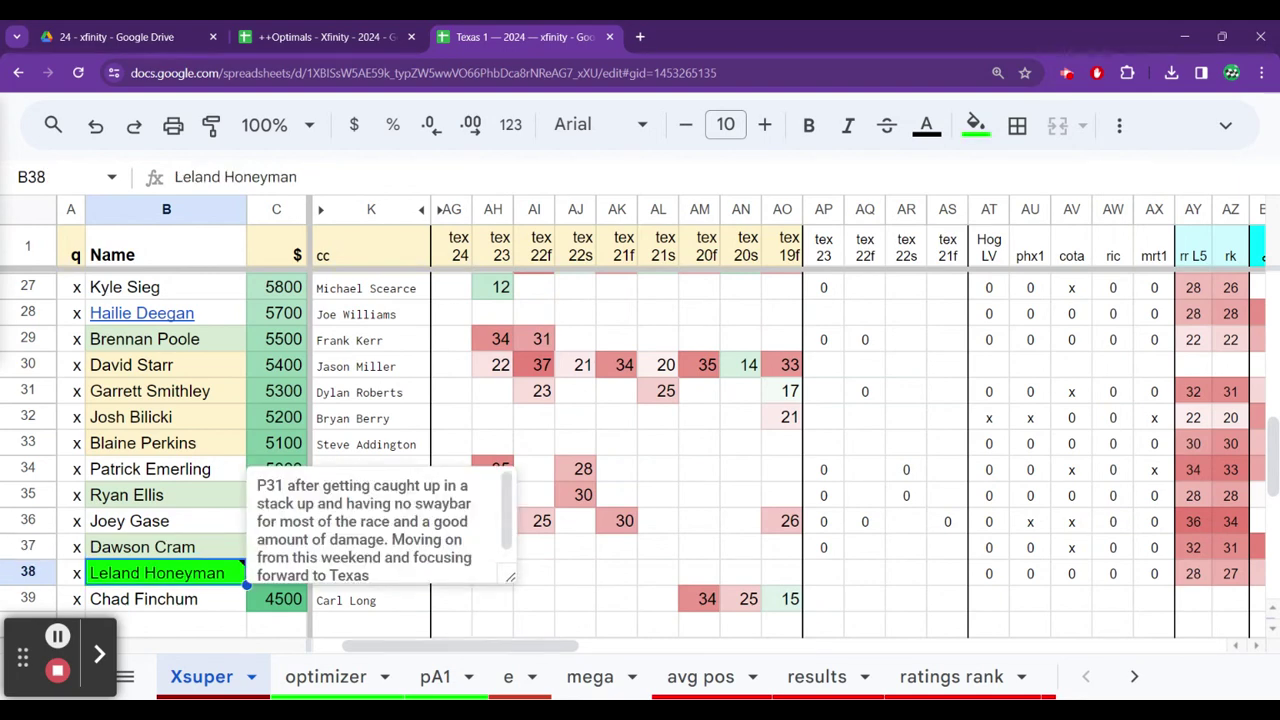
left_click(142, 547)
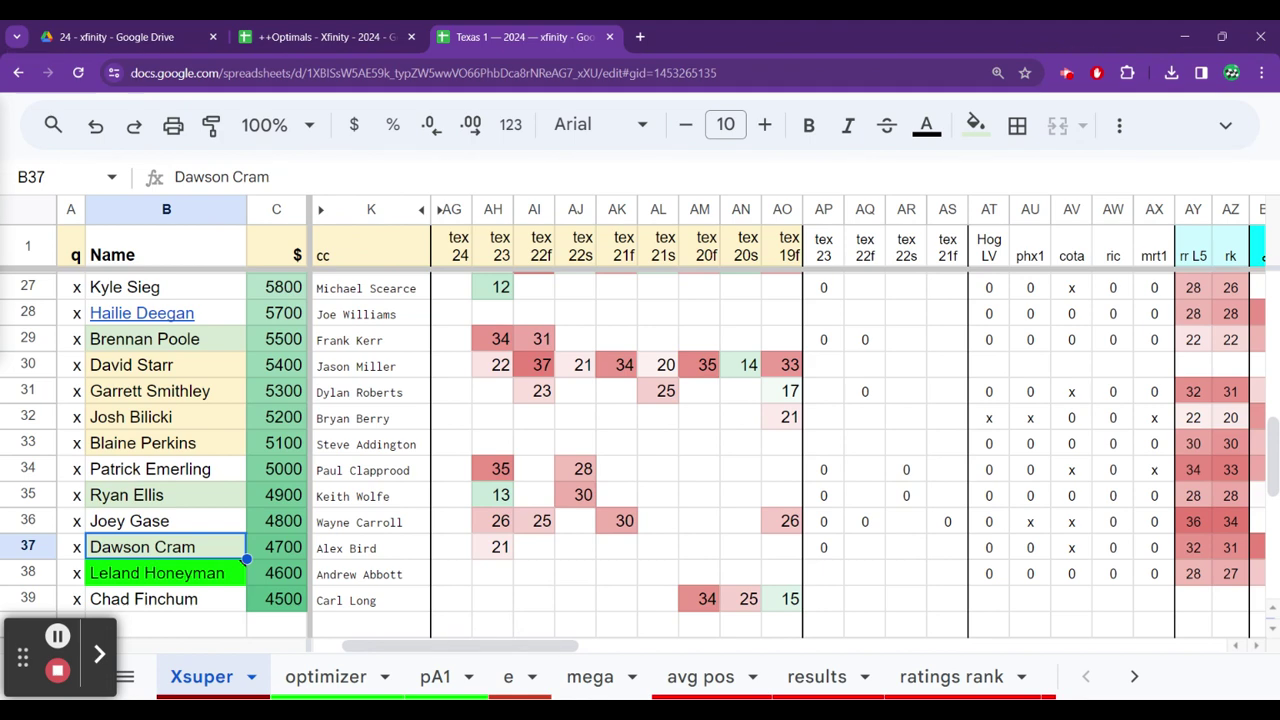
Look up the Name column from row 37 to the $10000 driver in row 7
key("Up")
key("Up")
key("Up")
key("Up")
key("Up")
key("Up")
key("Up")
key("Up")
key("Up")
key("Up")
key("Up")
key("Up")
key("Up")
key("Up")
key("Up")
key("Up")
key("Up")
key("Up")
key("Up")
key("Up")
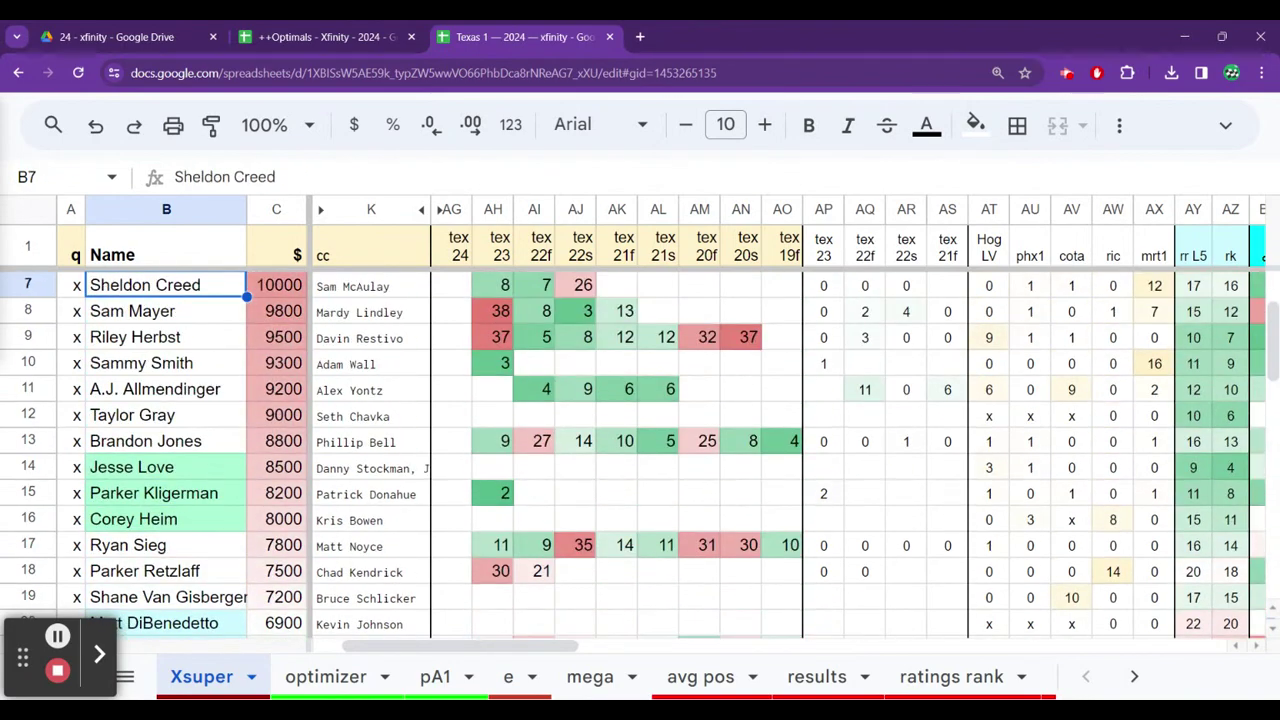
Review the Name column down from row 7 to the $4500 driver in row 39, ending on cell B37
key("Down")
key("Down")
key("Down")
key("Down")
key("Down")
key("Down")
key("Down")
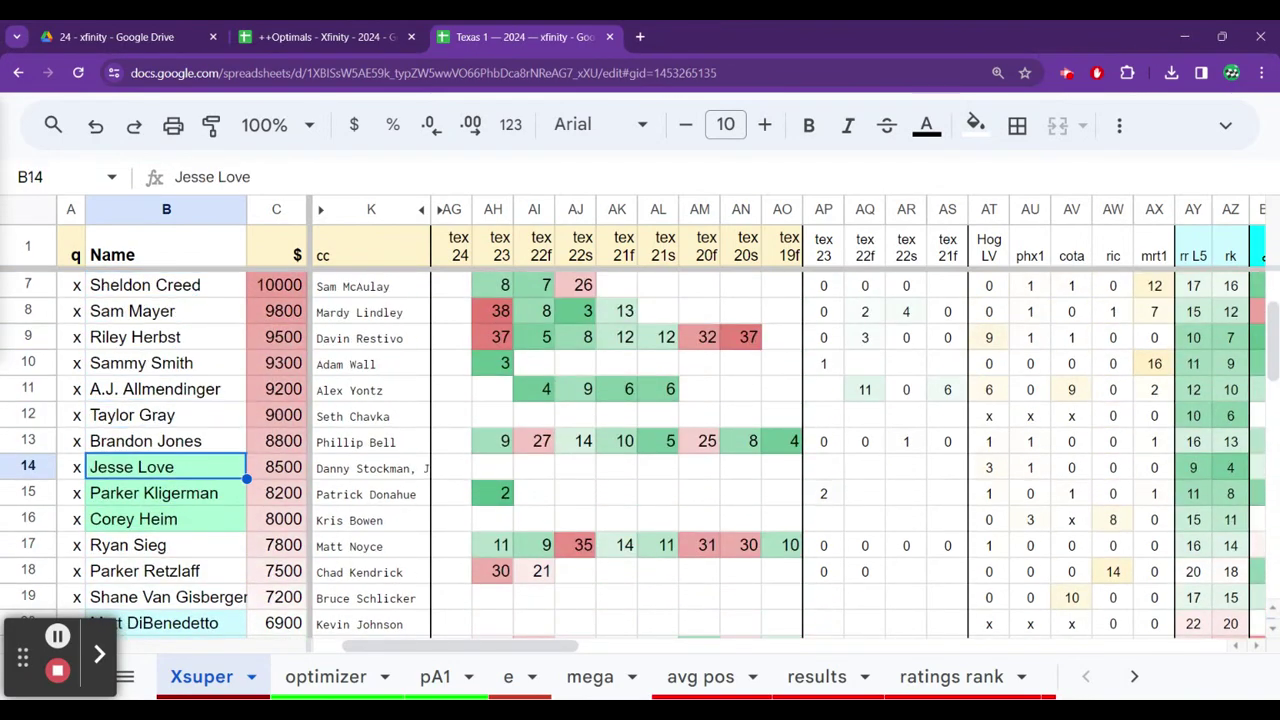
key("Down")
key("Down")
key("Down")
key("Down")
key("Down")
key("Down")
key("Down")
key("Down")
key("Down")
key("Down")
key("Down")
key("Down")
key("Down")
key("Down")
key("Down")
key("Down")
key("Down")
key("Down")
key("Down")
key("Down")
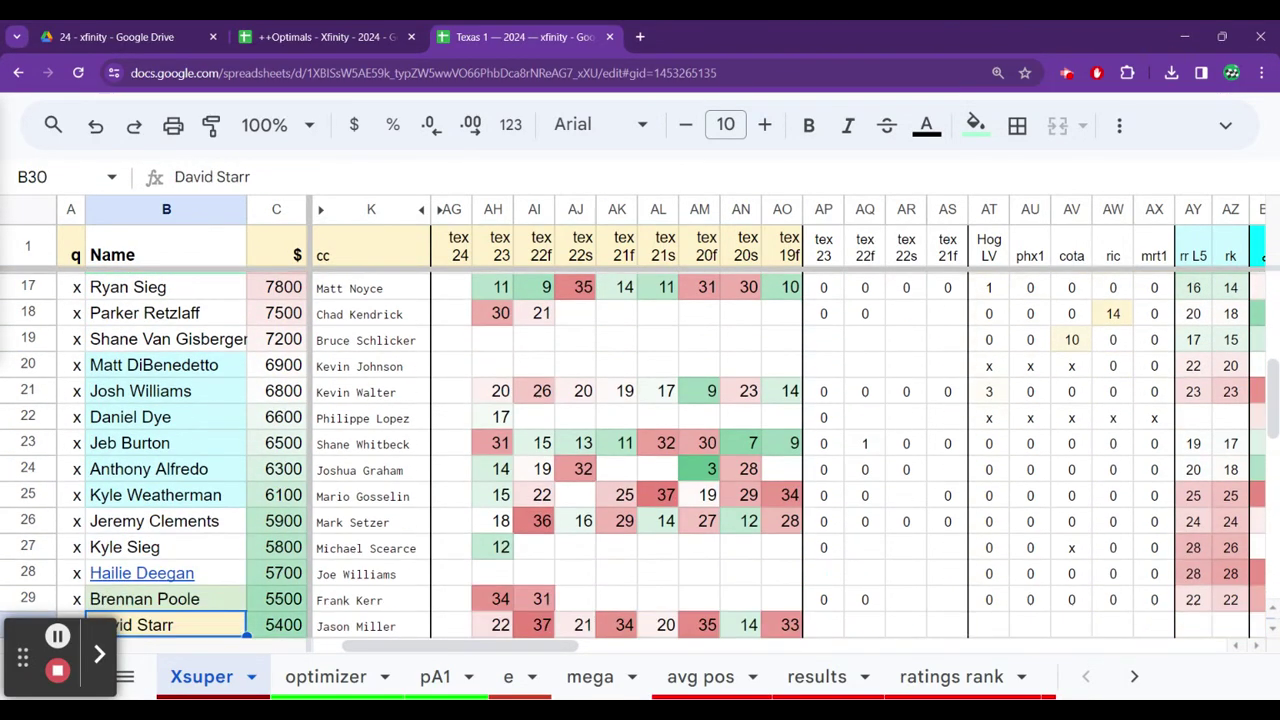
key("Down")
key("Down")
key("Down")
key("Up")
key("Up")
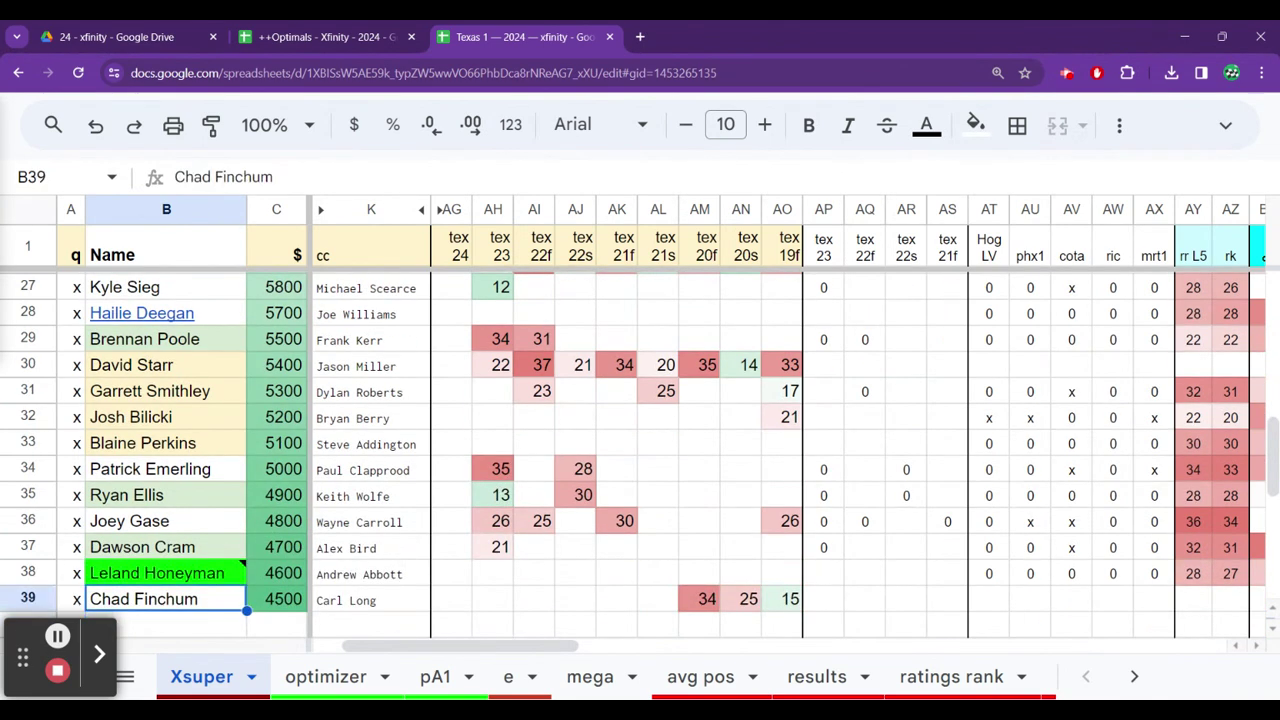
key("Up")
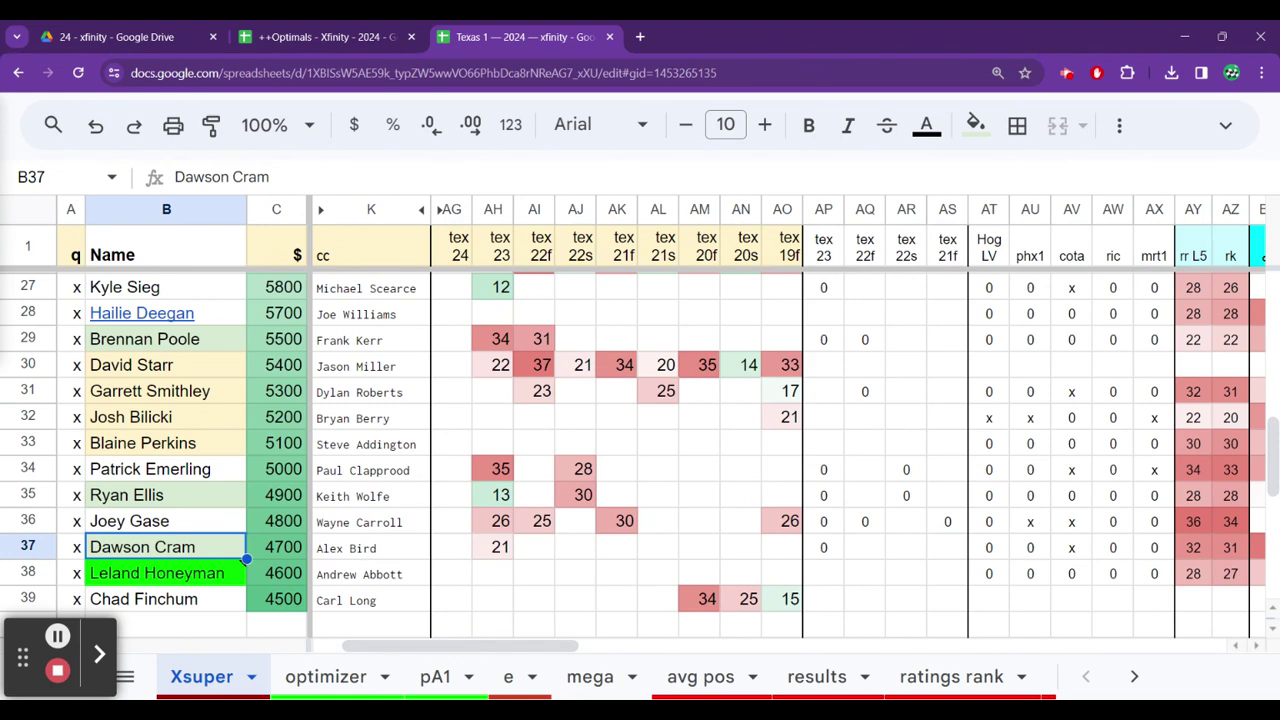
Compare the low-priced drivers in rows 36 to 38, ending on the $4900 driver's name in cell B35
left_click(157, 573)
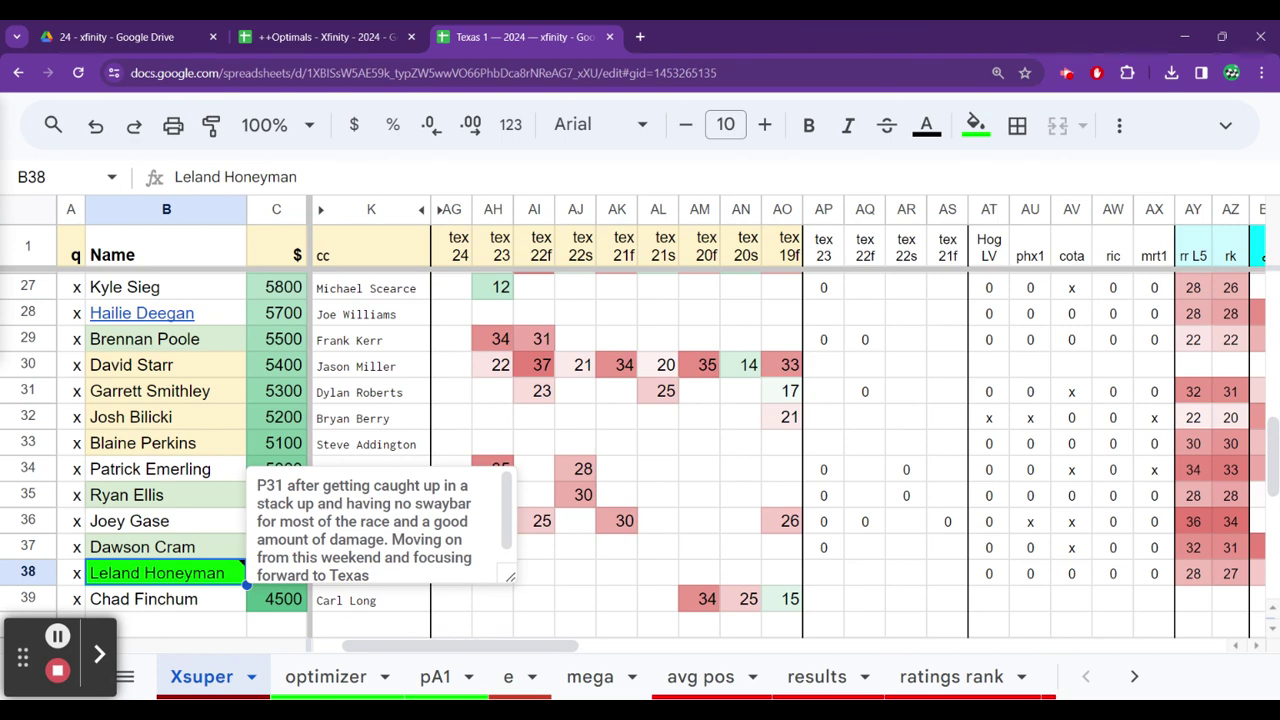
left_click(142, 547)
left_click(157, 573)
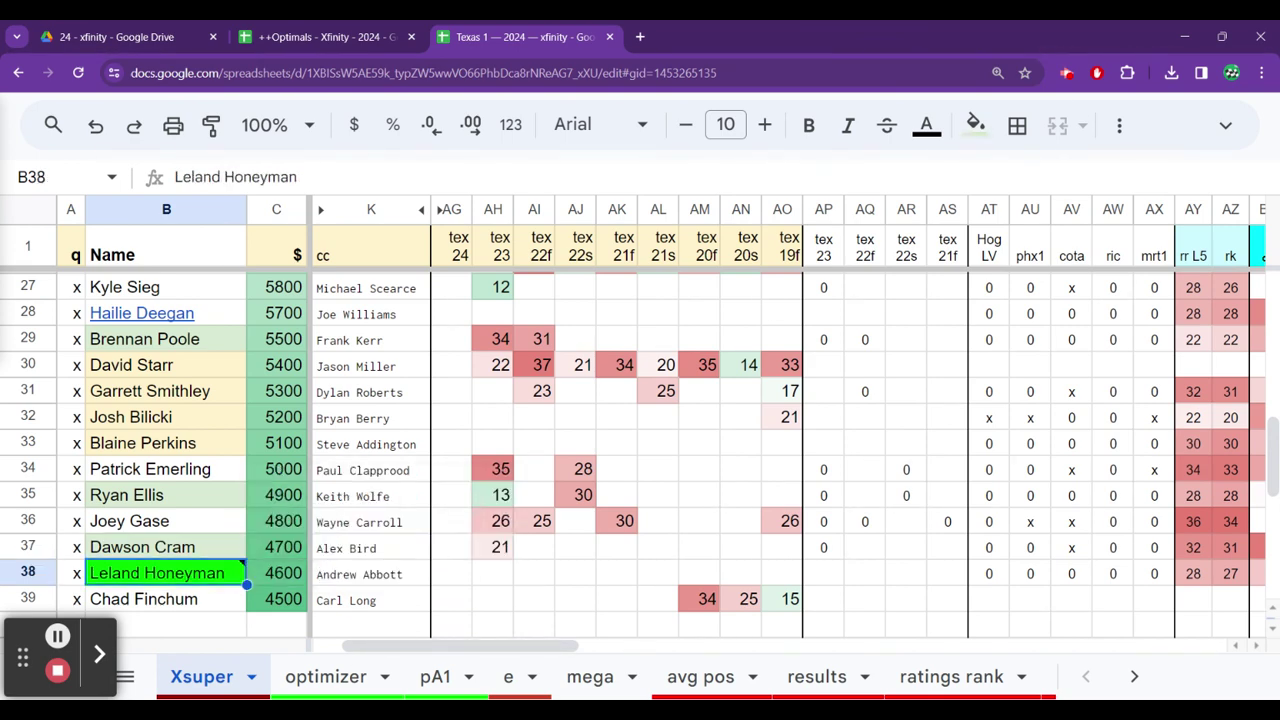
left_click(142, 547)
left_click(129, 521)
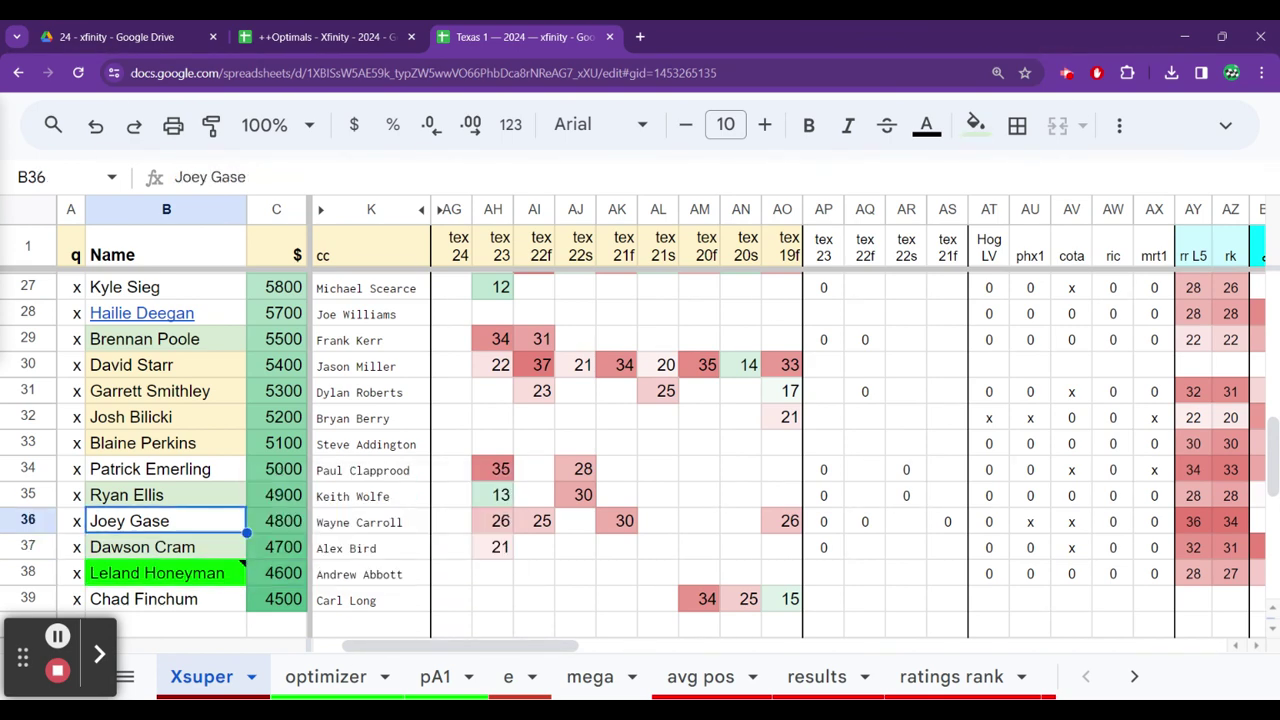
left_click(126, 495)
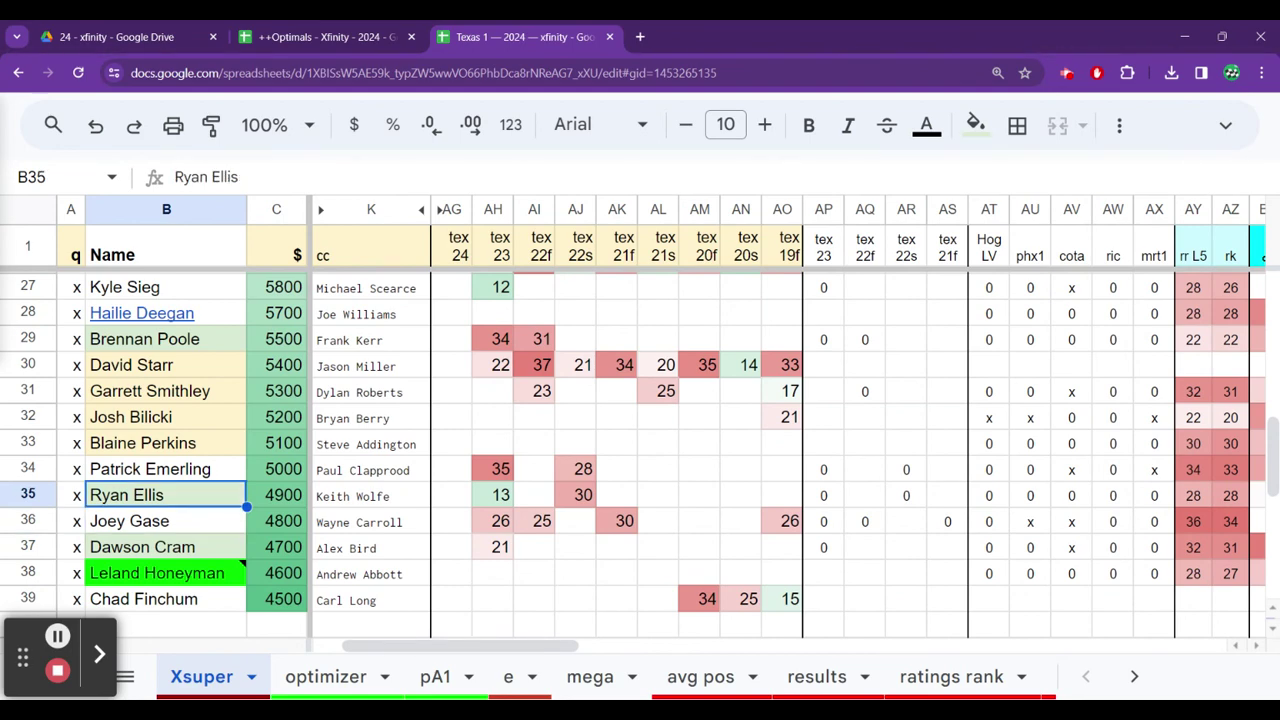
Follow the $4900 driver's row 35 across the Texas history to the Hog LV value in cell AT35
key("Right")
key("Right")
key("Right")
key("Right")
key("Right")
key("Right")
key("Right")
key("Right")
key("Right")
key("Right")
key("Right")
key("Right")
key("Right")
key("Right")
key("Right")
key("Right")
key("Right")
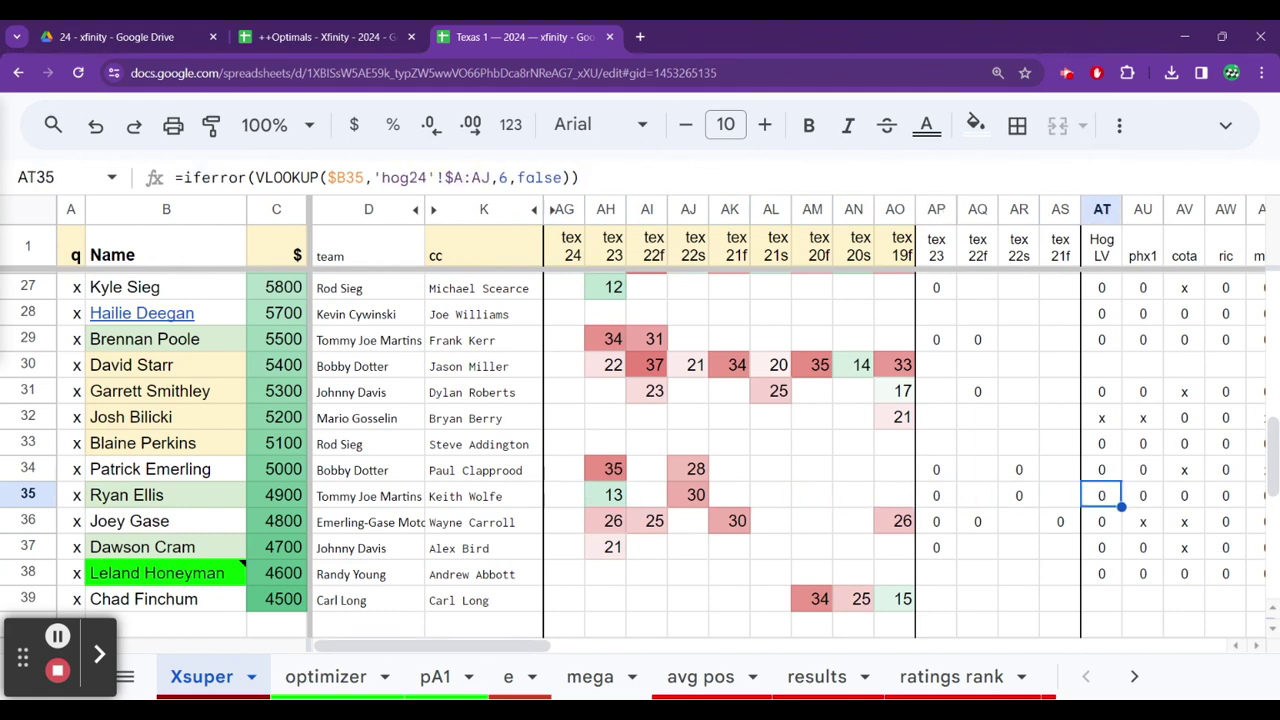
Follow the $4900 driver's row 35 across the Hog columns and ratings ranks to the ric rank in cell BF35
key("Right")
key("Right")
key("Right")
key("Right")
key("Right")
key("Right")
key("Right")
key("Right")
key("Right")
key("Right")
key("Right")
key("Right")
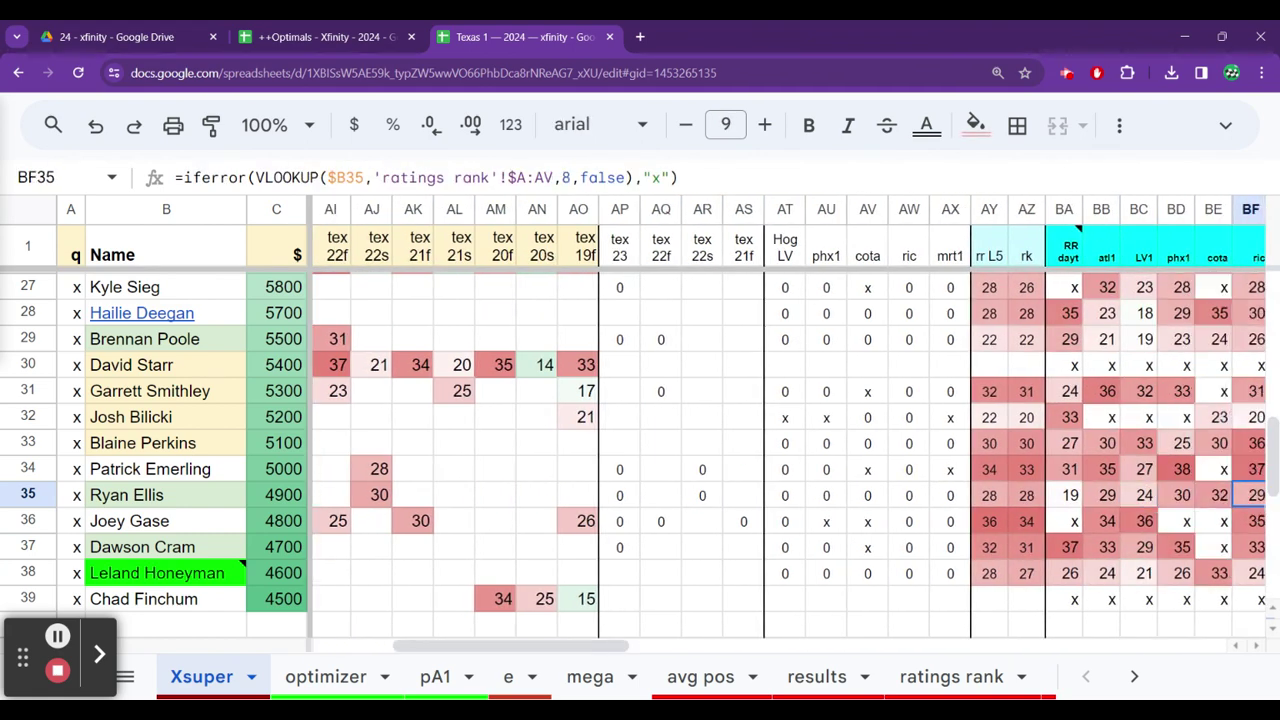
Continue along row 35 through the $4900 driver's 2024 race results, ending on the mrt1 result in cell CN35
key("Right")
key("Right")
key("Right")
key("Right")
key("Right")
key("Right")
key("Right")
key("Right")
key("Right")
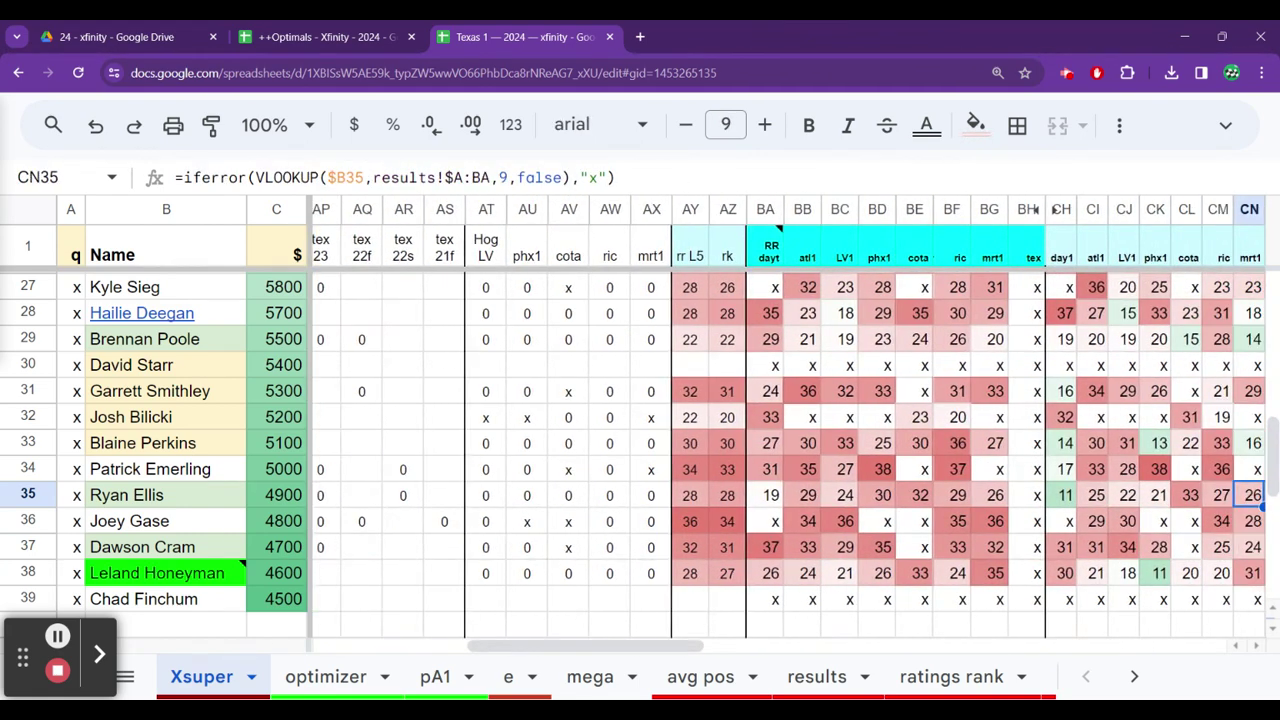
key("Right")
key("Right")
key("Left")
key("Left")
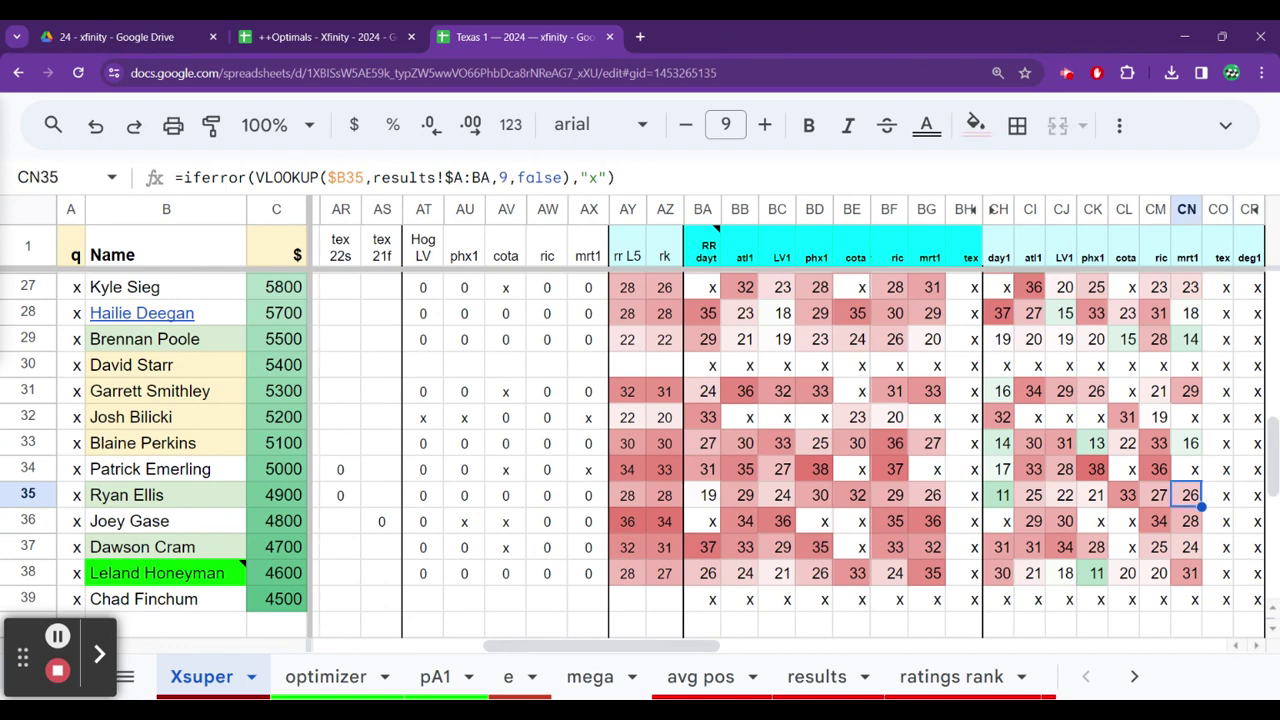
Go back along row 35 from the recent results to the $4900 driver's mrt1 ratings rank in cell BG35
key("Left")
key("Left")
key("Left")
key("Left")
key("Left")
key("Left")
key("Left")
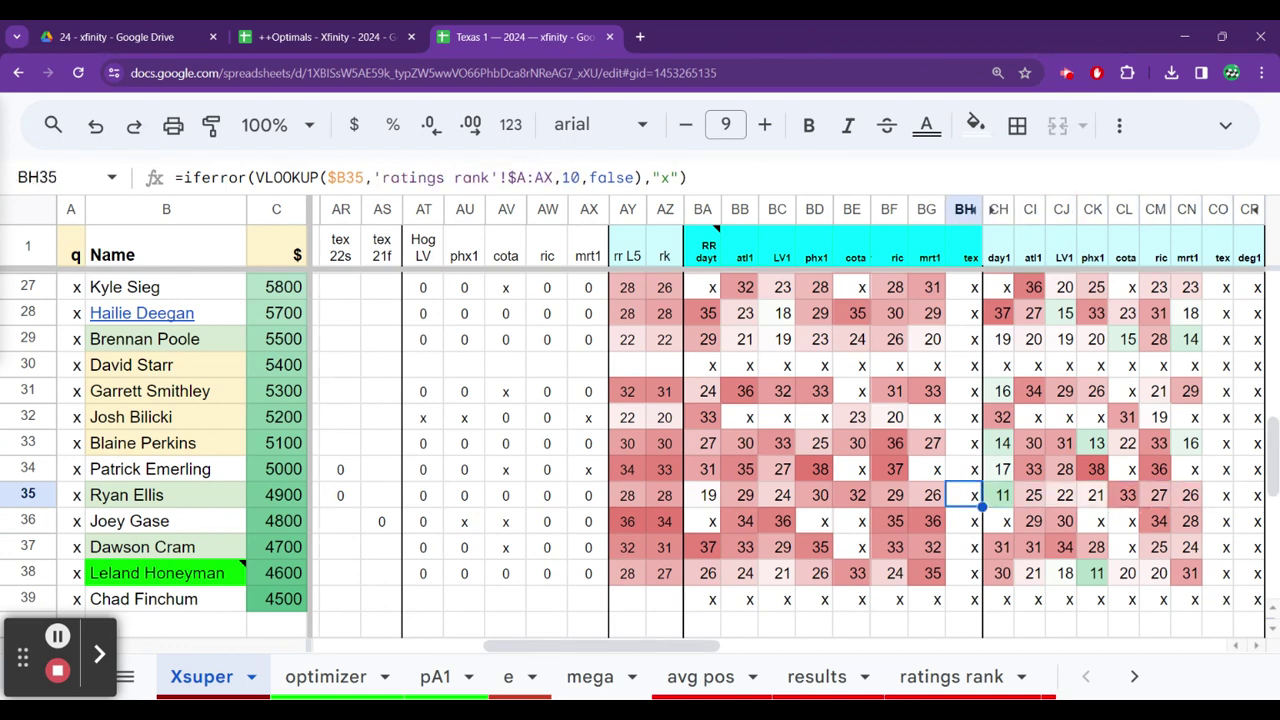
key("Left")
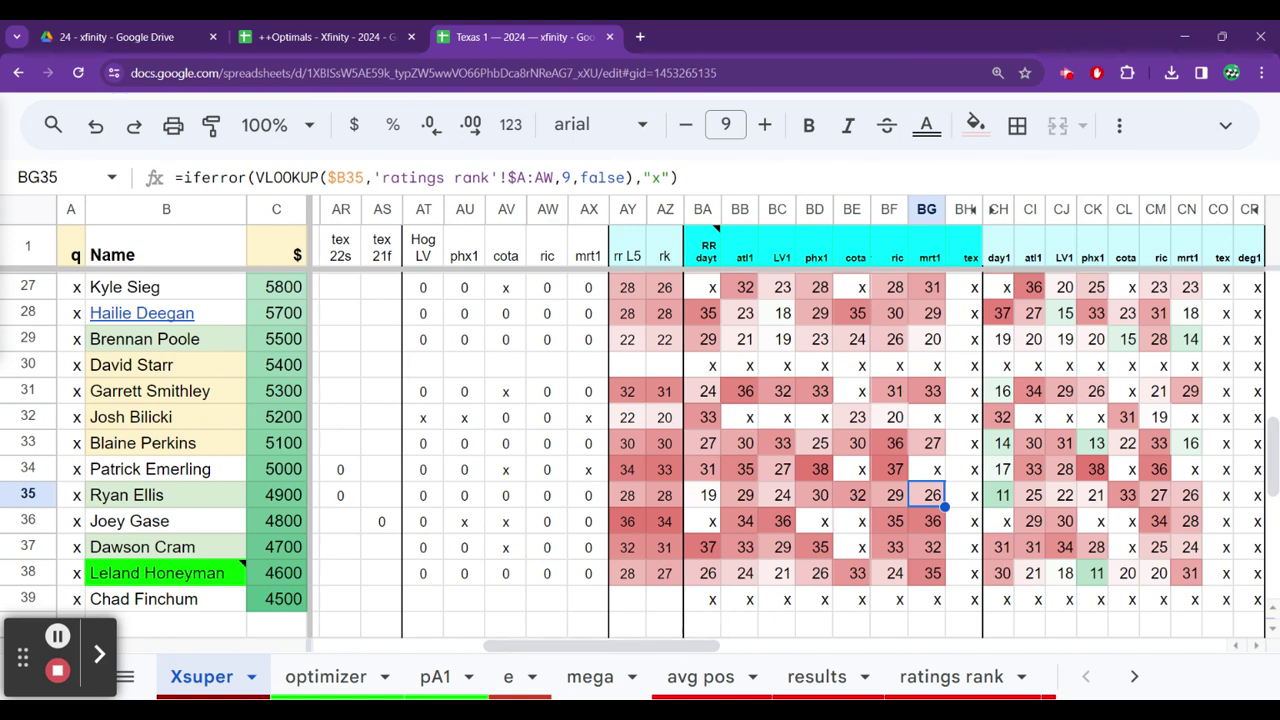
Review the $4900 driver's race results in row 35 from day1 to the ric result in cell CM35
key("Right")
key("Right")
key("Right")
key("Right")
key("Right")
key("Right")
key("Right")
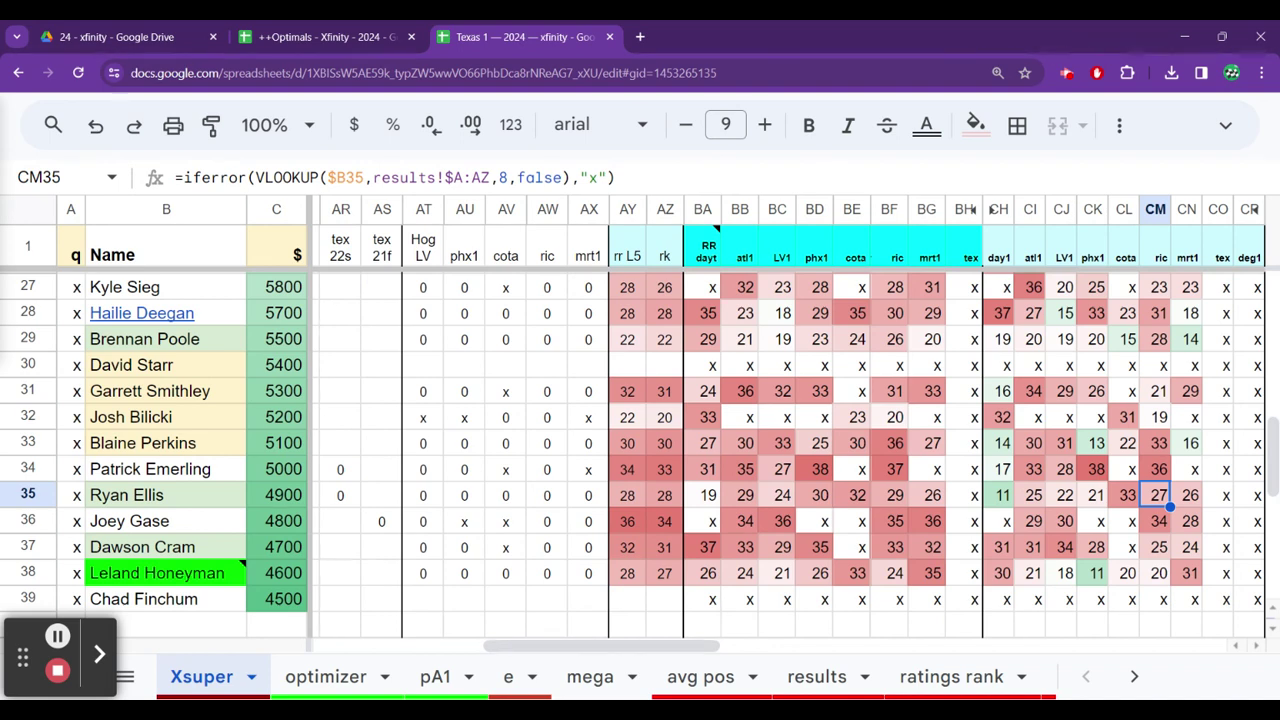
Recheck the $4900 driver's earlier results around atl1 and phx1, ending on the mrt1 result in cell CN35
key("Left")
key("Left")
key("Left")
key("Left")
key("Right")
key("Right")
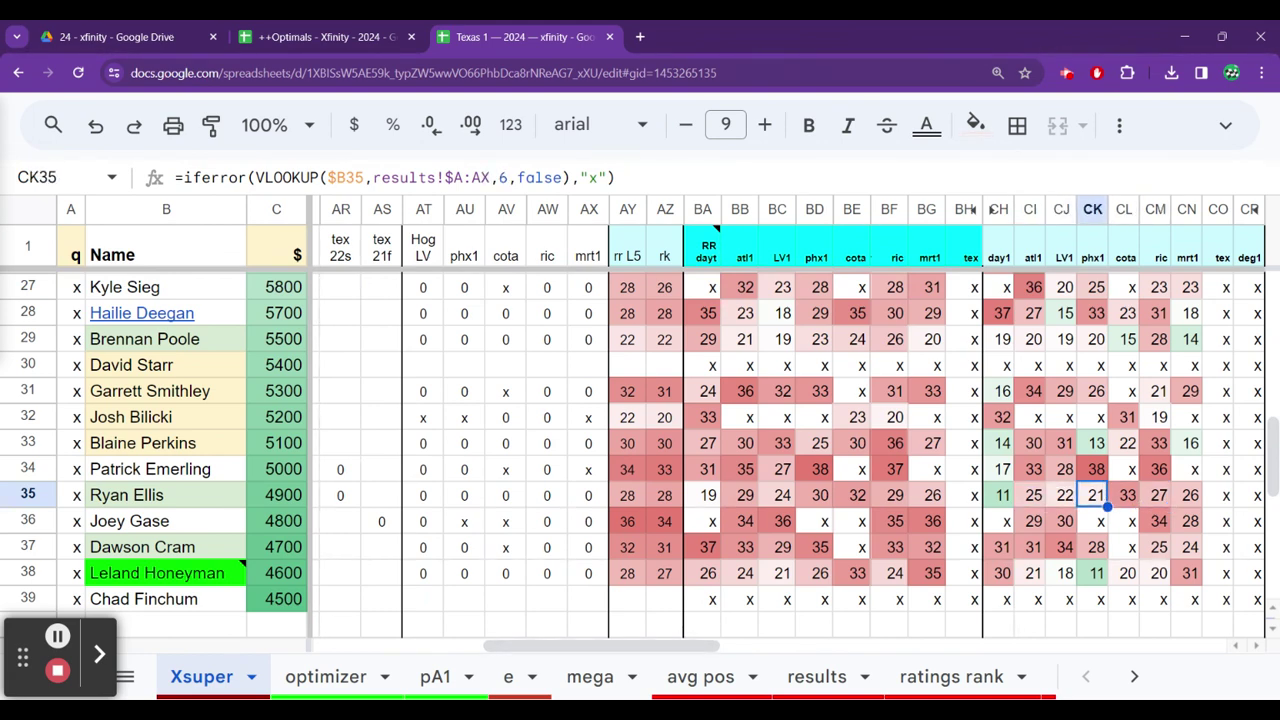
key("Right")
key("Right")
key("Right")
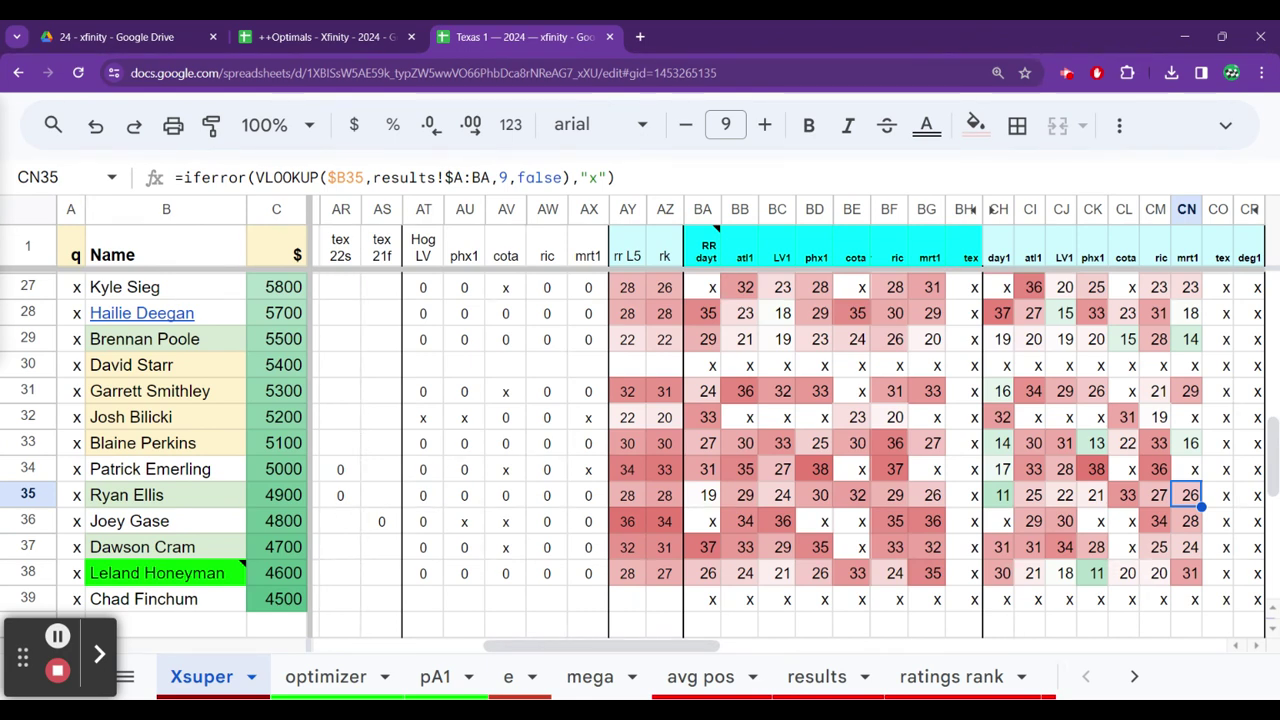
Compare the mrt1 results of the drivers just above row 35 with the $4900 driver's result in cell CN35
left_click(1190, 469)
key("Up")
key("Up")
key("Up")
key("Up")
key("Up")
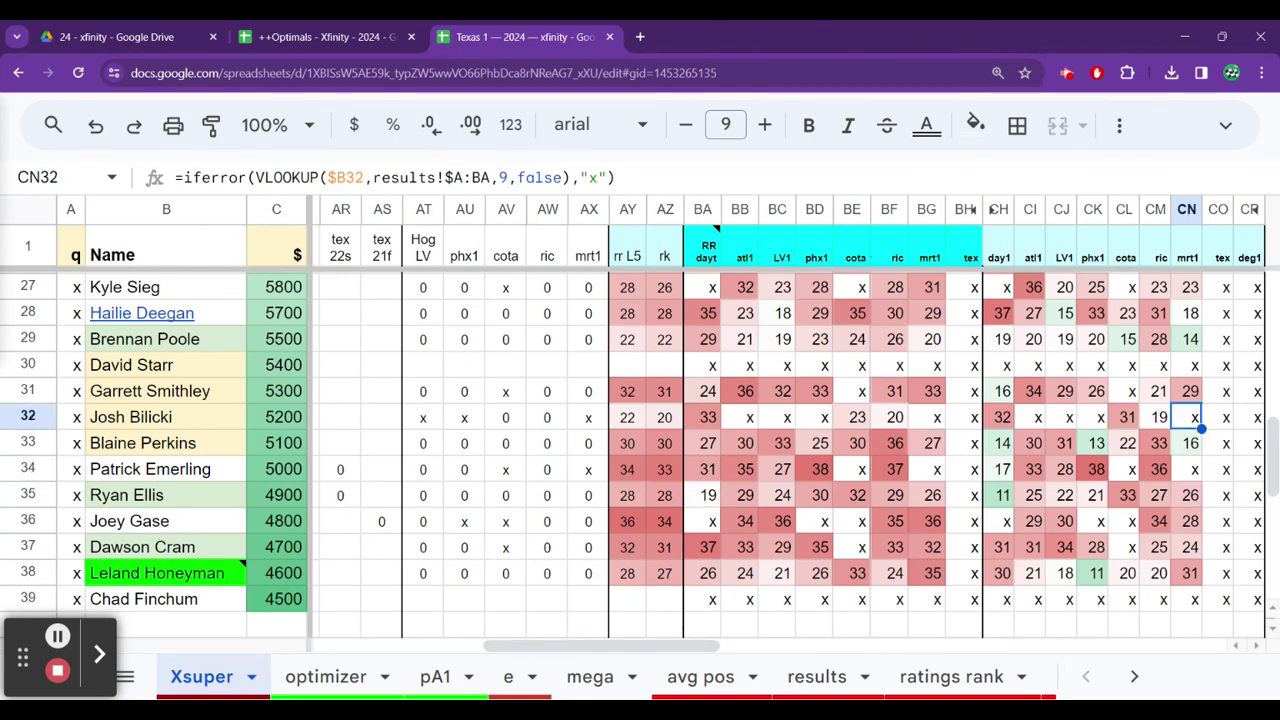
key("Down")
key("Down")
key("Down")
key("Down")
key("Down")
key("Down")
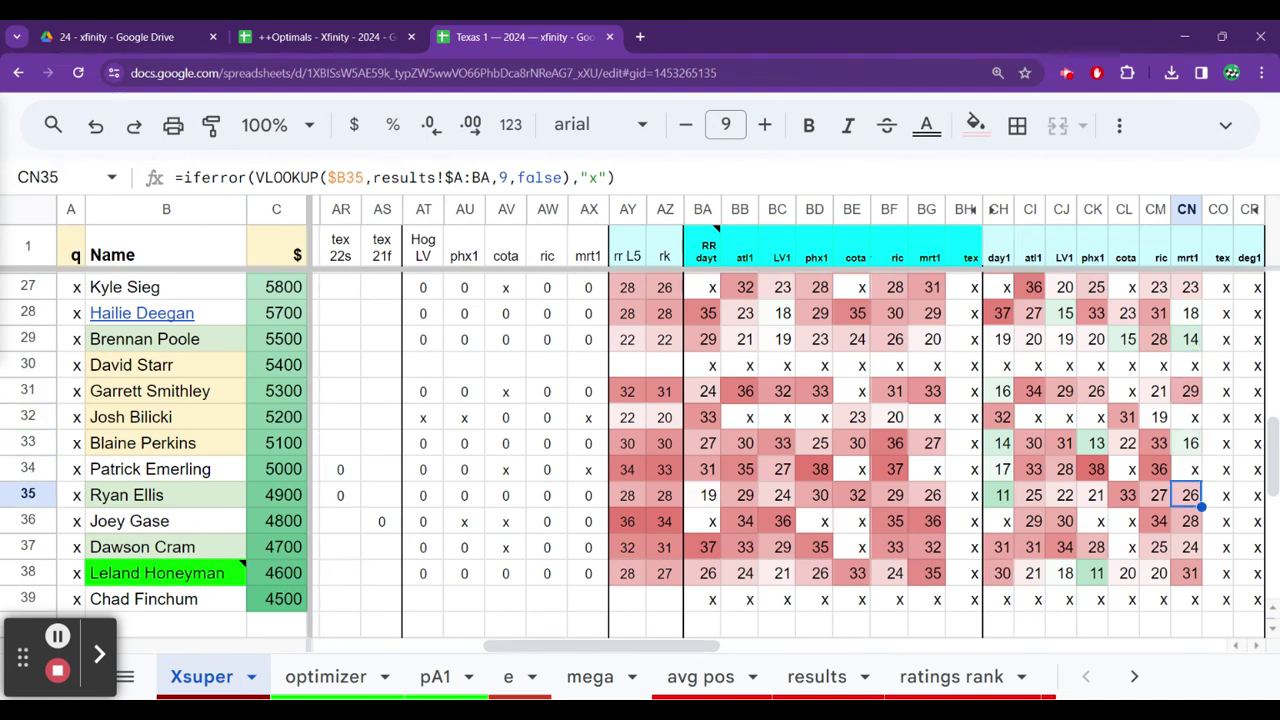
Check the mrt1 results up to the $5500 driver in row 29 and back down to cell CN35
key("Up")
key("Up")
key("Up")
key("Up")
key("Up")
key("Up")
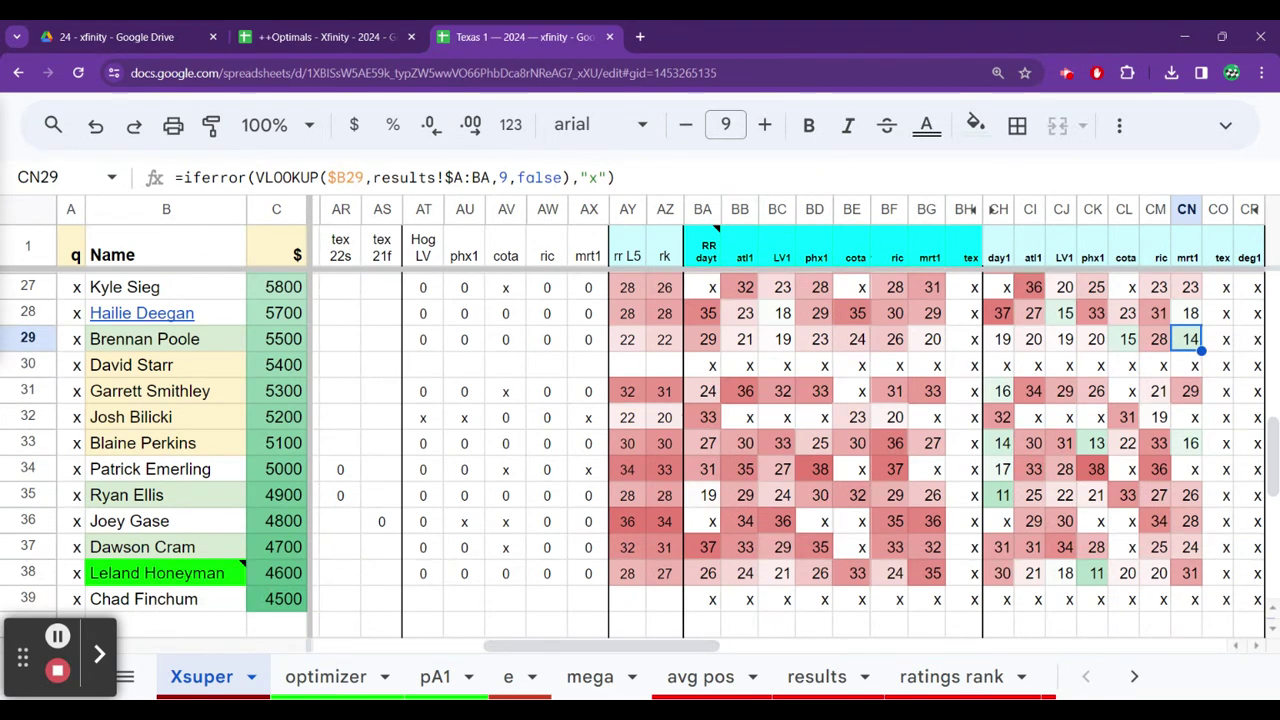
key("Down")
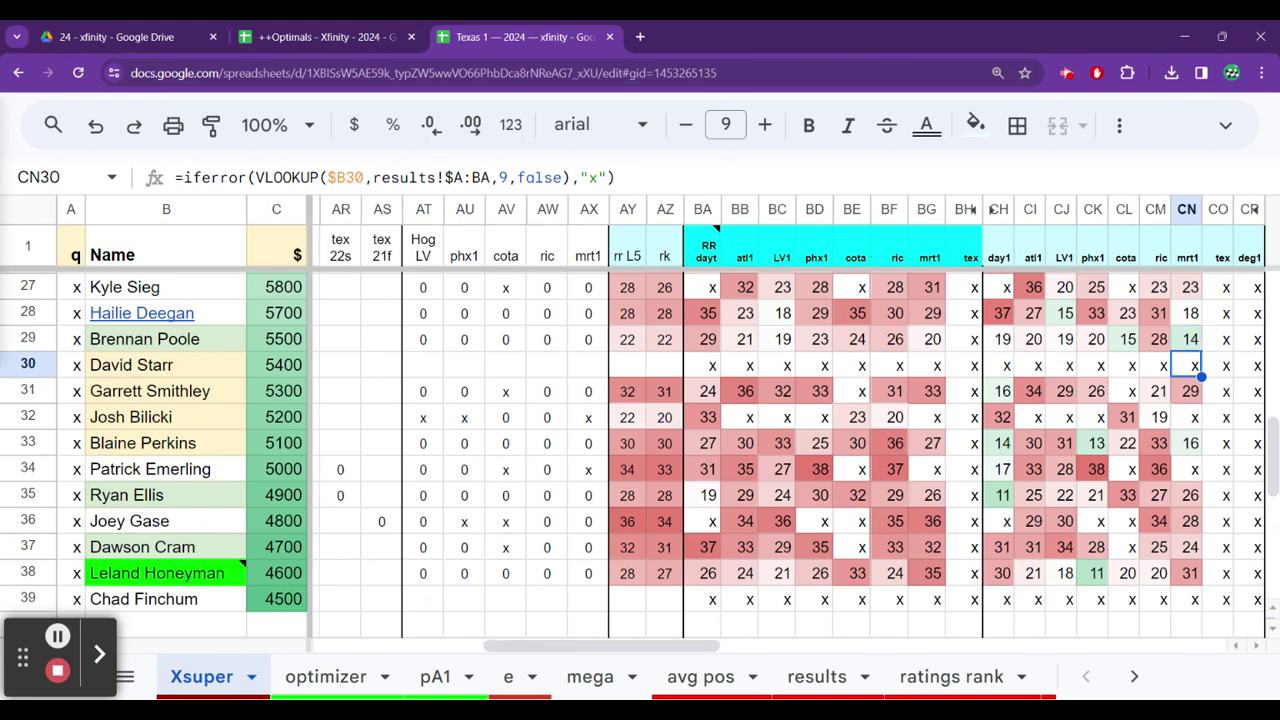
key("Down")
key("Down")
key("Down")
key("Down")
key("Down")
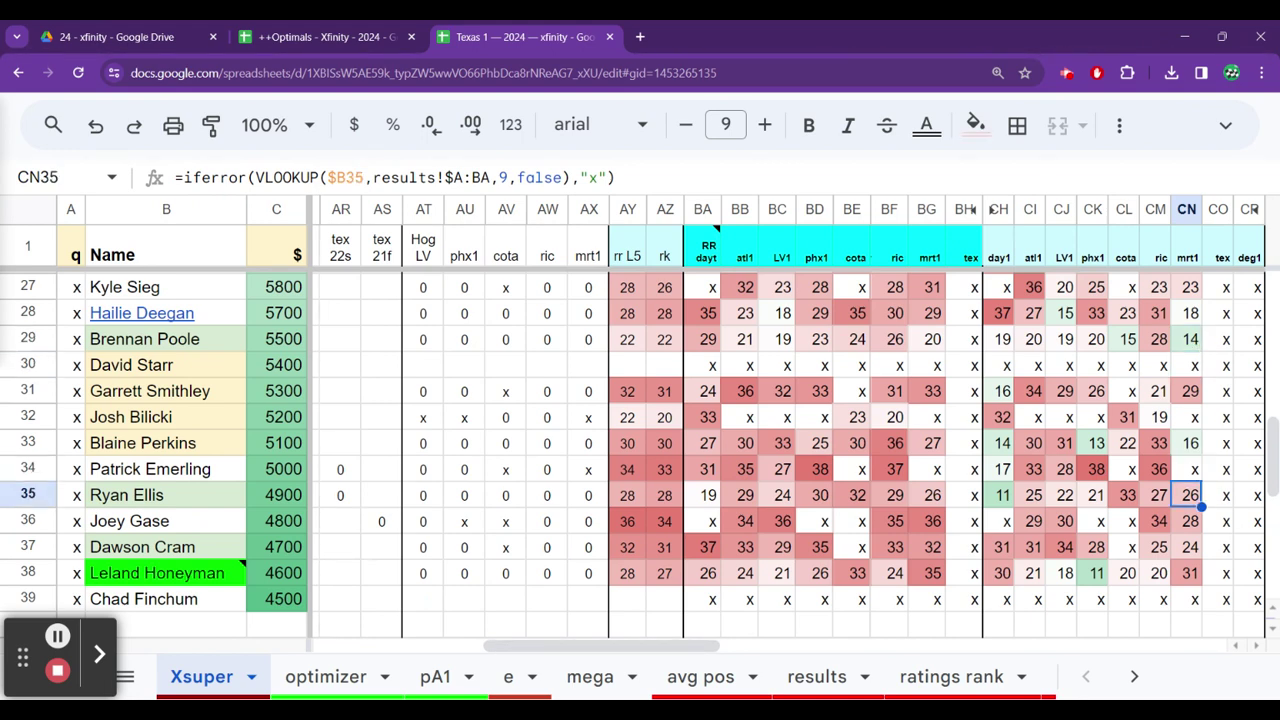
Compare the cota results of the $4900 driver in row 35 and the $5100 driver in row 33
key("Left")
key("Left")
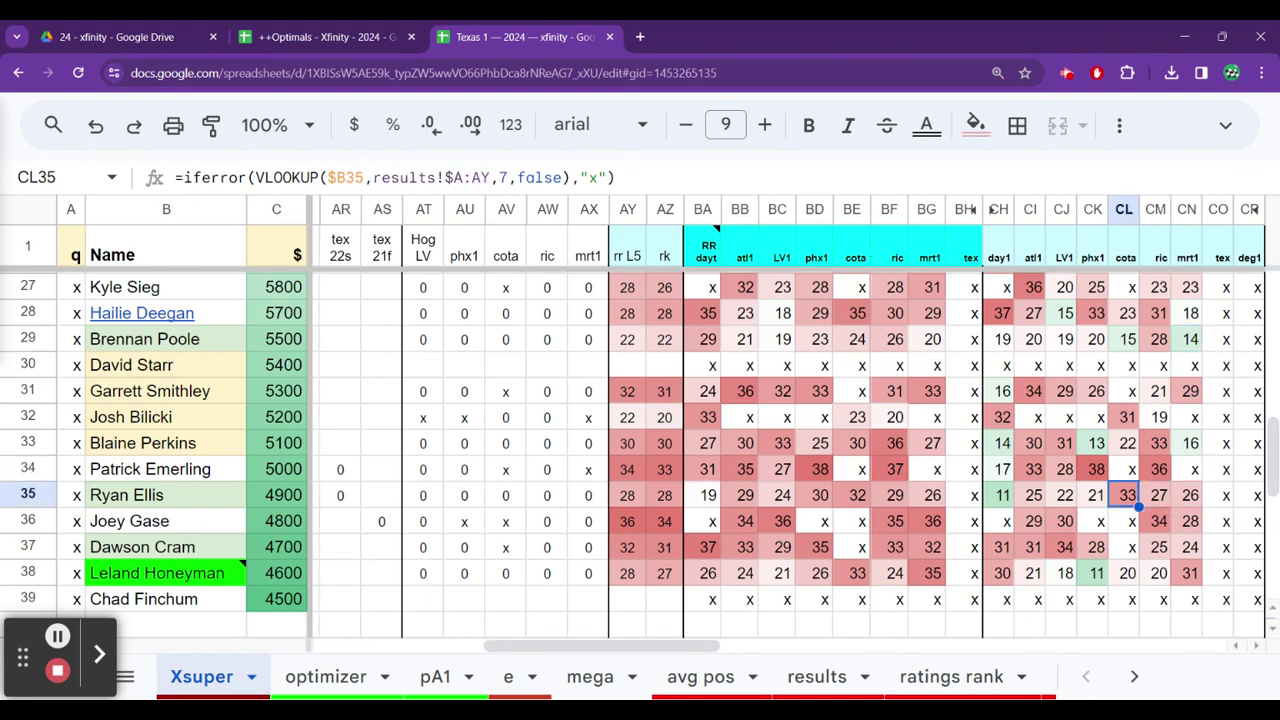
key("Up")
key("Up")
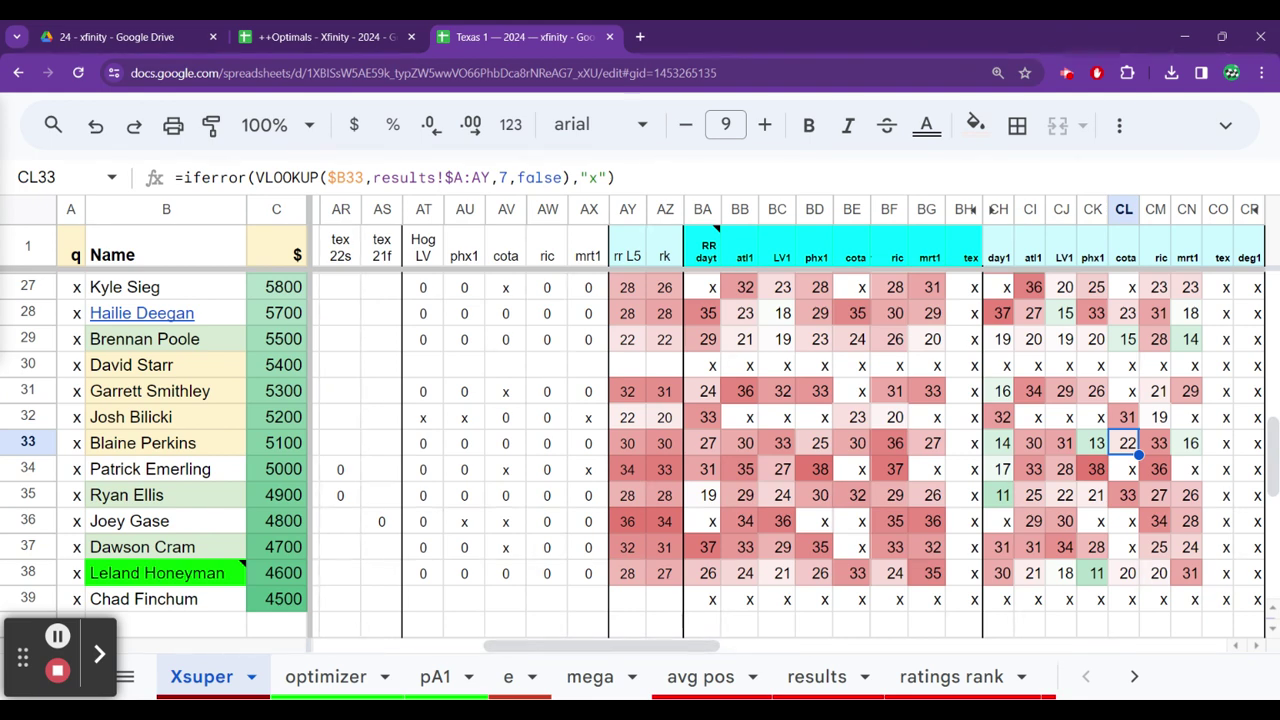
key("Down")
key("Down")
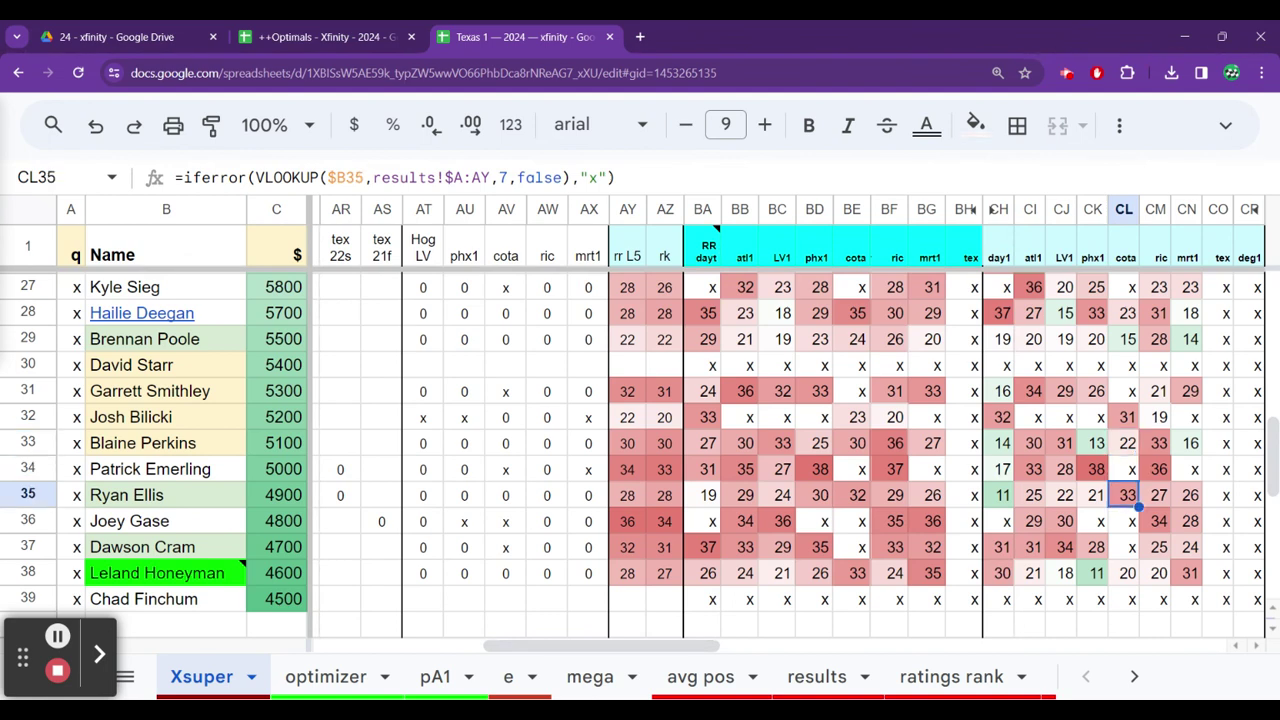
Review the cota results of the drivers below row 35 and up to the $5200 driver in cell CL32
key("Down")
key("Down")
key("Down")
key("Up")
key("Up")
key("Up")
key("Up")
key("Up")
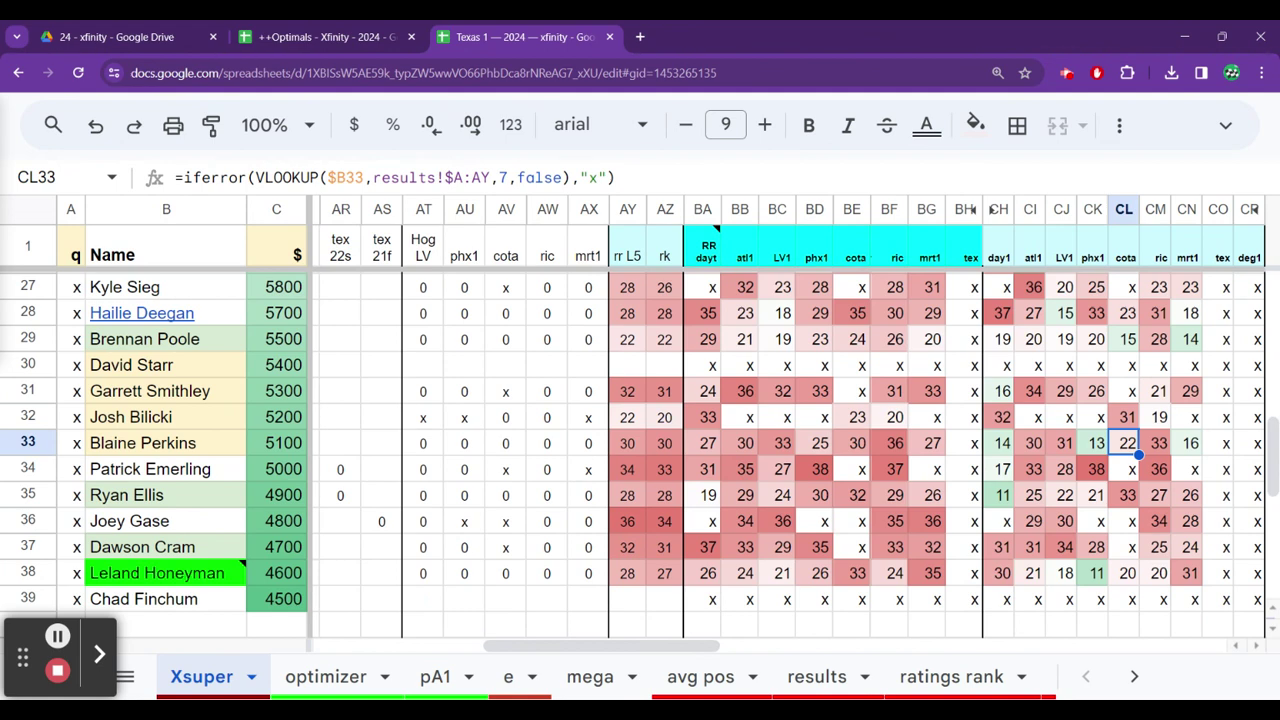
key("Up")
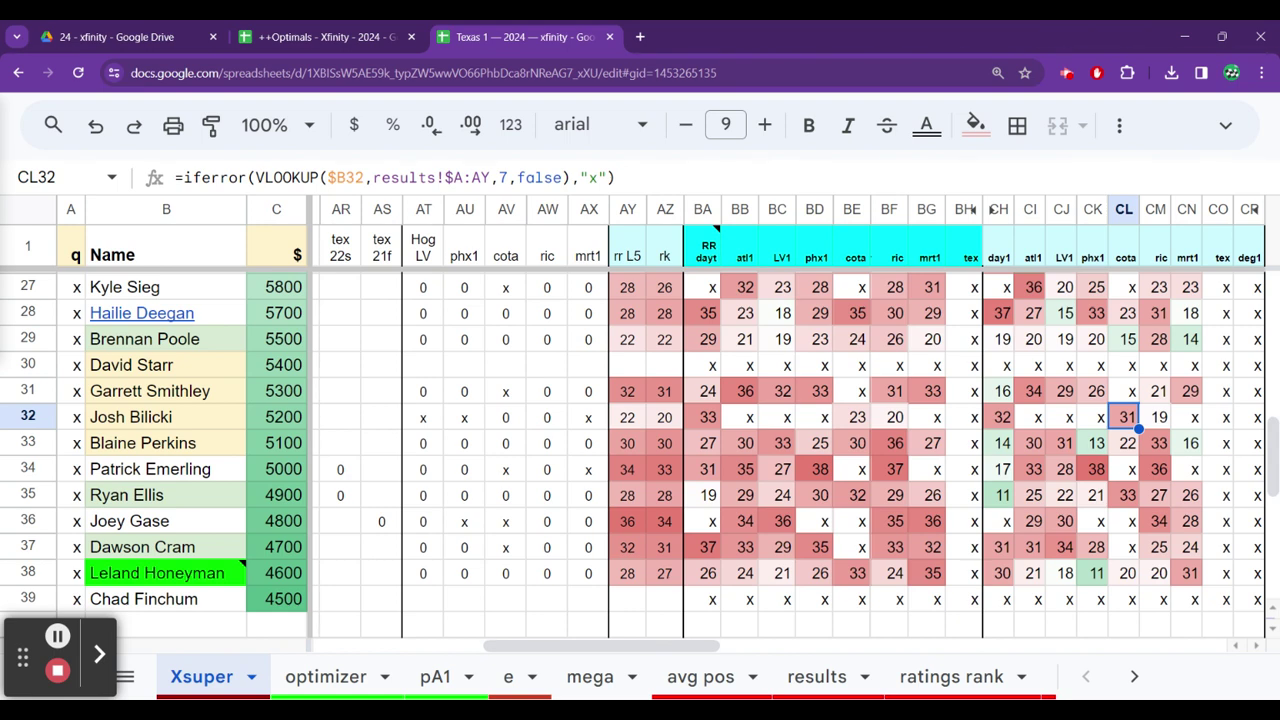
Check the phx1 results of the $5200, $5300 and $5400 drivers, ending on the LV1 result in cell CJ30
left_click(1093, 417)
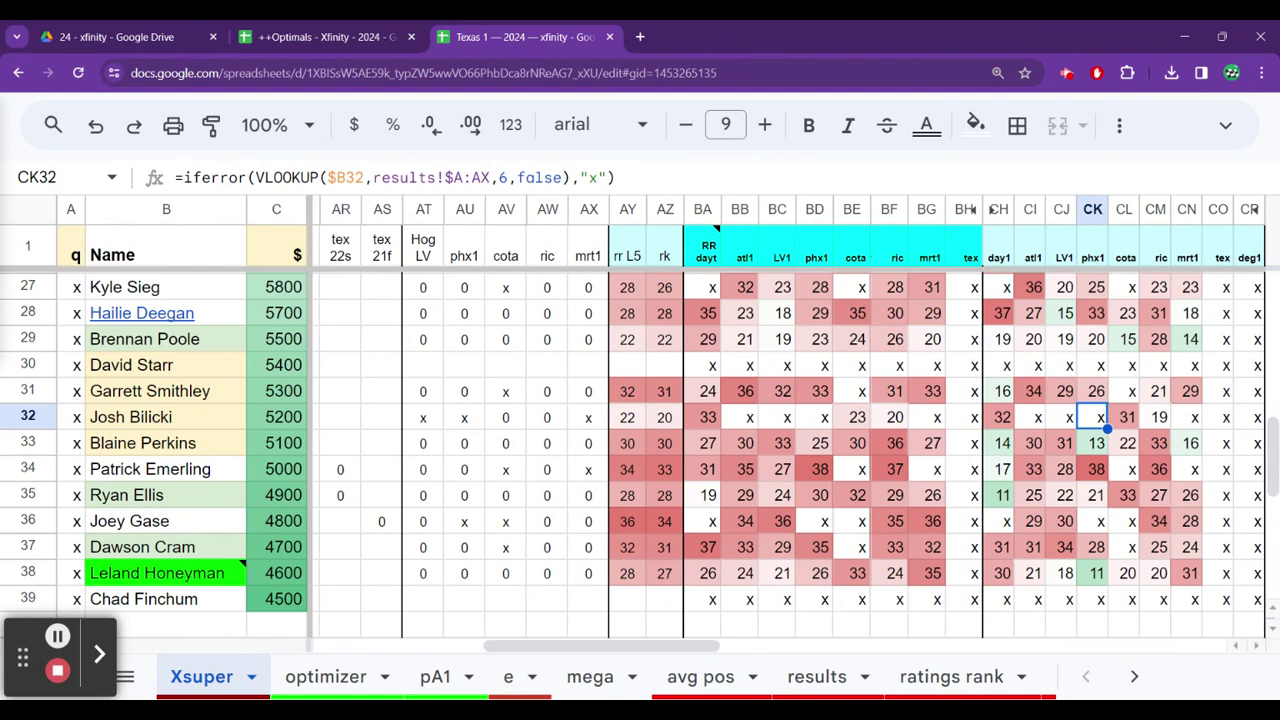
left_click(1093, 391)
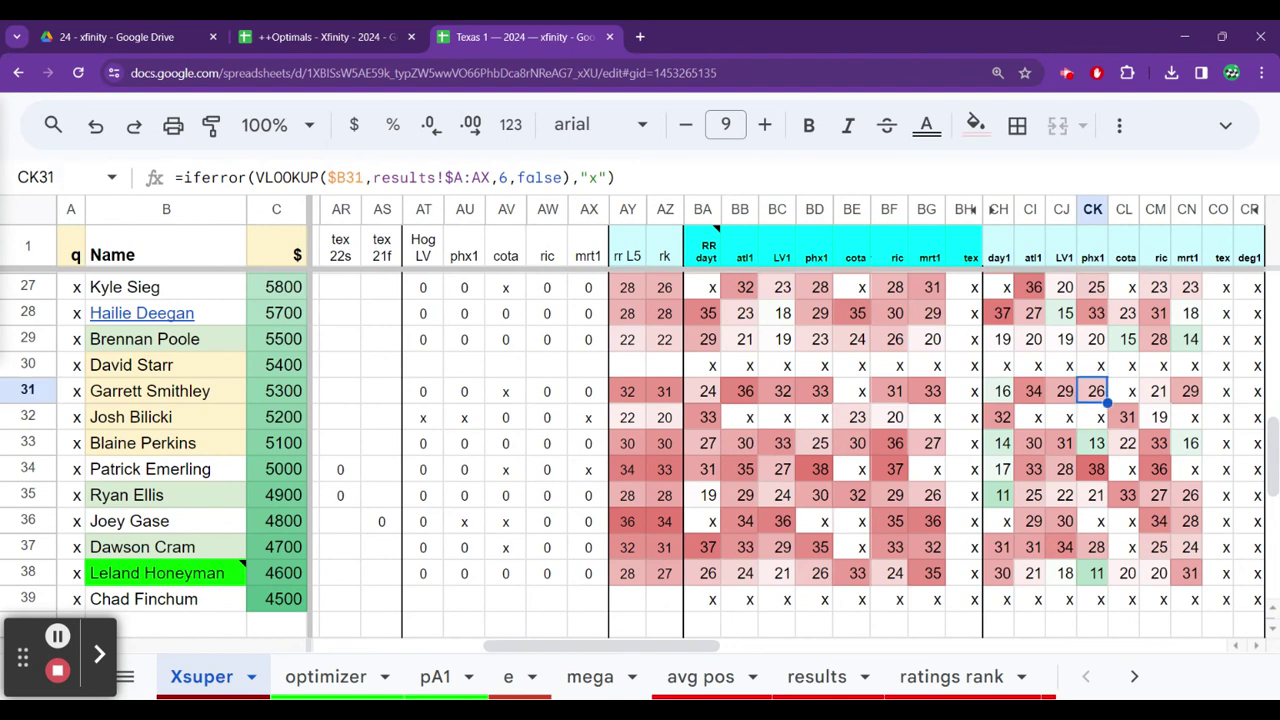
left_click(1093, 365)
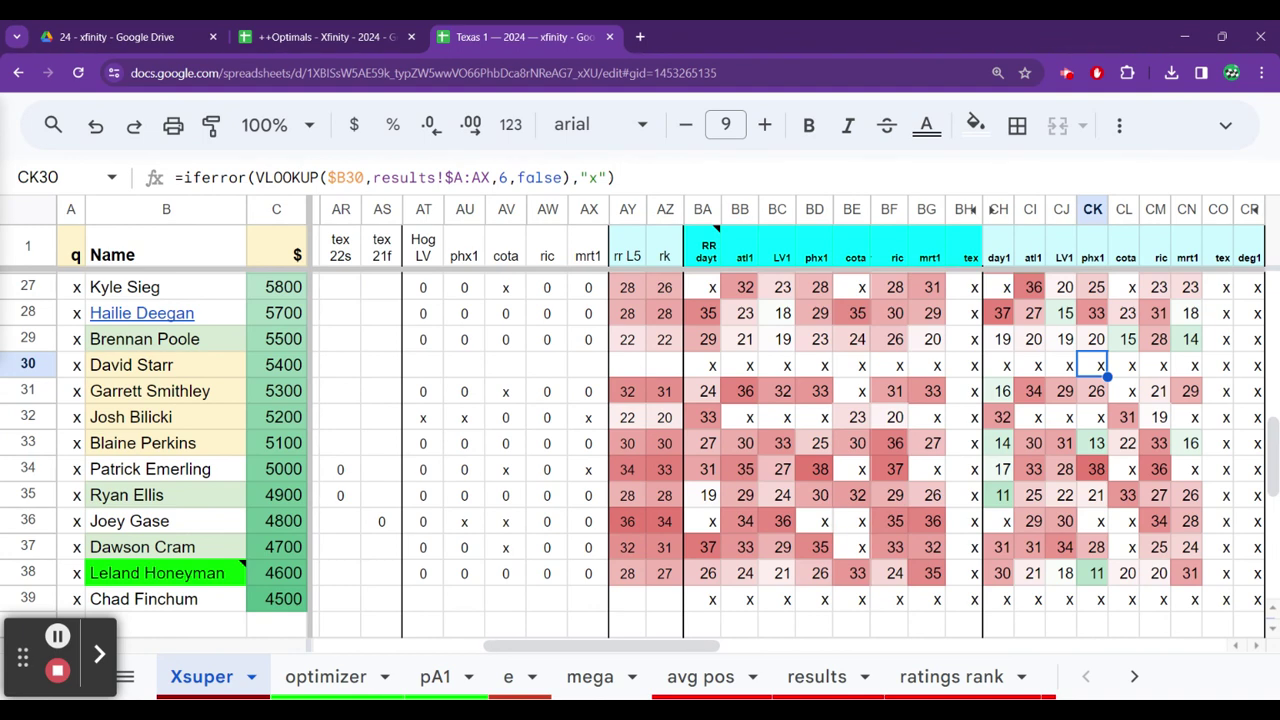
left_click(1063, 365)
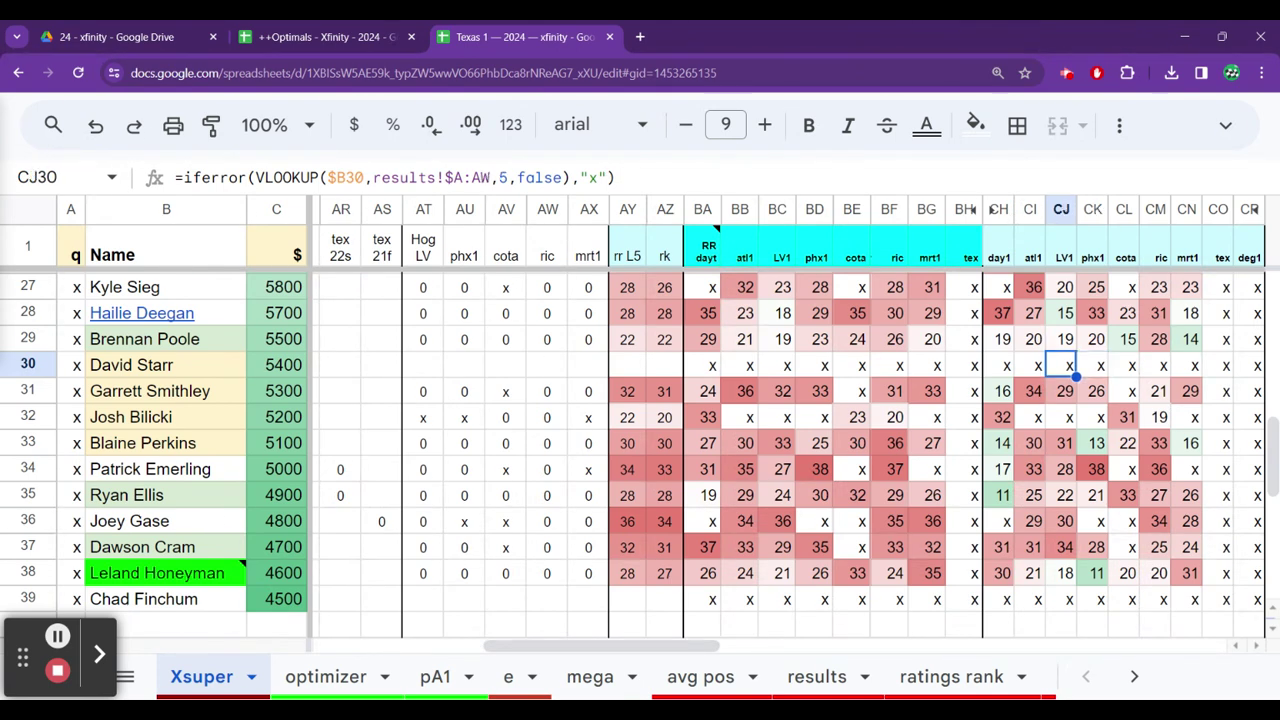
Trace row 30 back from the ratings ranks through the Texas history to the $5400 driver's name in cell B30
left_click(889, 365)
key("Left")
key("Left")
key("Left")
key("Left")
key("Left")
key("Left")
key("Left")
key("Left")
key("Left")
key("Left")
key("Left")
key("Left")
key("Left")
key("Left")
key("Left")
key("Left")
key("Left")
key("Left")
key("Left")
key("Left")
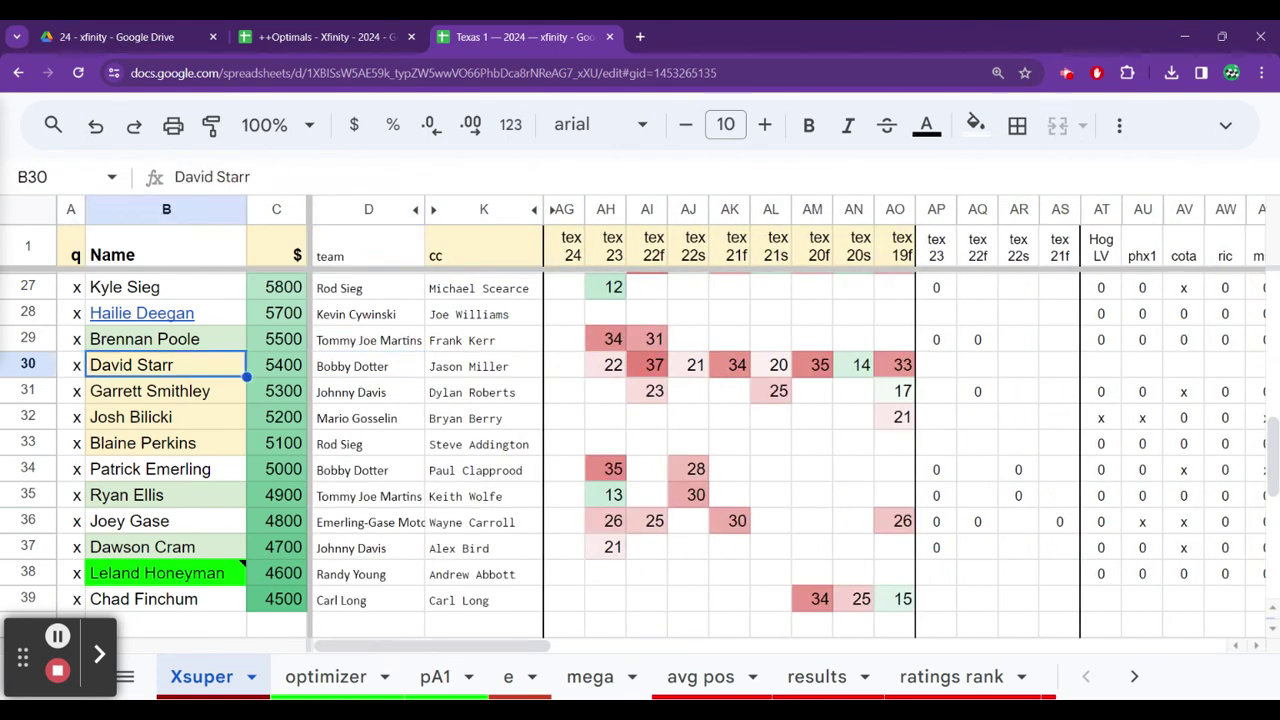
Review the $5400 driver's team, crew chief and Texas finishes in row 30 up to tex 22s in cell AJ30
key("Right")
key("Right")
key("Right")
key("Right")
key("Right")
key("Right")
key("Right")
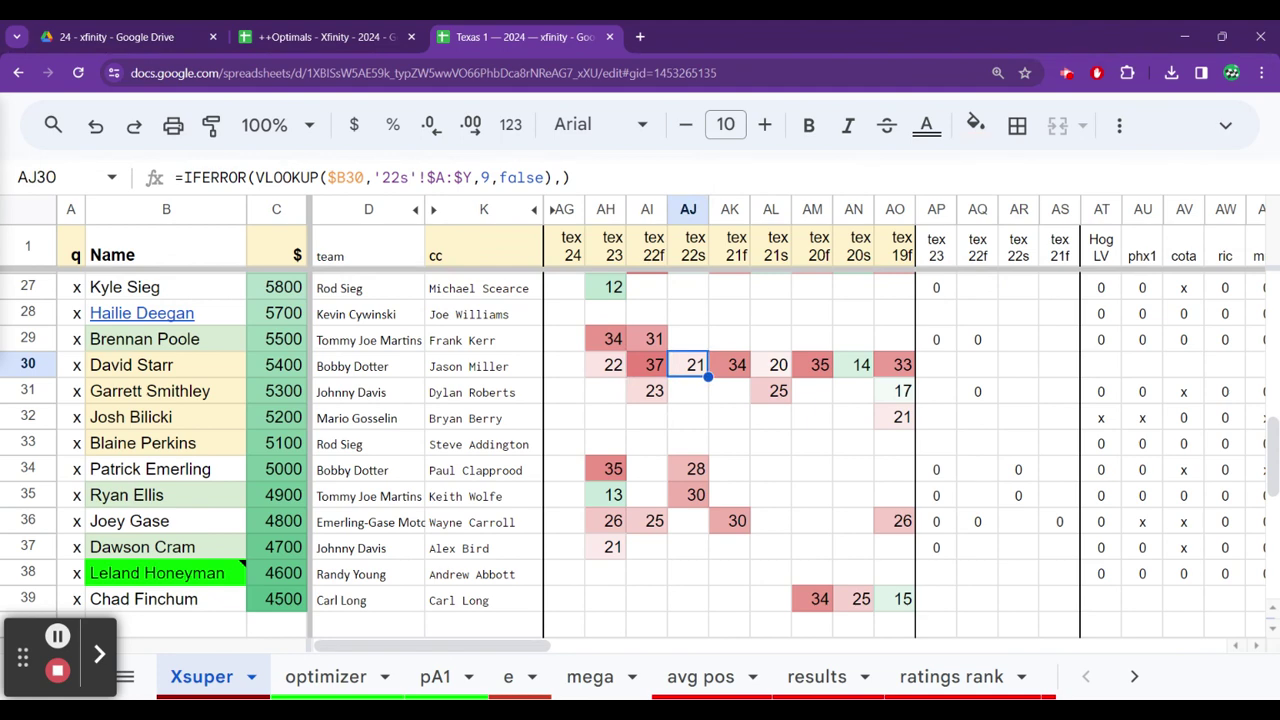
Look down the tex 22s column from the $5300 driver in row 31 to the $4700 driver in cell AJ37
key("Down")
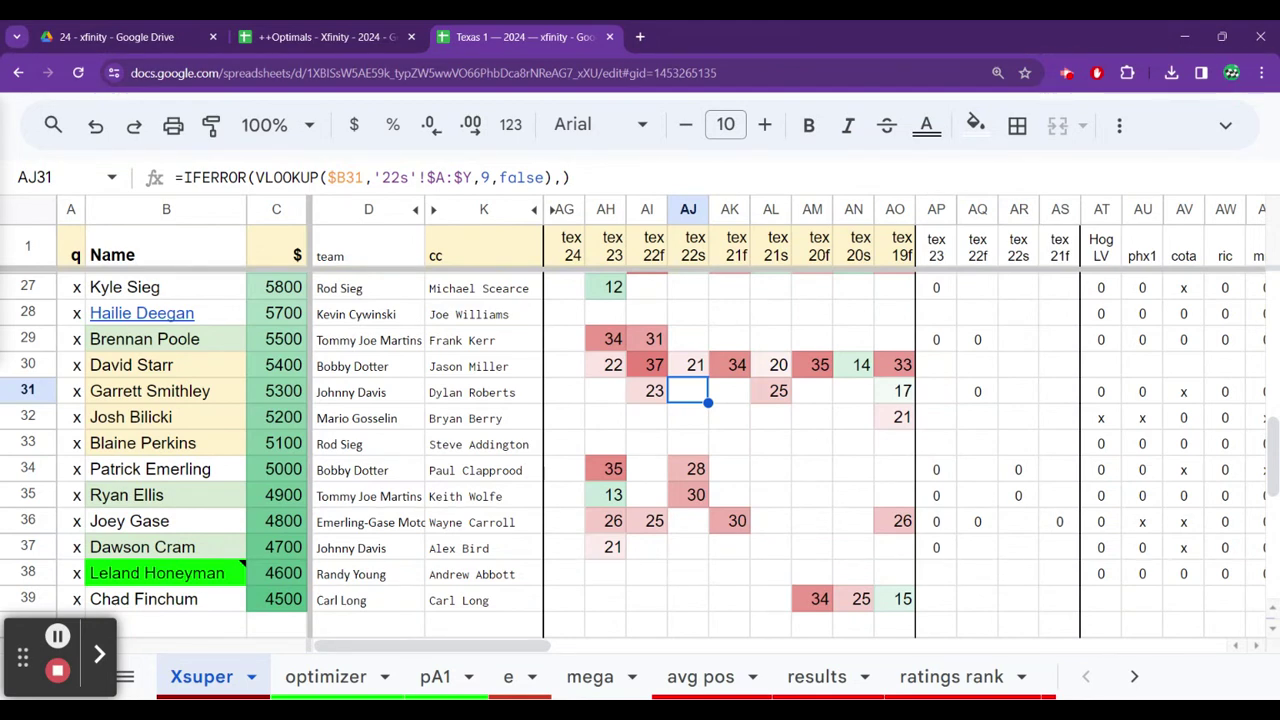
key("Down")
key("Down")
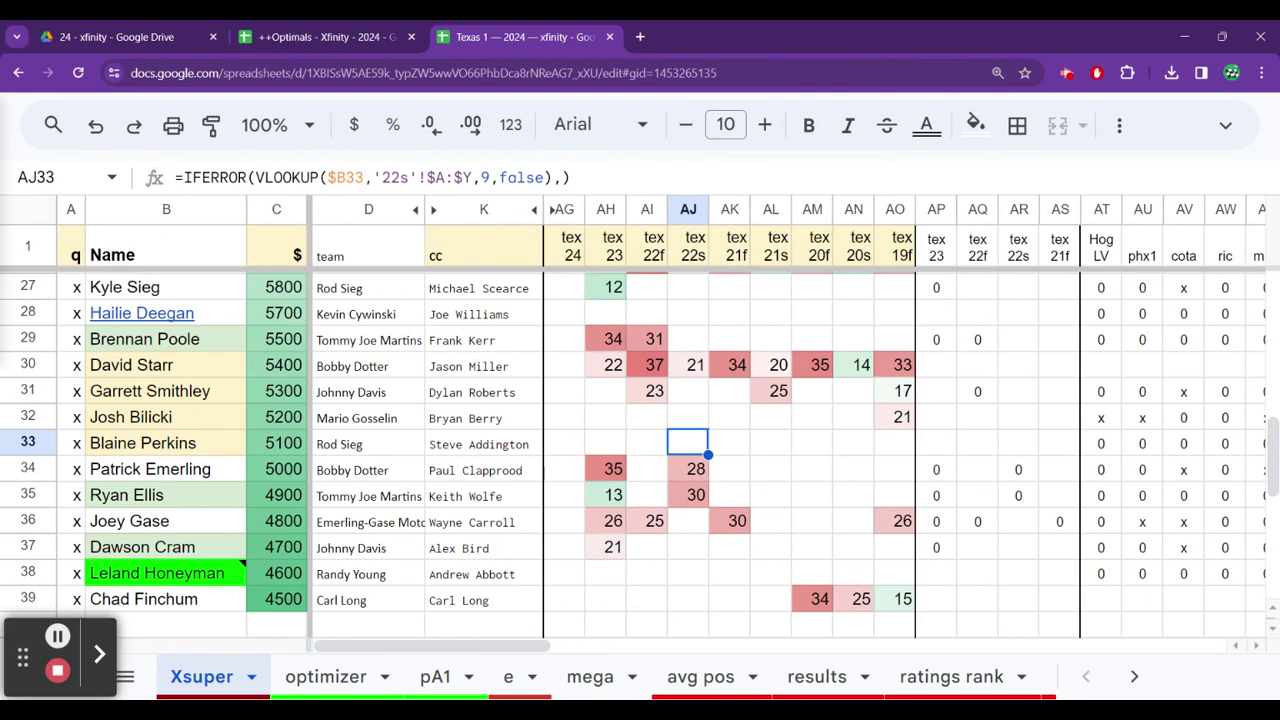
key("Down")
key("Down")
key("Down")
key("Down")
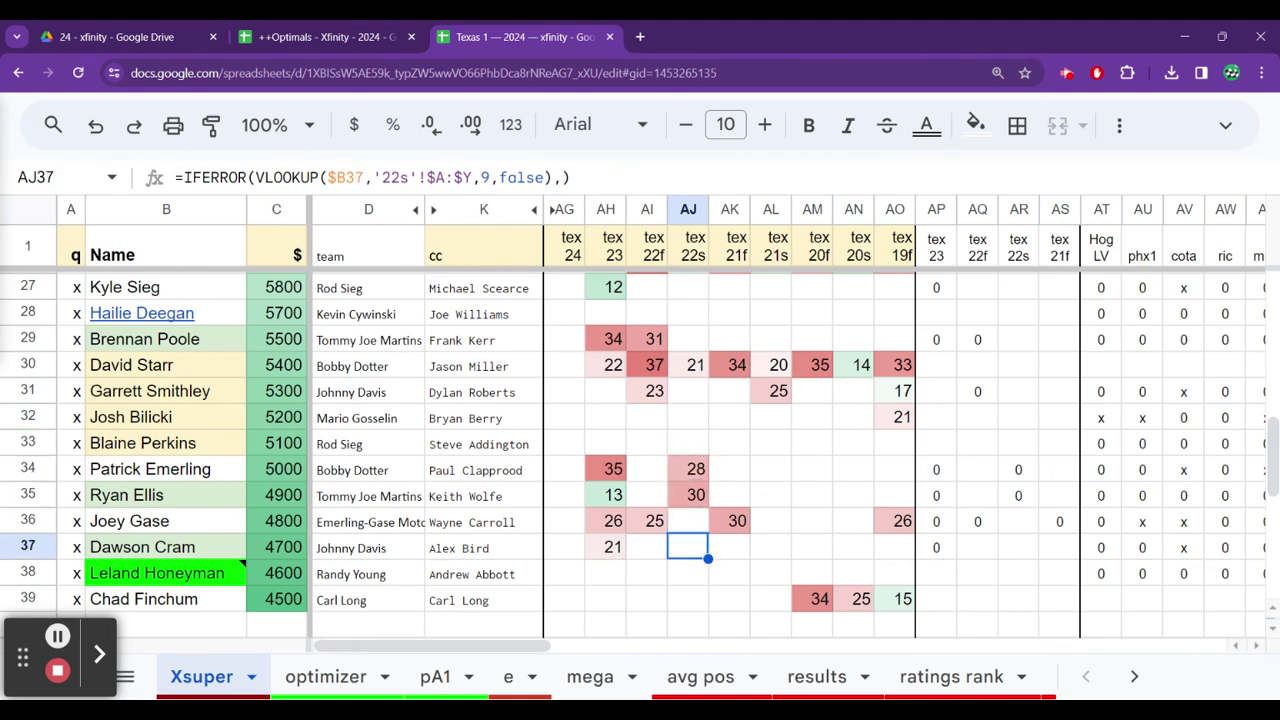
Scan the tex 22s column back up from the $4600 driver's row 38 to the $5500 driver in cell AJ29
key("Down")
key("Up")
key("Up")
key("Up")
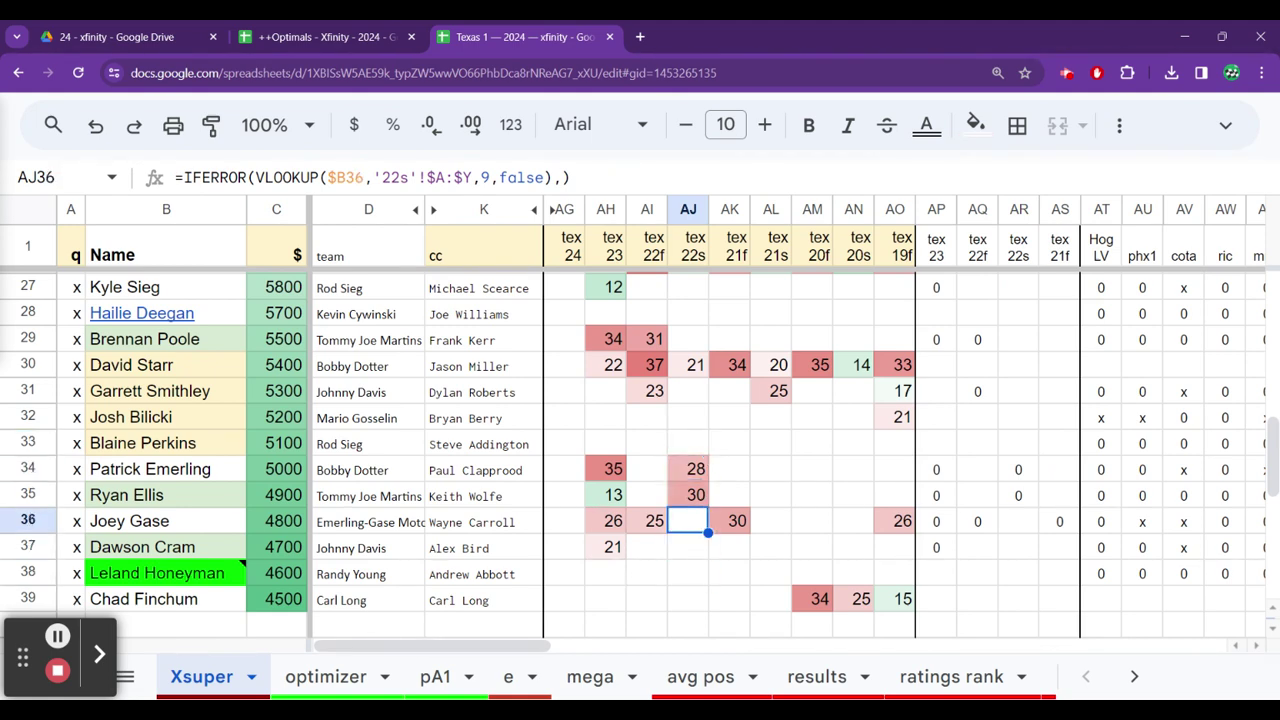
key("Up")
key("Up")
key("Up")
key("Up")
key("Up")
key("Up")
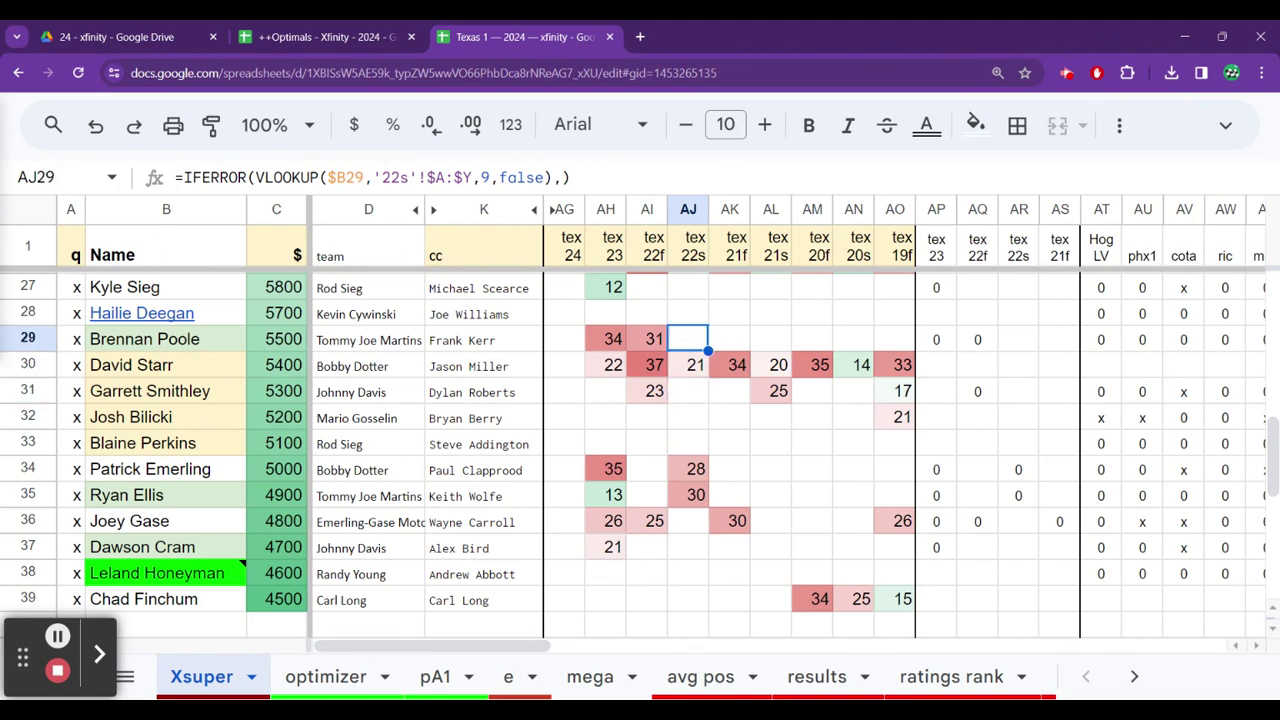
Follow the $5500 driver's row 29 across the Texas history and ratings ranks to the mrt1 rank in cell BG29
key("Right")
key("Right")
key("Right")
key("Right")
key("Right")
key("Right")
key("Right")
key("Right")
key("Right")
key("Right")
key("Right")
key("Right")
key("Right")
key("Right")
key("Right")
key("Right")
key("Right")
key("Right")
key("Right")
key("Right")
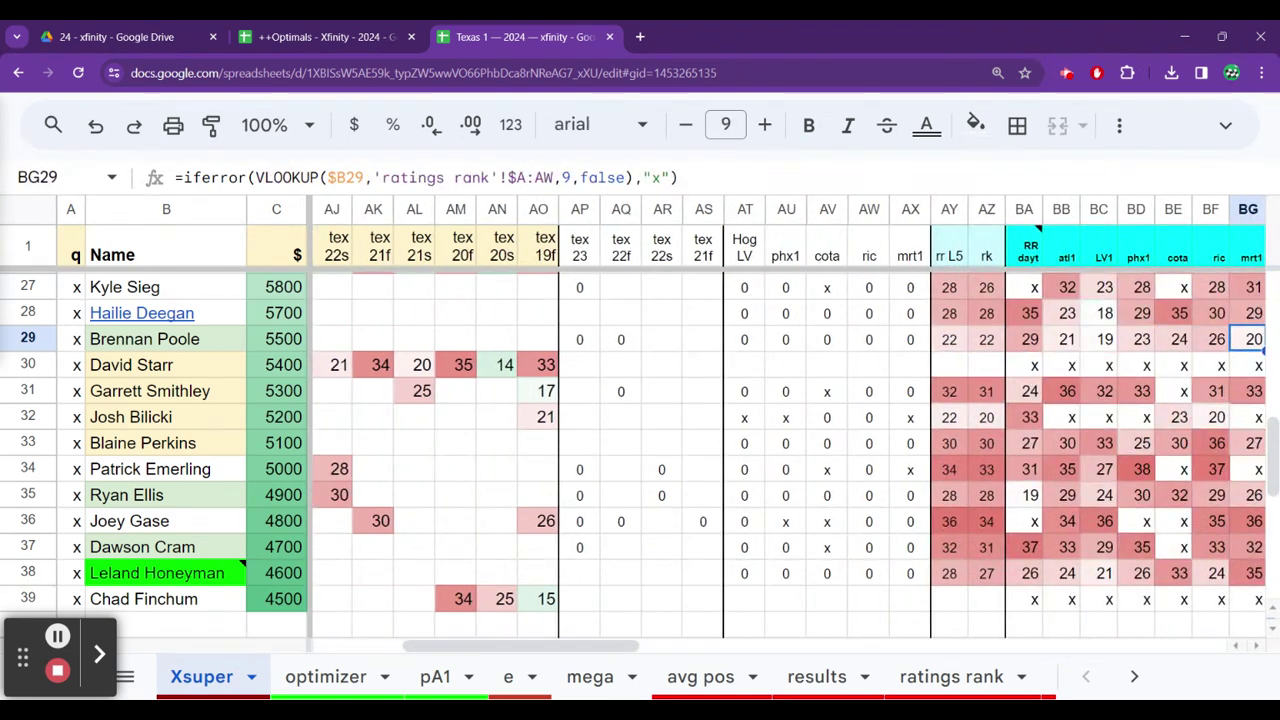
Look ahead to the $5500 driver's atl1 result in row 29, and return to the atl1 ratings rank in BB29
key("Right")
key("Right")
key("Left")
key("Left")
key("Left")
key("Left")
key("Left")
key("Left")
key("Left")
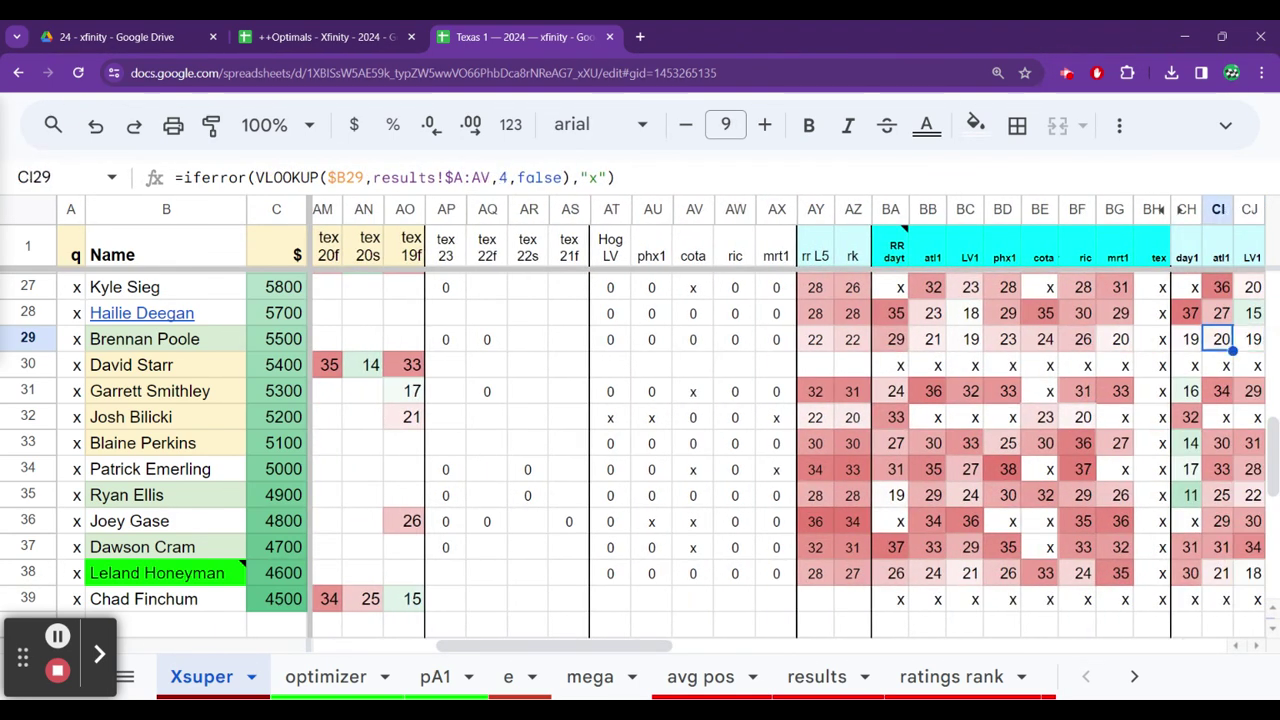
key("Left")
key("Left")
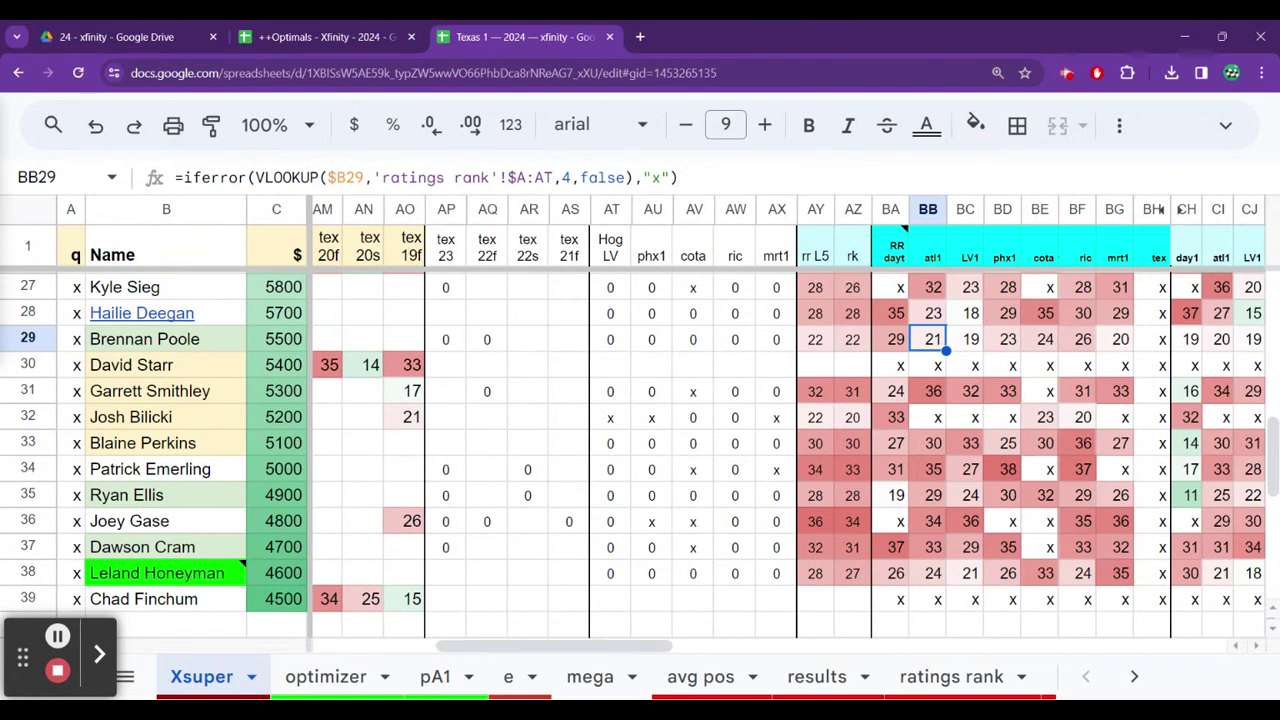
Follow the $5500 driver's ratings ranks in row 29 from LV1 in BC29 to mrt1 in BG29
left_click(970, 339)
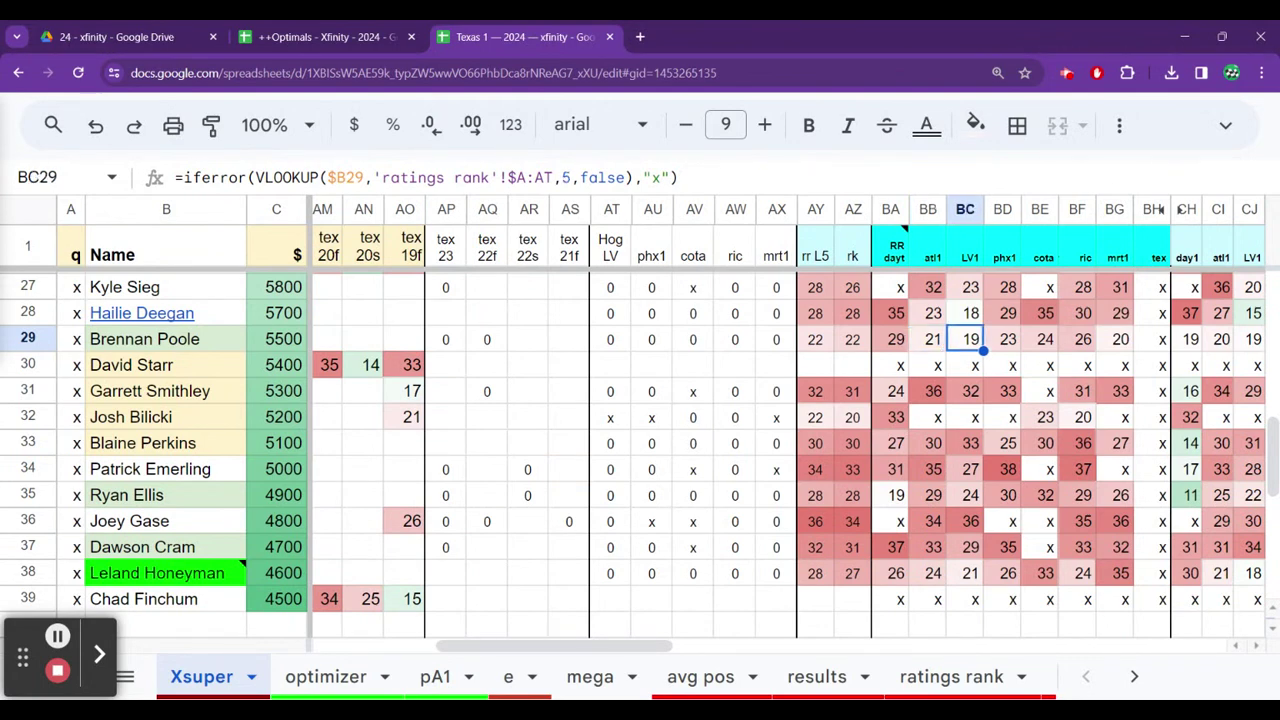
left_click(1008, 339)
left_click(1045, 339)
left_click(1083, 339)
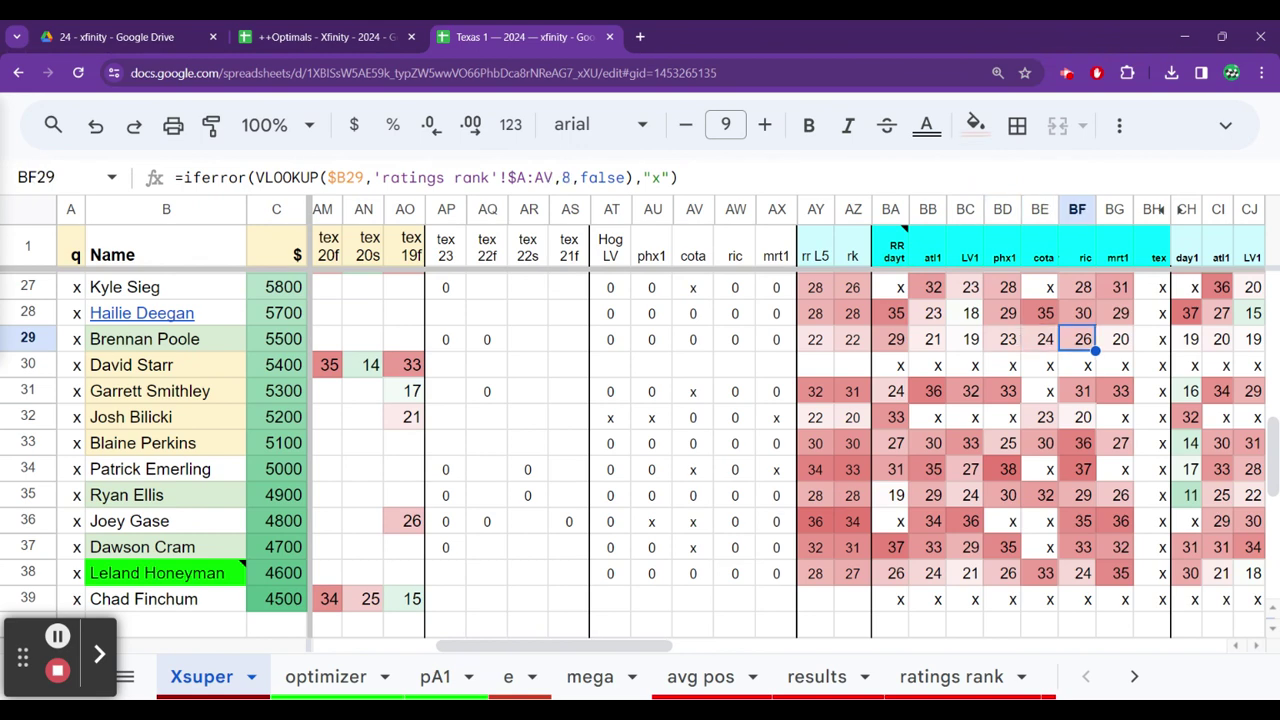
left_click(1120, 339)
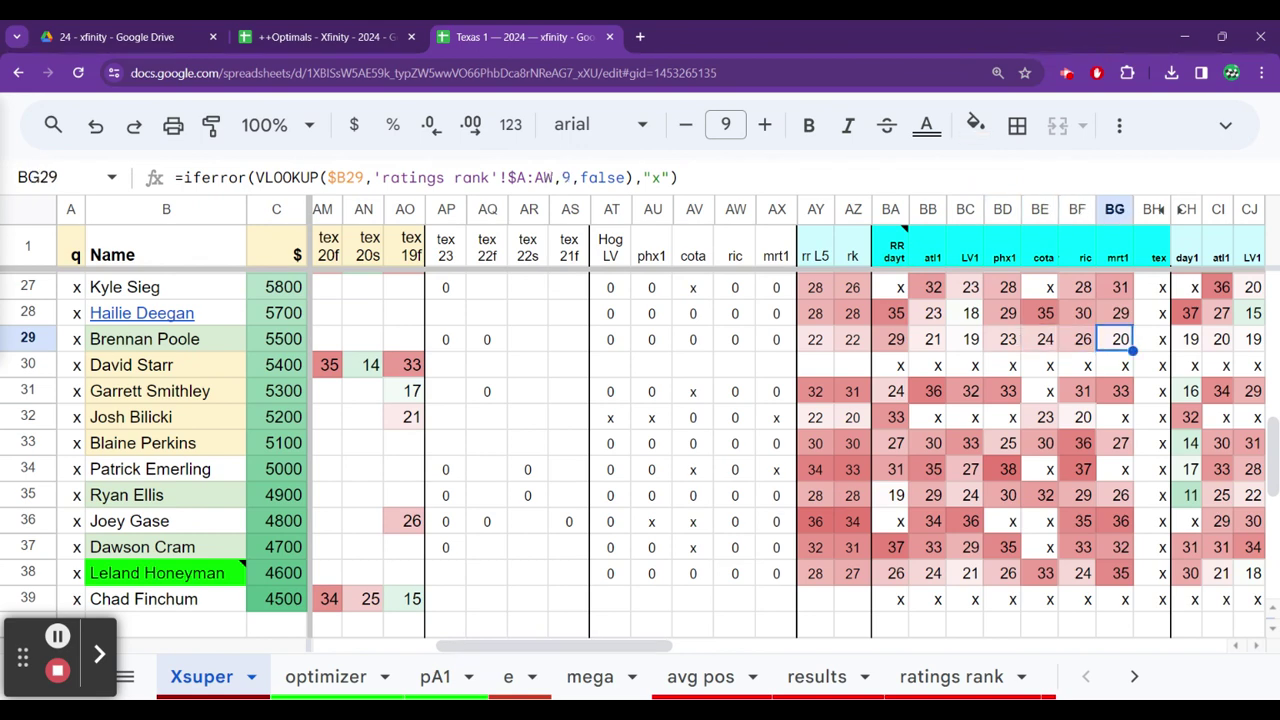
Review the $5500 driver's recent race results in row 29 across to the tex column in CO29
key("Right")
key("Right")
key("Right")
key("Right")
key("Right")
key("Right")
key("Right")
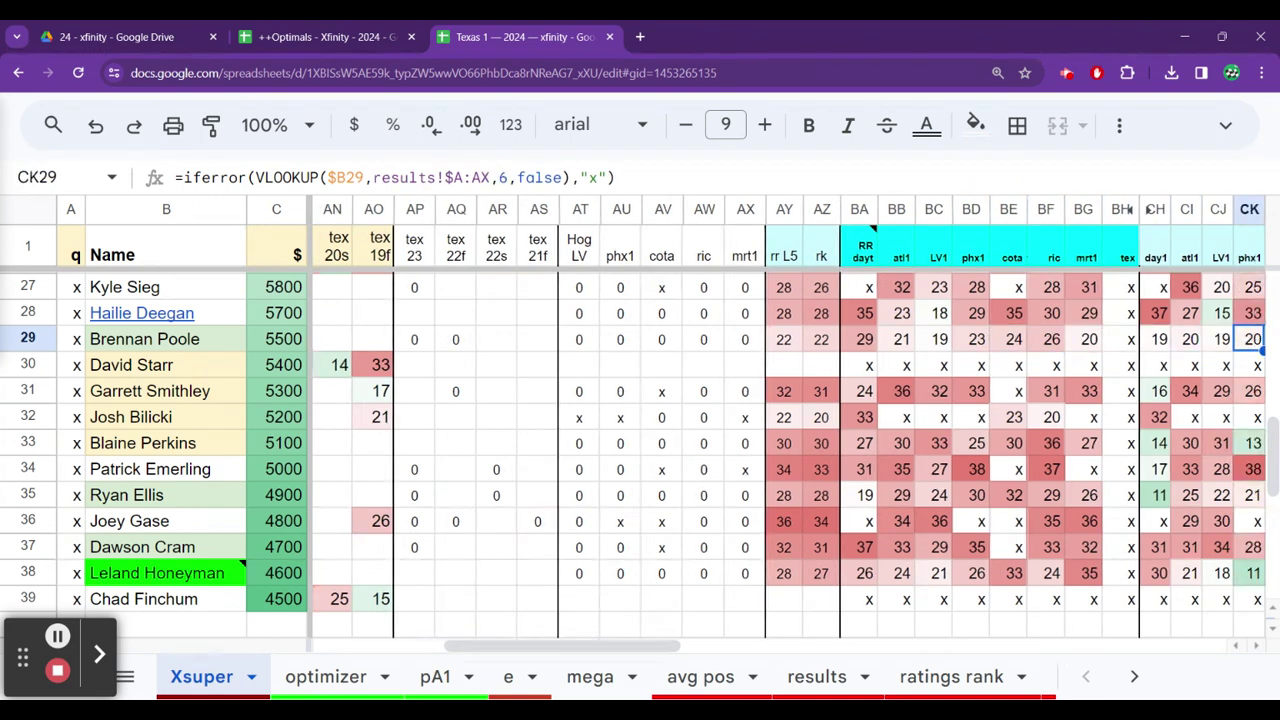
key("Right")
key("Right")
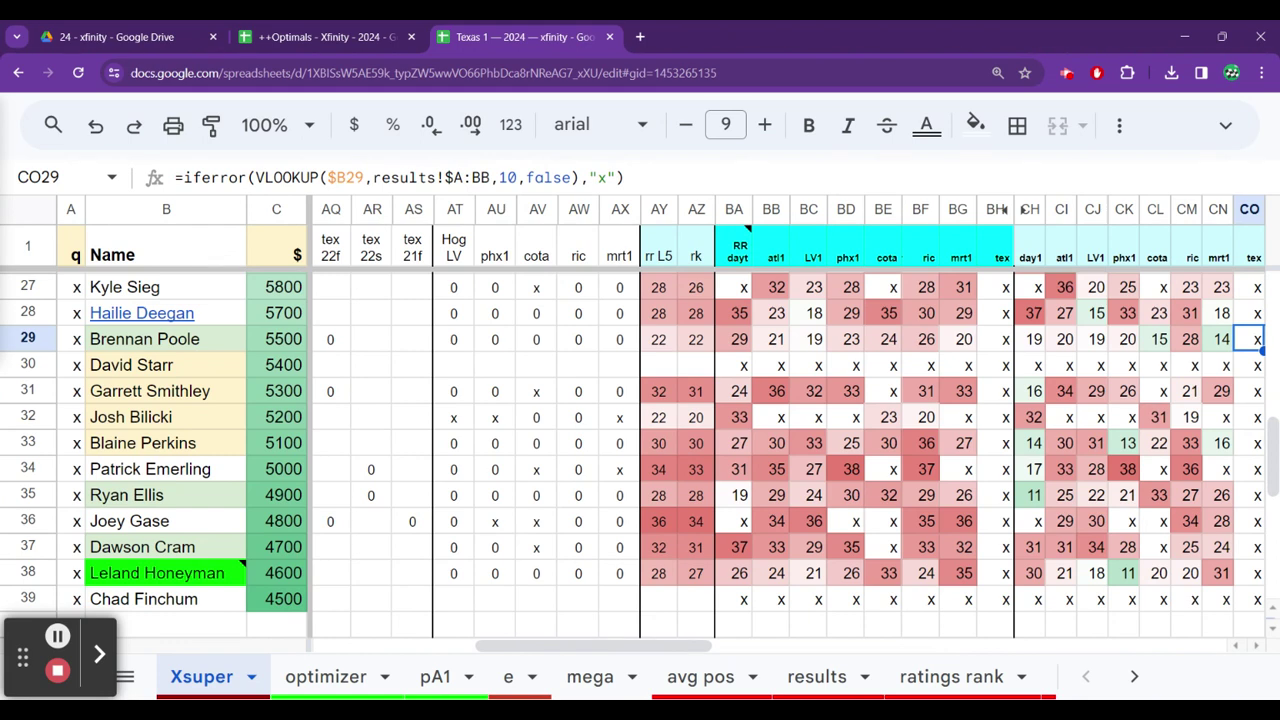
Go back through the $5500 driver's results in row 29 from mrt1 to LV1 in CJ29
key("Left")
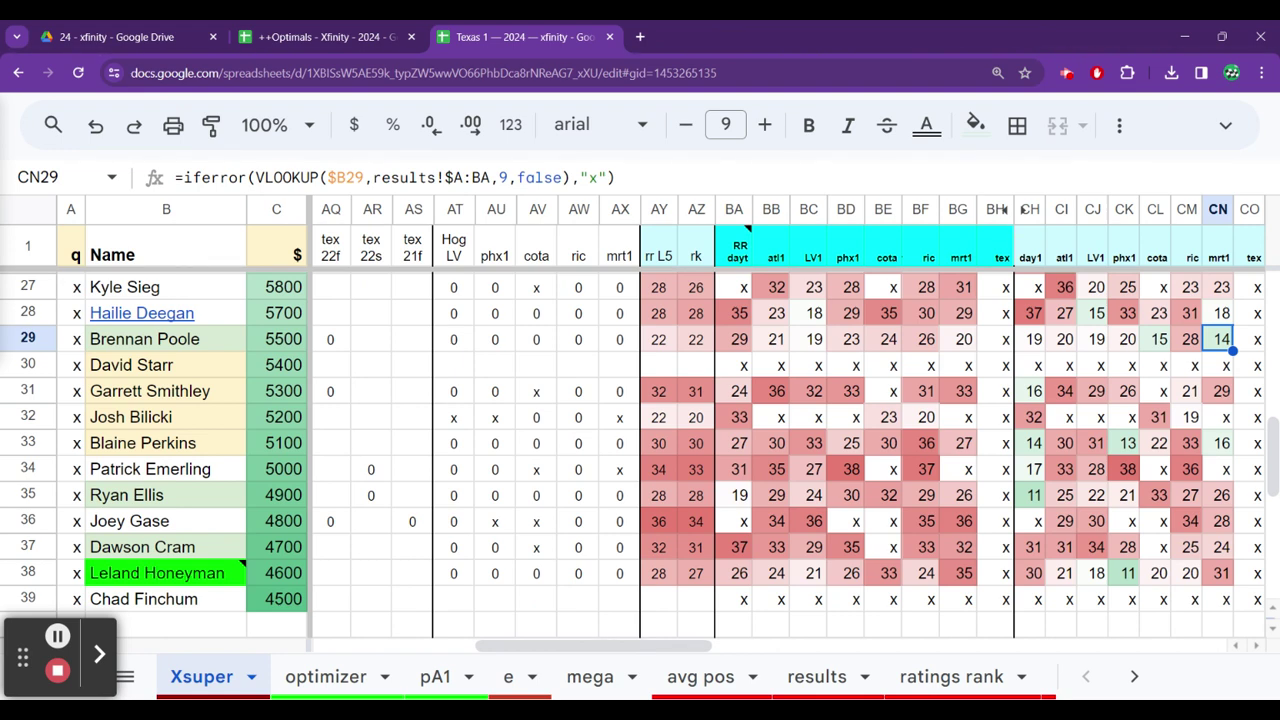
key("Left")
key("Left")
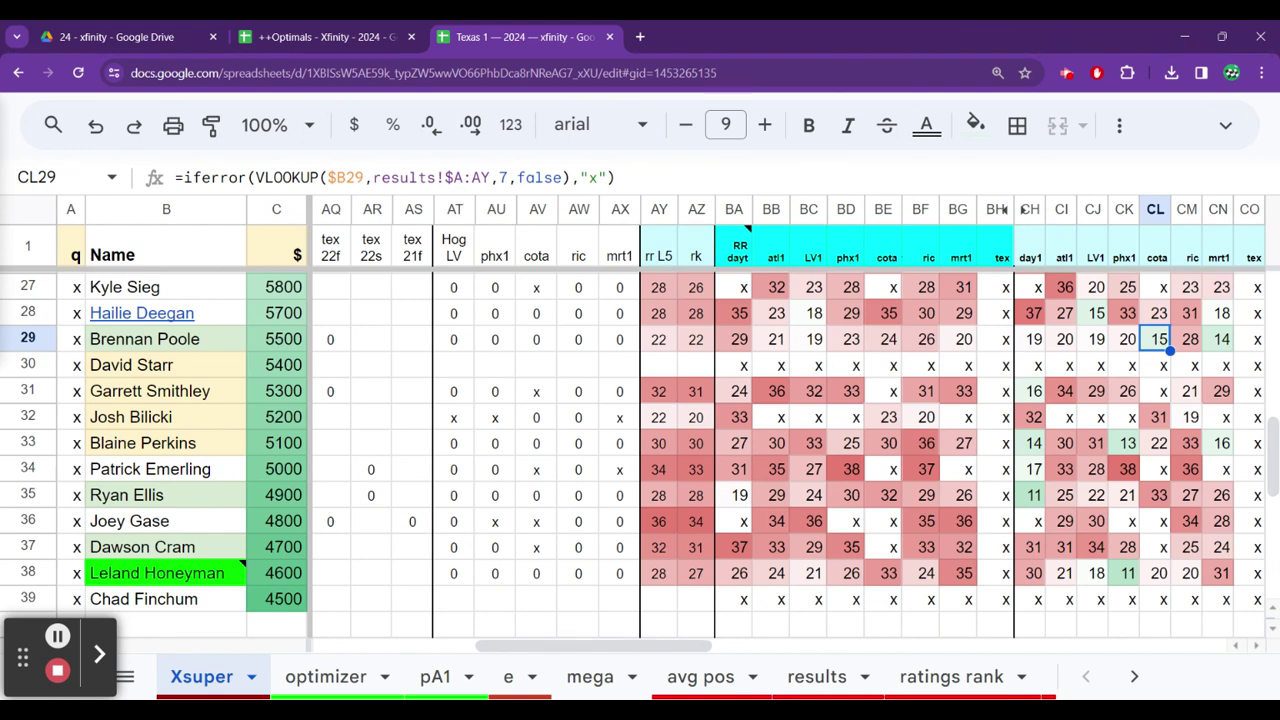
left_click(1124, 339)
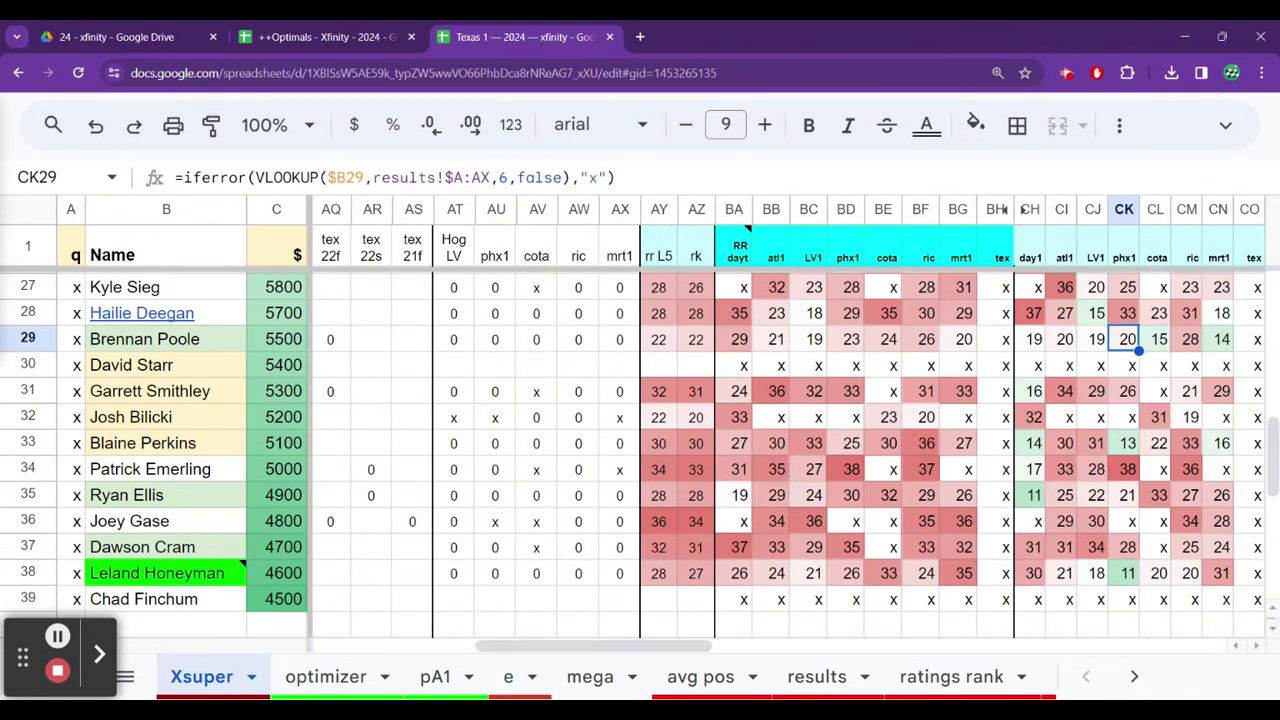
left_click(1096, 339)
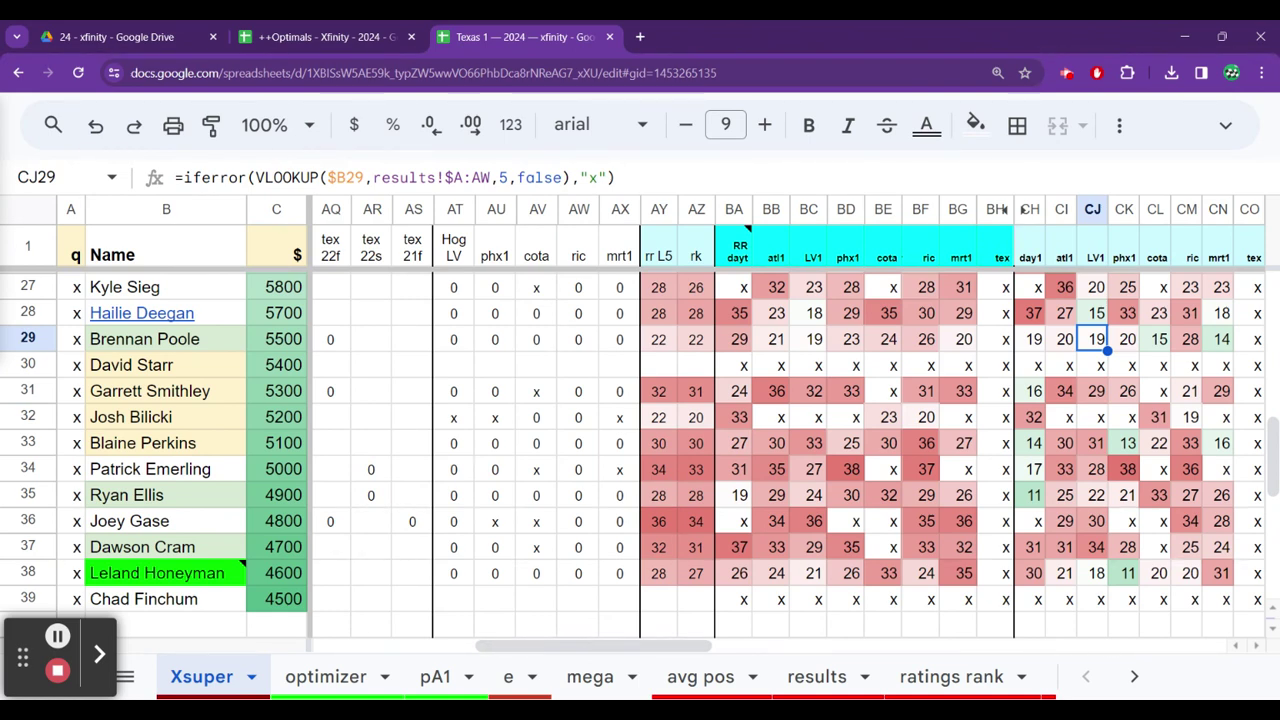
Look down the LV1 results column from the $5500 driver to the $4700 driver in CJ37
key("Down")
key("Down")
key("Down")
key("Down")
key("Down")
key("Down")
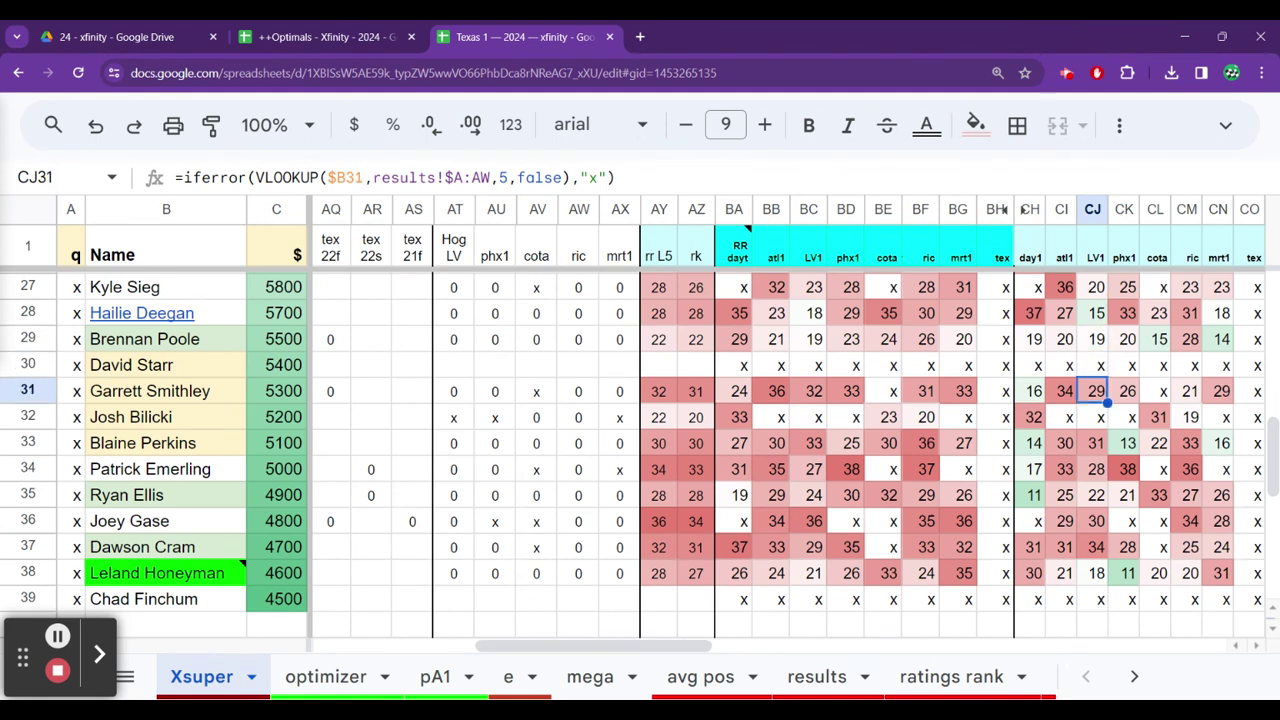
key("Down")
key("Down")
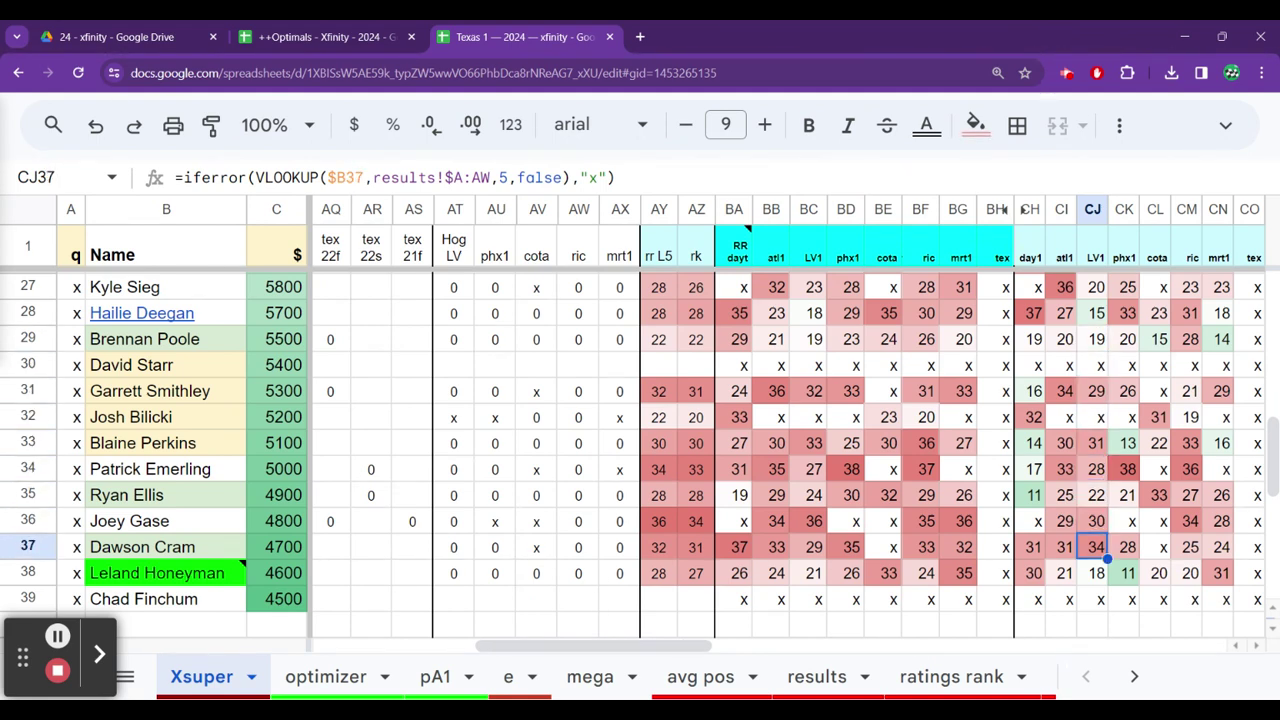
Scan the LV1 results back up from the $4700 driver to the $5500 driver in CJ29
key("Up")
key("Up")
key("Up")
key("Up")
key("Up")
key("Up")
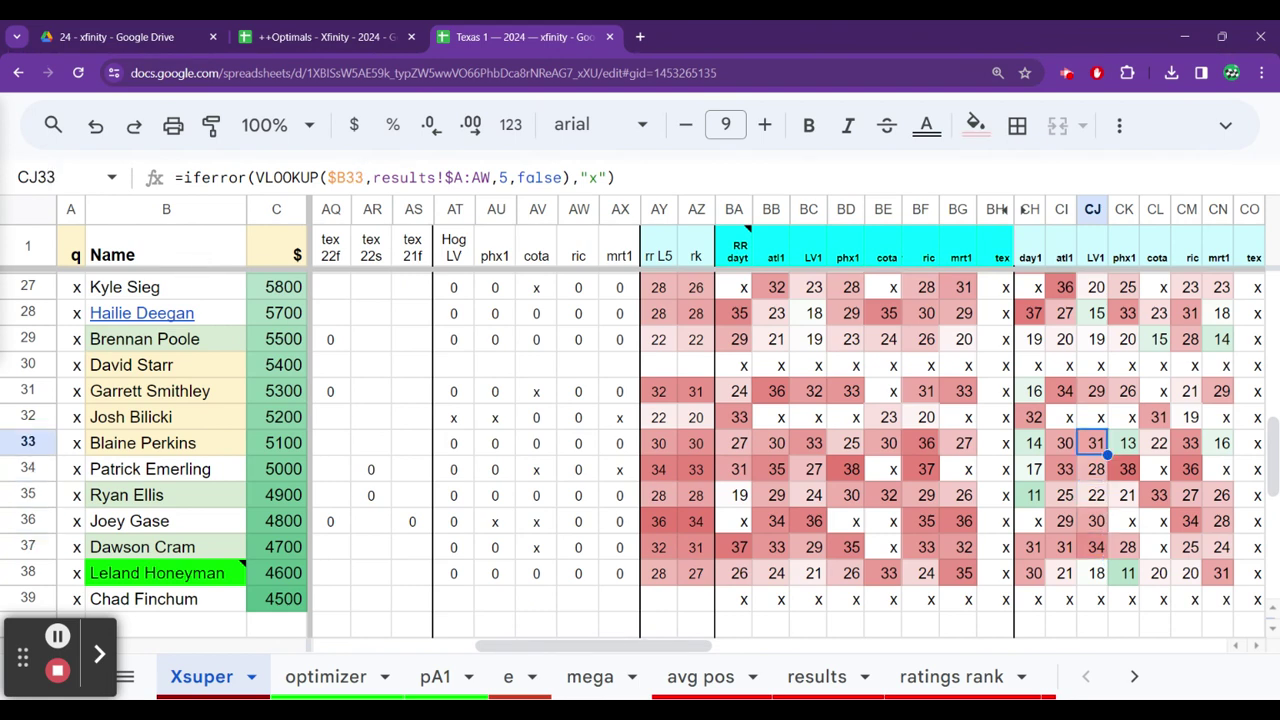
key("Up")
key("Up")
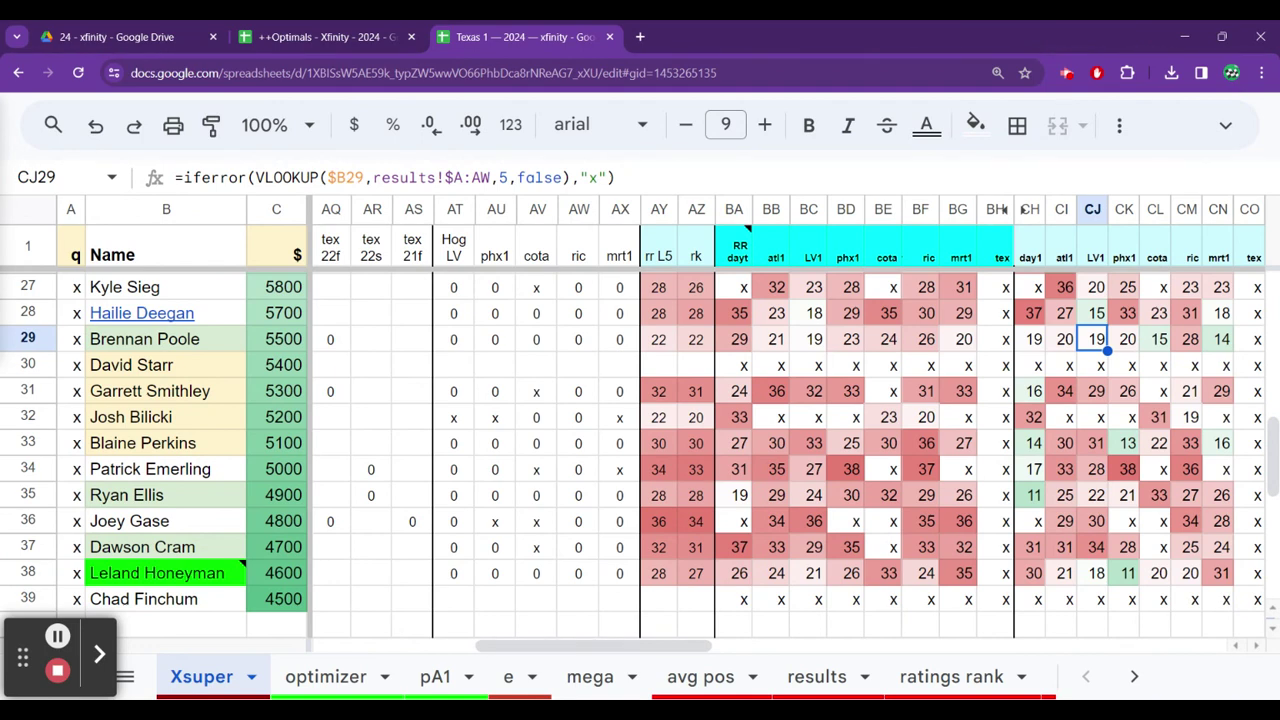
Compare the LV1 results down to the $4900 driver in row 35 and back up to the $5200 driver in CJ32
key("Down")
key("Down")
key("Down")
key("Down")
key("Down")
key("Down")
key("Down")
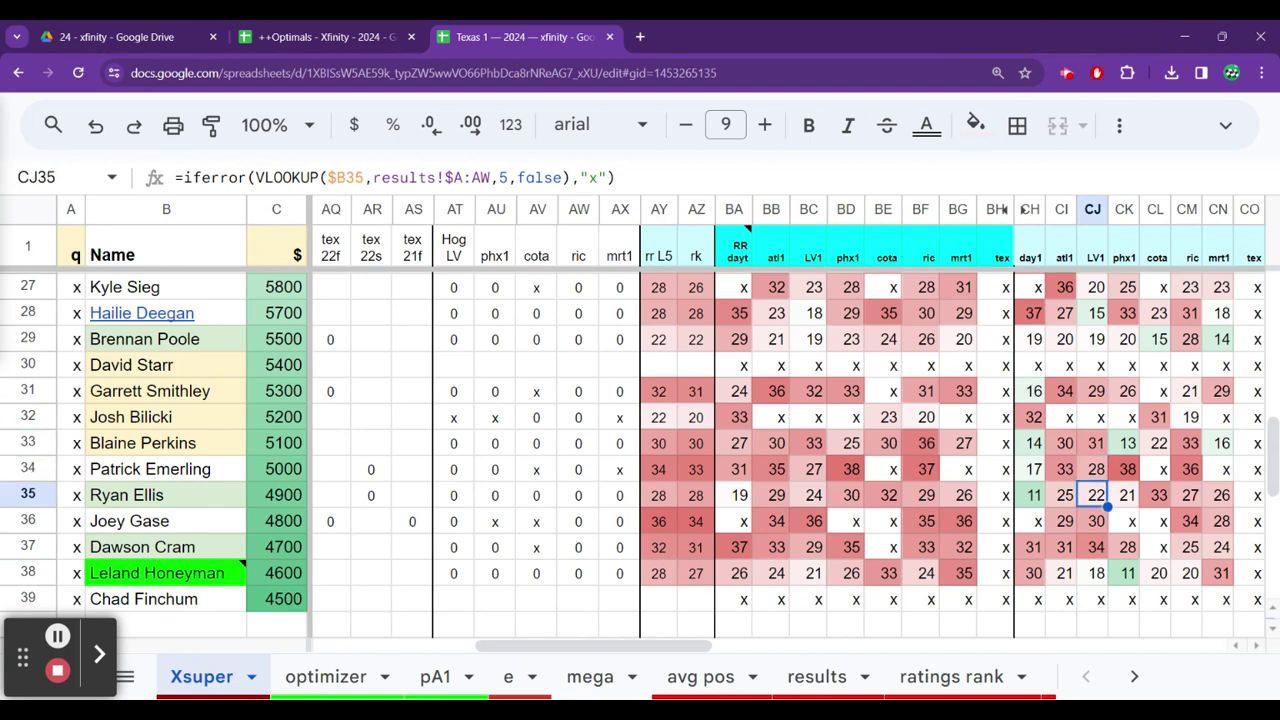
key("Up")
key("Up")
key("Up")
key("Up")
key("Up")
key("Up")
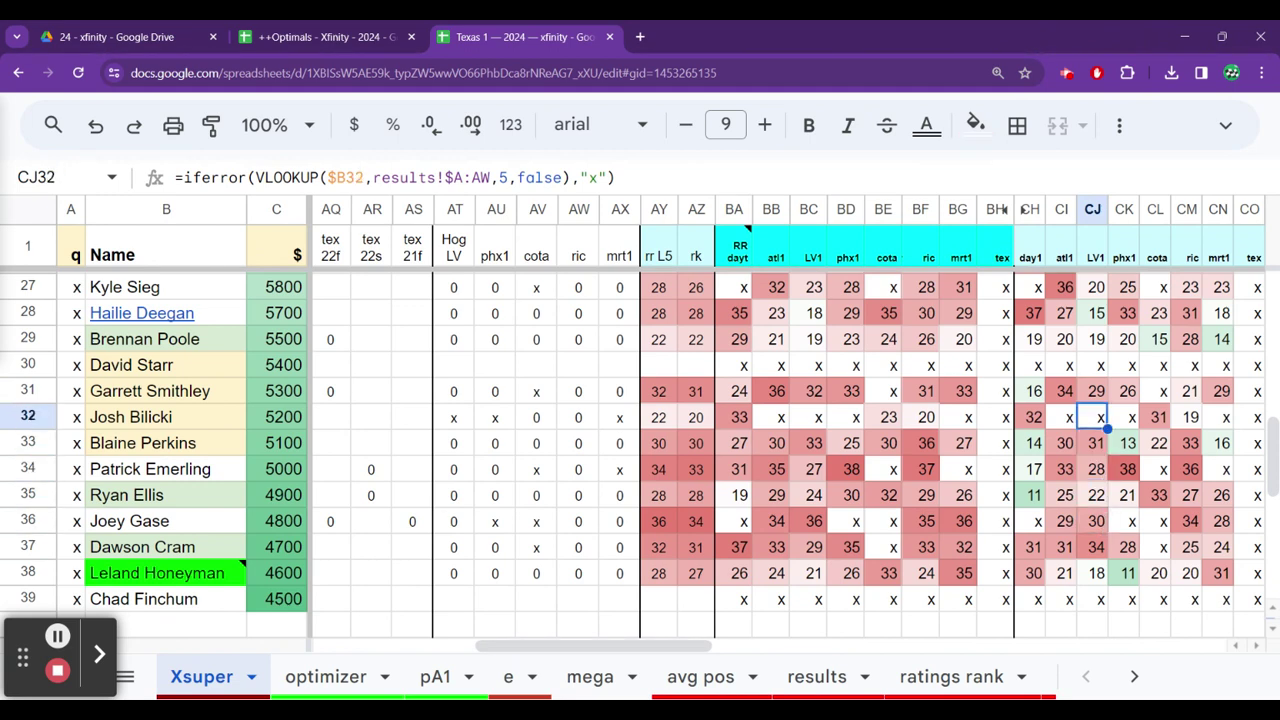
Check the LV1 results from row 32 down to the $4700 driver in row 37 and back to the $5300 driver in CJ31
key("Down")
key("Down")
key("Down")
key("Down")
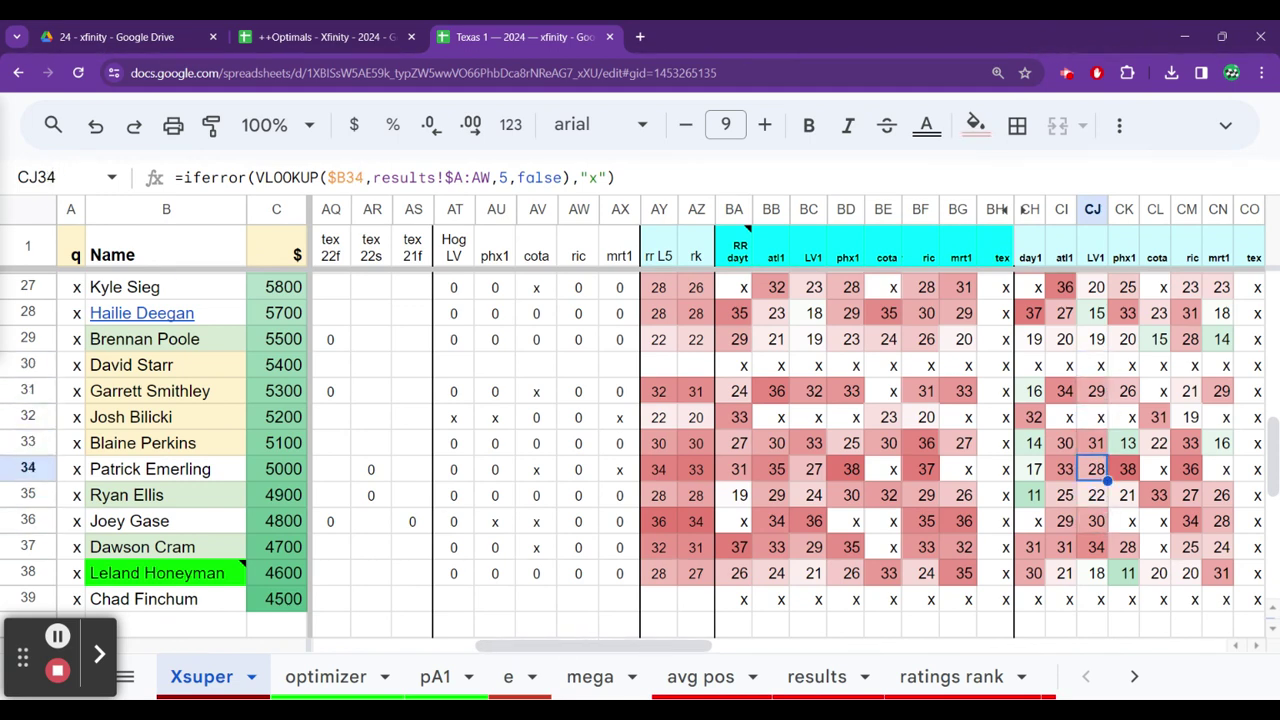
key("Up")
key("Down")
key("Down")
key("Down")
key("Down")
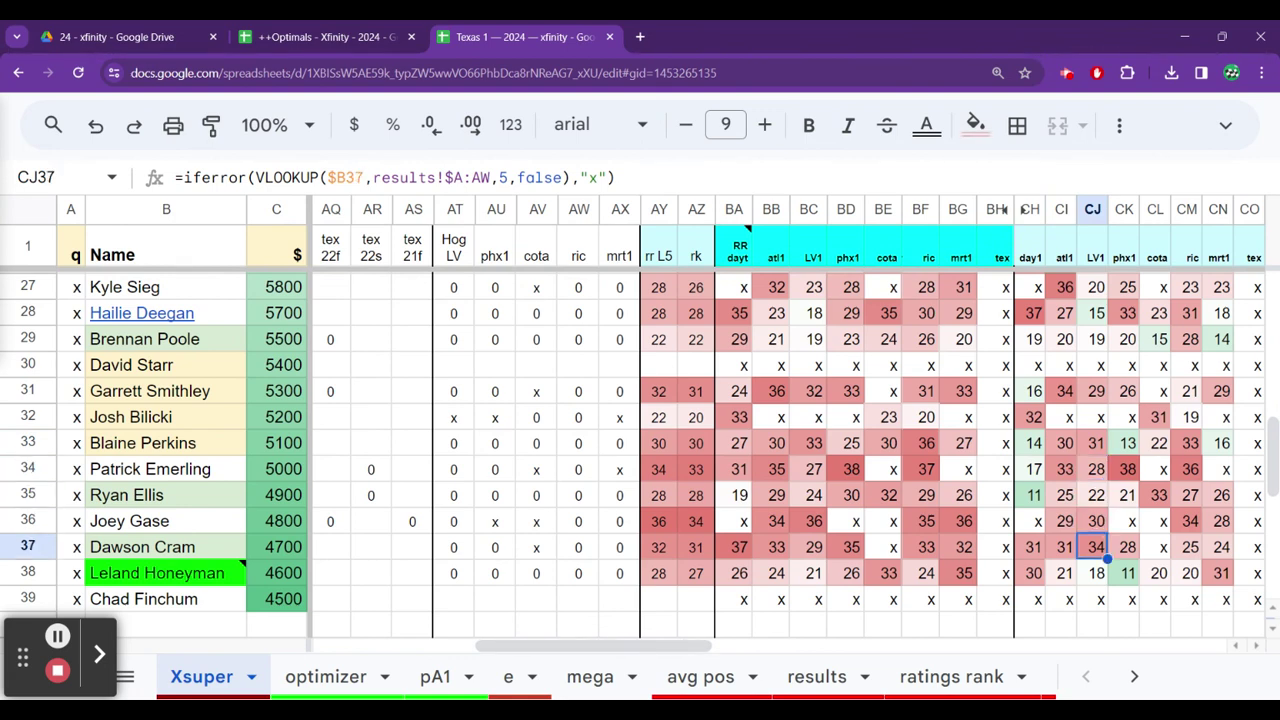
key("Up")
key("Up")
key("Up")
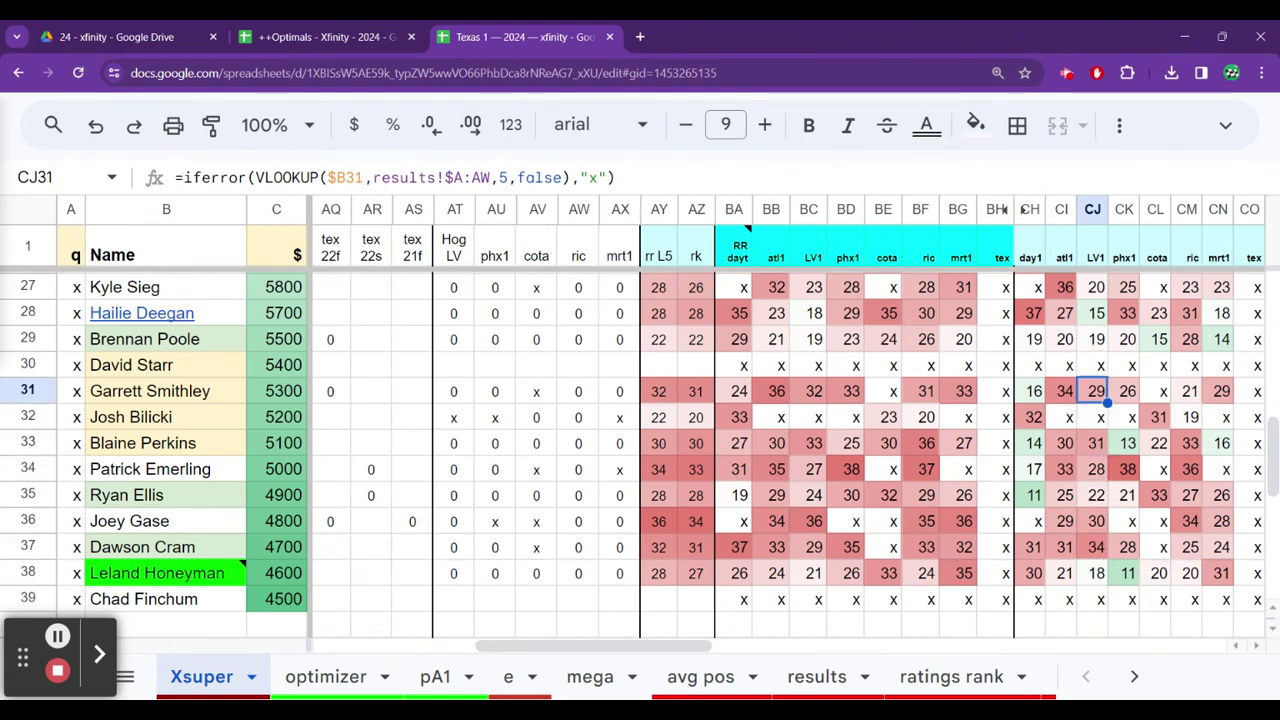
Recheck the LV1 results from the $5300 driver in row 31 down past the cheaper drivers to the $5000 driver in CJ34
key("Down")
key("Down")
key("Down")
key("Down")
key("Down")
key("Down")
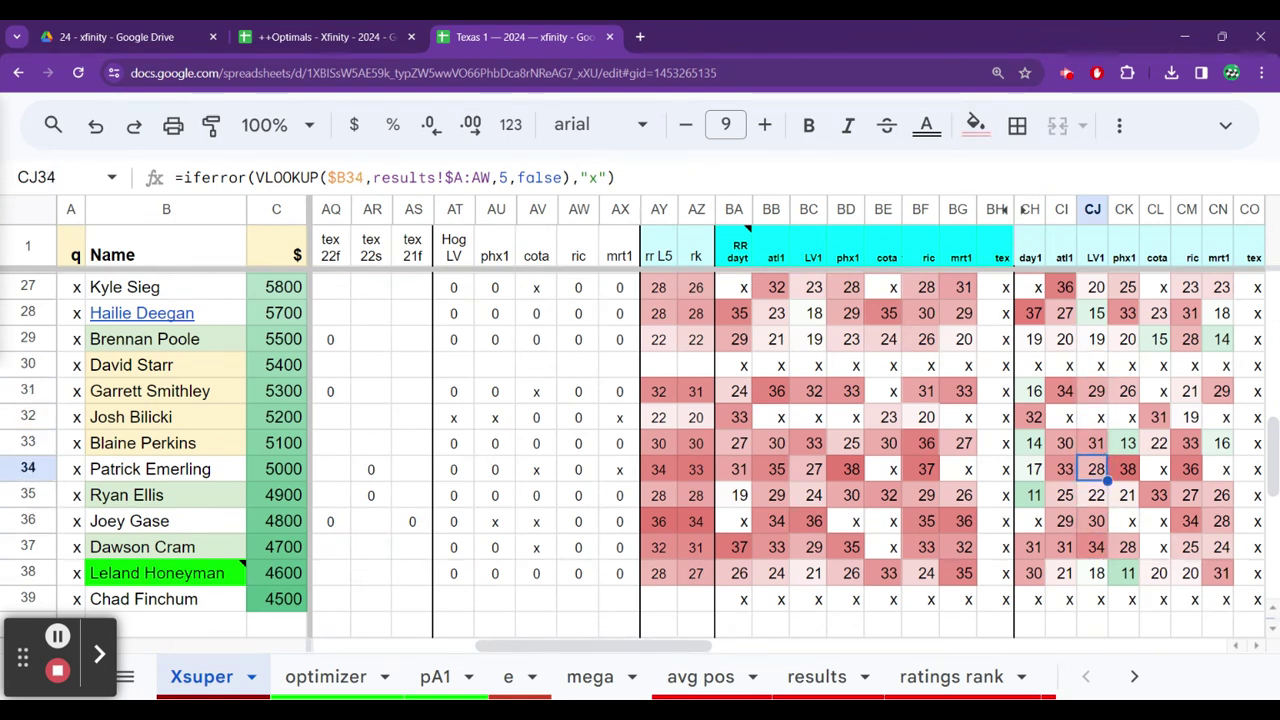
Move up the LV1 results column from the $5000 driver to the $5700 driver in CJ28
key("Up")
key("Up")
key("Up")
key("Up")
key("Up")
key("Up")
key("Up")
key("Up")
key("Up")
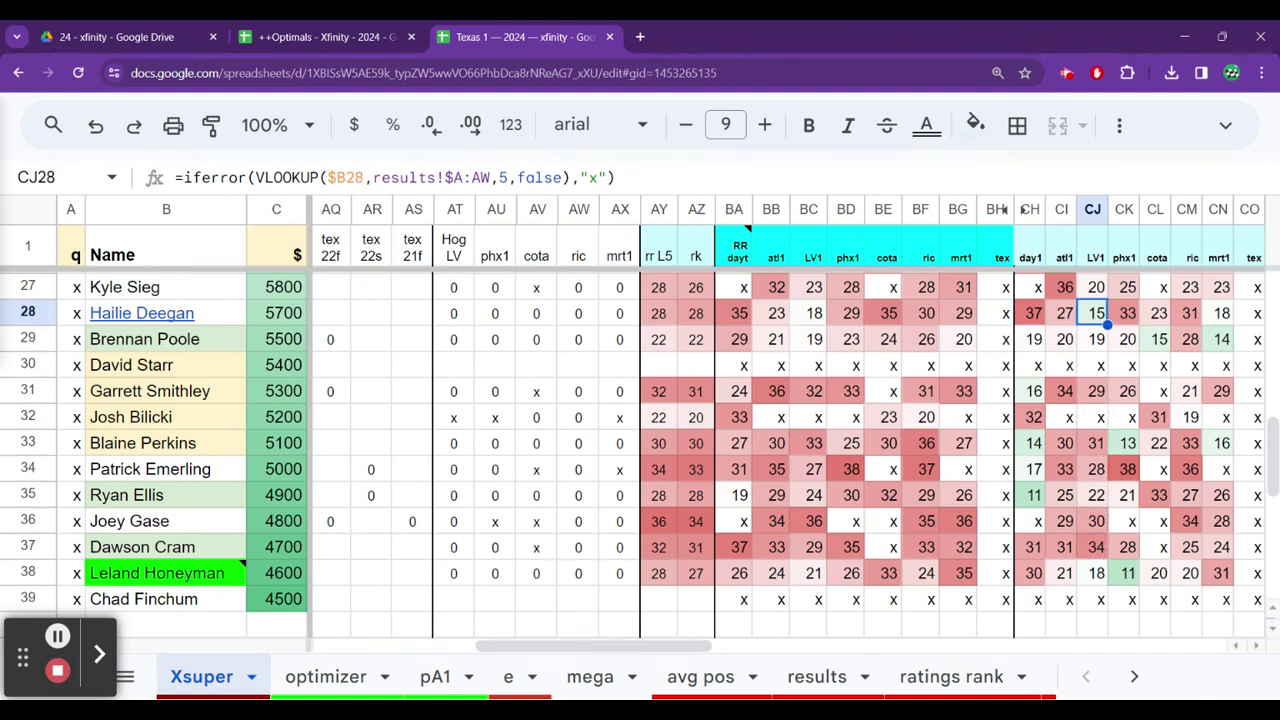
Trace the $5700 driver's row 28 back across the results and ratings ranks to the tex 23 column in AP28
key("Left")
key("Left")
key("Left")
key("Left")
key("Left")
key("Left")
key("Left")
key("Left")
key("Left")
key("Left")
key("Left")
key("Left")
key("Left")
key("Left")
key("Left")
key("Left")
key("Left")
key("Left")
key("Left")
key("Left")
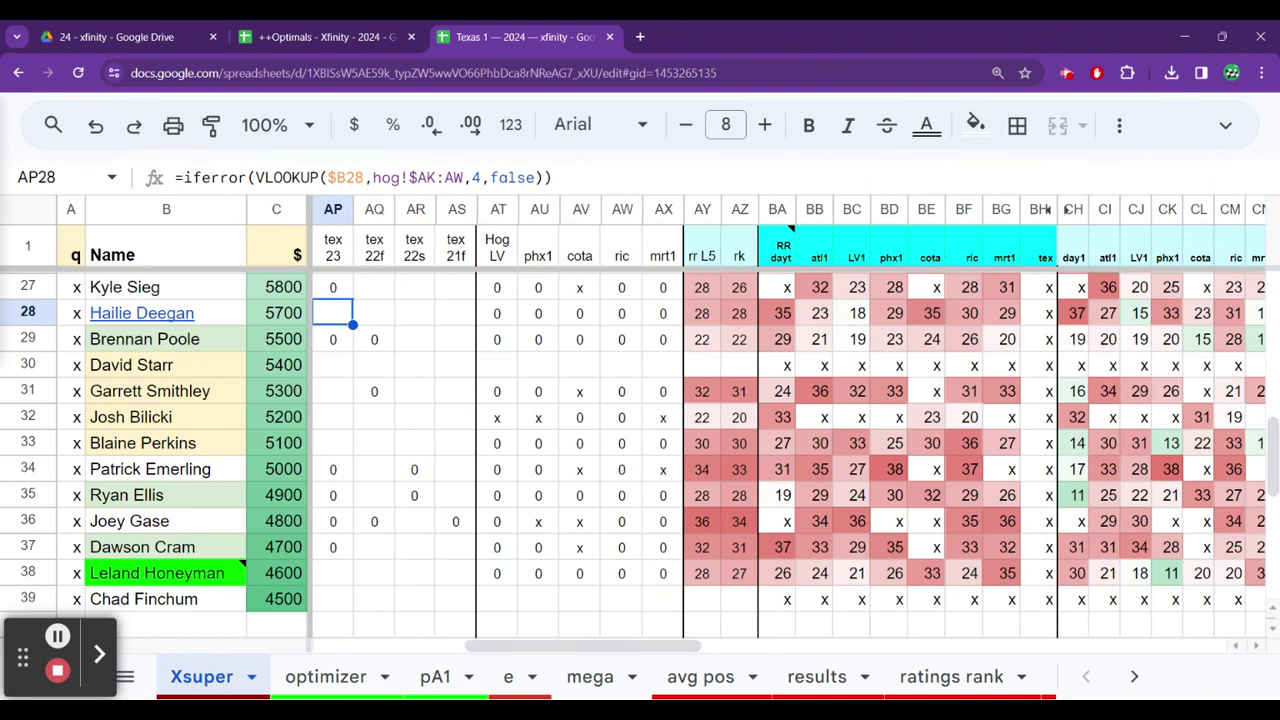
Review the $5700 driver's row 28 from tex 23 across to the cota ratings rank in BE28
key("Right")
key("Right")
key("Right")
key("Right")
key("Right")
key("Right")
key("Right")
key("Right")
key("Right")
key("Right")
key("Right")
key("Right")
key("Right")
key("Right")
key("Right")
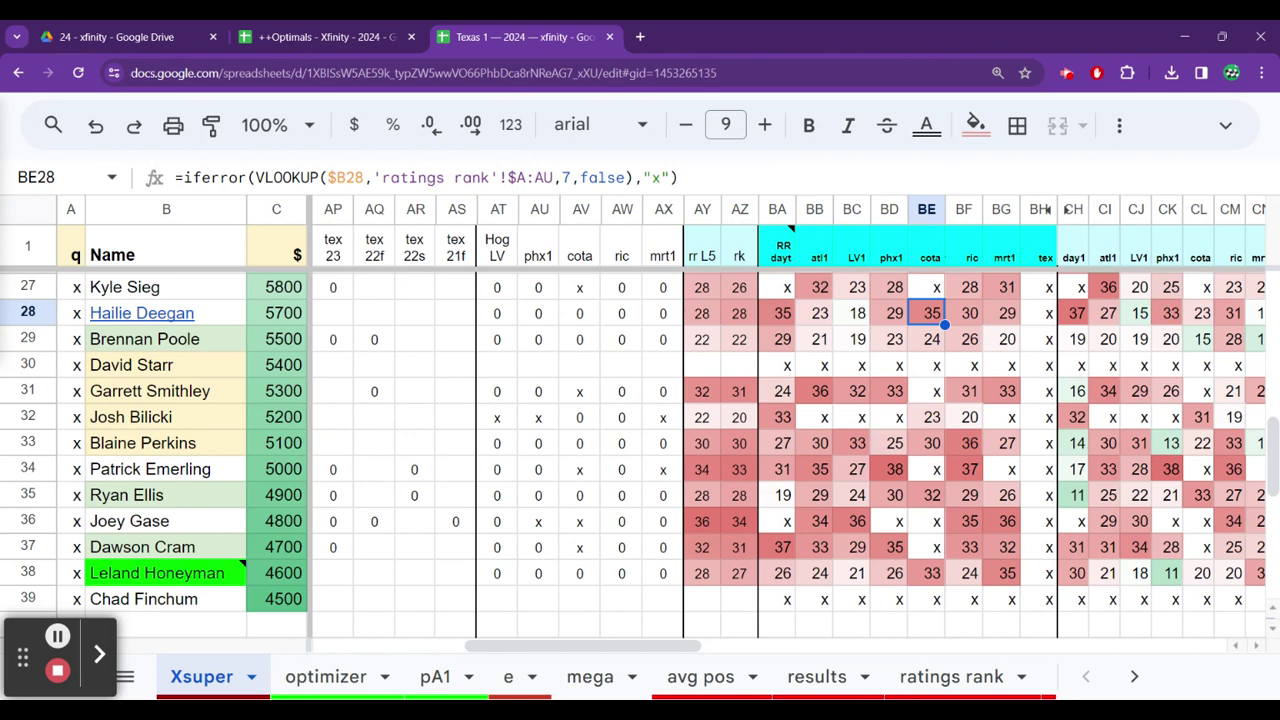
Compare the $5700 driver's ratings ranks from cota to mrt1 in row 28, ending back on cota in BE28
key("Left")
key("Right")
key("Right")
key("Right")
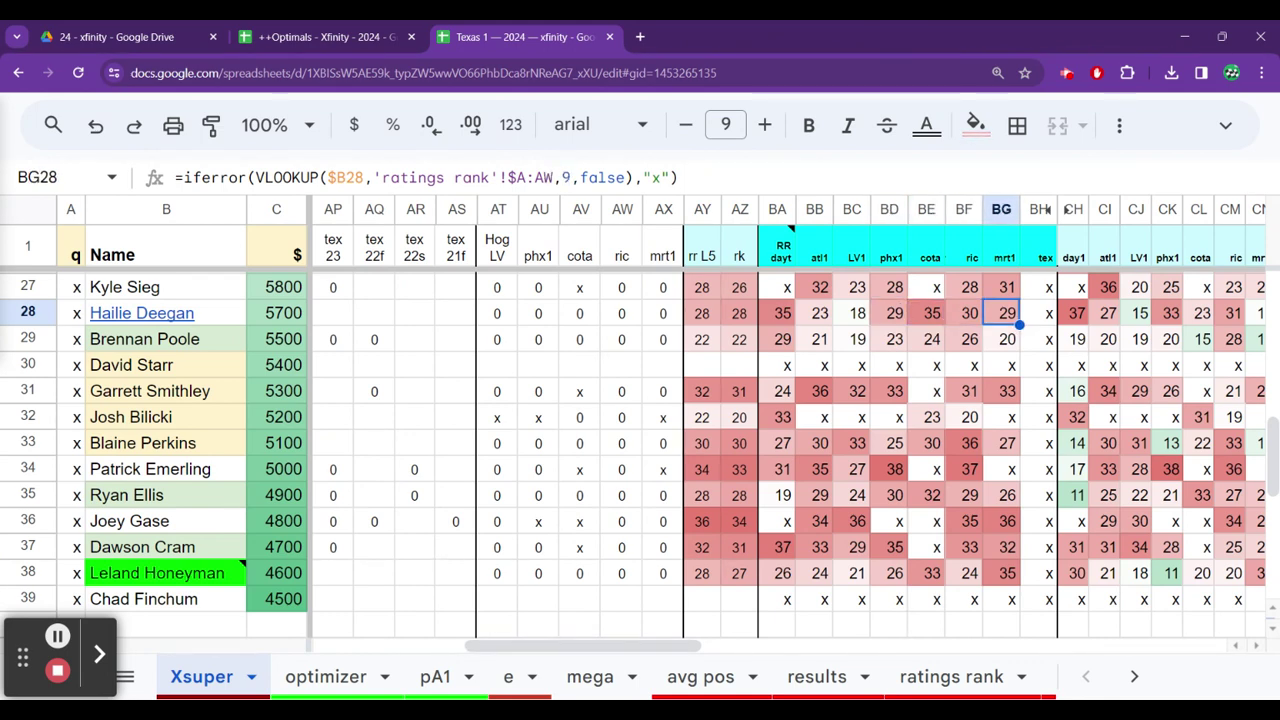
key("Left")
key("Left")
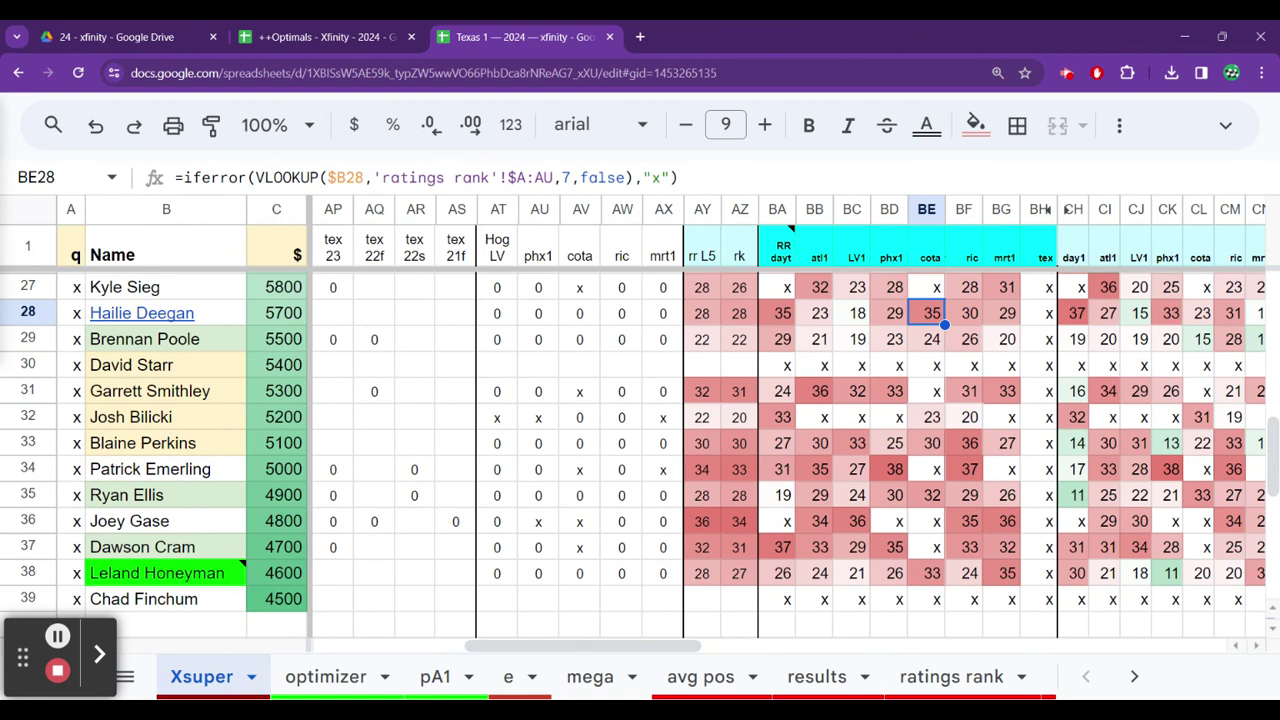
Check the $5700 driver's ratings ranks from phx1 to mrt1 and back to LV1 in BC28
left_click(889, 313)
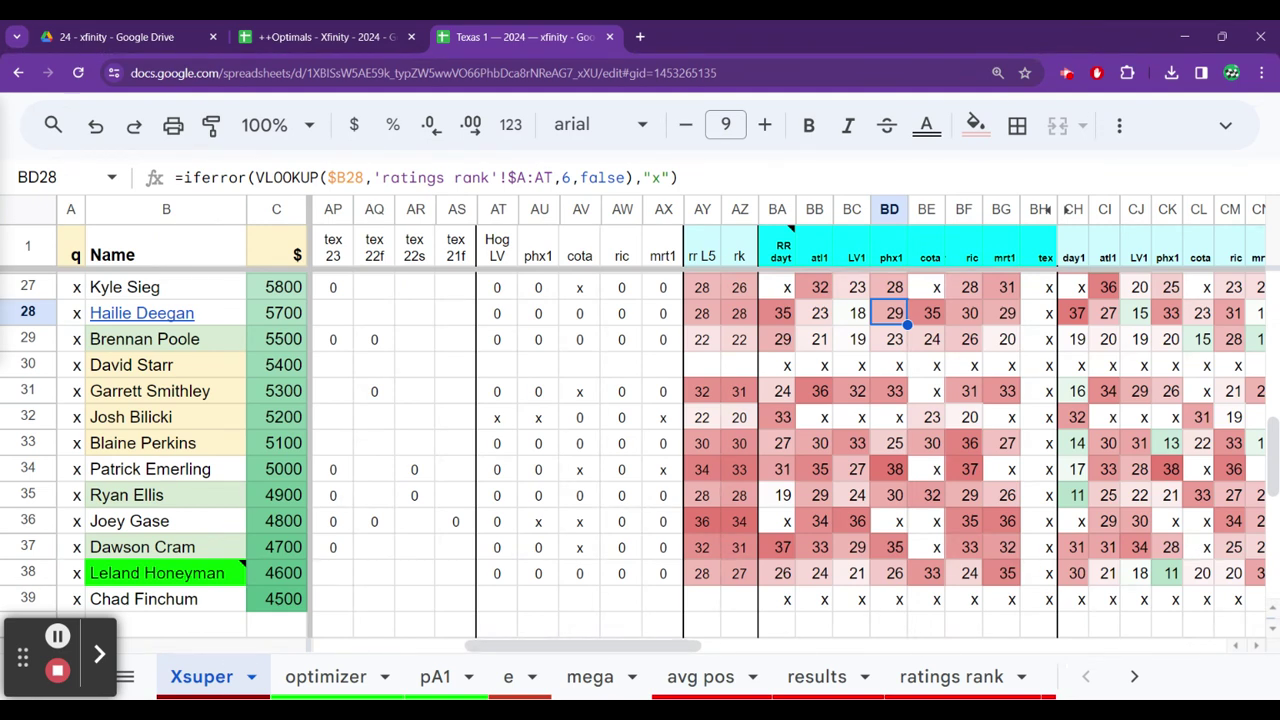
key("Right")
key("Right")
key("Right")
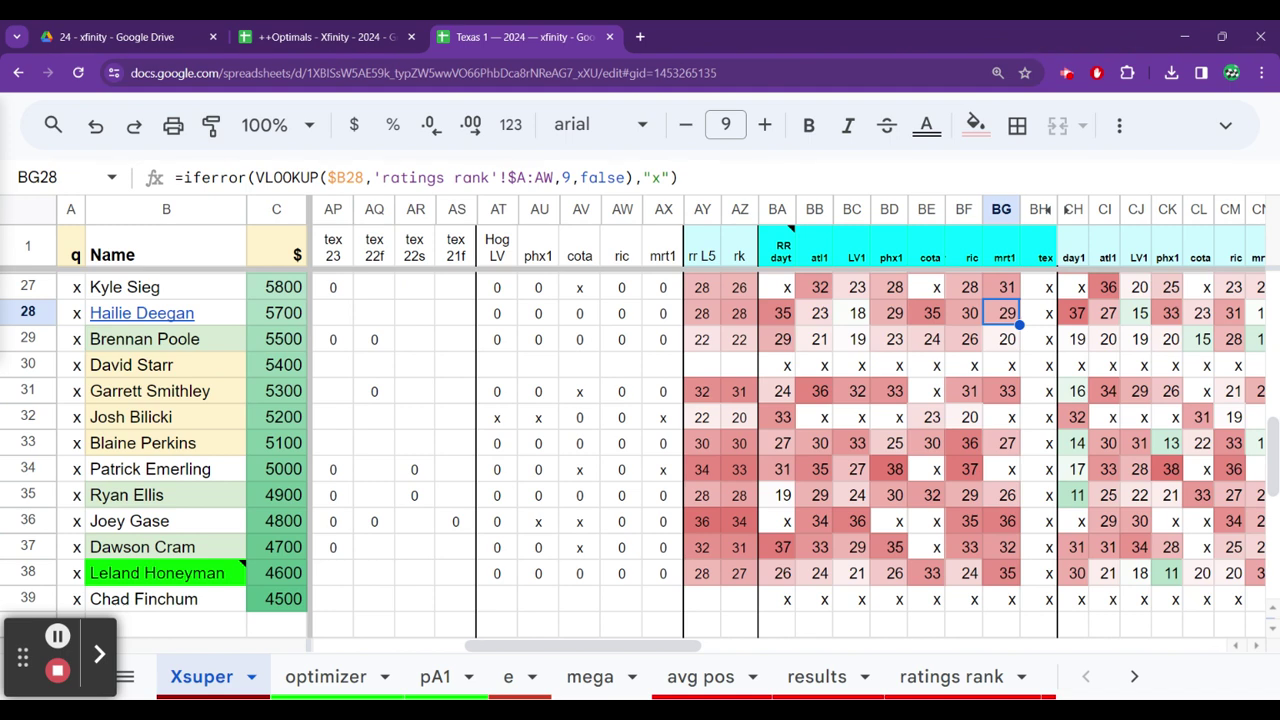
key("Left")
key("Left")
key("Left")
key("Left")
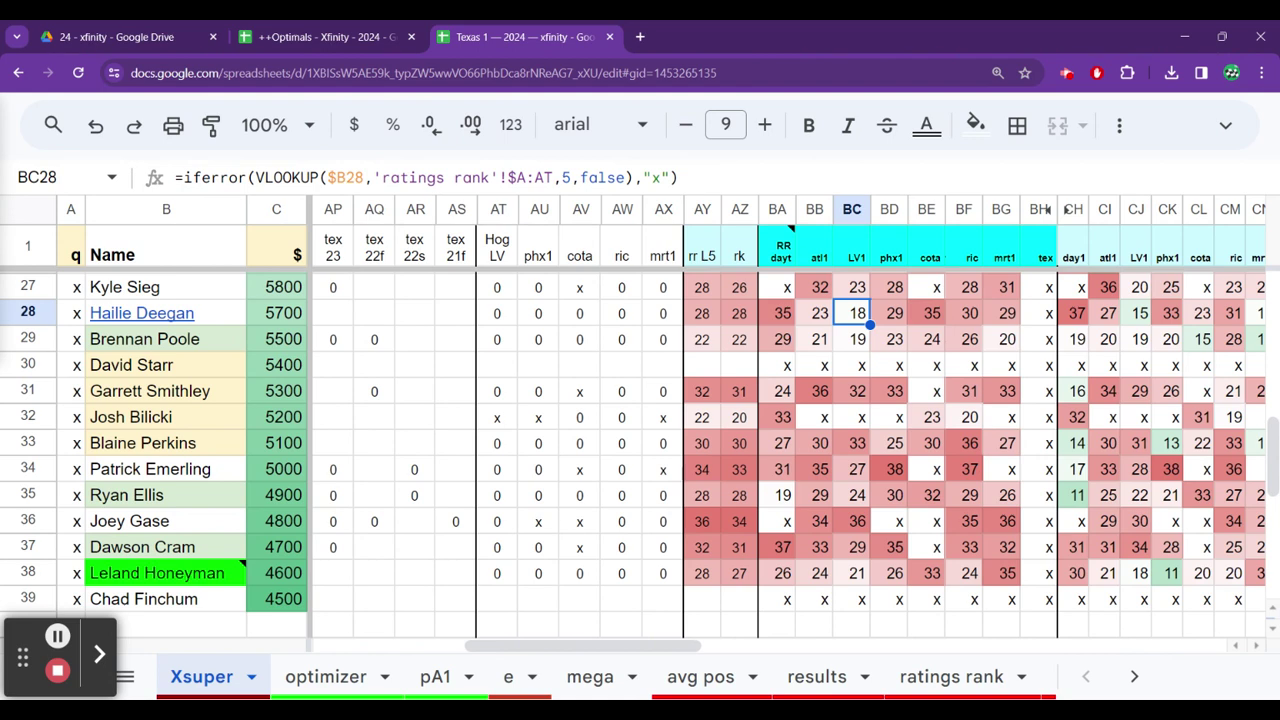
Follow the $5700 driver's row 28 back across the Texas history to the crew chief in K28
key("Left")
key("Left")
key("Left")
key("Left")
key("Left")
key("Left")
key("Left")
key("Left")
key("Left")
key("Left")
key("Left")
key("Left")
key("Left")
key("Left")
key("Left")
key("Left")
key("Left")
key("Left")
key("Left")
key("Left")
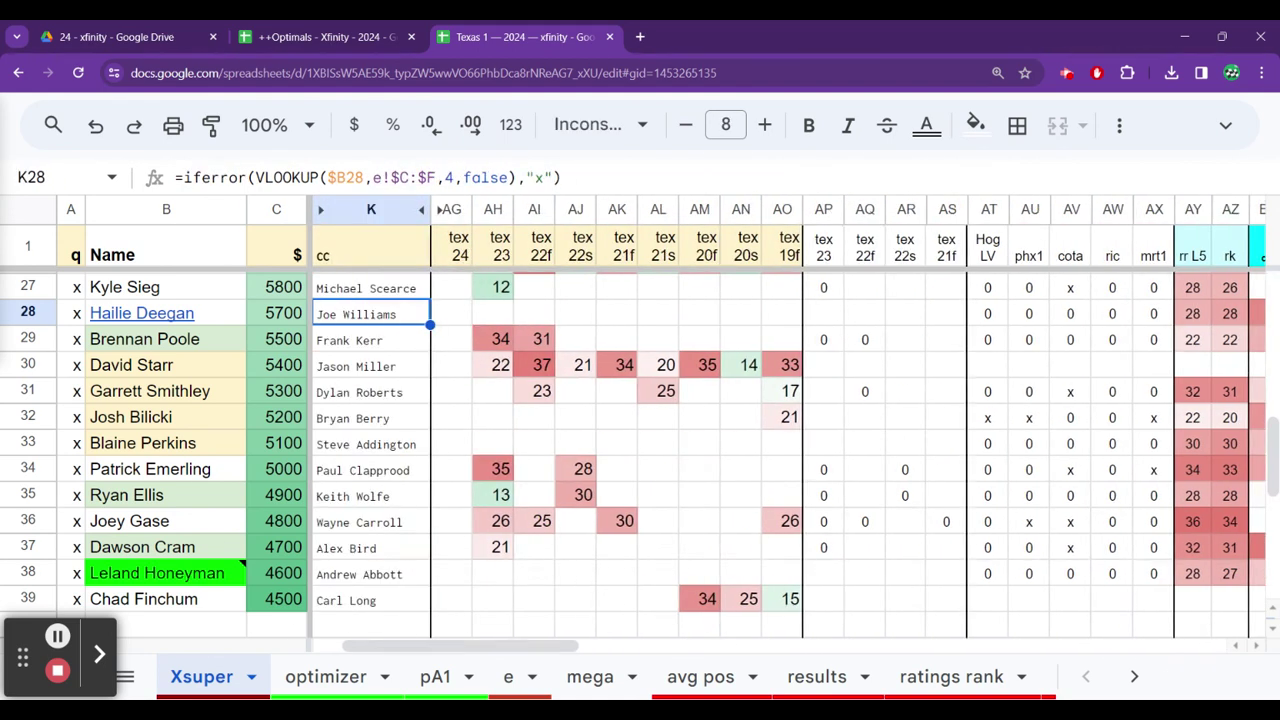
Check the $5700 driver's team in D28
key("Left")
key("Left")
key("Left")
key("Left")
key("Right")
key("Right")
key("Right")
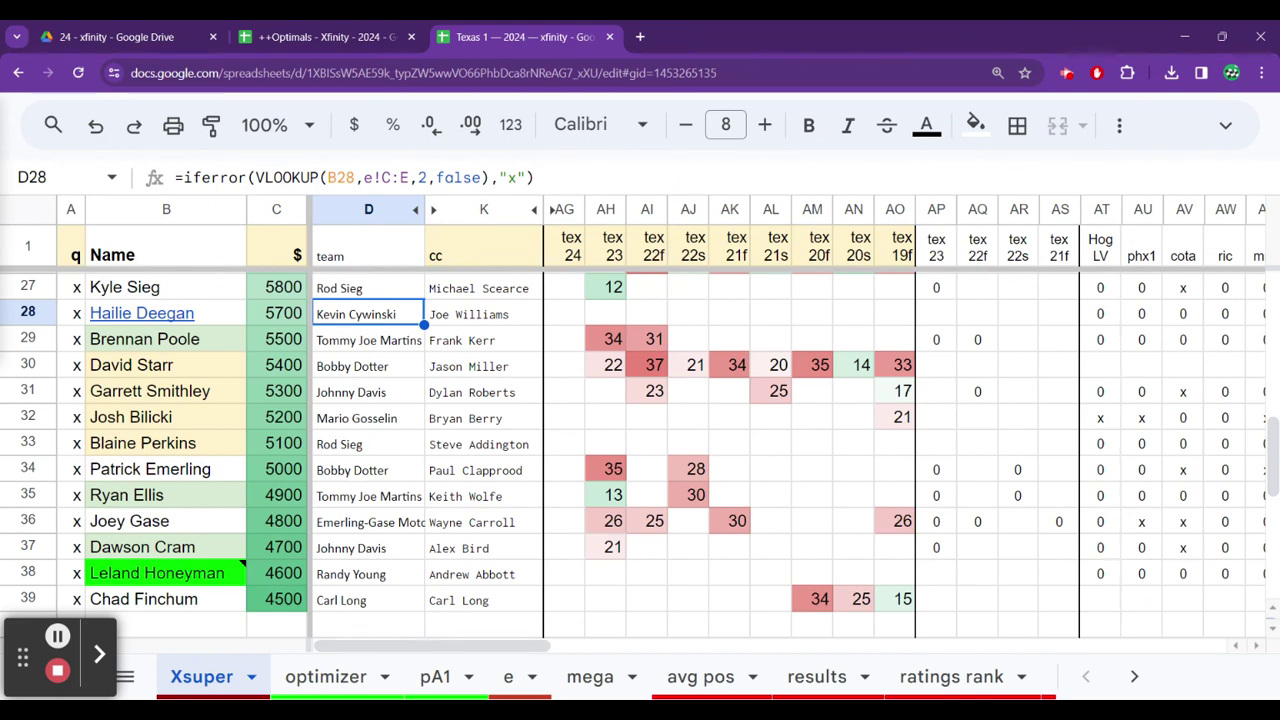
Compare the team of the $5800 driver in D27 with the $5700 driver's team in D28
key("Up")
key("Up")
key("Up")
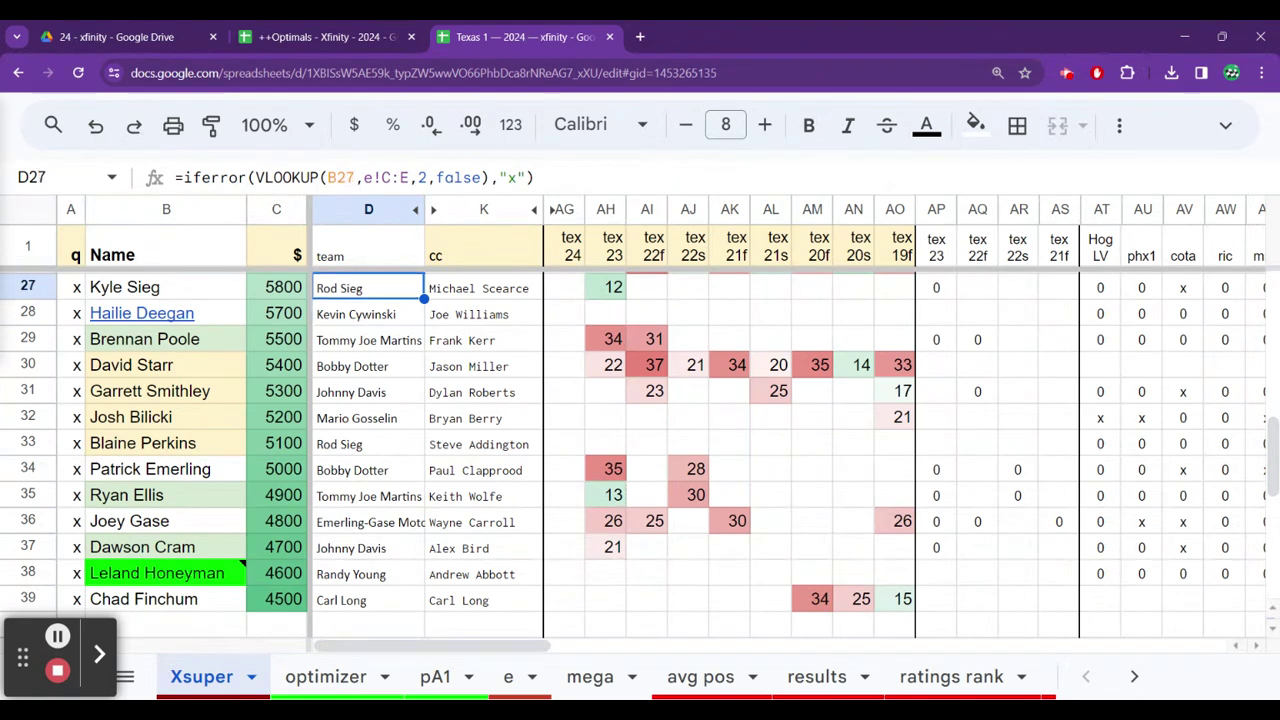
key("Down")
key("Down")
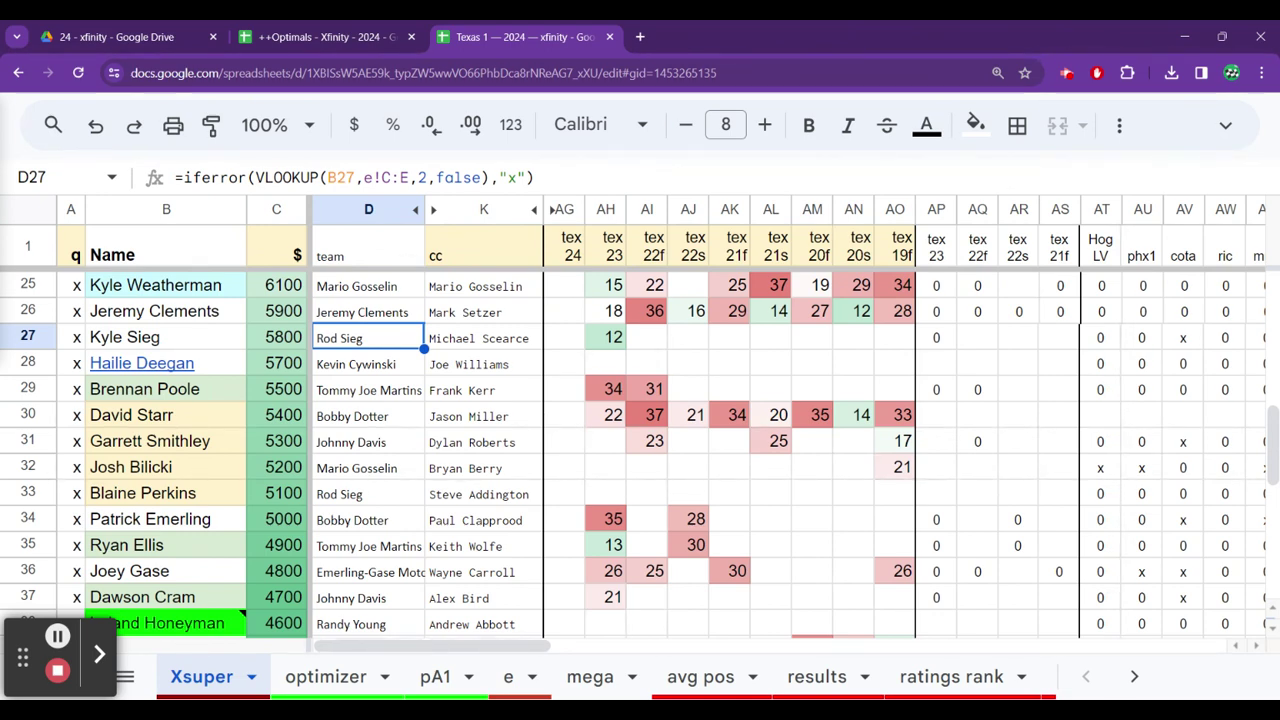
left_click(368, 364)
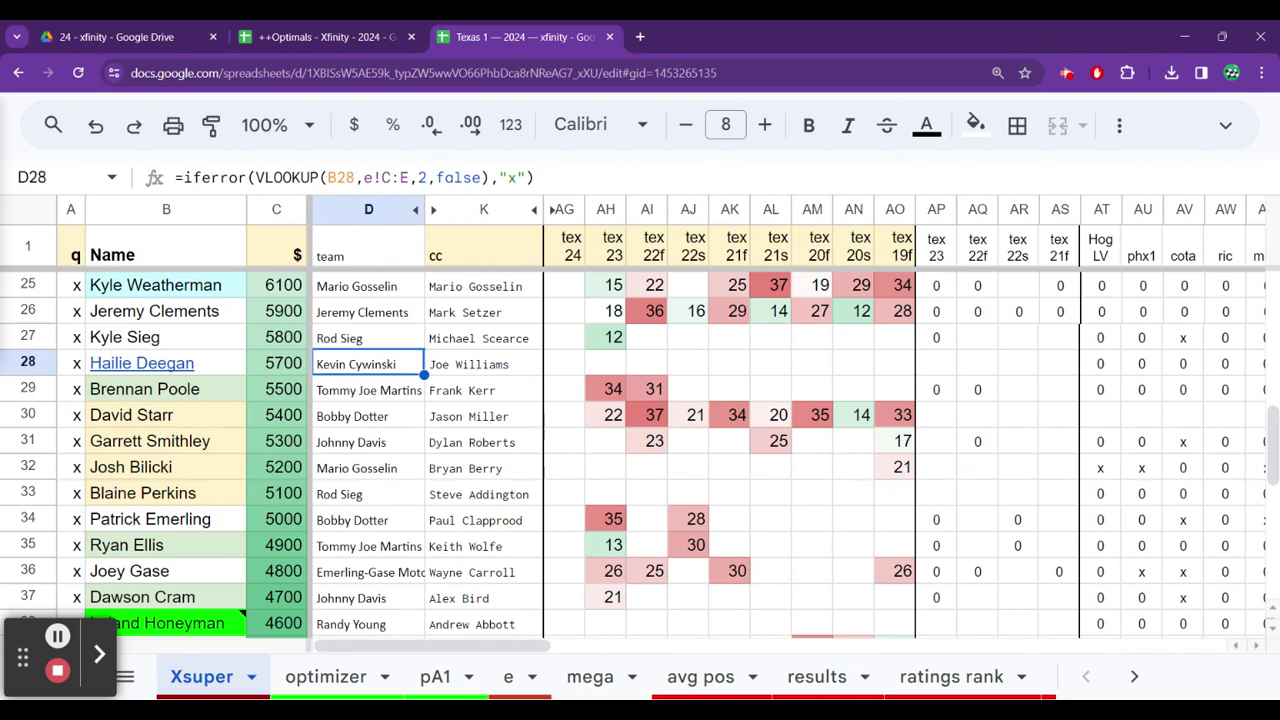
Examine the teams of the drivers priced $5500 down to $4900, from D29 to D35
left_click(368, 390)
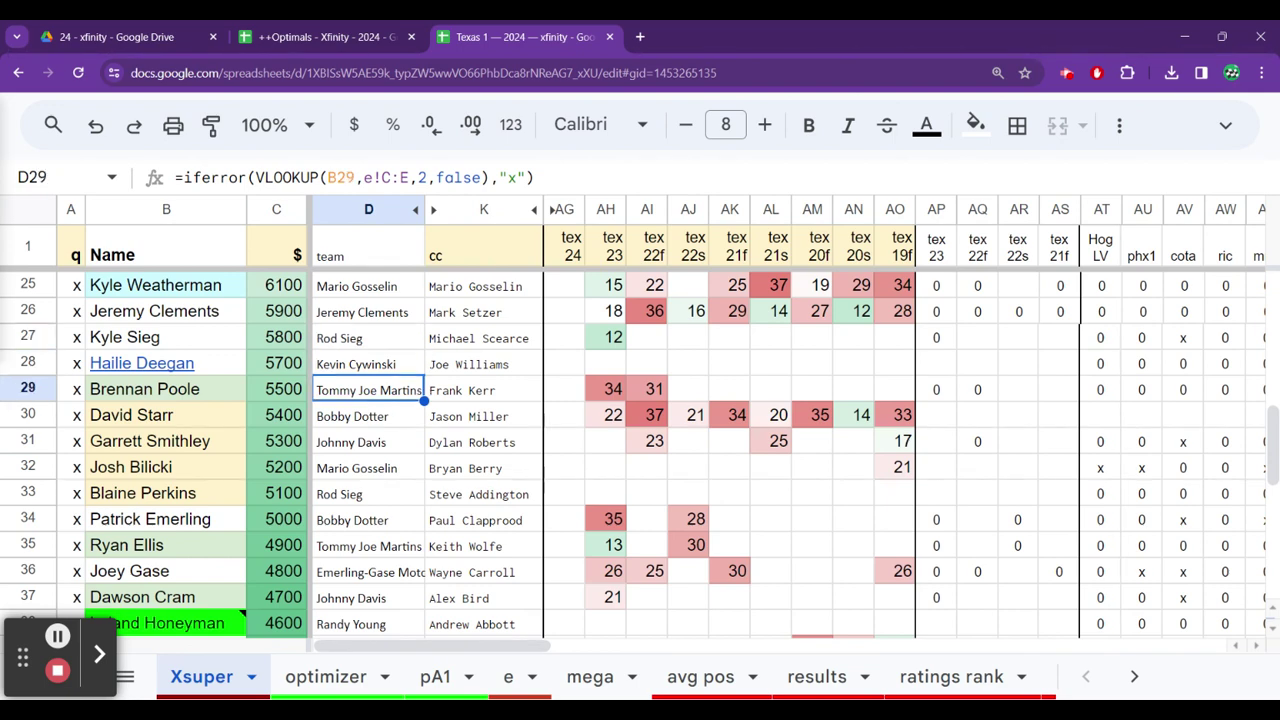
left_click(368, 441)
left_click(368, 493)
left_click(368, 546)
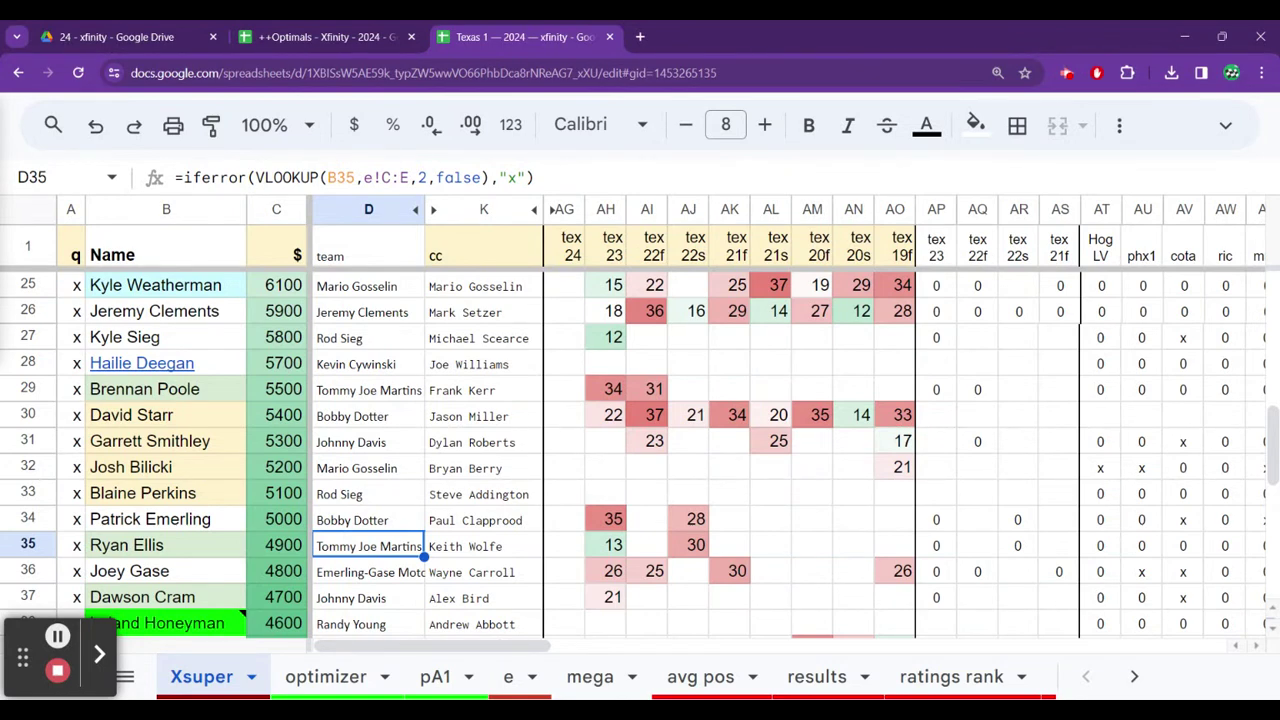
Trace the team column back up from the $4900 driver to the $5800 driver in D27
key("Up")
key("Up")
key("Up")
key("Up")
key("Up")
key("Up")
key("Up")
key("Up")
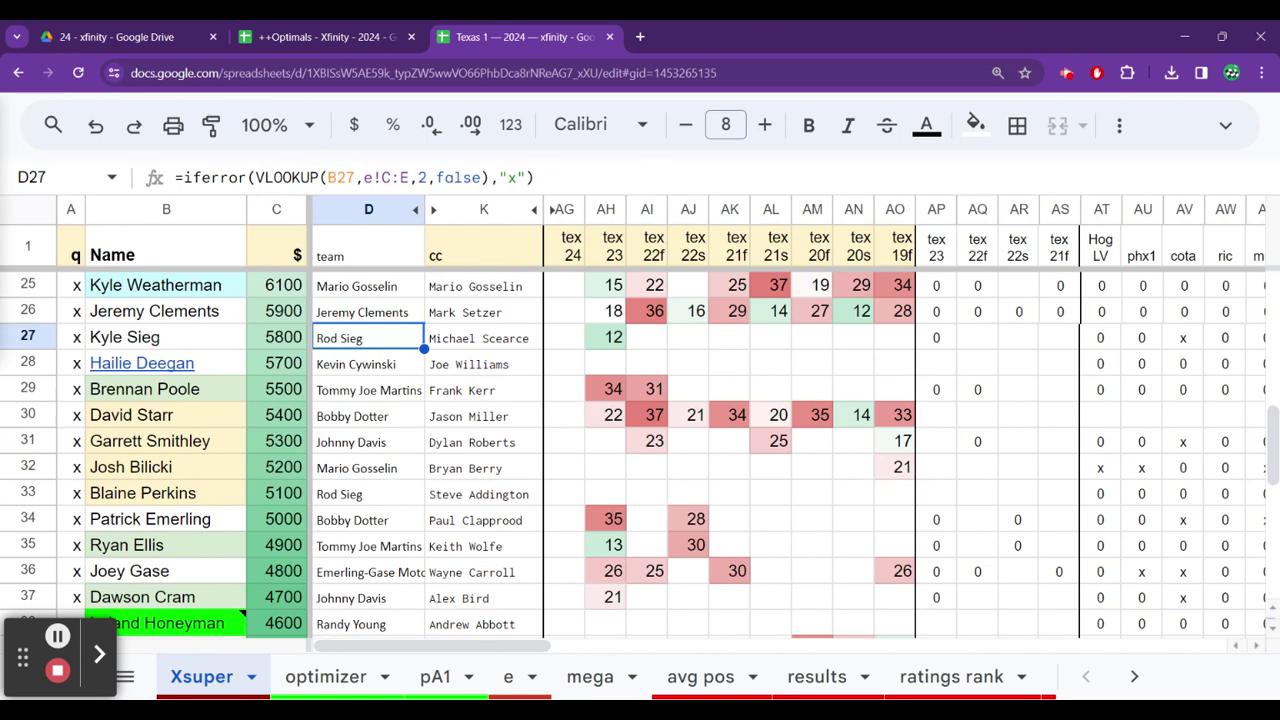
Compare the teams of the $6600 to $5900 drivers, from D22 down to D26
key("Up")
key("Up")
key("Up")
key("Up")
key("Up")
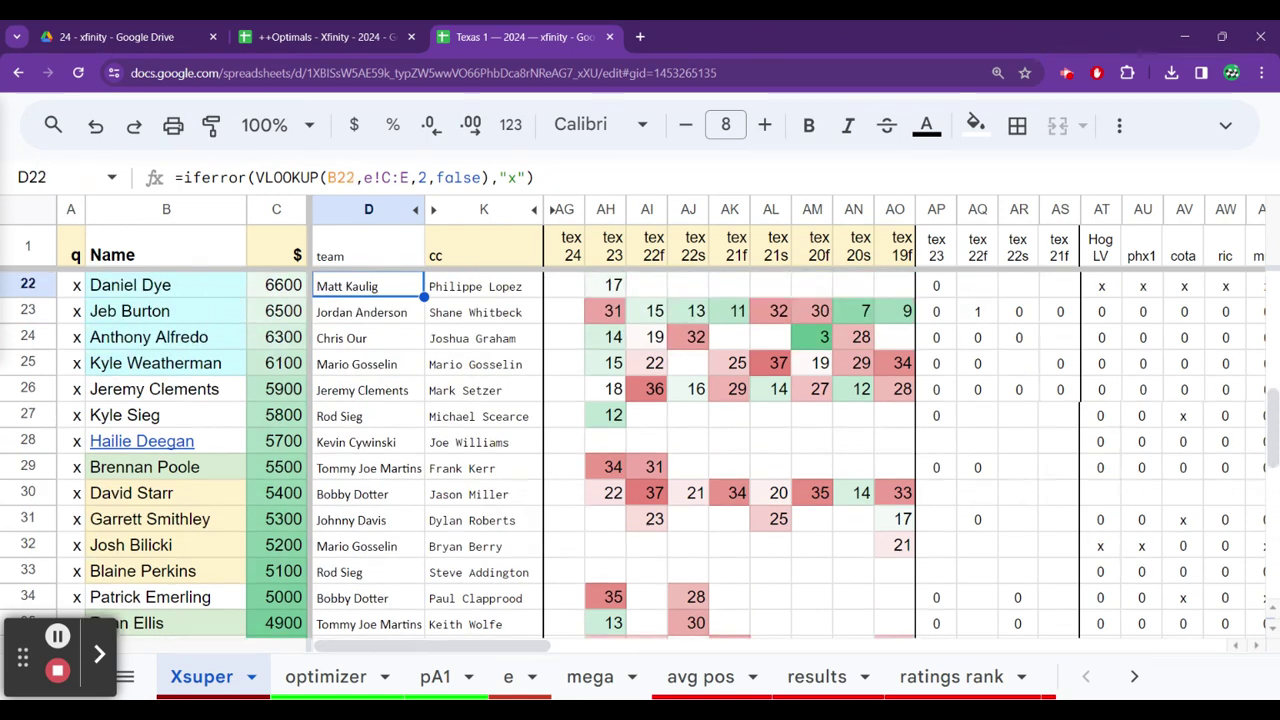
key("Down")
key("Down")
key("Down")
key("Down")
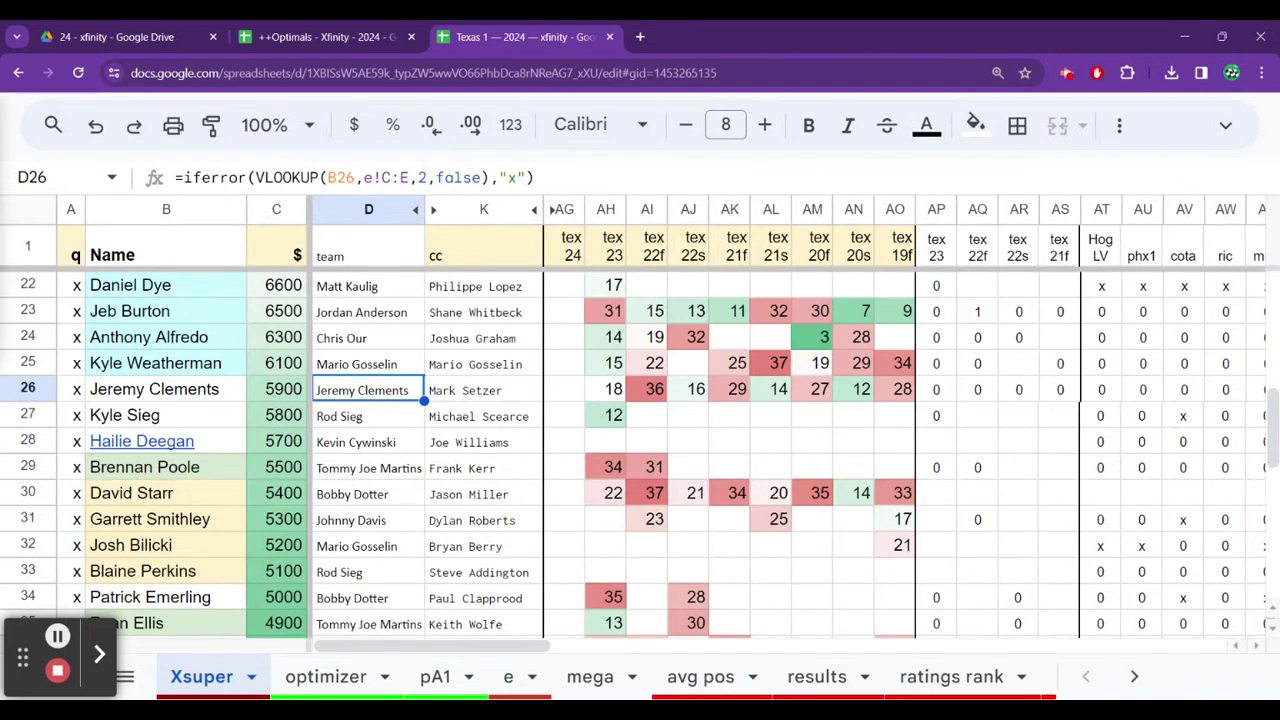
Review the teams from the $5900 driver up past the $6900 driver in D20
key("Up")
key("Up")
key("Up")
key("Up")
key("Up")
key("Up")
key("Up")
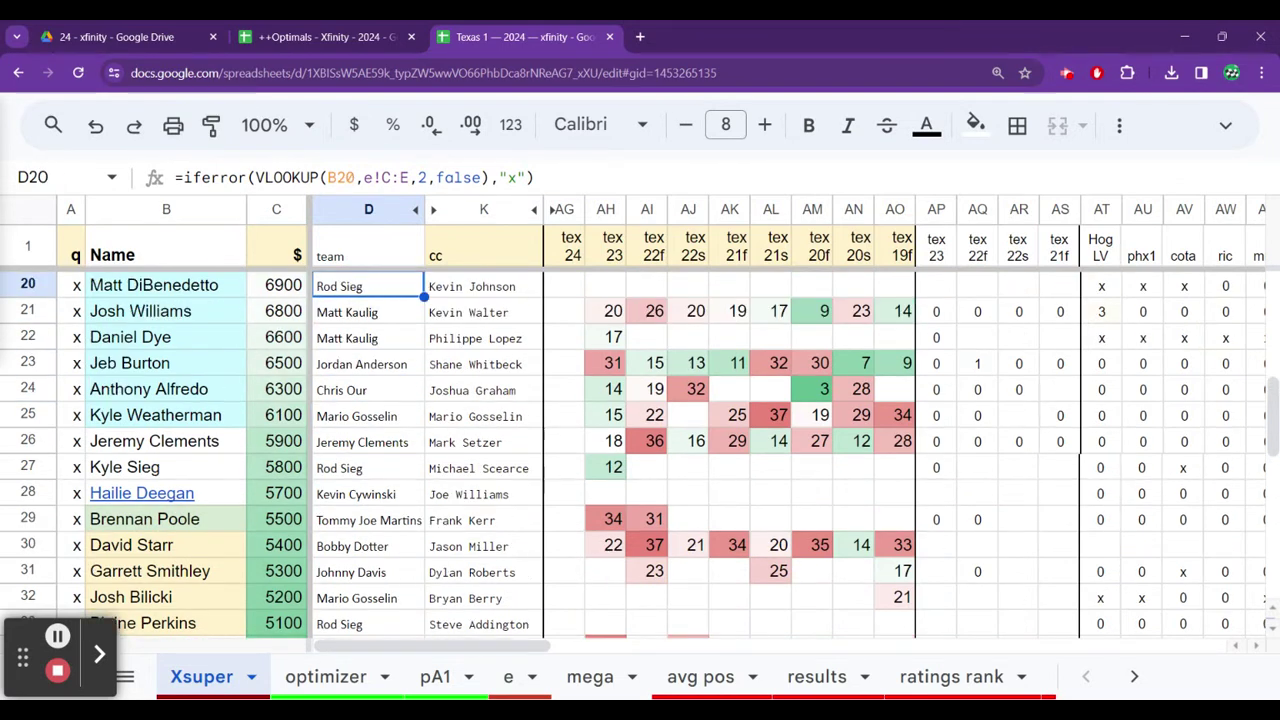
Scan the team column down from the $7200 driver to the $5000 driver in D34
key("Down")
key("Down")
key("Down")
key("Down")
key("Down")
key("Down")
key("Down")
key("Down")
key("Down")
key("Down")
key("Down")
key("Down")
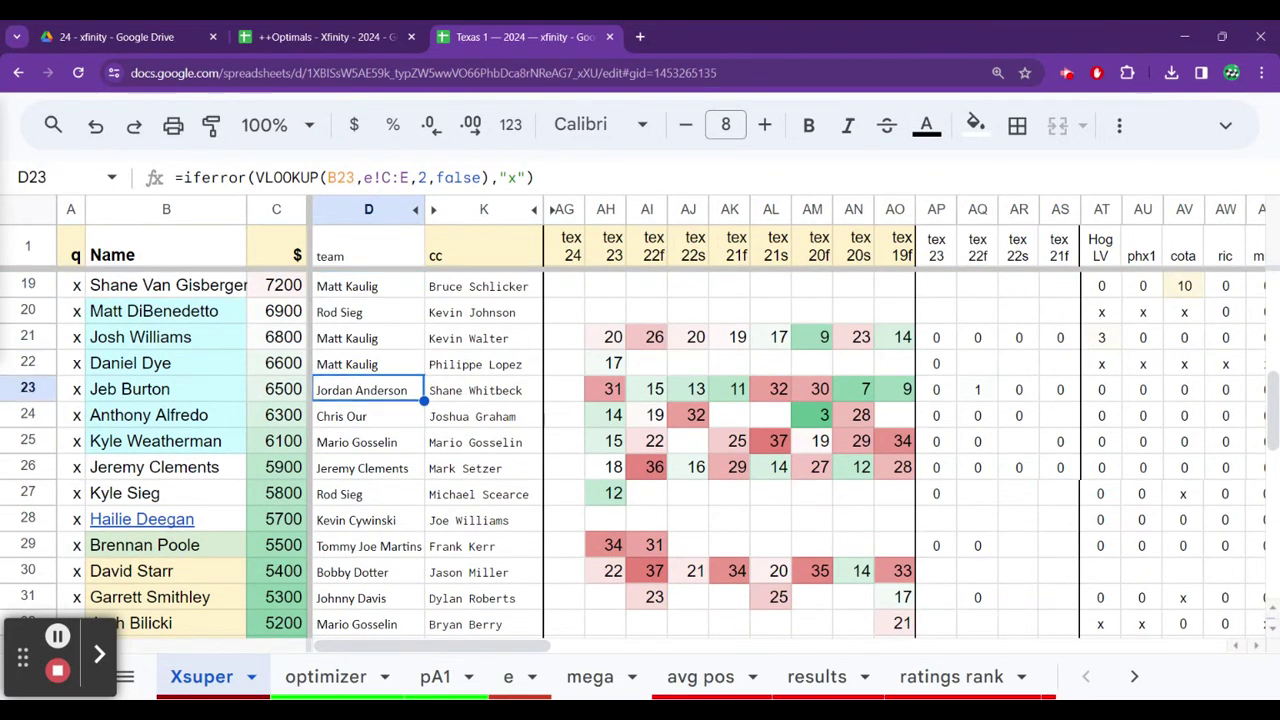
key("Down")
key("Down")
key("Down")
key("Down")
key("Down")
key("Down")
key("Up")
key("Up")
key("Up")
key("Up")
key("Up")
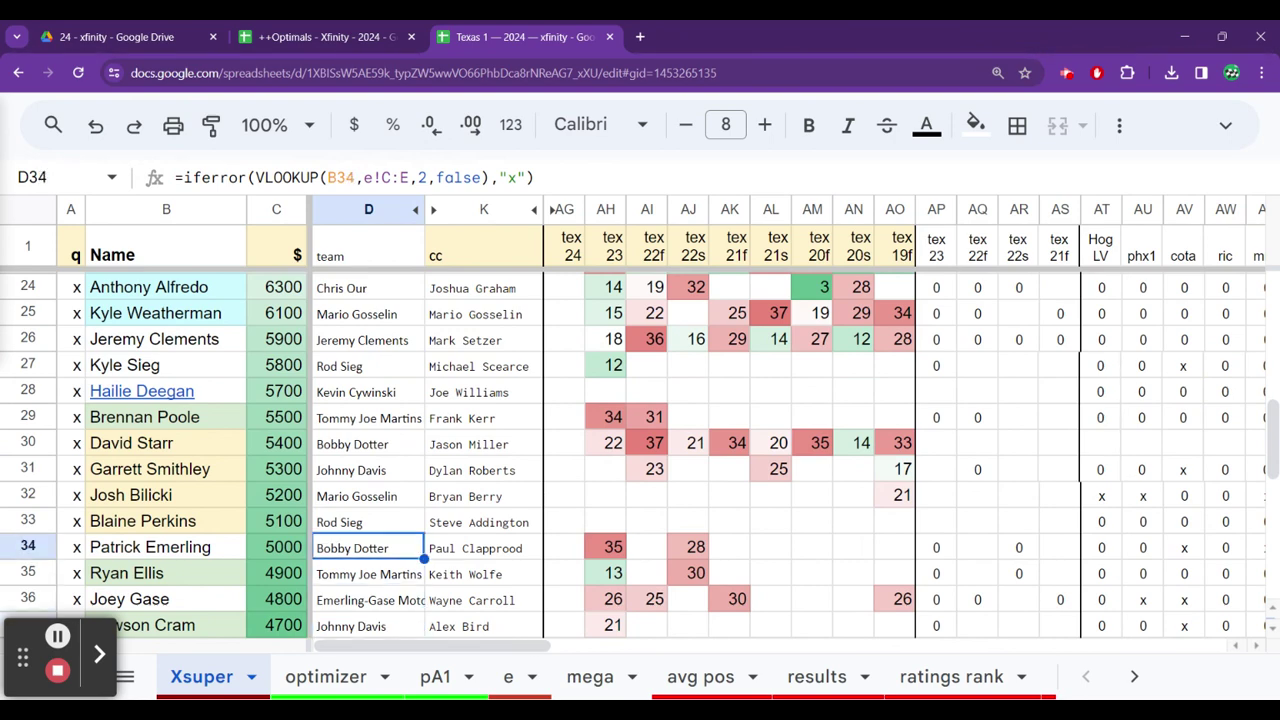
Scan the team column from the $5000 driver back up to the $7500 driver in D18
key("Up")
key("Up")
key("Up")
key("Up")
key("Up")
key("Up")
key("Up")
key("Up")
key("Up")
key("Up")
key("Up")
key("Up")
key("Up")
key("Up")
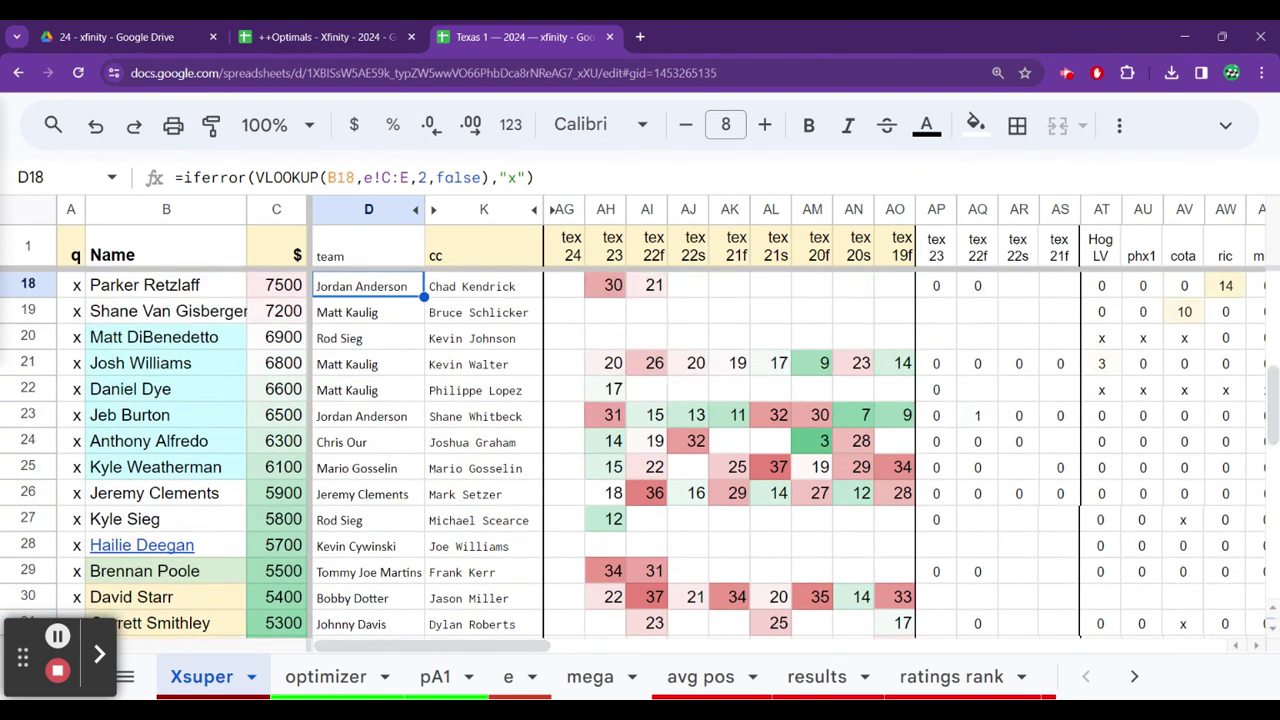
Go down the teams from the $7500 driver to the $6100 driver in D25
key("Down")
key("Down")
key("Down")
key("Down")
key("Down")
key("Down")
key("Down")
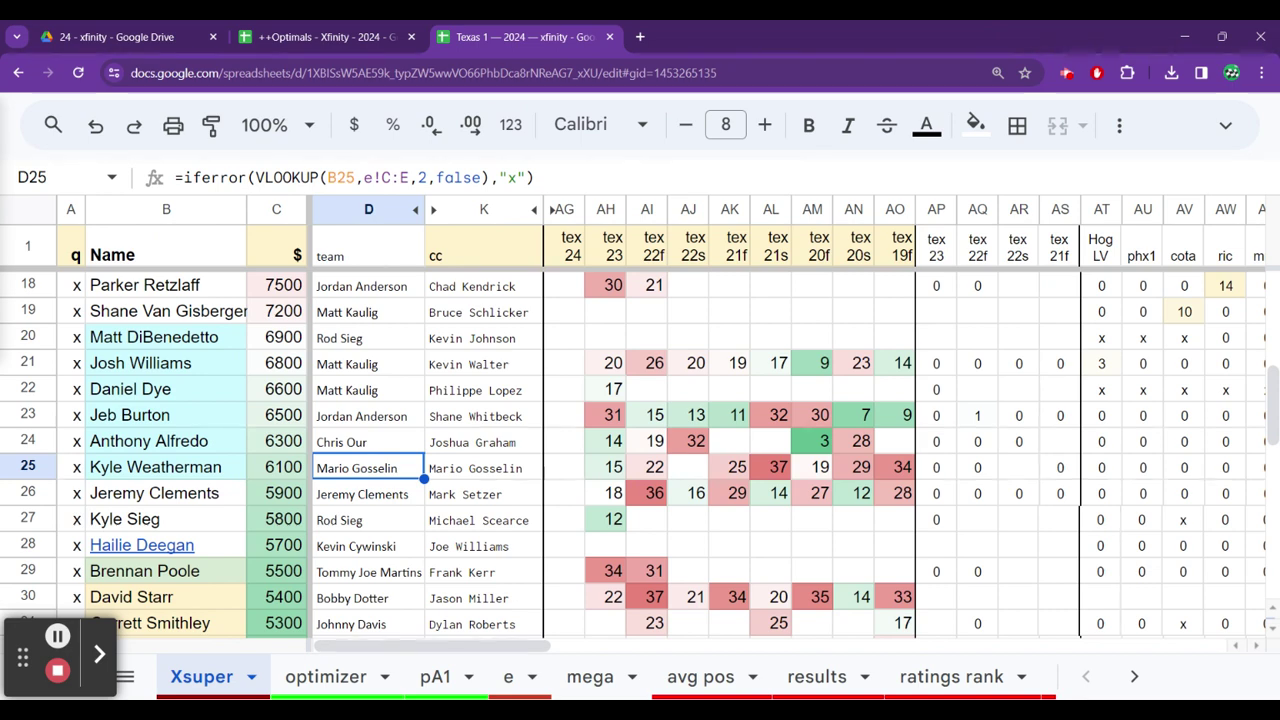
Open the hog sheet
left_click(1122, 674)
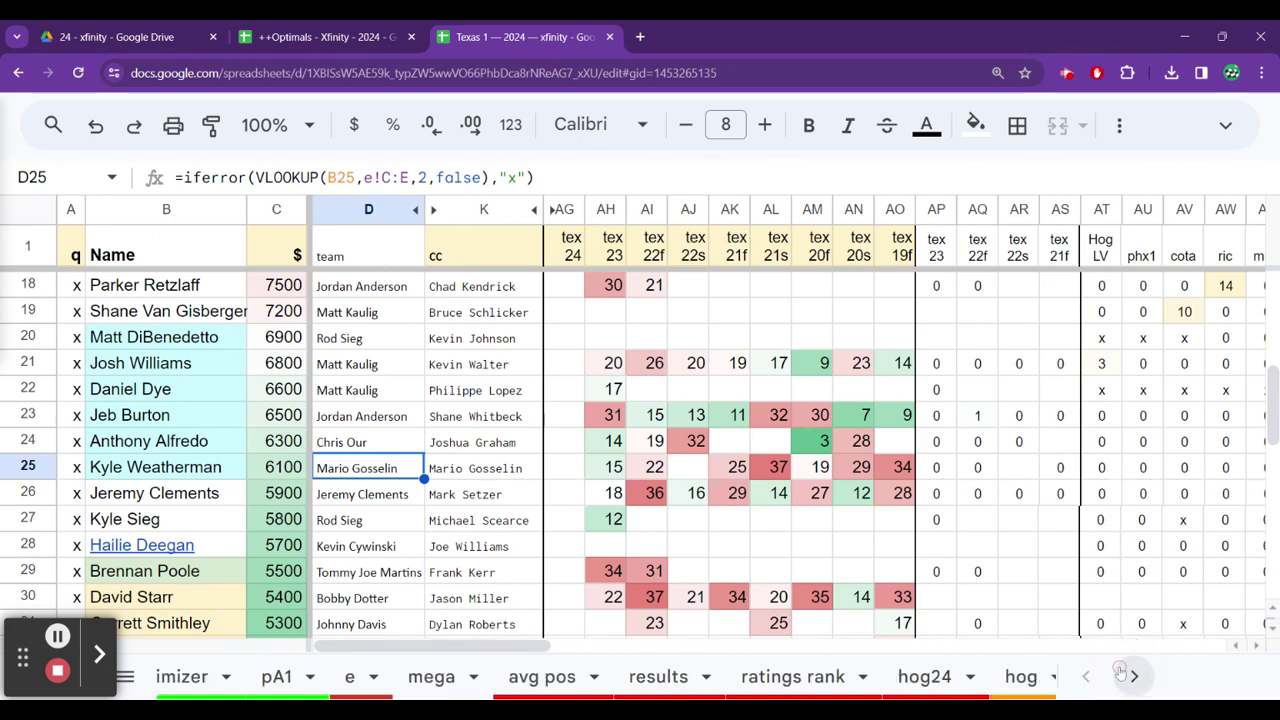
left_click(1122, 674)
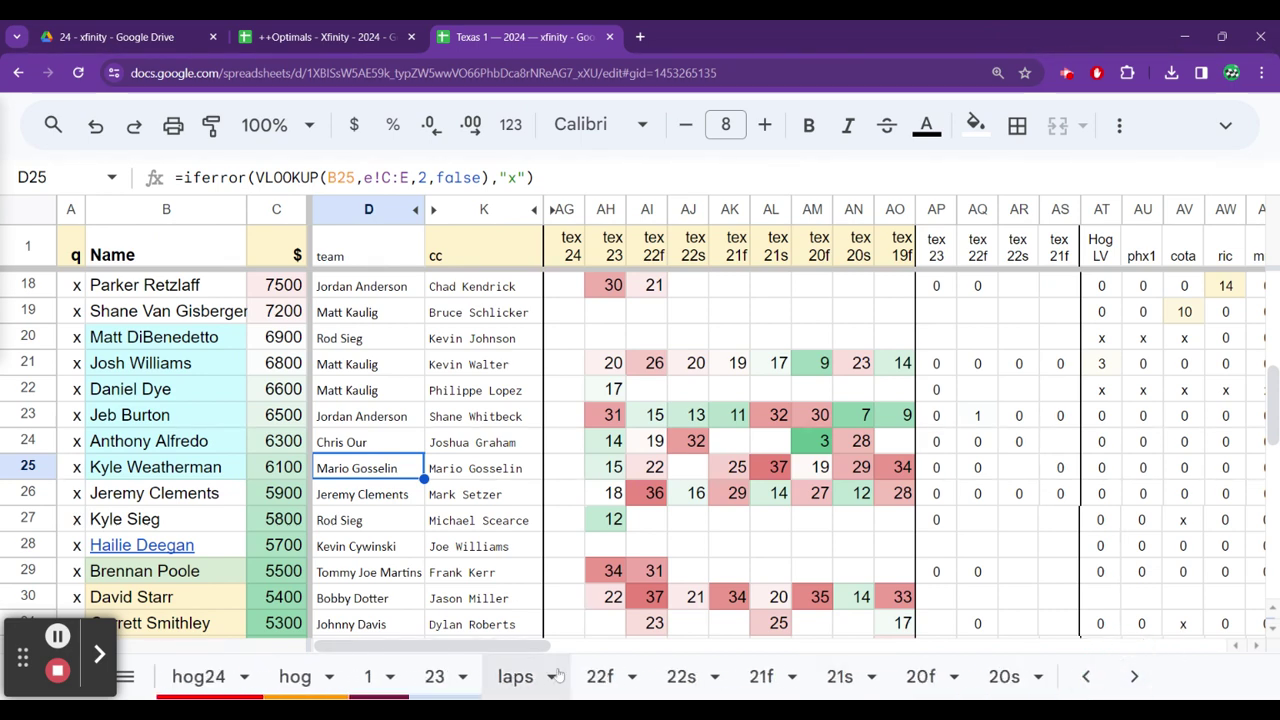
left_click(294, 677)
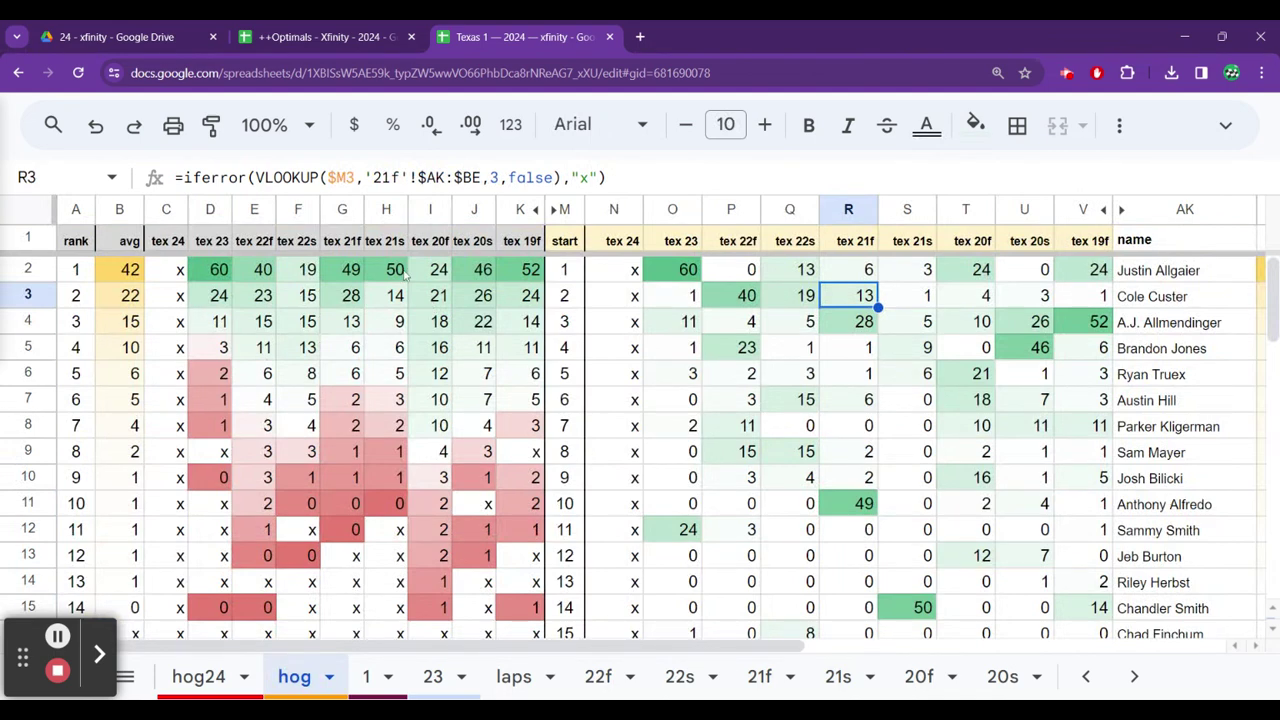
Review the average hog values for ranks 1 through 4 in B2 to B5
key("Up")
key("Left")
key("Left")
key("Left")
key("Left")
key("Left")
key("Left")
key("Left")
key("Left")
key("Left")
key("Left")
key("Left")
key("Left")
key("Left")
key("Left")
key("Left")
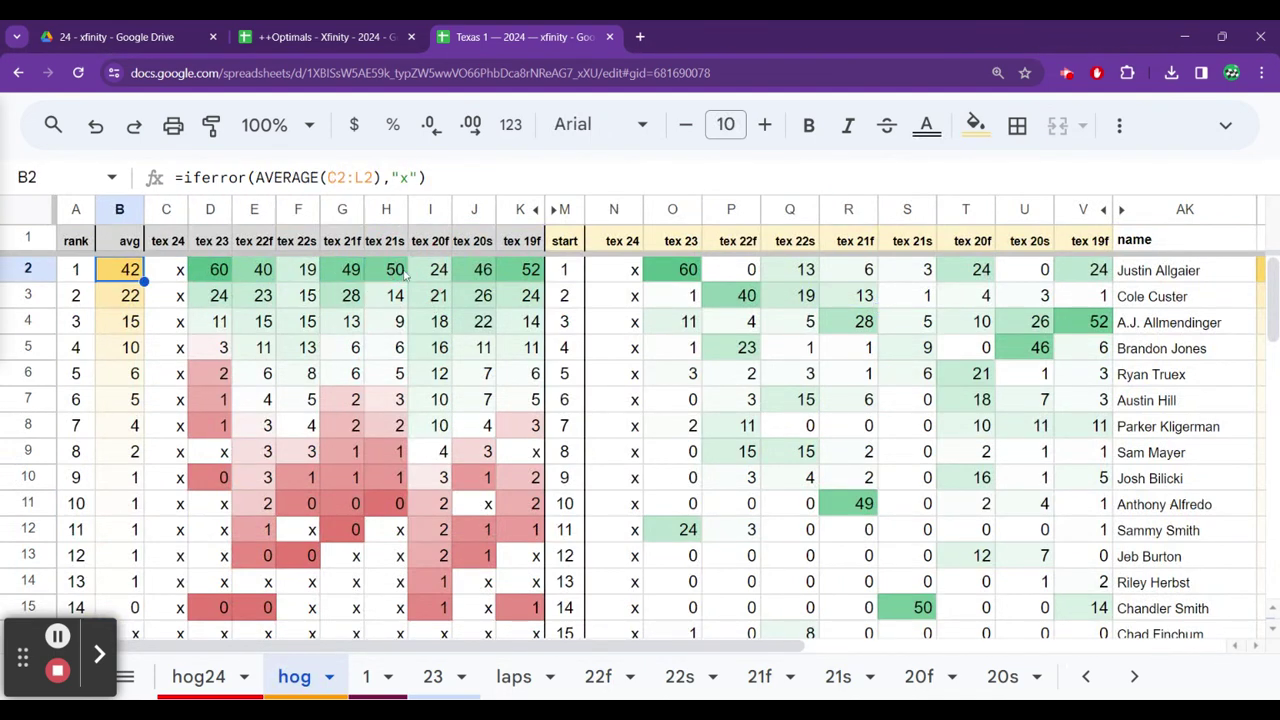
key("Down")
key("Down")
key("Down")
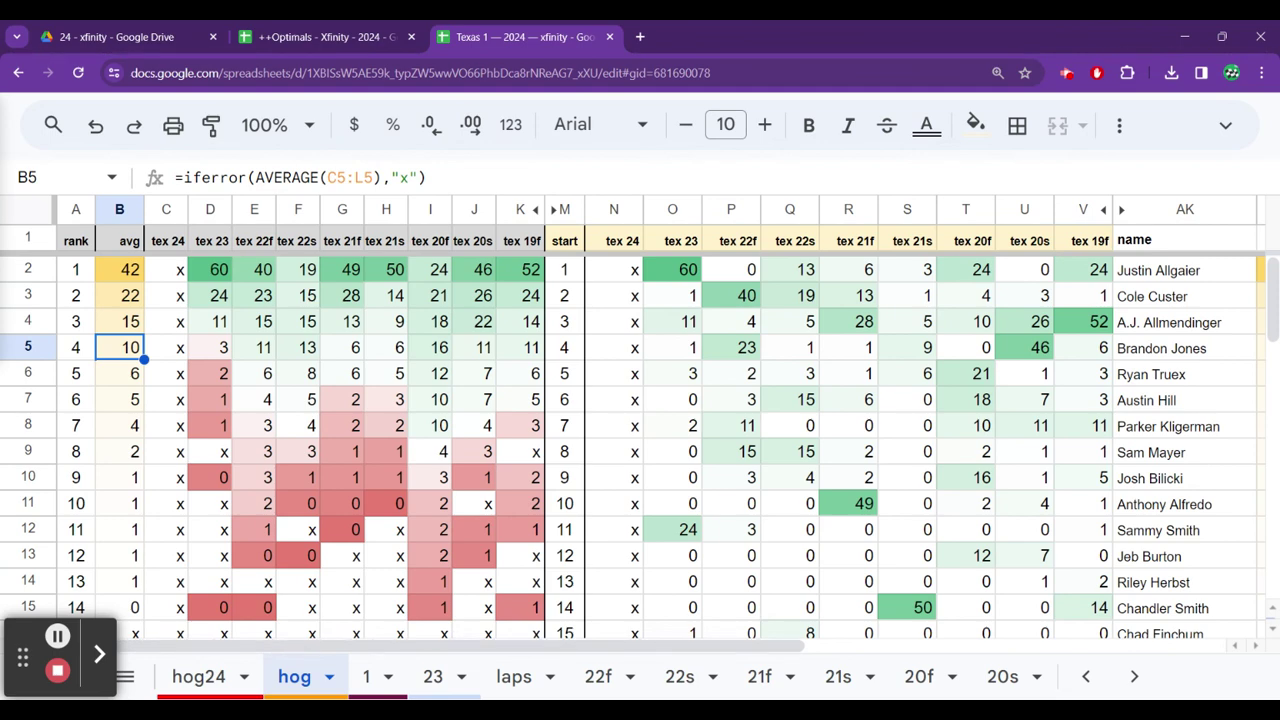
Follow row 5 from the average across the Texas races to the starting-position table's tex 23 value in O5
key("Right")
key("Right")
key("Right")
key("Right")
key("Right")
key("Right")
key("Right")
key("Right")
key("Right")
key("Right")
key("Right")
key("Right")
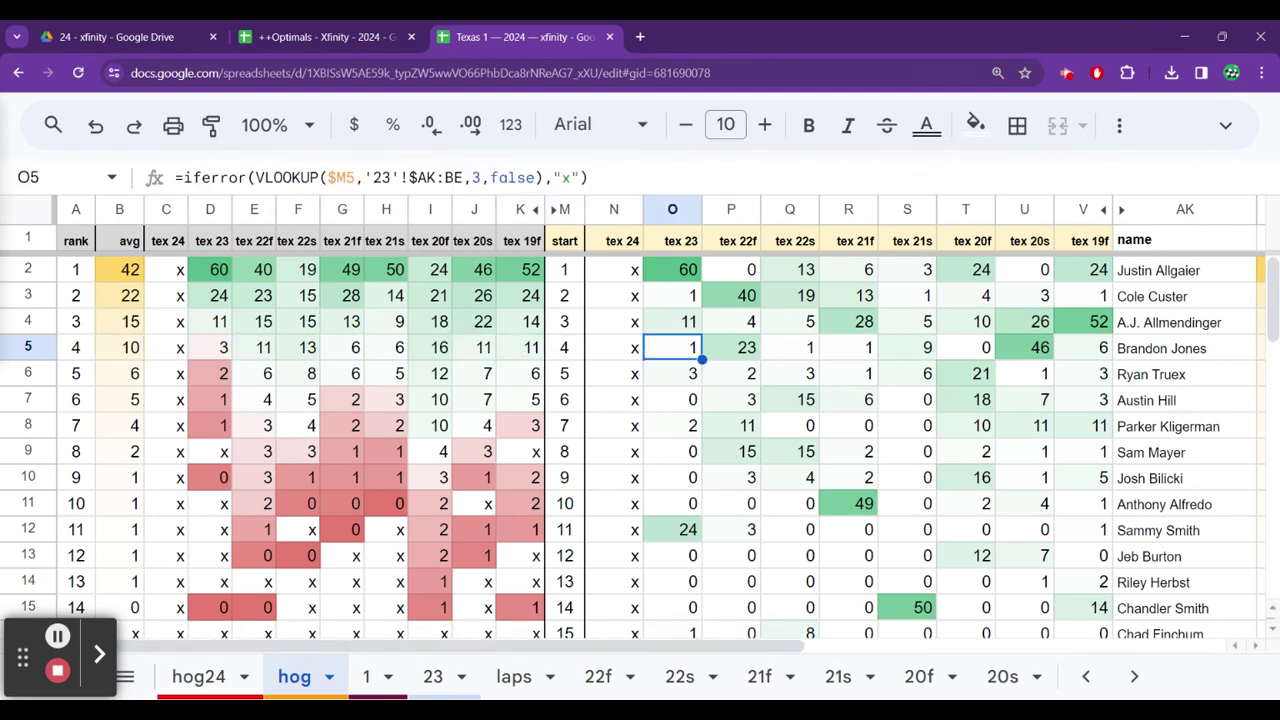
Examine the tex 23 hog values by starting position, from start 1 down to start 11 in O12
key("Up")
key("Up")
key("Up")
key("Down")
key("Down")
key("Down")
key("Down")
key("Down")
key("Down")
key("Down")
key("Down")
key("Down")
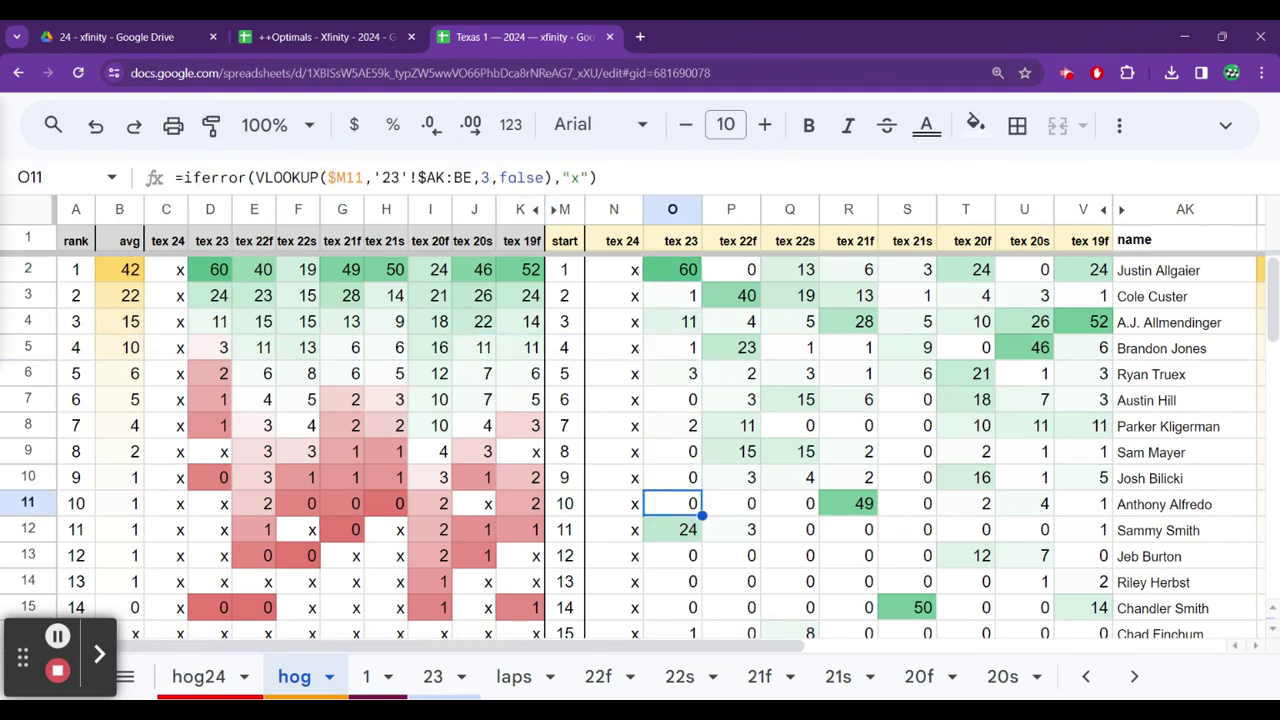
key("Down")
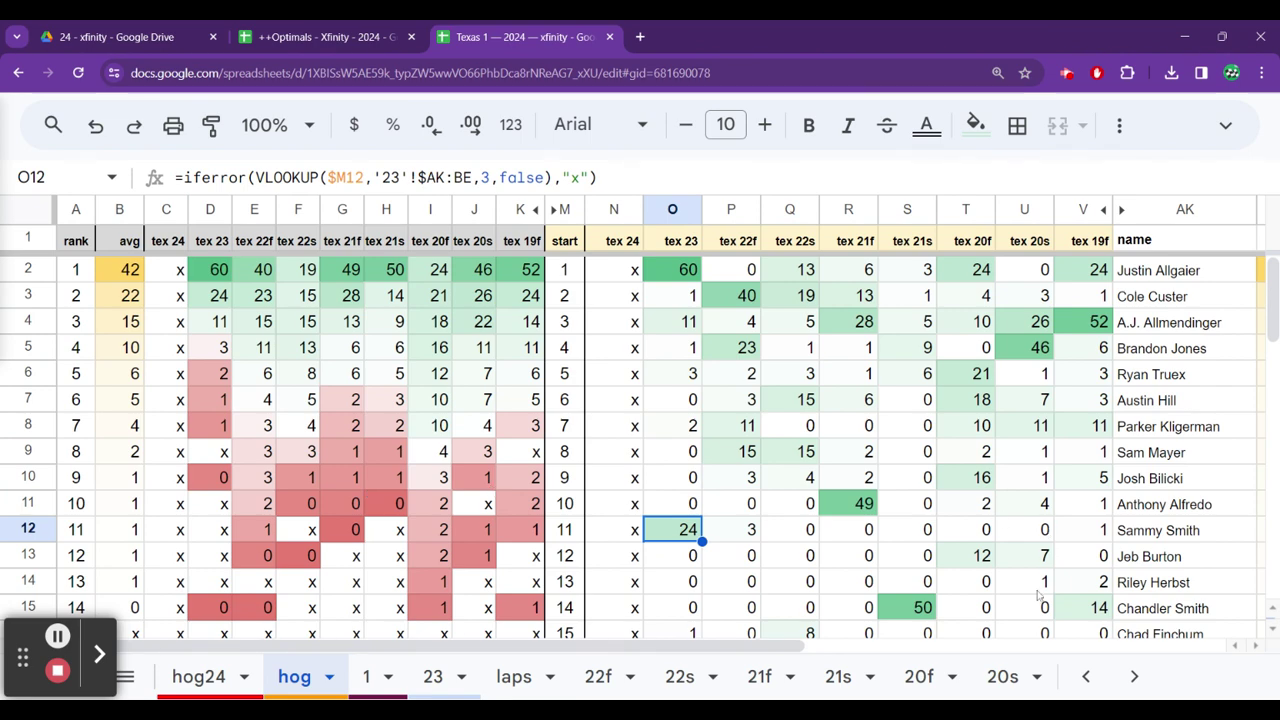
Return to the Xsuper sheet and select the $6800 driver's name in B21
left_click(1090, 677)
left_click(1090, 677)
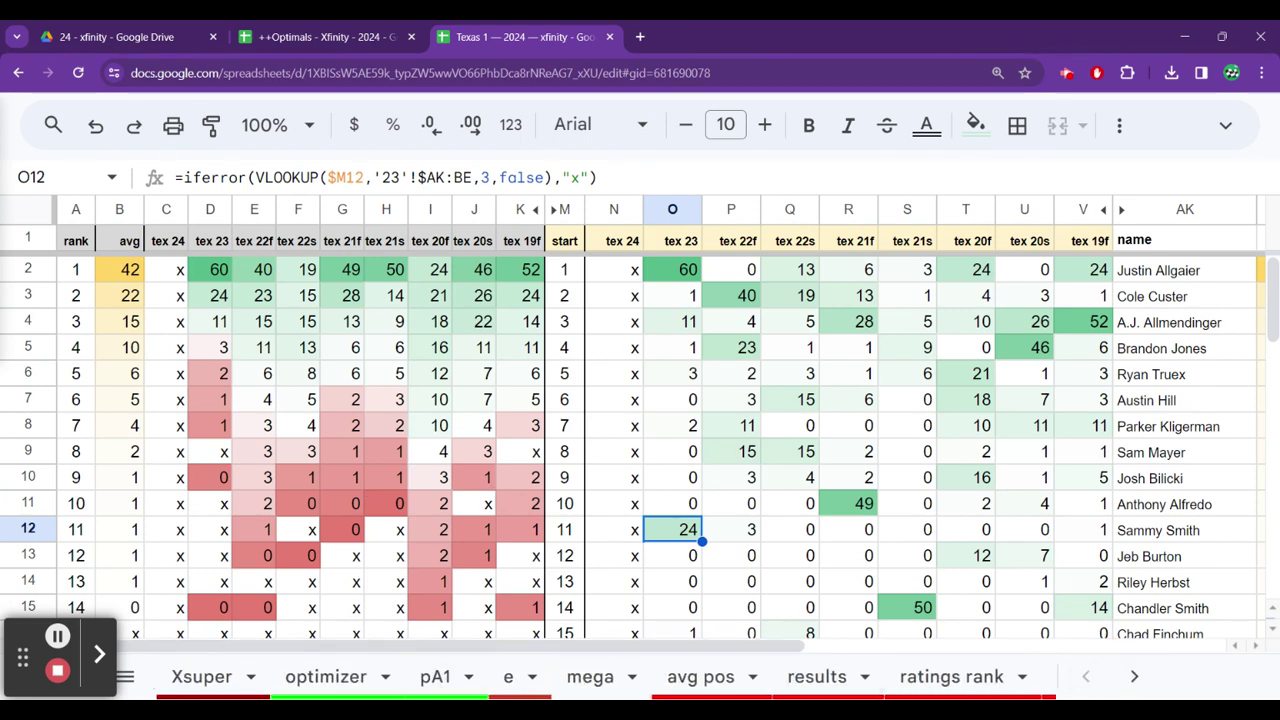
left_click(210, 677)
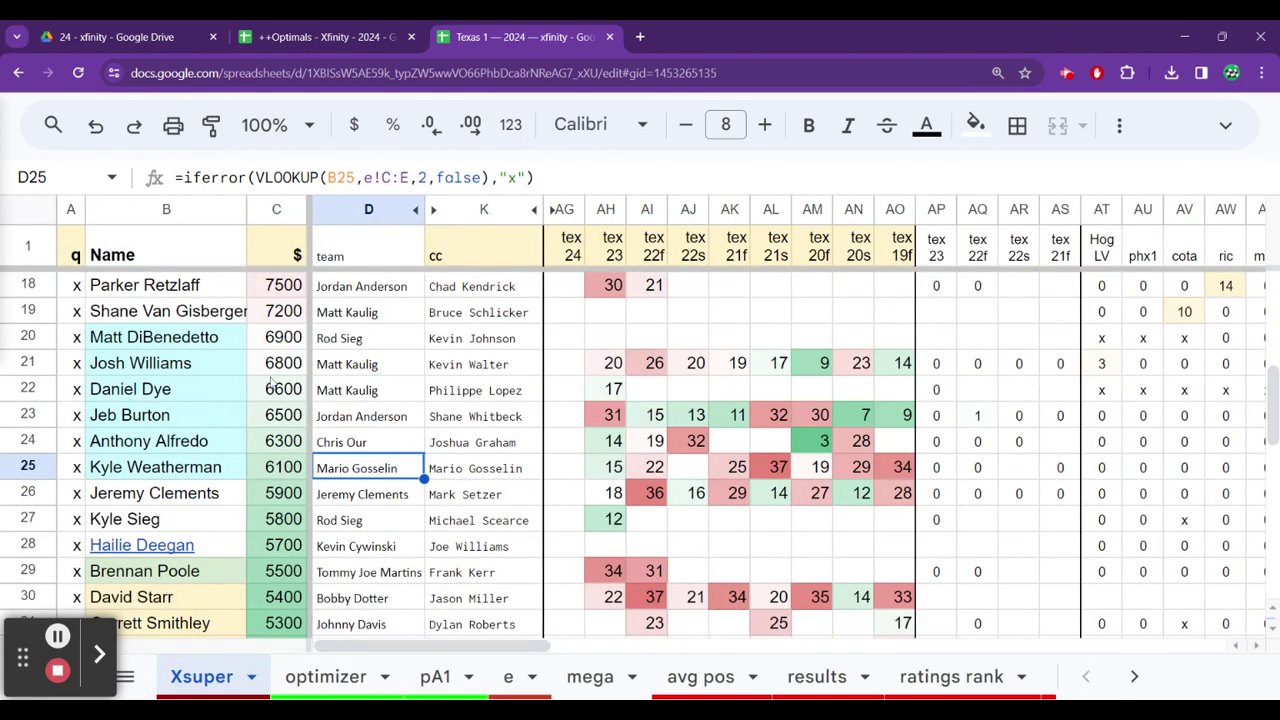
key("Left")
key("Left")
key("Up")
key("Up")
key("Up")
key("Up")
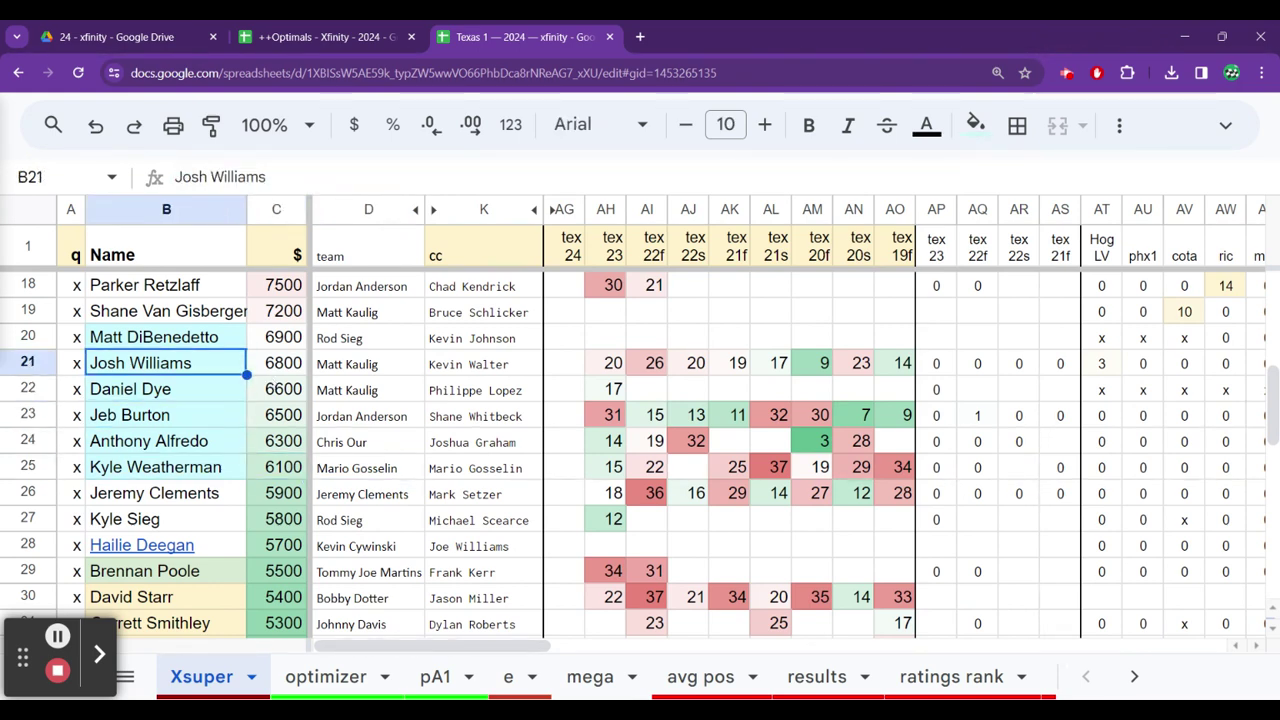
Go through the driver names from the $6900 driver down to the $6100 driver in B25
key("Up")
key("Down")
key("Down")
key("Down")
key("Down")
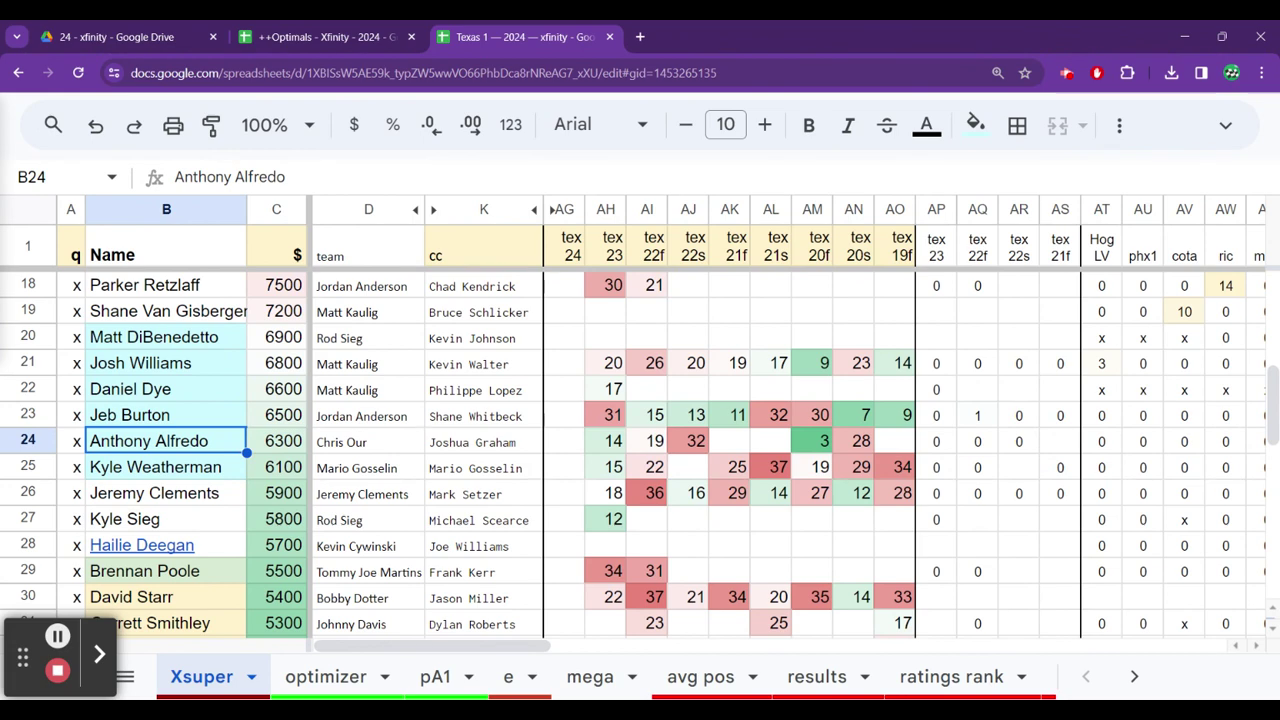
key("Down")
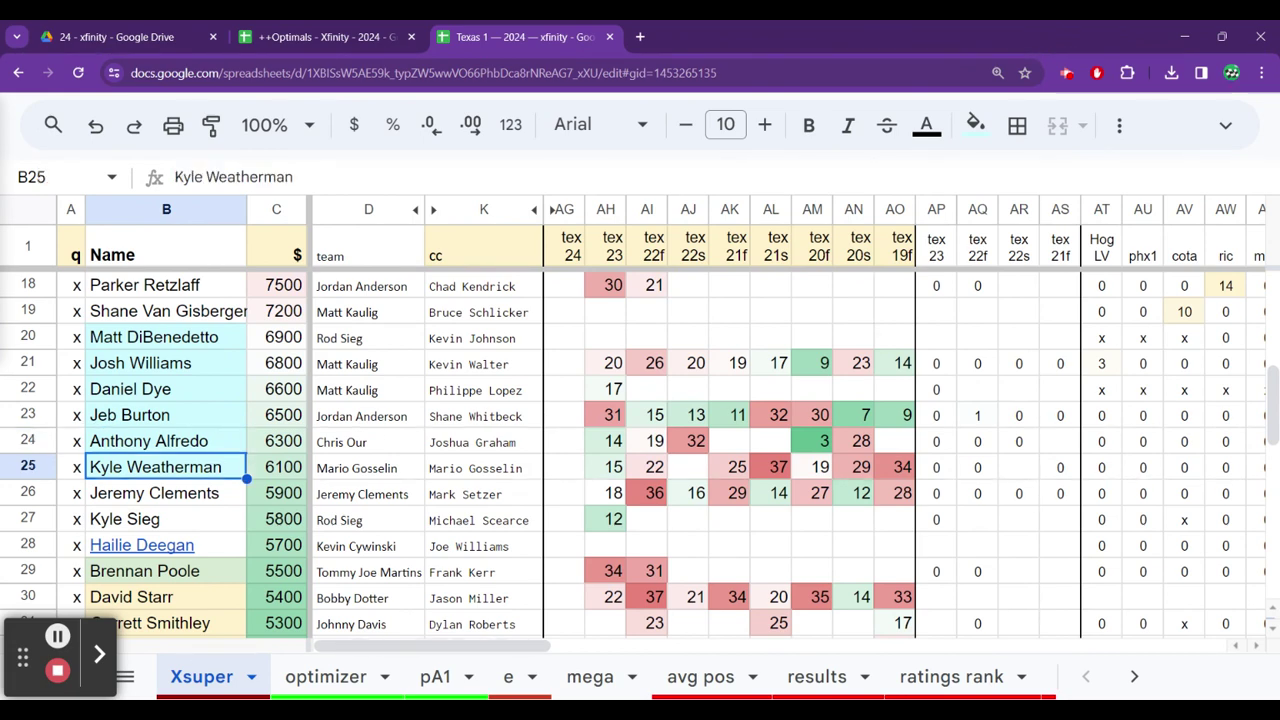
Check the $6100 driver's salary, team and crew chief across row 25 to K25
key("Right")
key("Right")
key("Right")
key("Right")
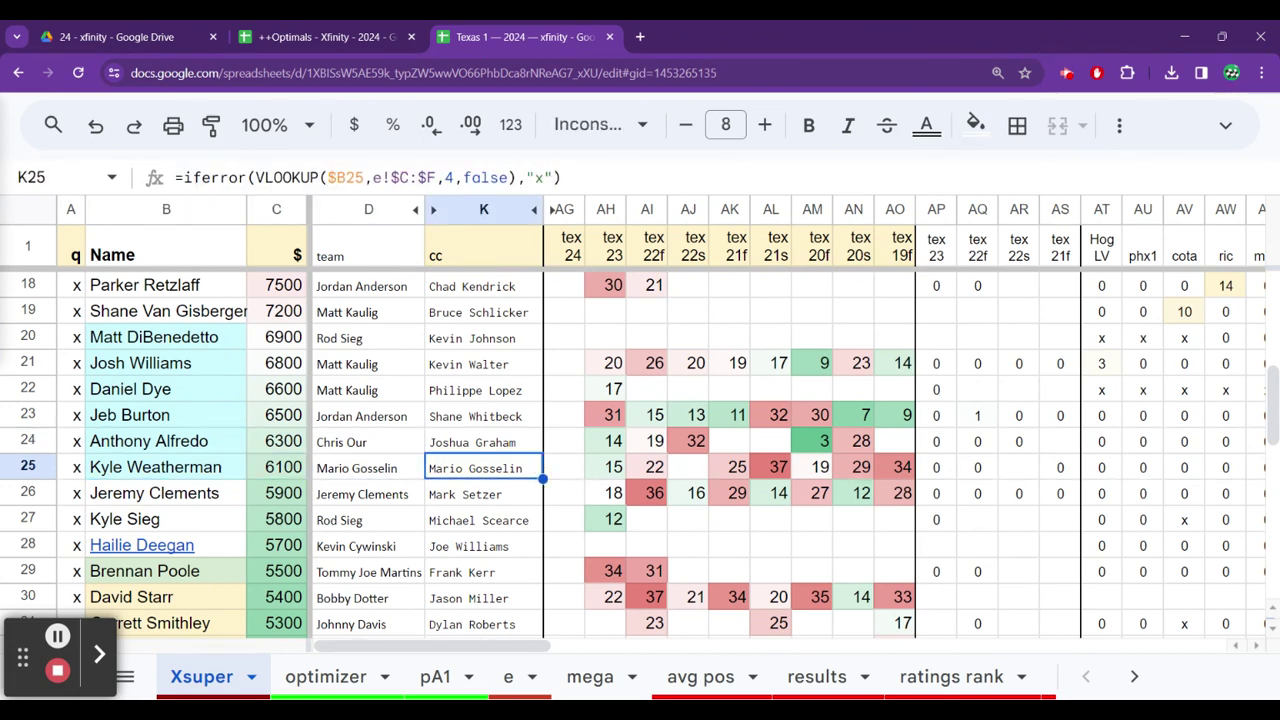
Examine the $6100 driver's Texas finishes, hog values and ratings ranks across row 25, up to the LV1 rank in BC25
key("Right")
key("Right")
key("Right")
key("Right")
key("Right")
key("Right")
key("Right")
key("Right")
key("Right")
key("Right")
key("Right")
key("Right")
key("Right")
key("Right")
key("Right")
key("Right")
key("Right")
key("Right")
key("Right")
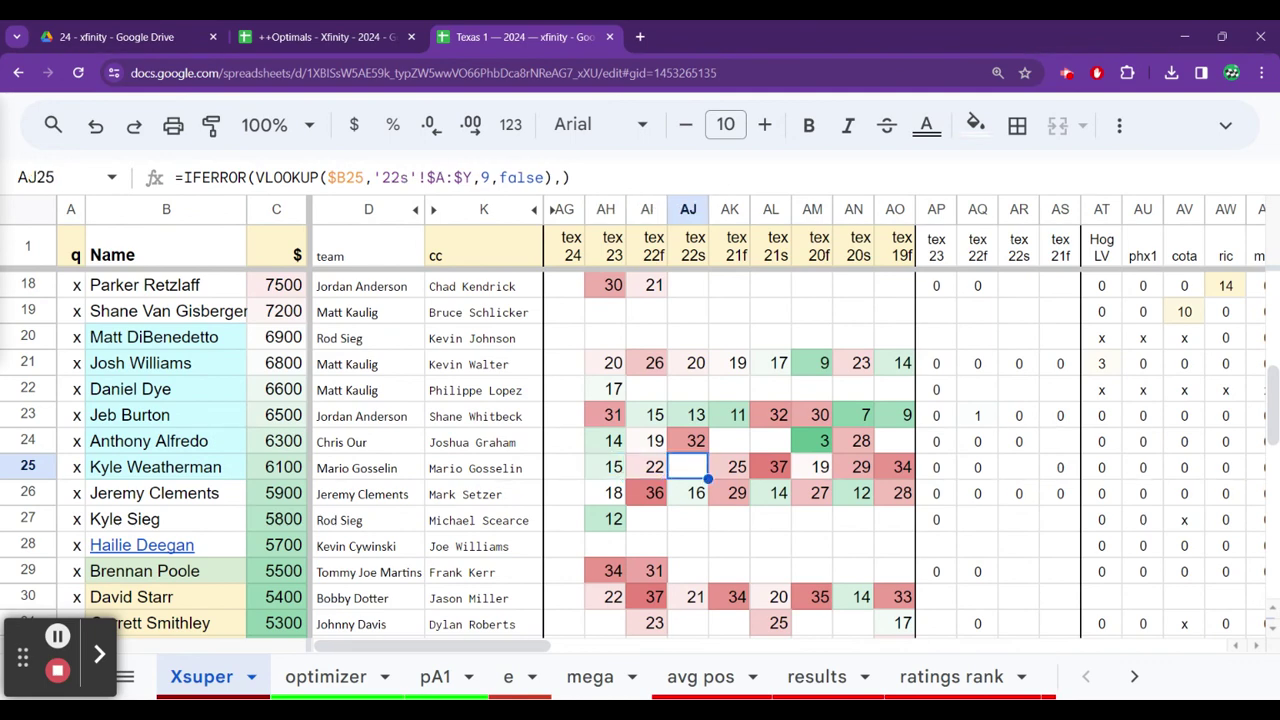
key("Right")
key("Right")
key("Right")
key("Right")
key("Right")
key("Right")
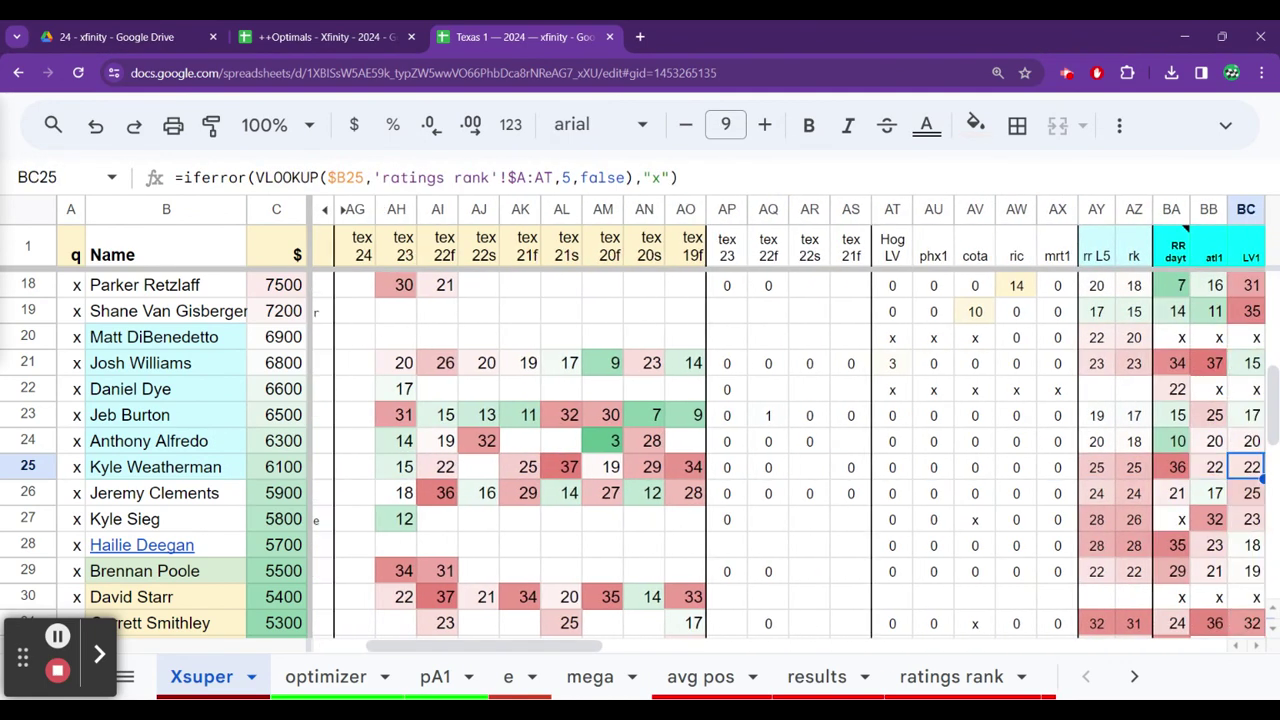
key("Left")
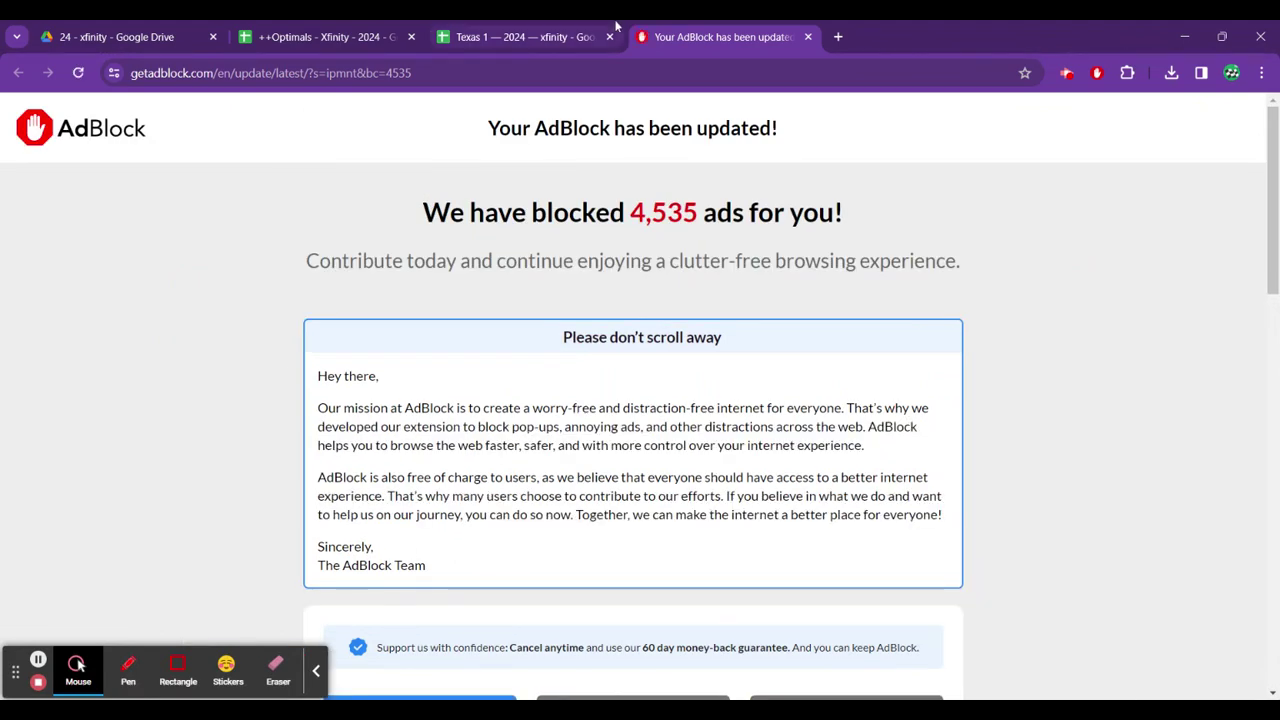
Close the AdBlock update page and go from the $6100 driver's LV1 ratings rank up to the $6500 driver's in BC23
left_click(808, 36)
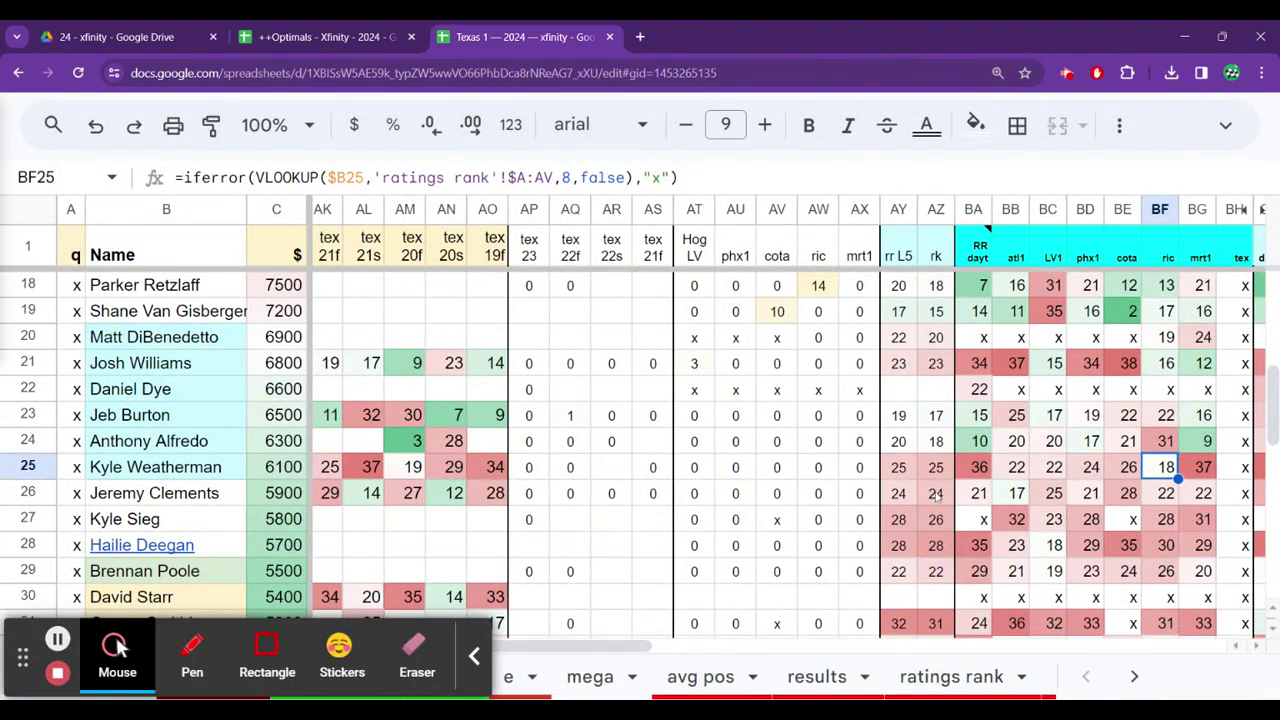
left_click(1047, 470)
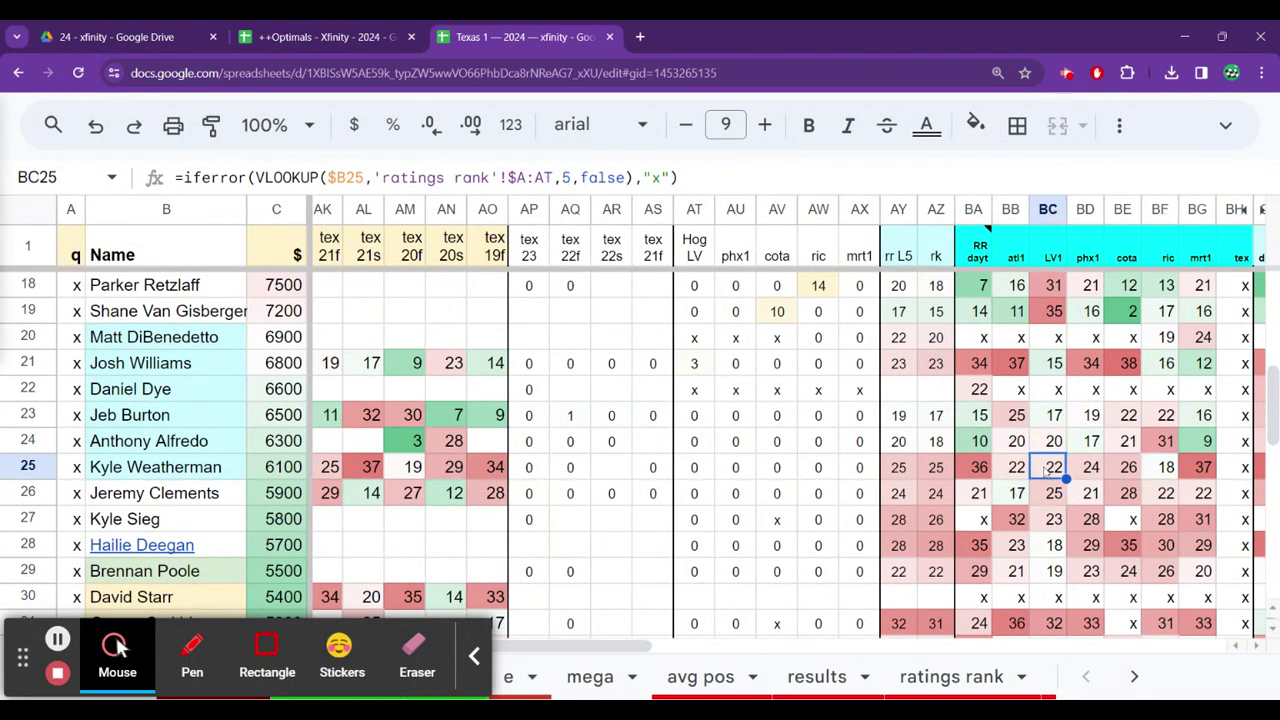
key("Up")
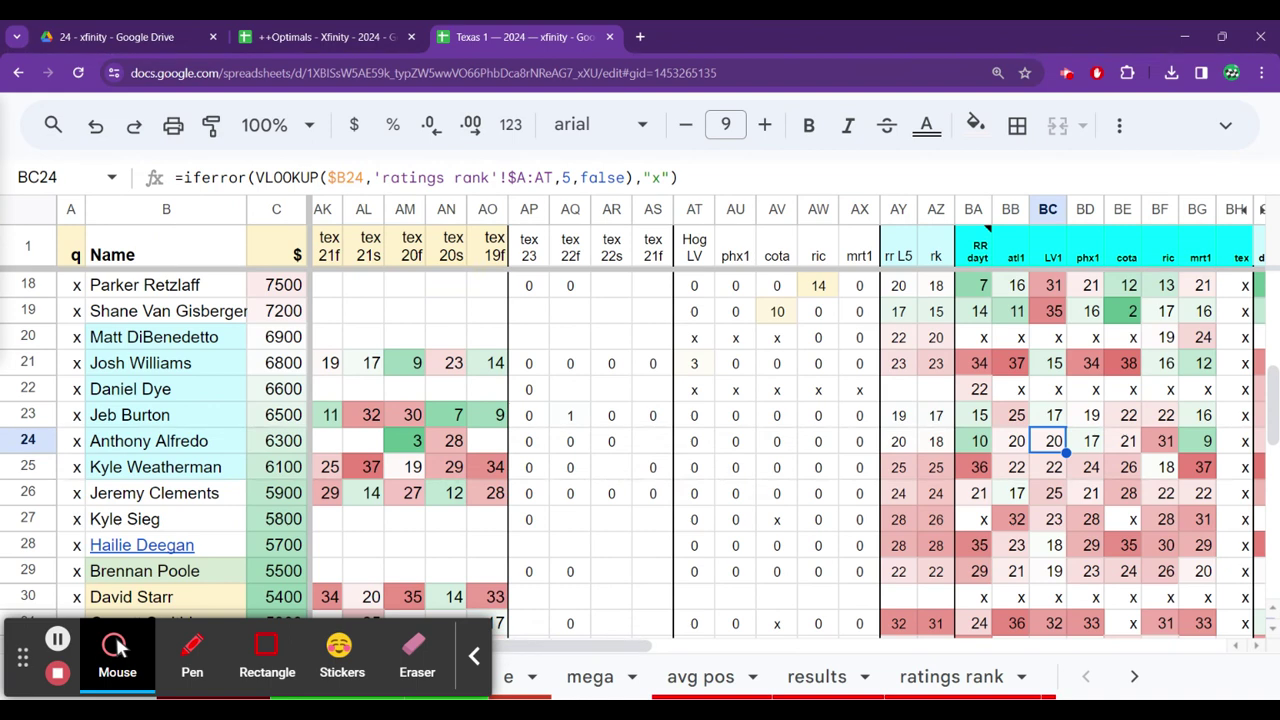
key("Up")
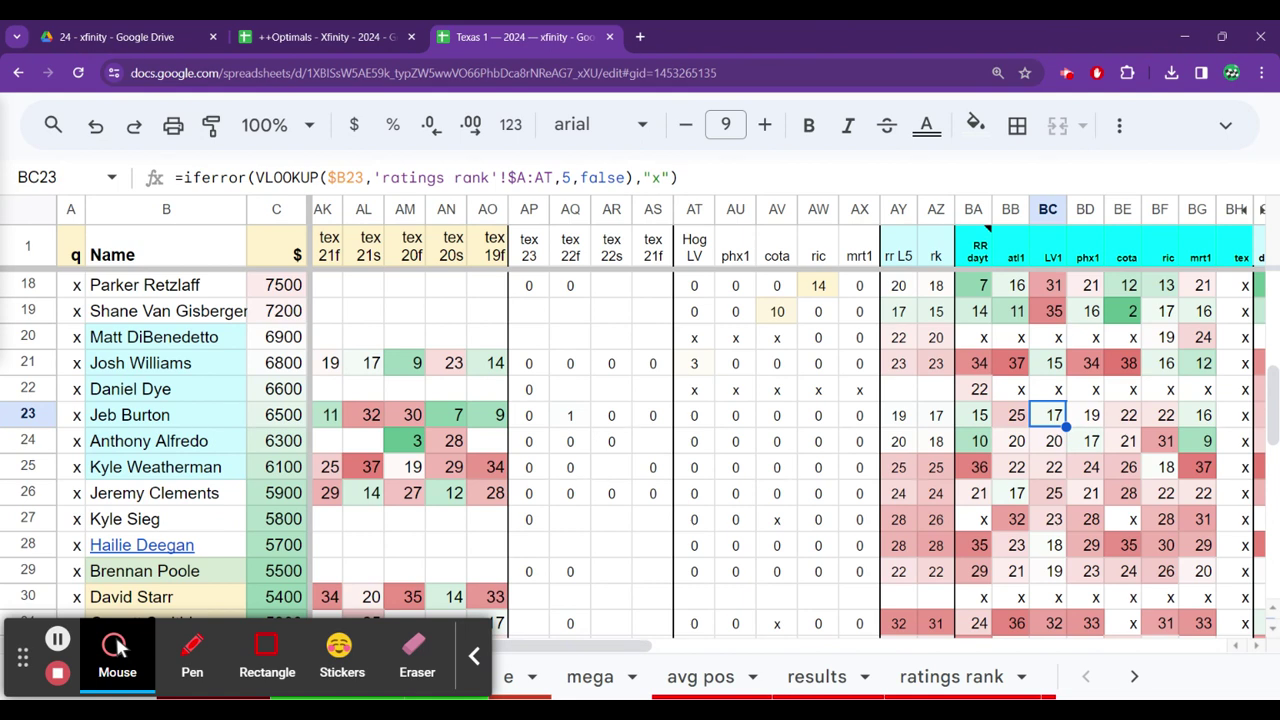
Check the $6500 driver's remaining ratings ranks and 2024 race results across row 23, through to CP23
key("Right")
key("Right")
key("Right")
key("Right")
key("Right")
key("Right")
key("Right")
key("Right")
key("Right")
key("Right")
key("Right")
key("Right")
key("Right")
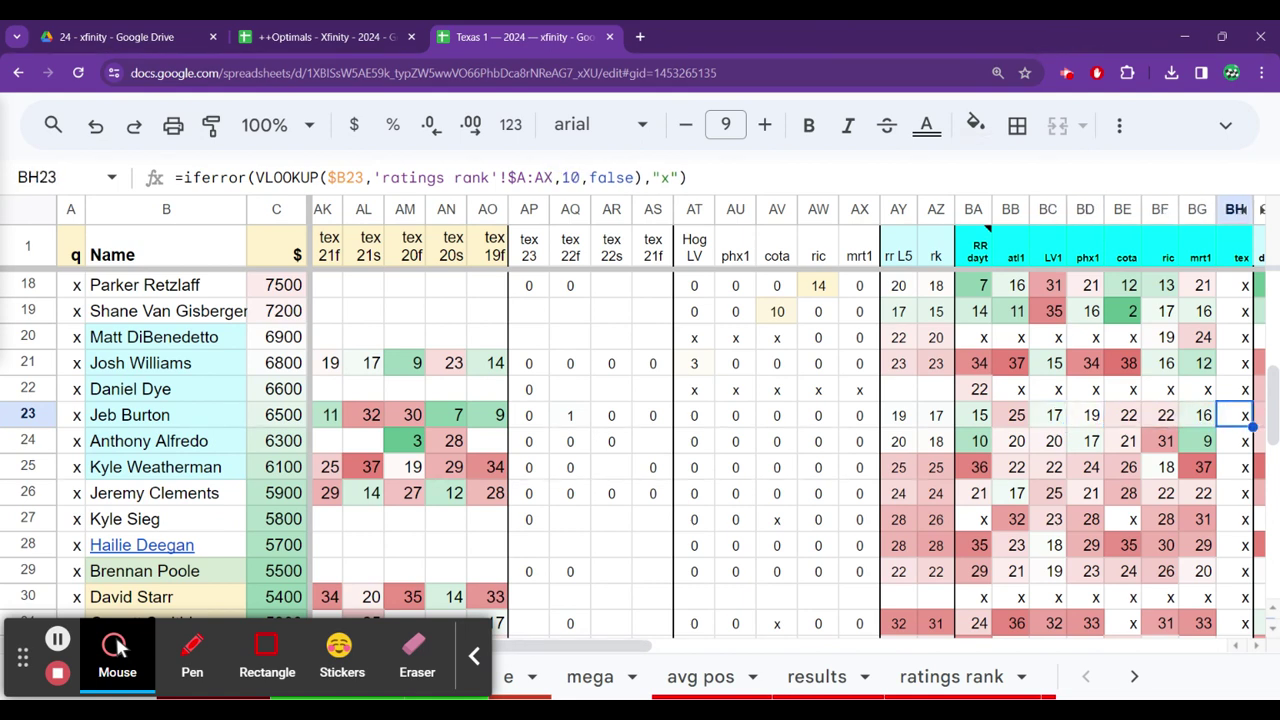
key("Right")
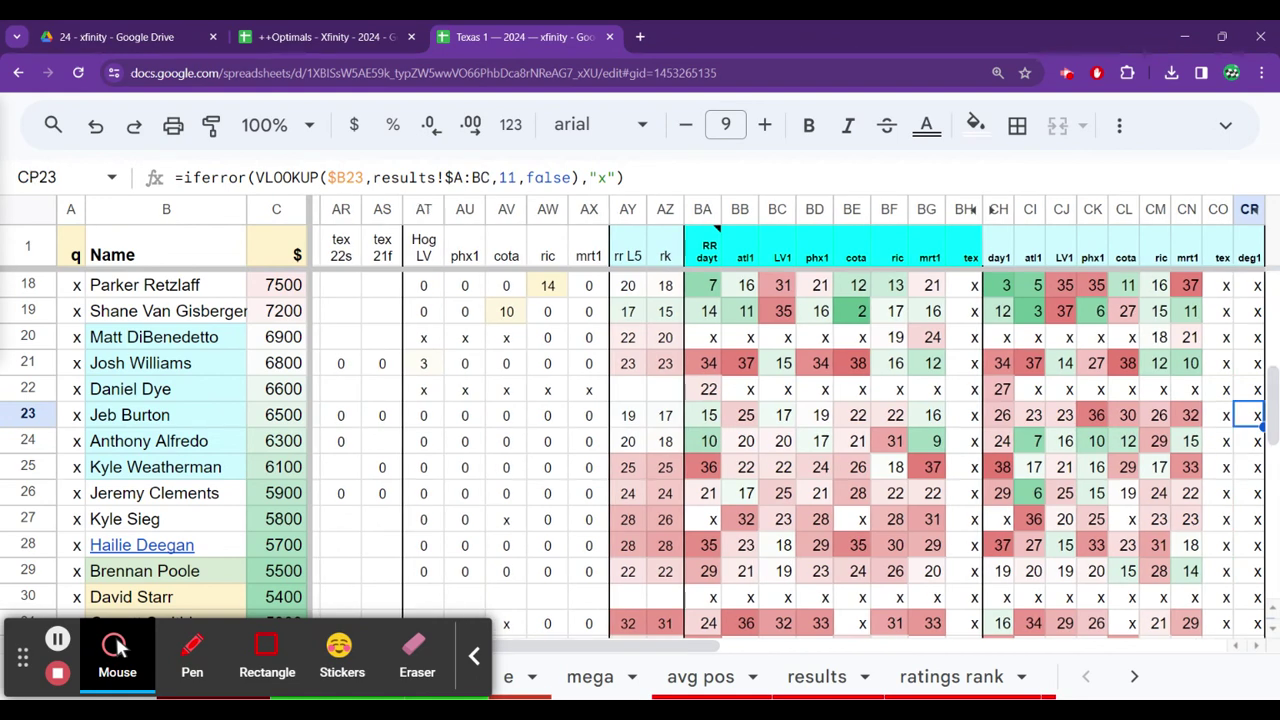
Go back through the $6500 driver's race results from mrt1 to day1 and return to the LV1 ratings rank in BC23
key("Left")
key("Left")
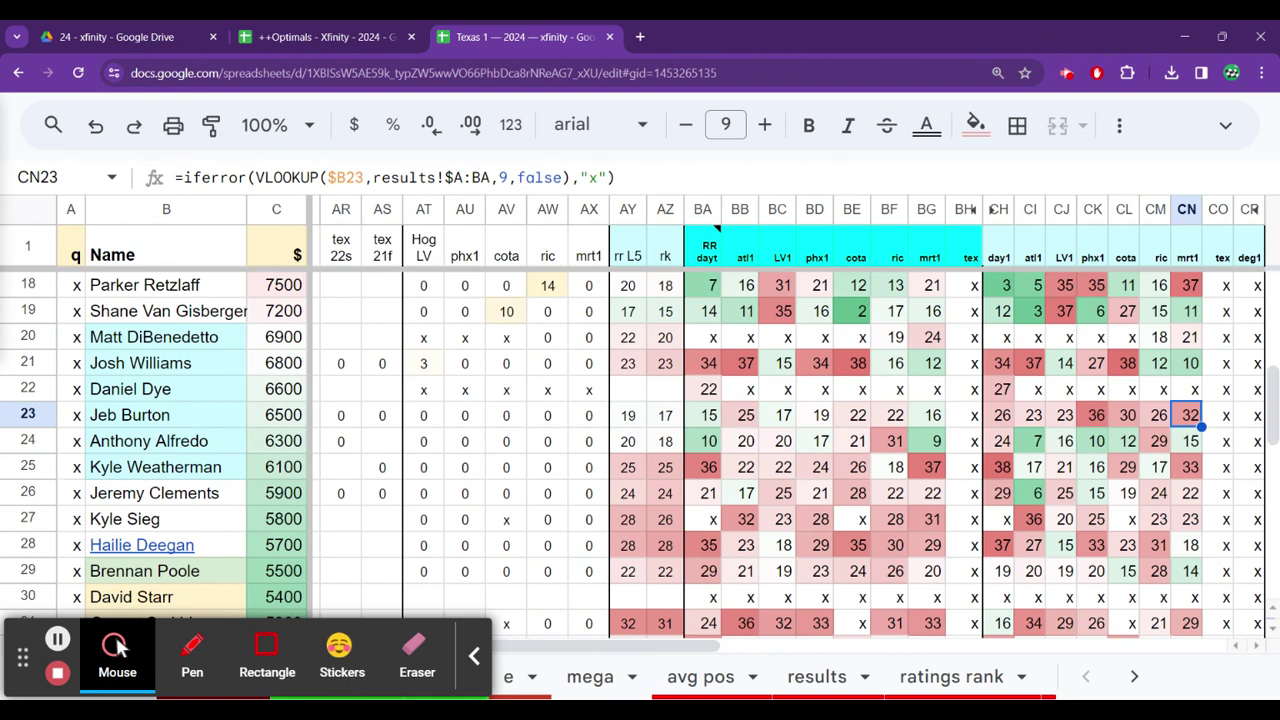
key("Left")
key("Left")
key("Left")
key("Left")
key("Left")
key("Left")
key("Left")
key("Left")
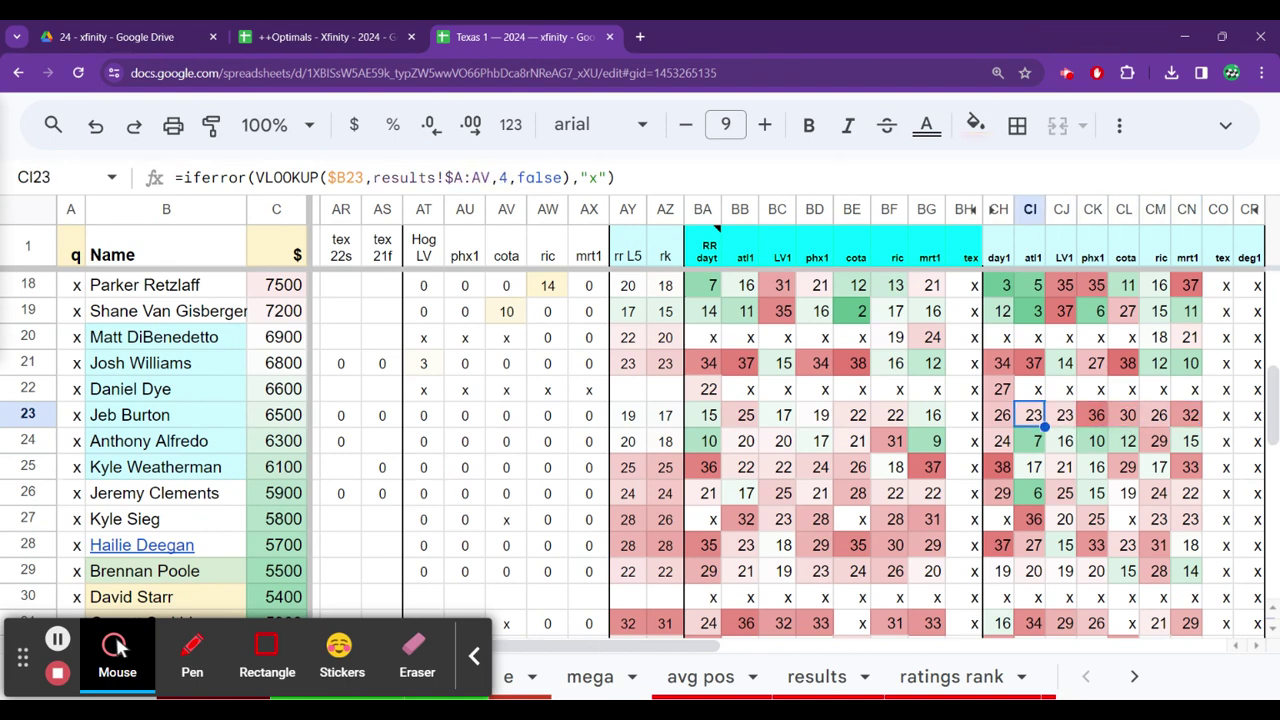
key("Left")
key("Left")
key("Left")
key("Left")
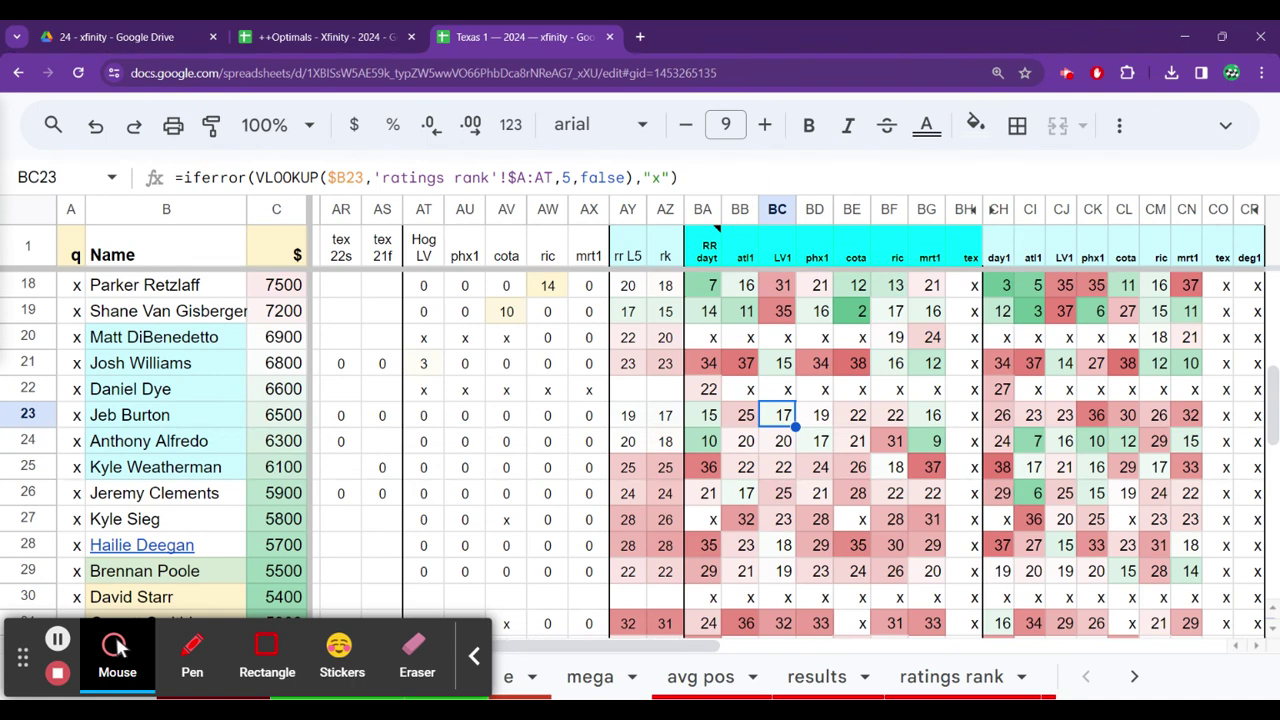
Compare the ratings ranks of the $6500 and $6300 drivers race by race in rows 23 and 24
key("Down")
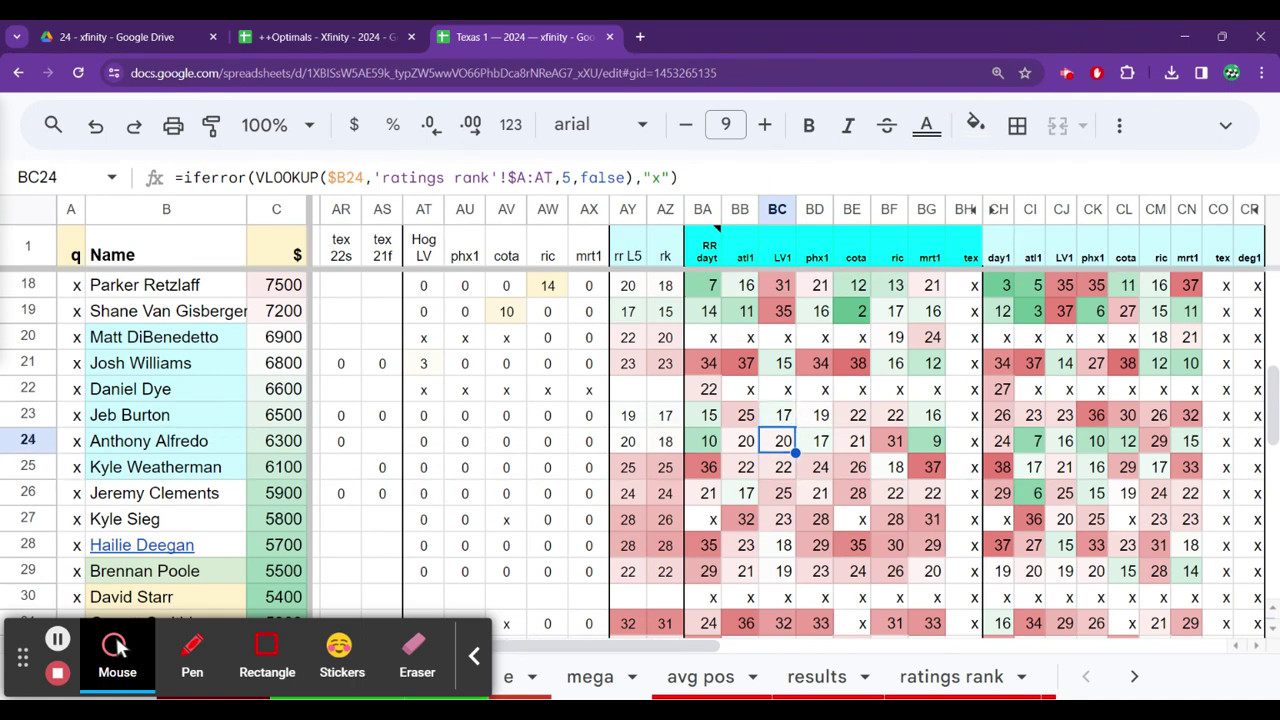
key("Right")
key("Right")
key("Right")
key("Right")
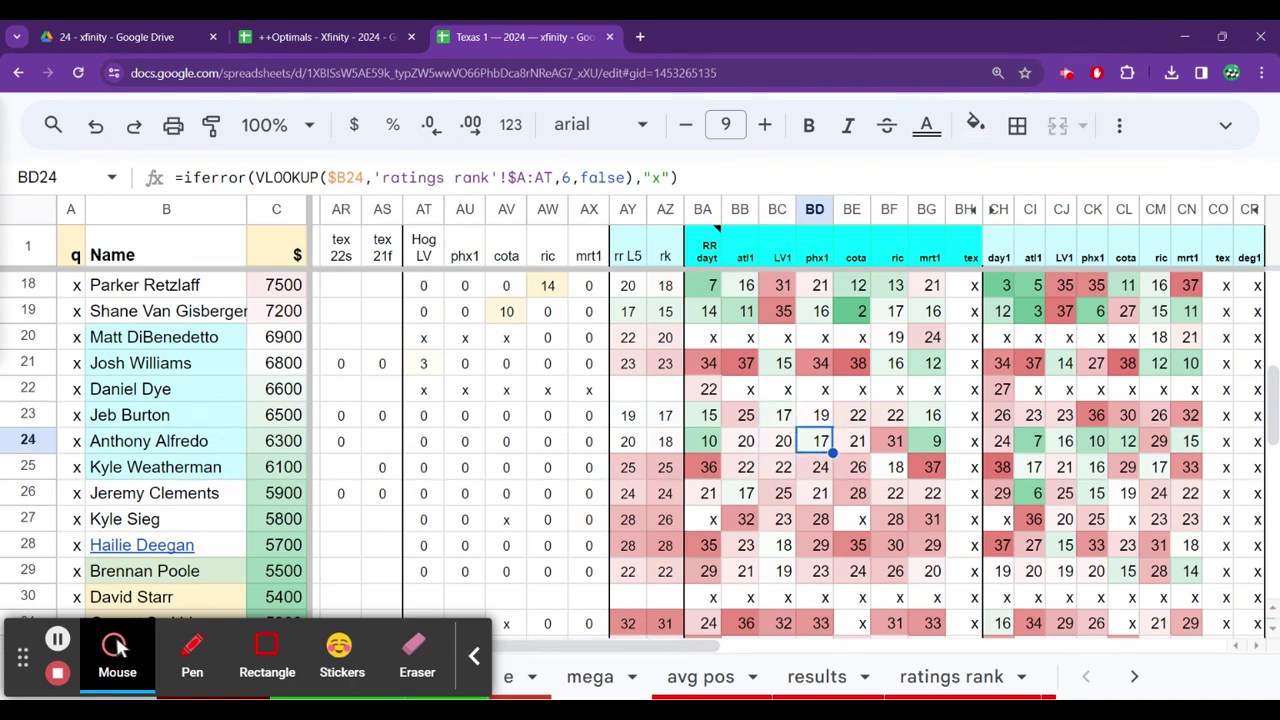
key("Up")
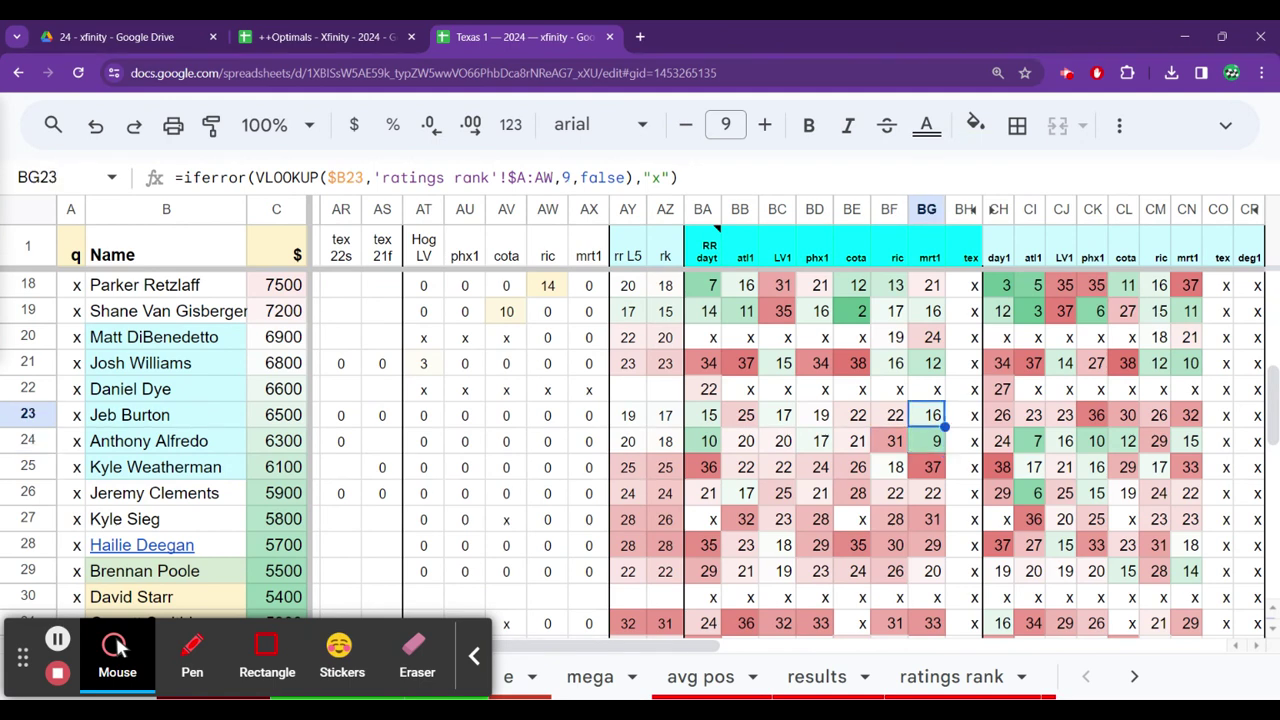
key("Left")
key("Left")
key("Left")
key("Left")
key("Left")
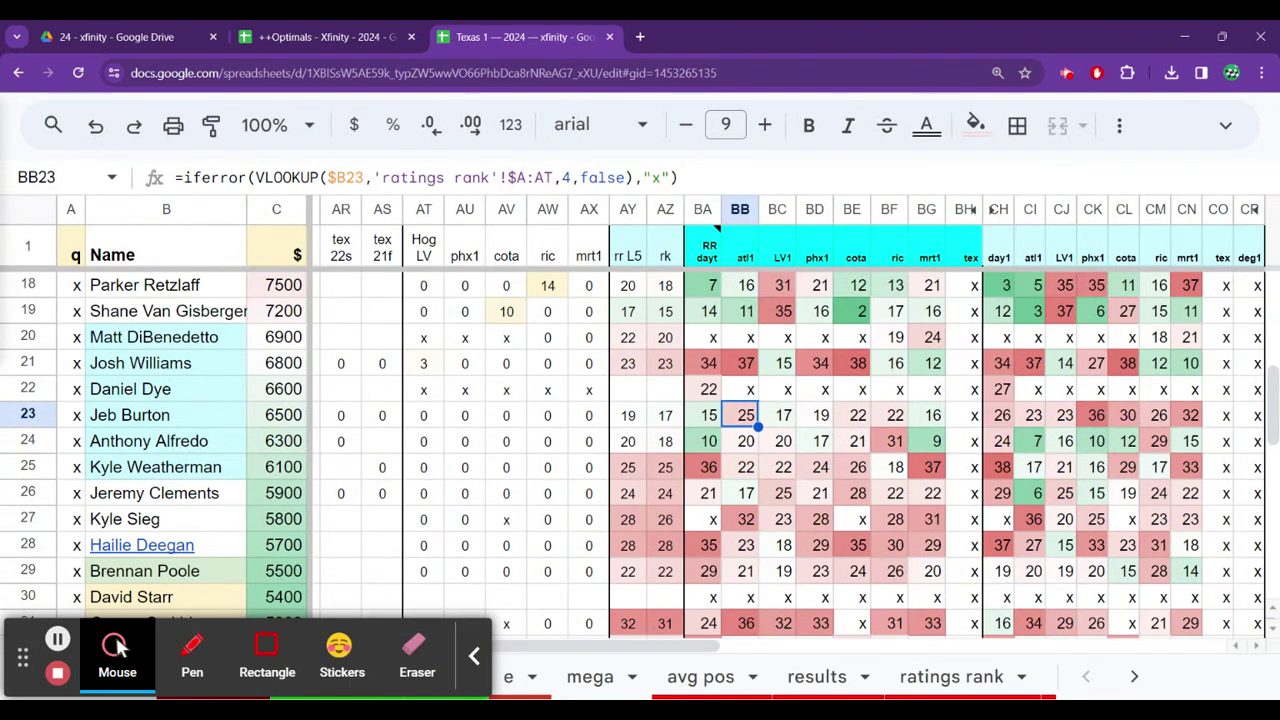
key("Down")
key("Right")
key("Right")
key("Right")
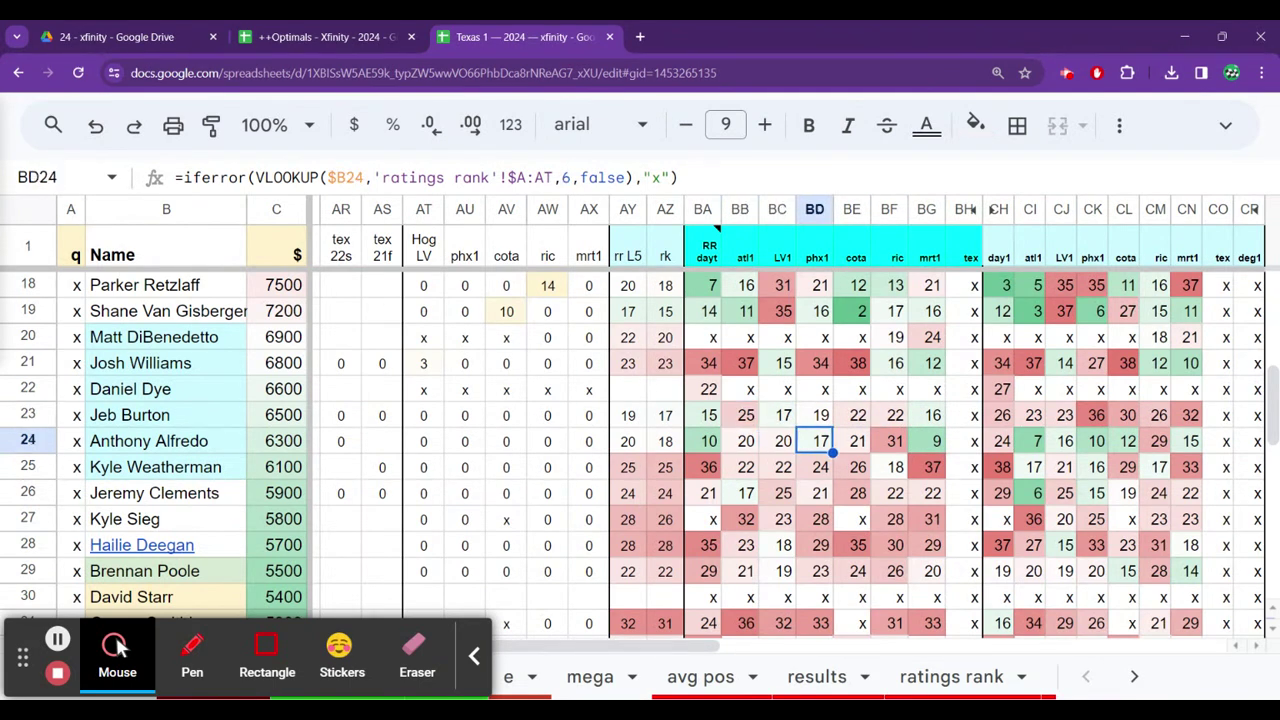
key("Up")
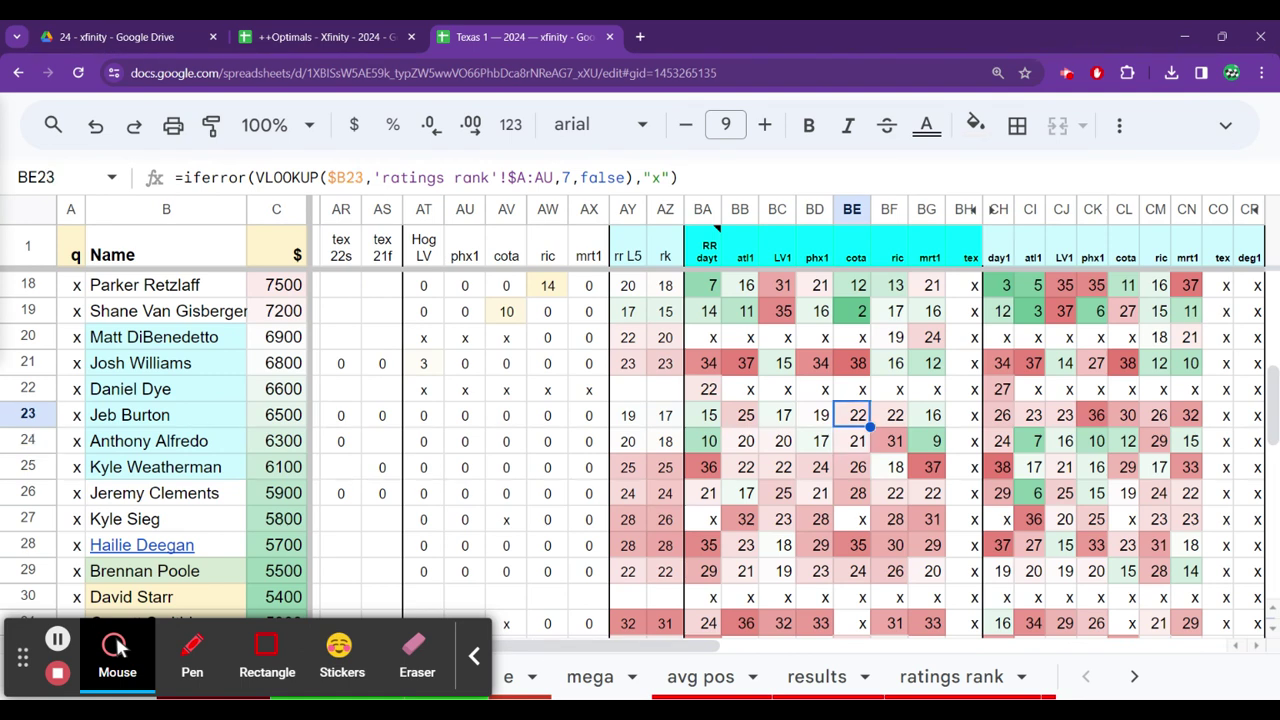
Review the $6500 driver's 2024 race results across row 23 up to the ric result in CM23
key("Right")
key("Right")
key("Right")
key("Right")
key("Right")
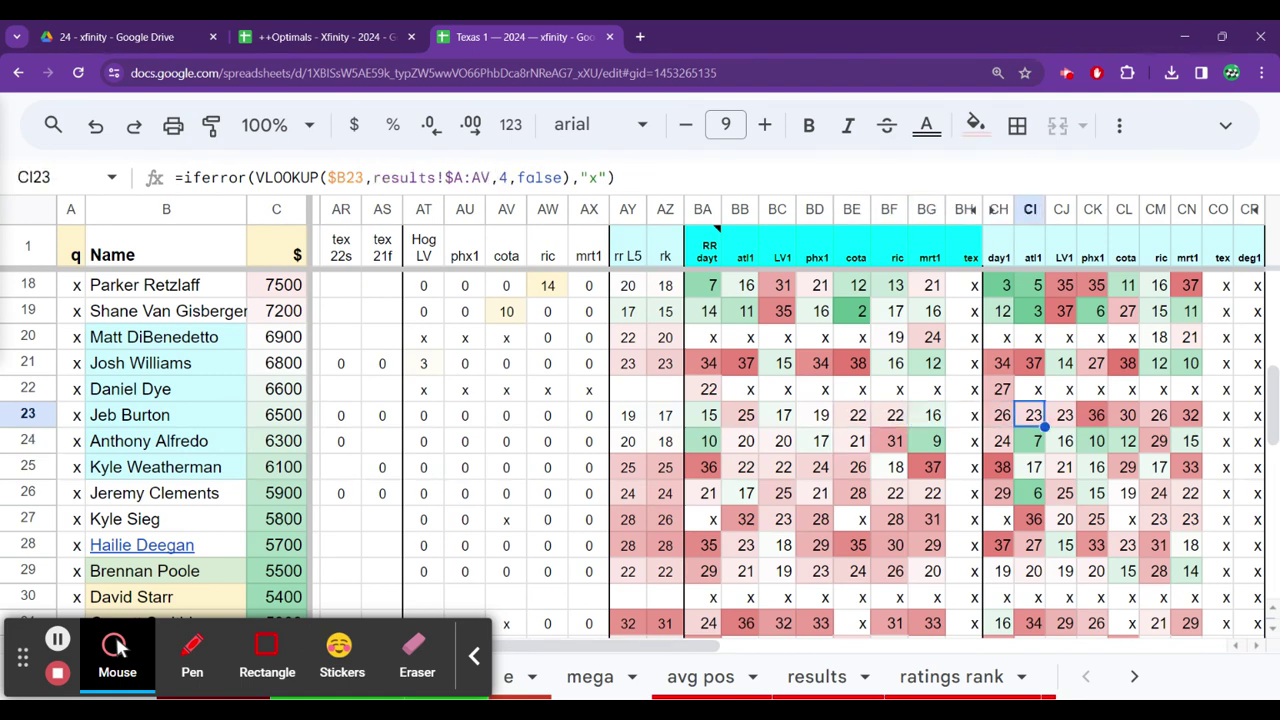
key("Right")
key("Right")
key("Right")
key("Right")
key("Right")
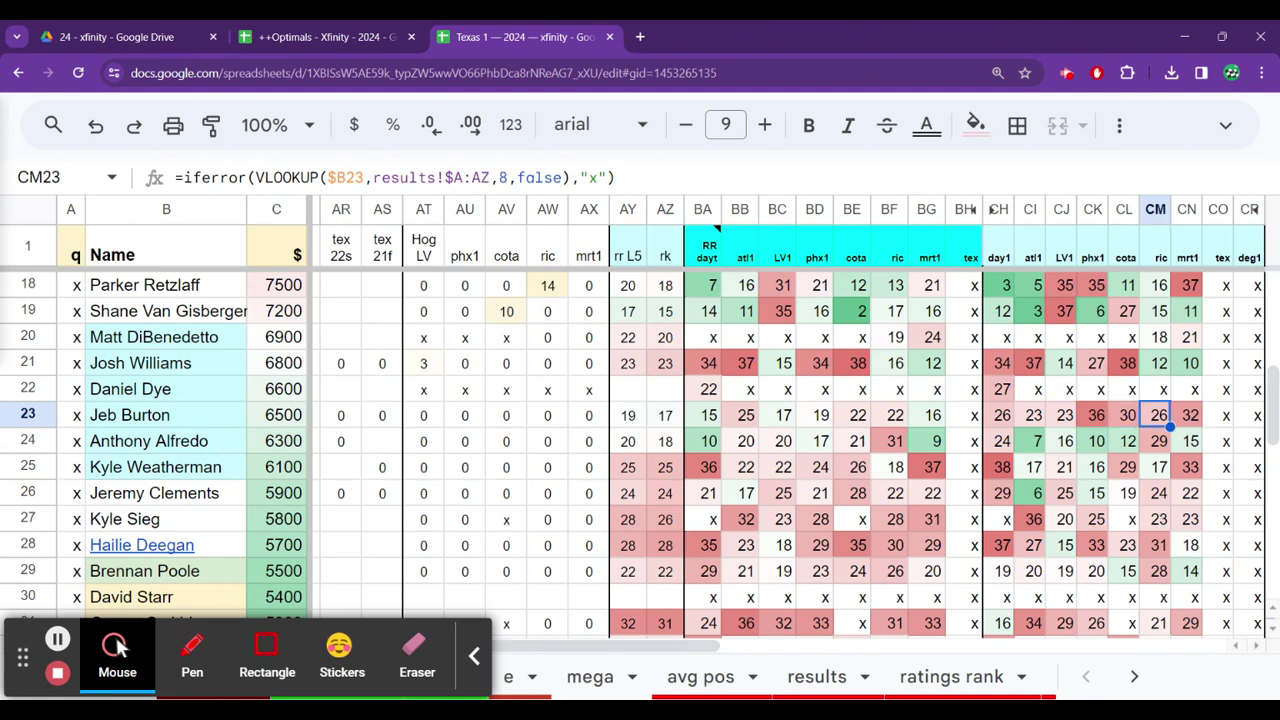
Review the $6300 driver's race results in row 24 from ric back to the atl1 result in CI24
key("Down")
key("Left")
key("Left")
key("Left")
key("Left")
key("Left")
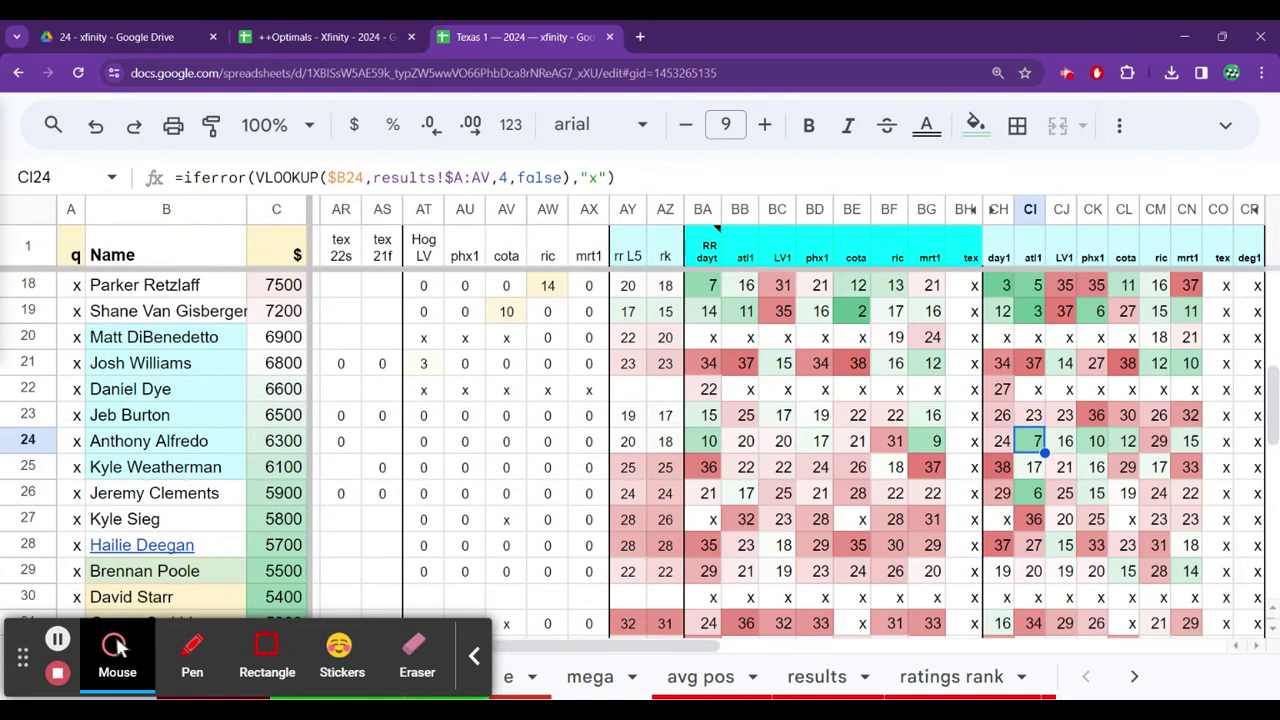
Compare the two drivers' atl1 and LV1 results, then check the $6300 driver's other results and return to CI24
key("Up")
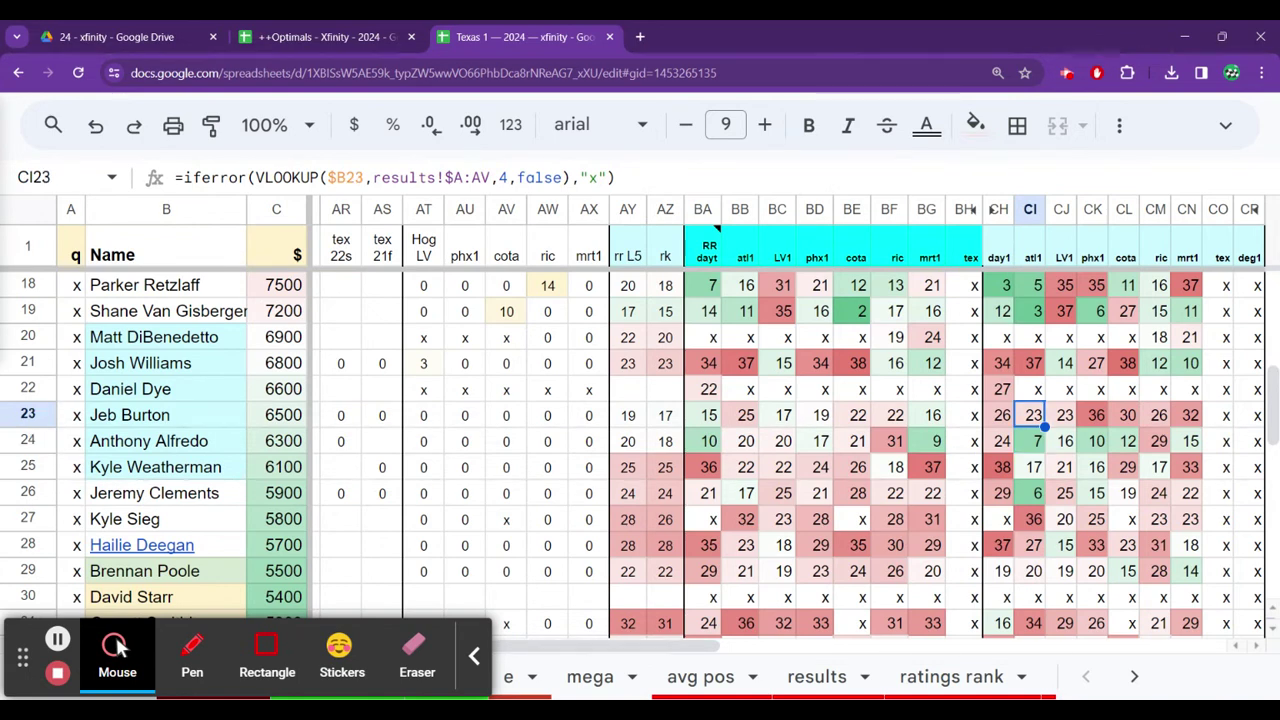
key("Right")
key("Down")
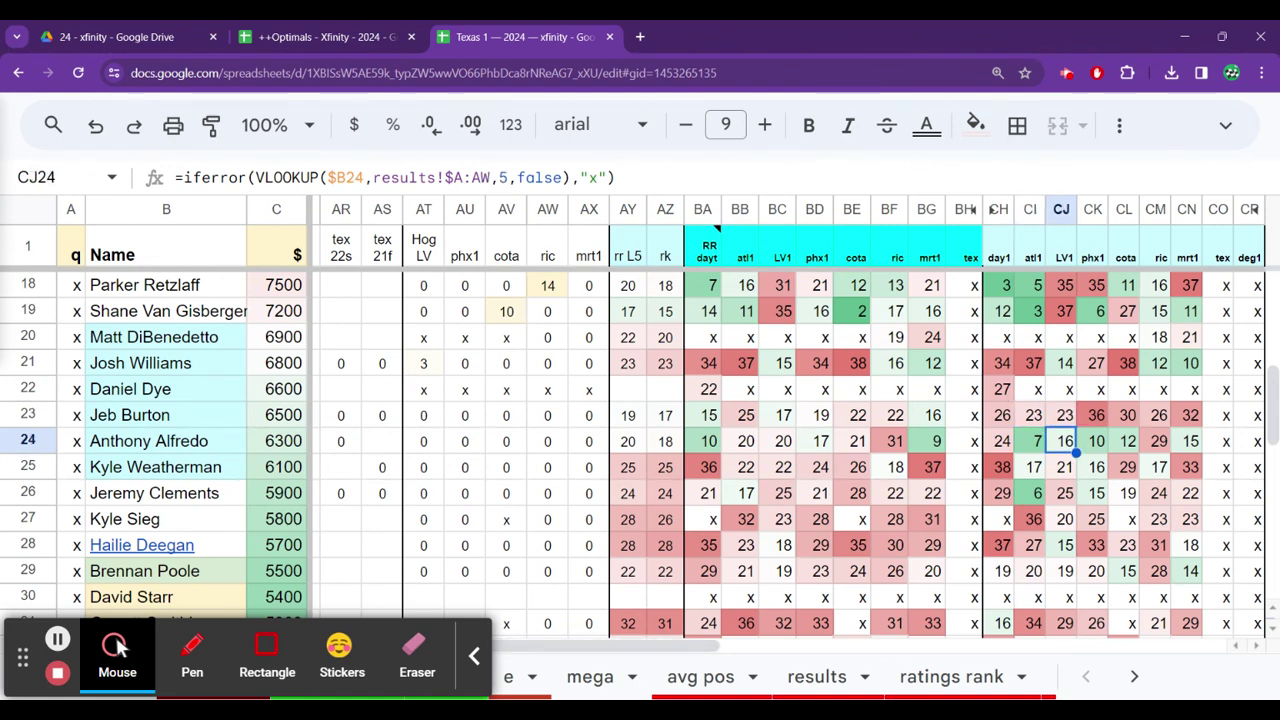
key("Right")
key("Right")
key("Right")
key("Right")
key("Left")
key("Left")
key("Left")
key("Left")
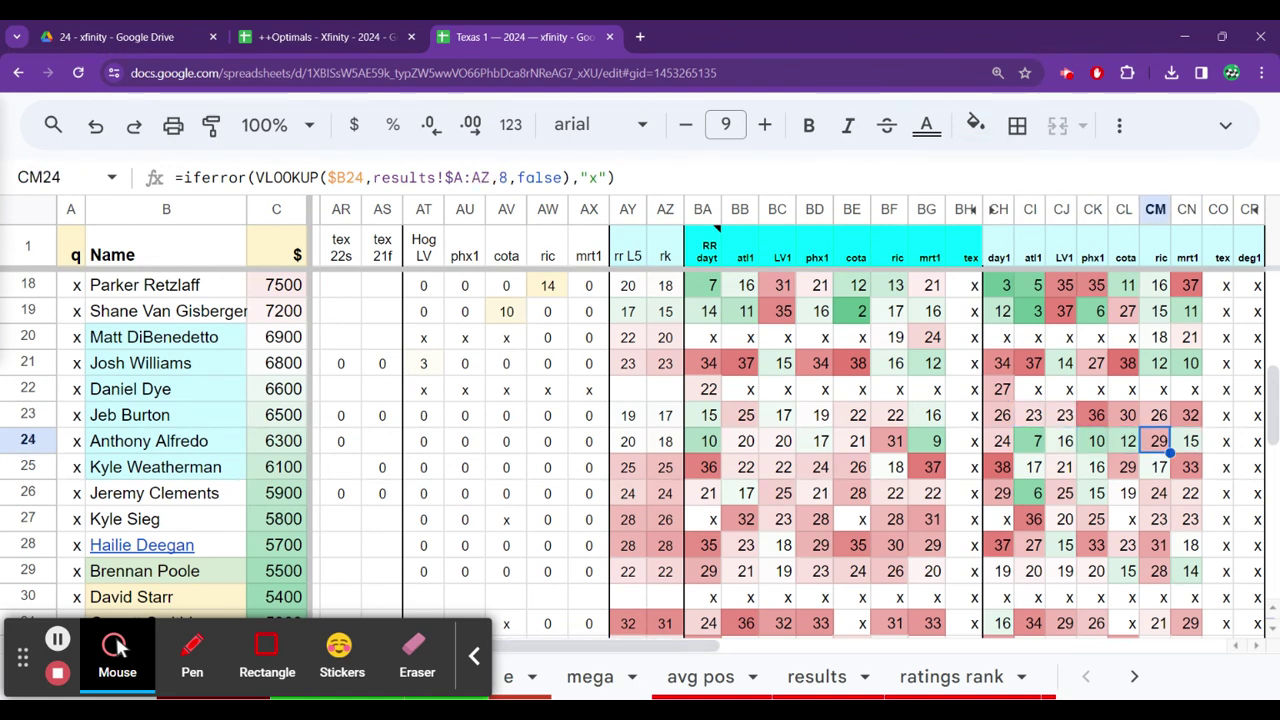
key("Left")
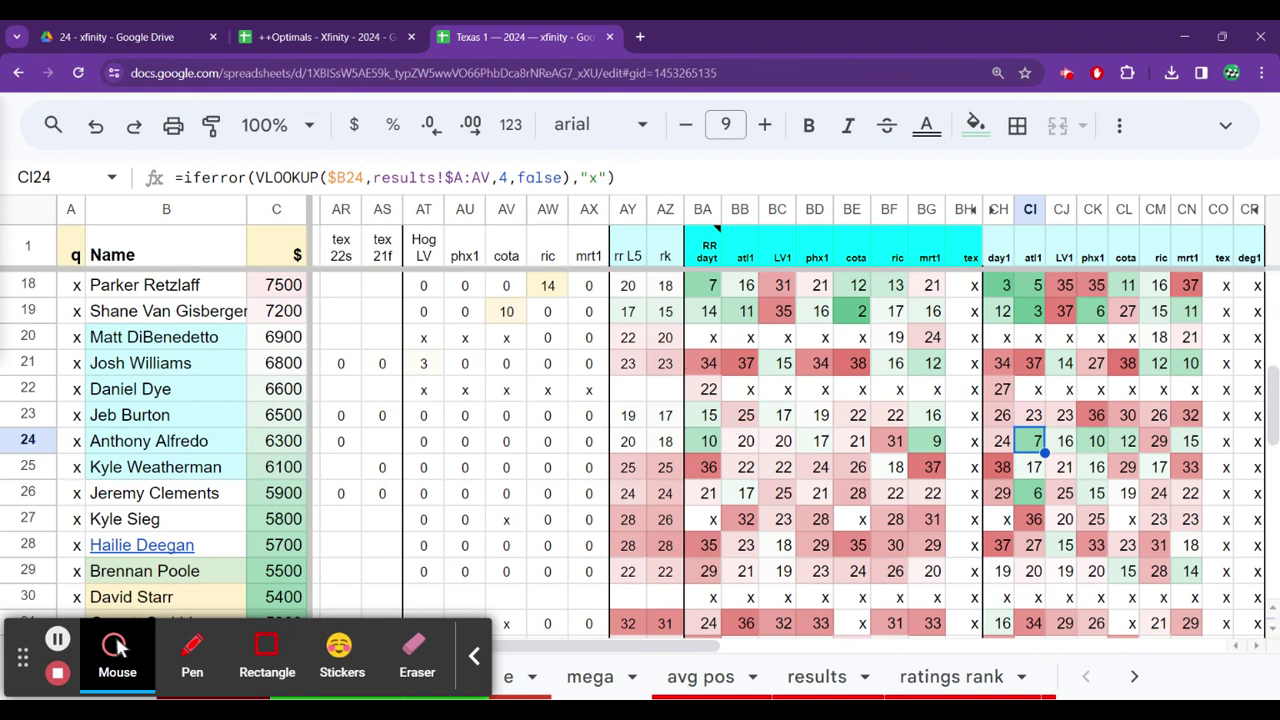
Scan the atl1 results upward from the $6300 driver to the $8500 driver in row 14
key("Up")
key("Up")
key("Up")
key("Up")
key("Up")
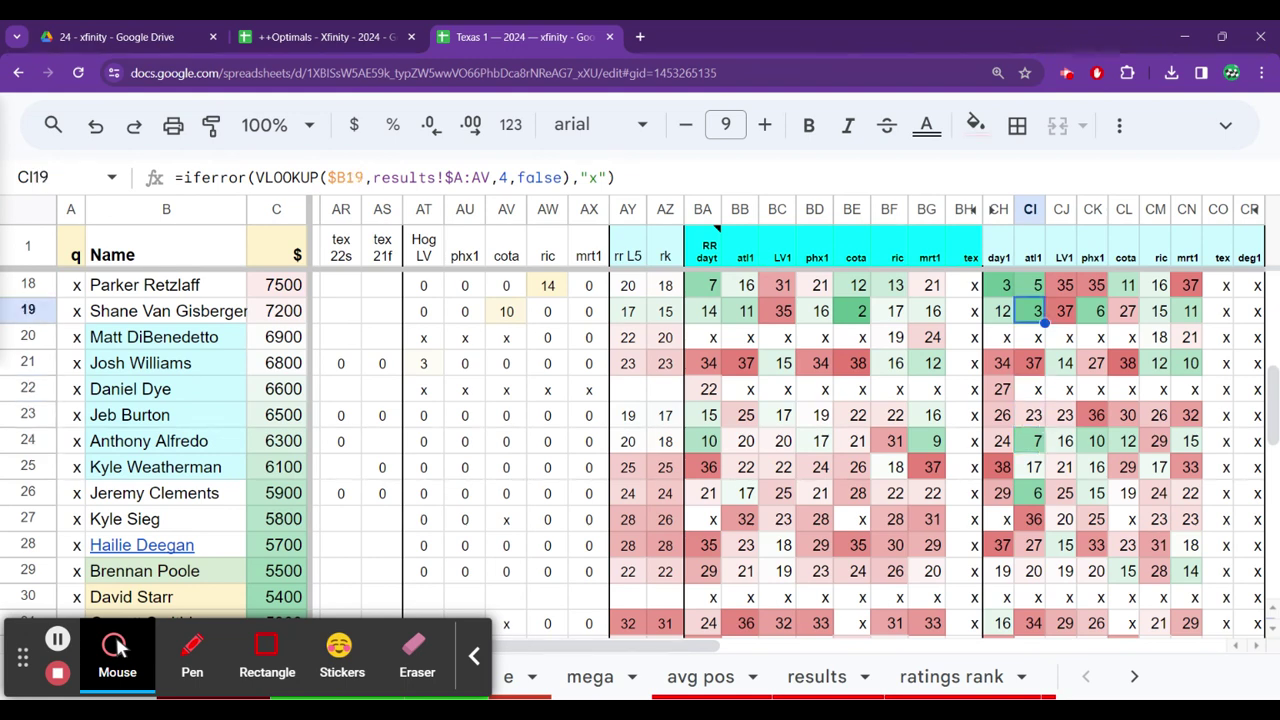
key("Up")
key("Up")
key("Up")
key("Up")
key("Up")
Scan the atl1 results down to the $5900 driver in row 26 and return to the $6600 driver's in CI22
key("Down")
key("Down")
key("Down")
key("Down")
key("Down")
key("Down")
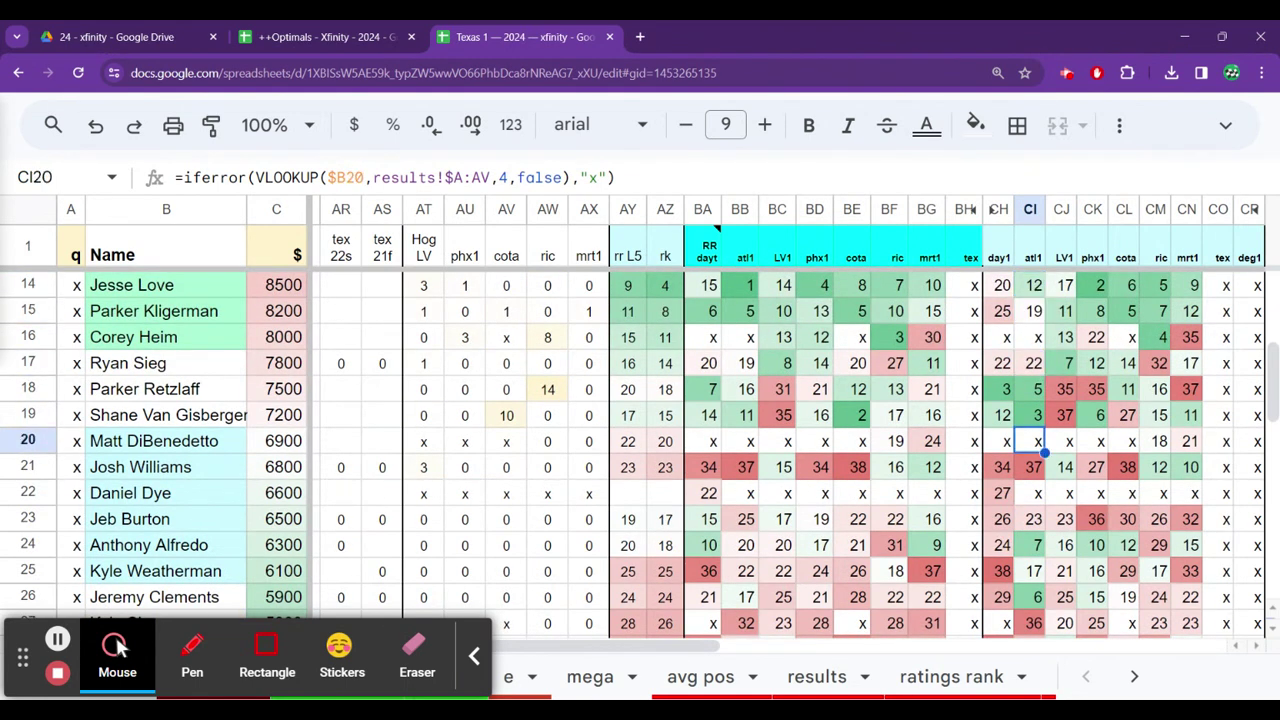
key("Down")
key("Down")
key("Down")
key("Down")
key("Down")
key("Down")
key("Up")
key("Up")
key("Up")
key("Up")
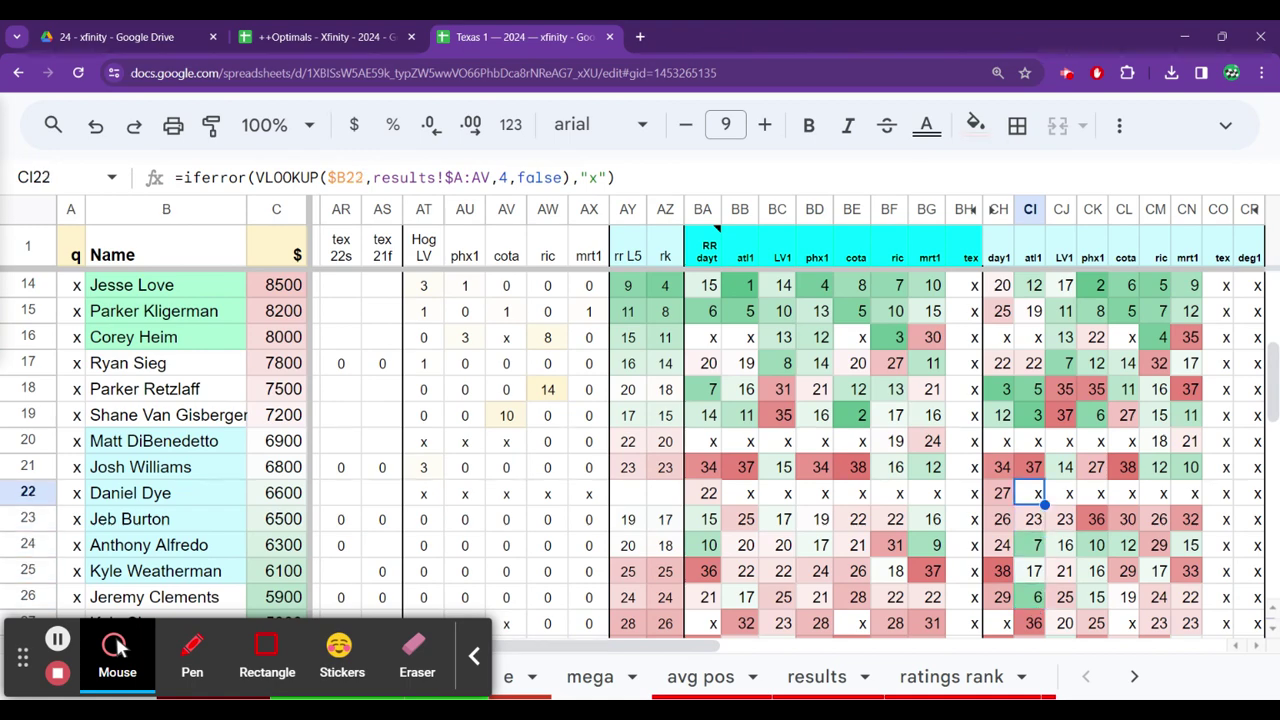
Go back across row 22 past the $6600 driver's ratings ranks, hog values and Texas history to the salary in C22
key("Left")
key("Left")
key("Left")
key("Left")
key("Left")
key("Left")
key("Left")
key("Left")
key("Left")
key("Left")
key("Left")
key("Left")
key("Left")
key("Left")
key("Left")
key("Left")
key("Left")
key("Left")
key("Left")
key("Left")
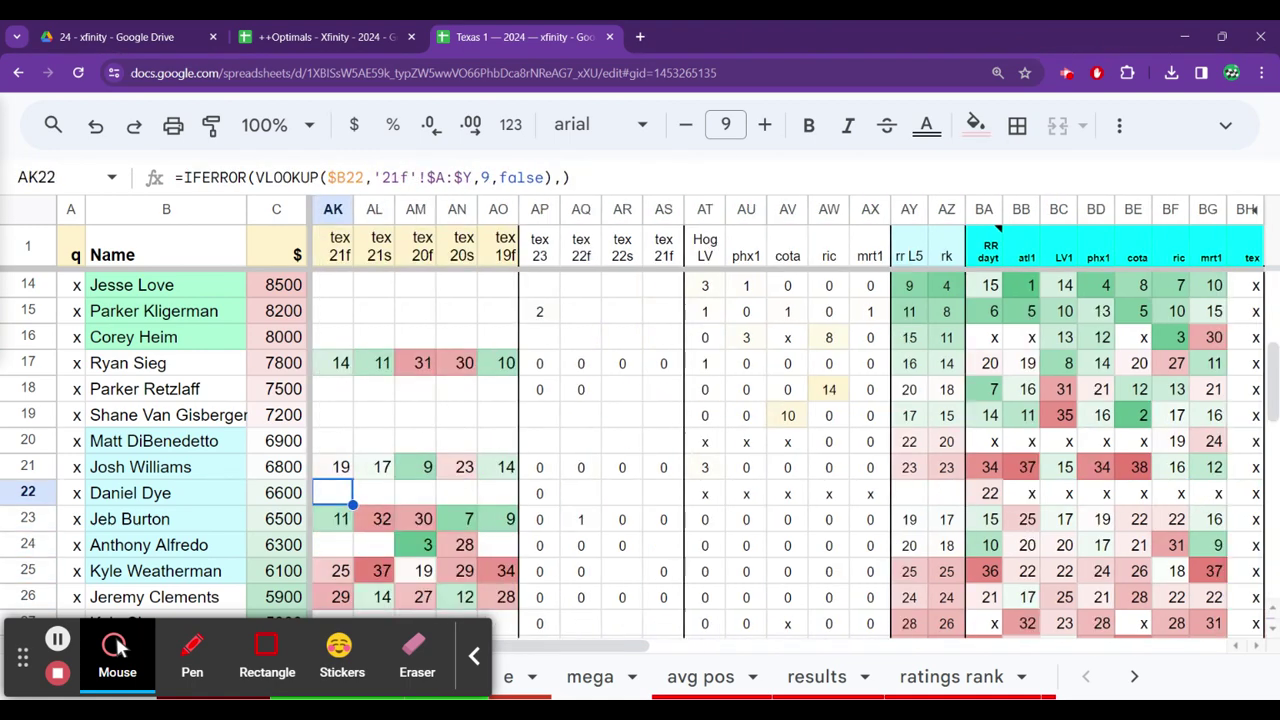
key("Left")
key("Left")
key("Left")
key("Left")
key("Left")
key("Left")
key("Left")
key("Left")
key("Left")
key("Right")
key("Right")
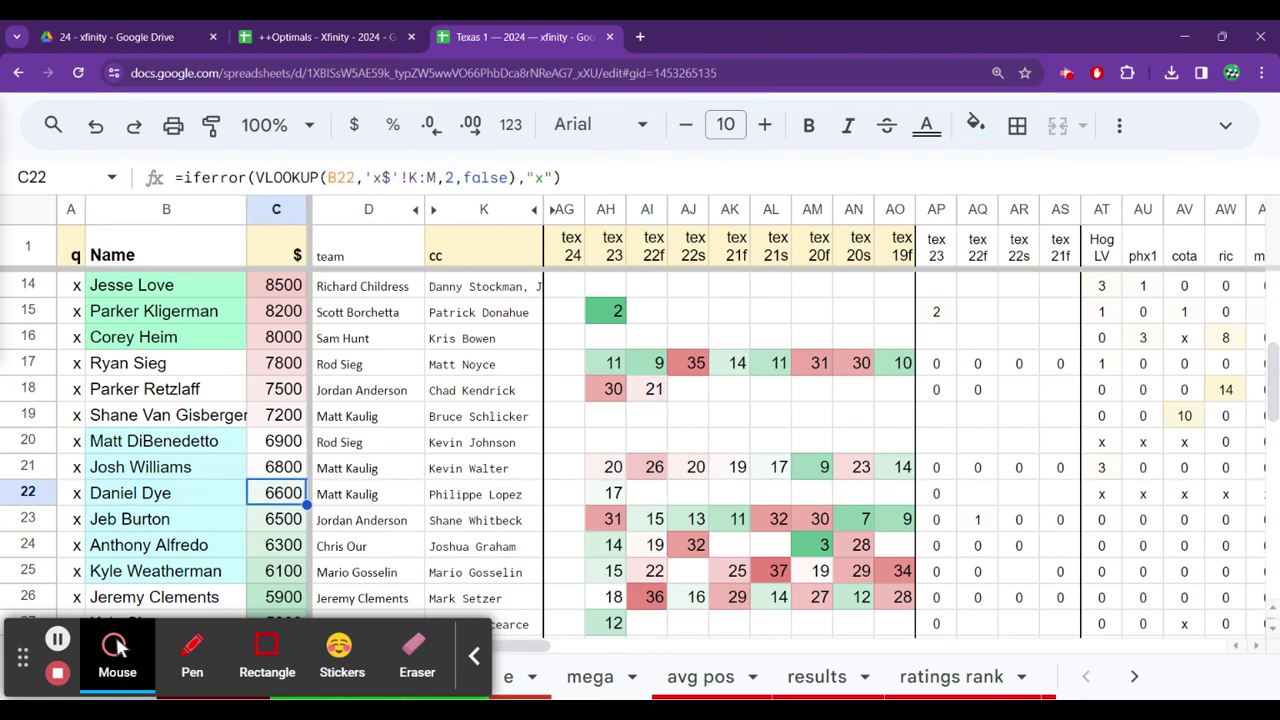
Go across row 22 to the $6600 driver's Texas history and check the tex 23 and tex 22f results
key("Right")
key("Right")
key("Right")
key("Right")
key("Right")
key("Right")
key("Right")
key("Left")
key("Left")
key("Left")
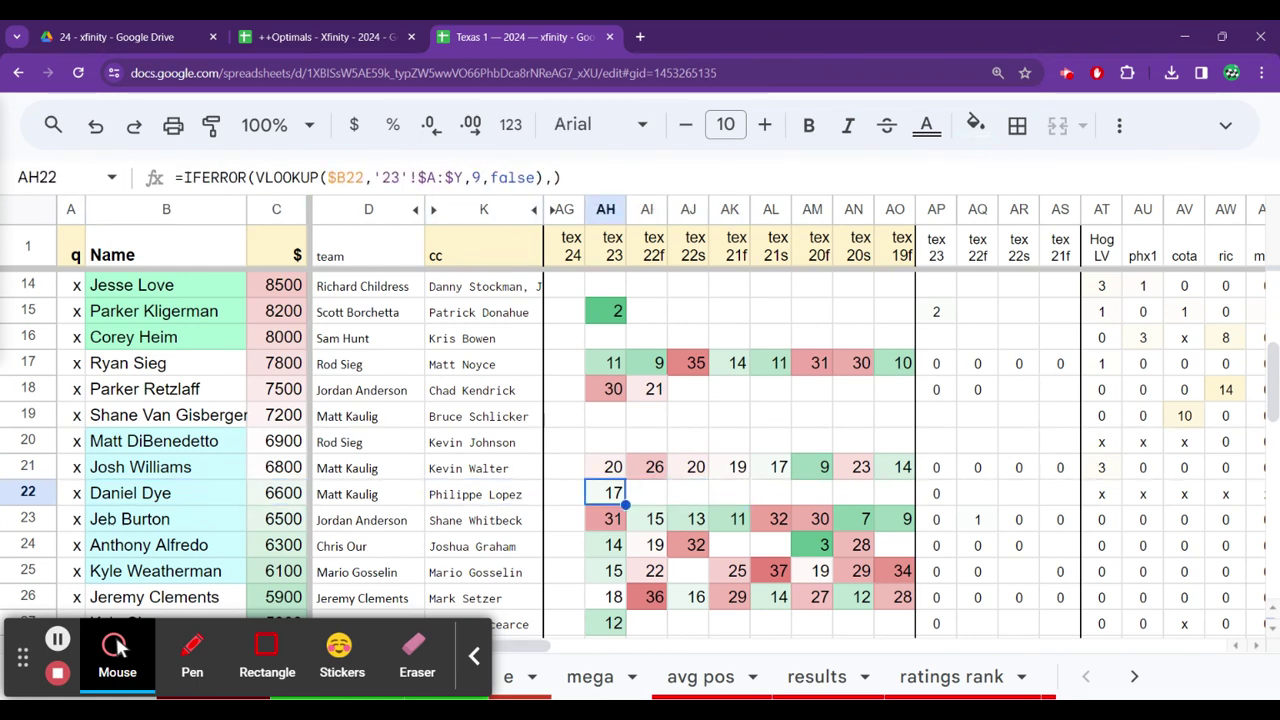
key("Right")
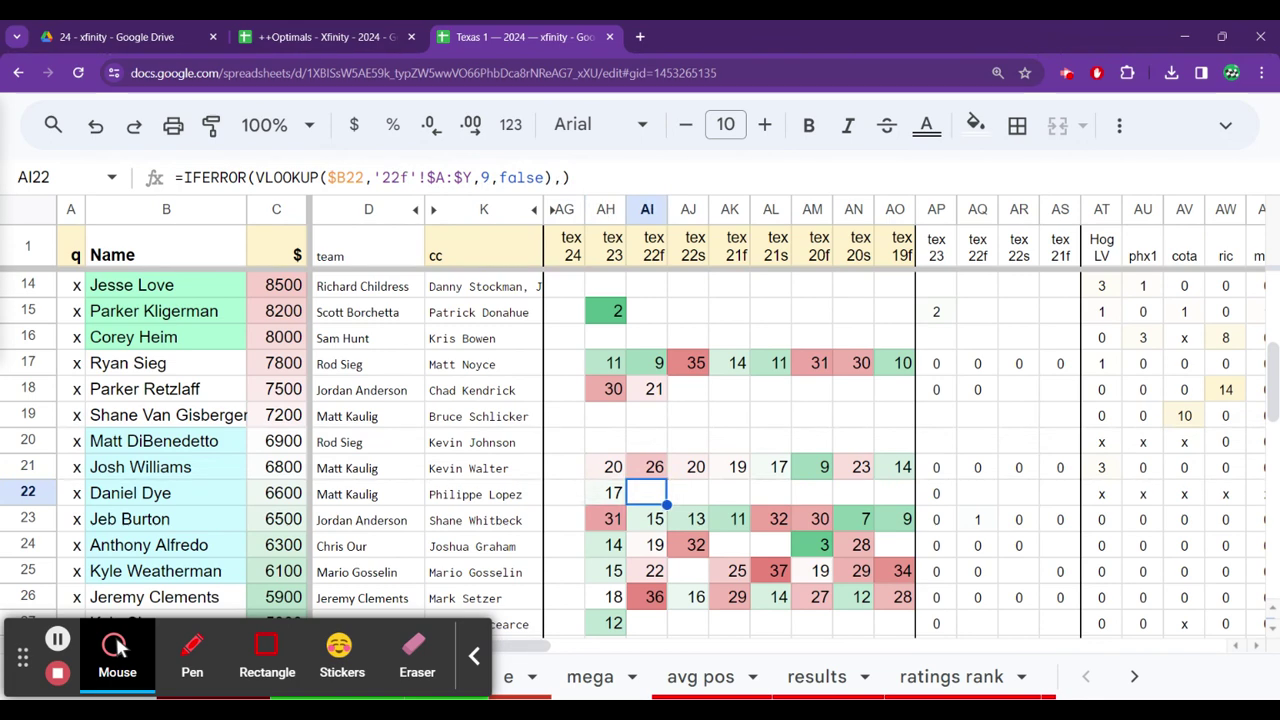
Compare the tex 22f results of the $6800 to $6300 drivers, ending at the $6900 driver's in AI20
key("Up")
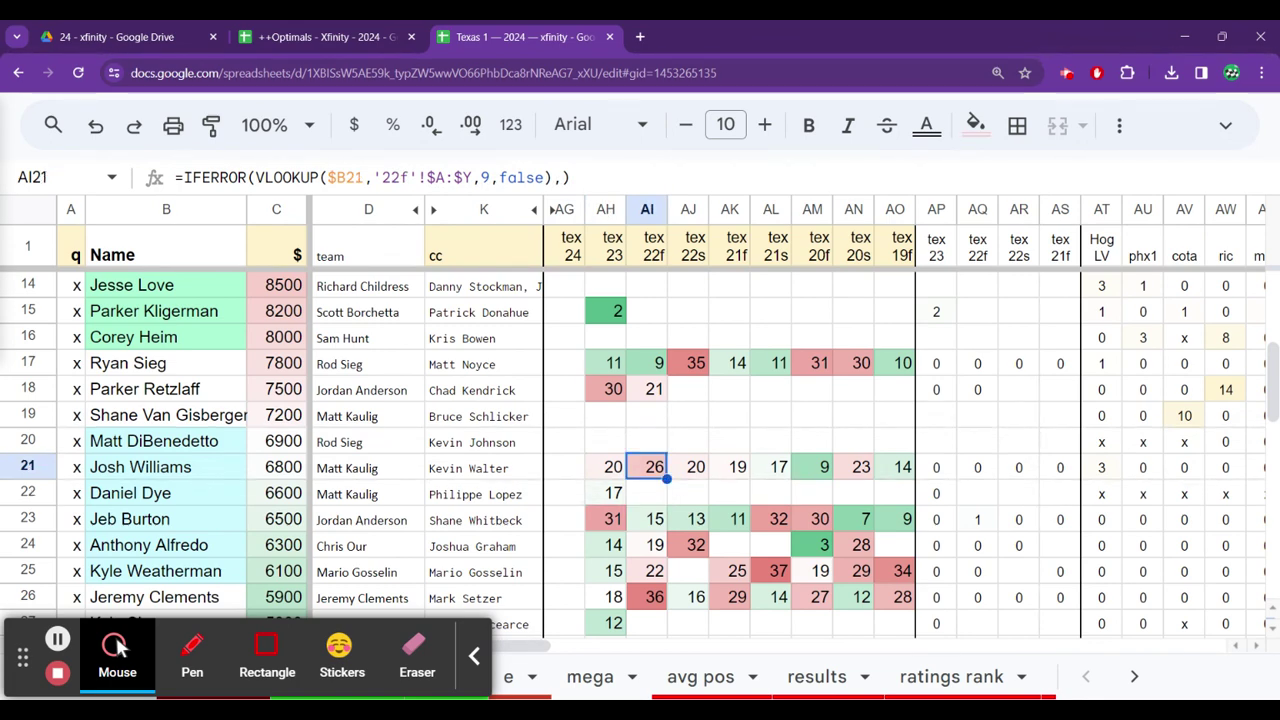
key("Down")
key("Down")
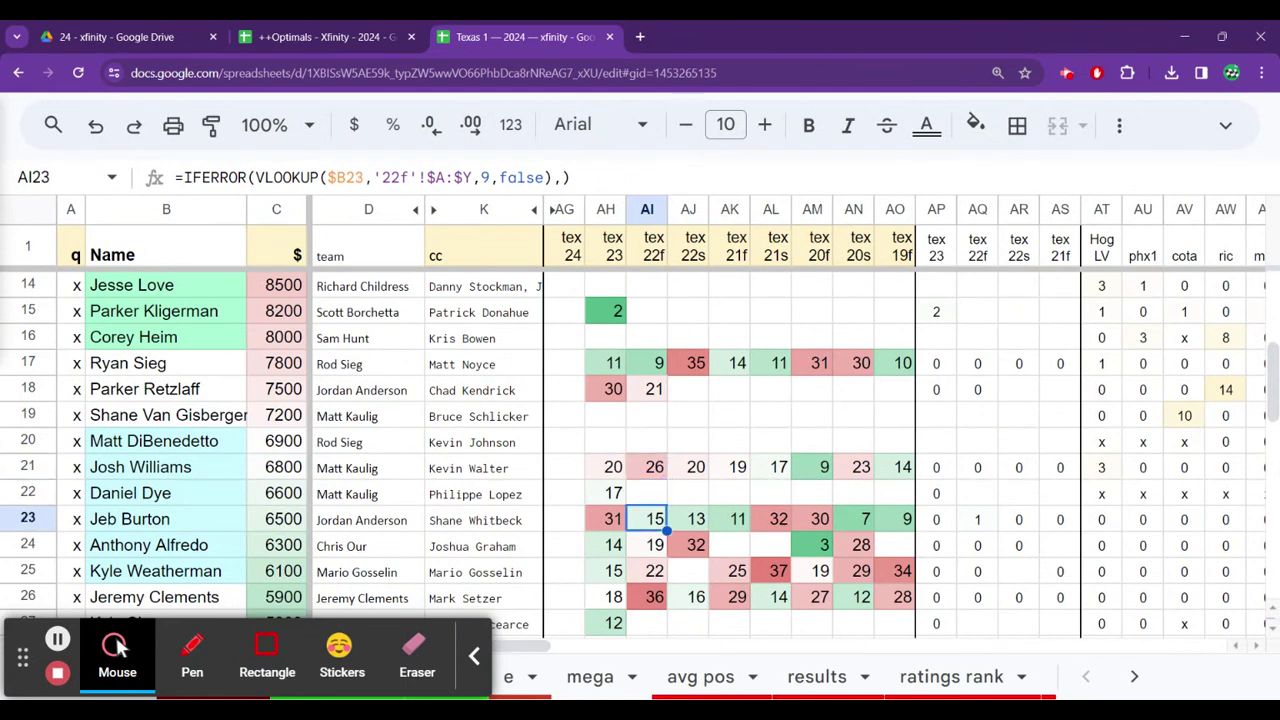
key("Down")
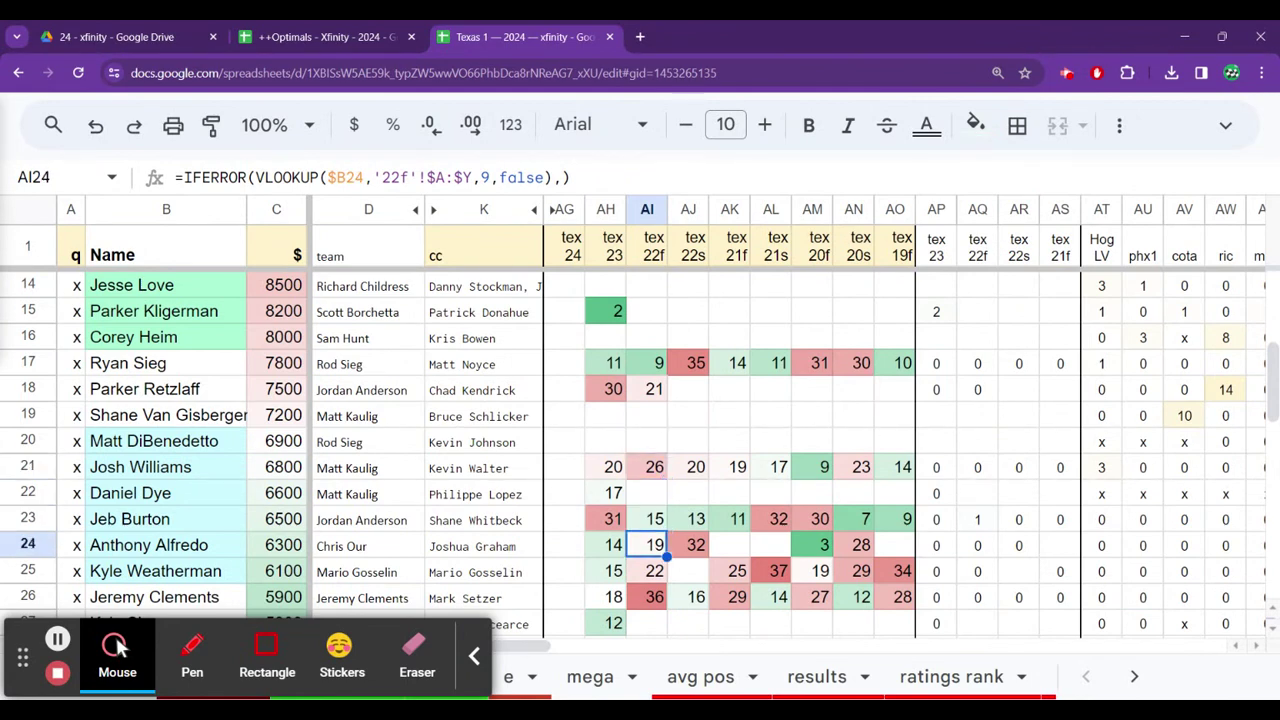
key("Up")
key("Up")
key("Up")
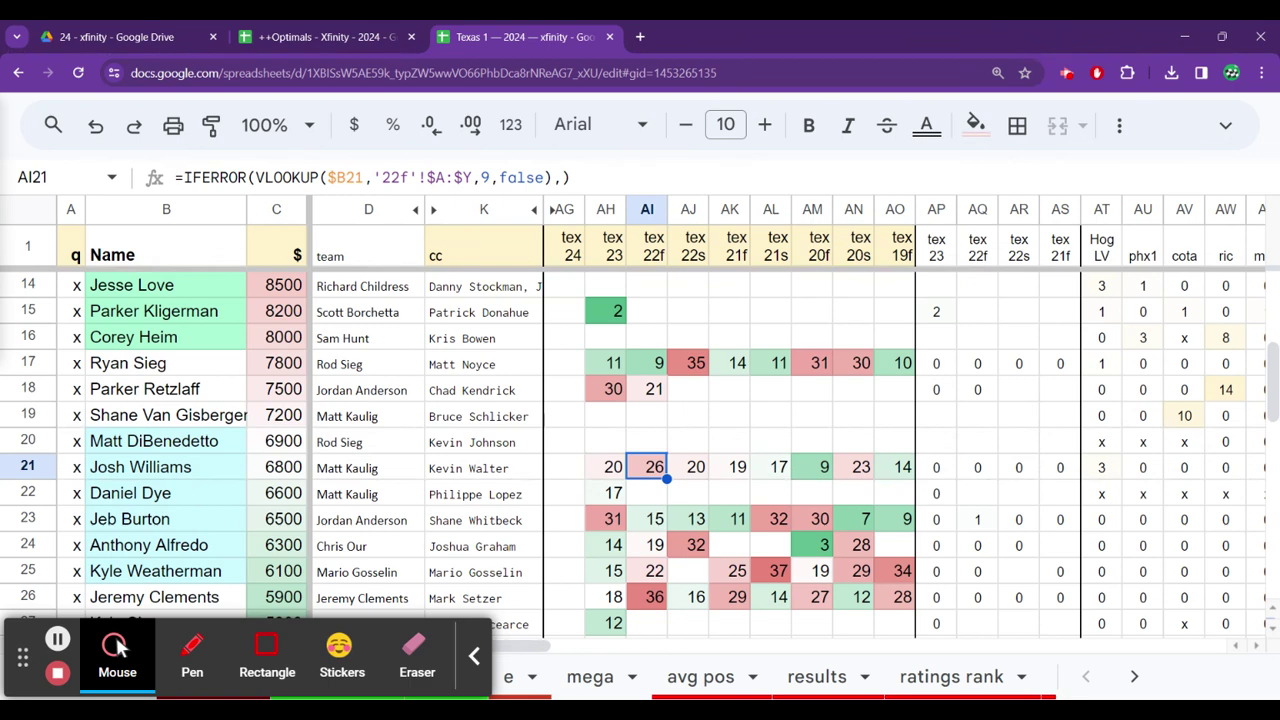
key("Up")
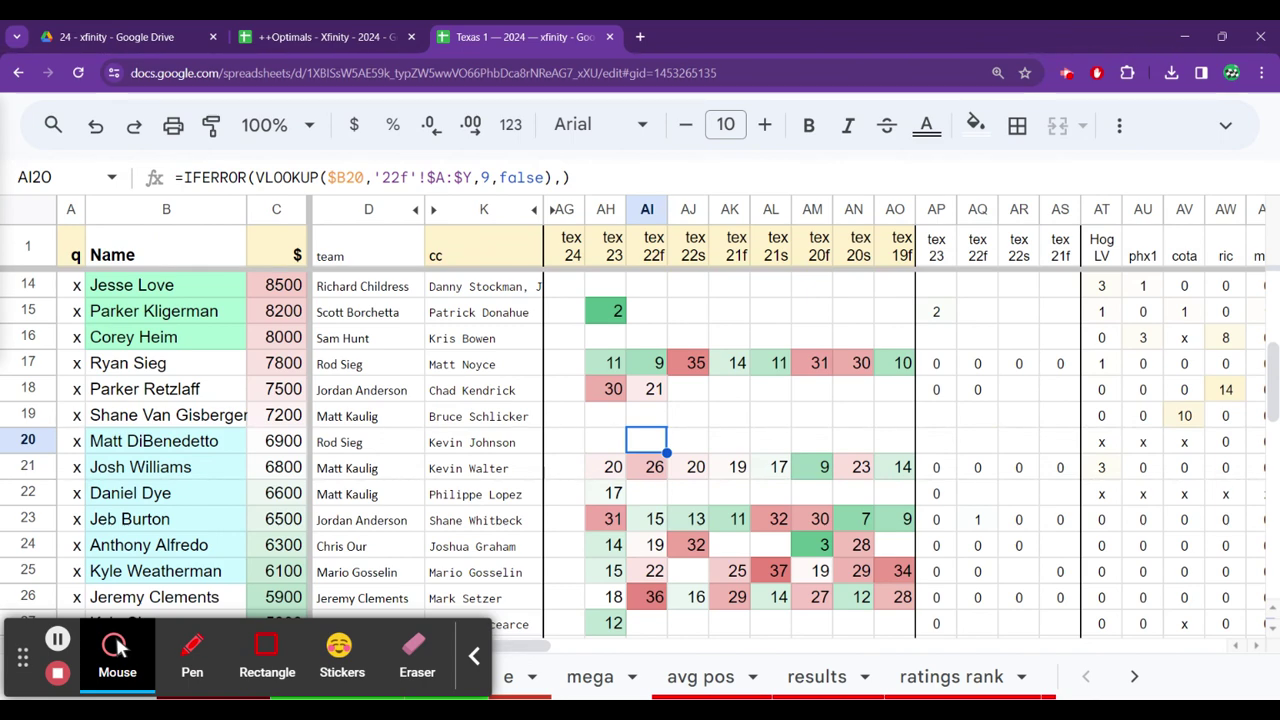
Scan the tex 22f results down through the $6500 driver's row and return to AI20
key("Down")
key("Down")
key("Down")
key("Down")
key("Down")
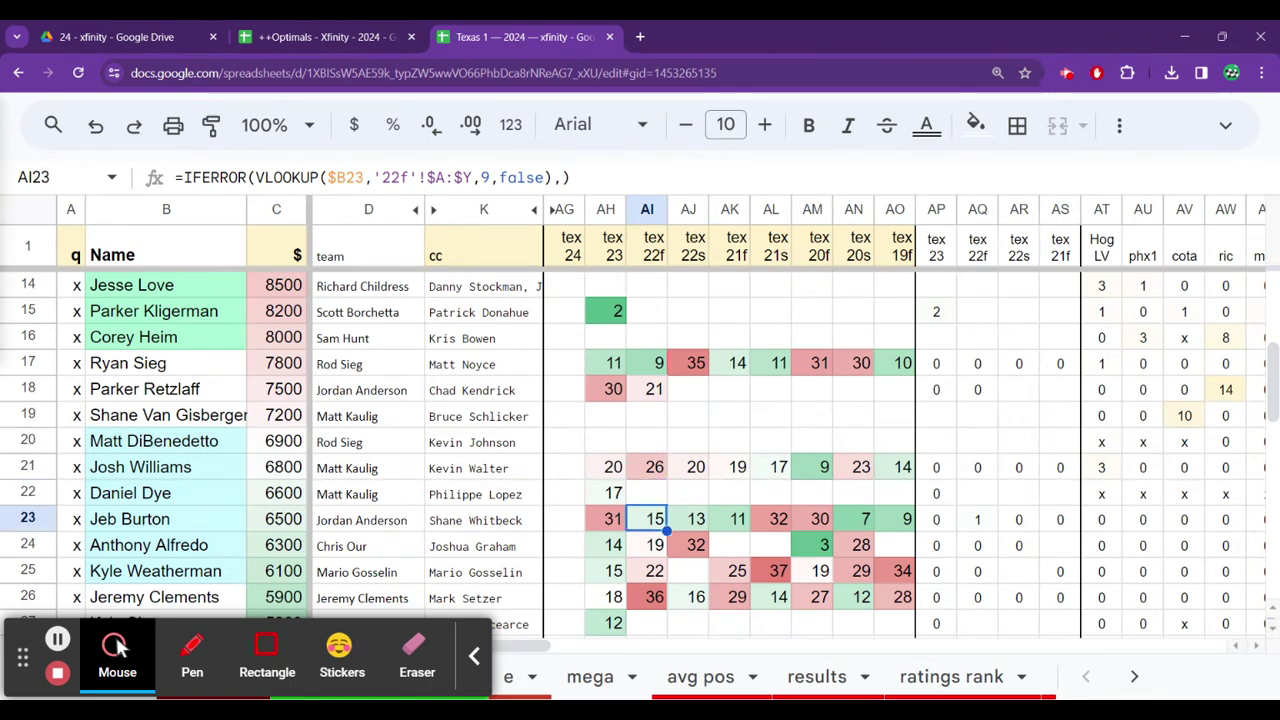
key("Up")
key("Up")
key("Up")
key("Up")
key("Up")
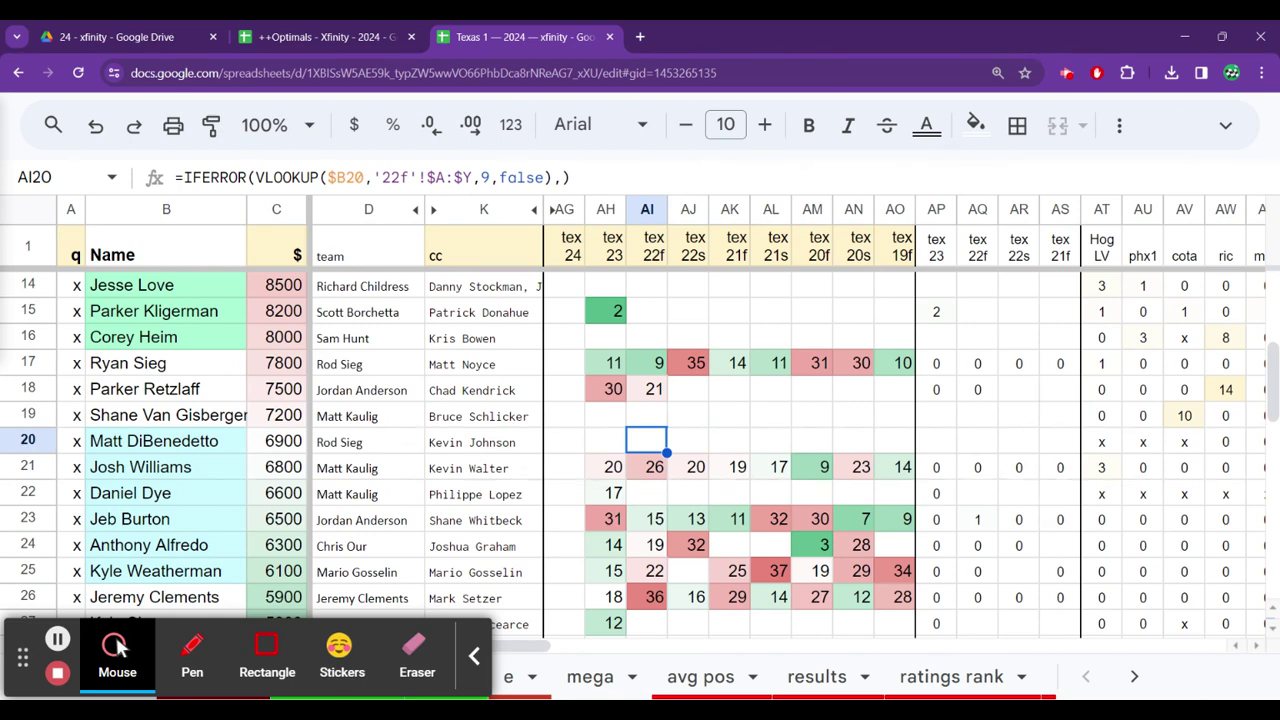
Review the tex 22f column between the $6900 and $6300 drivers again, stopping at the $6600 driver's cell AI22
key("Down")
key("Down")
key("Down")
key("Down")
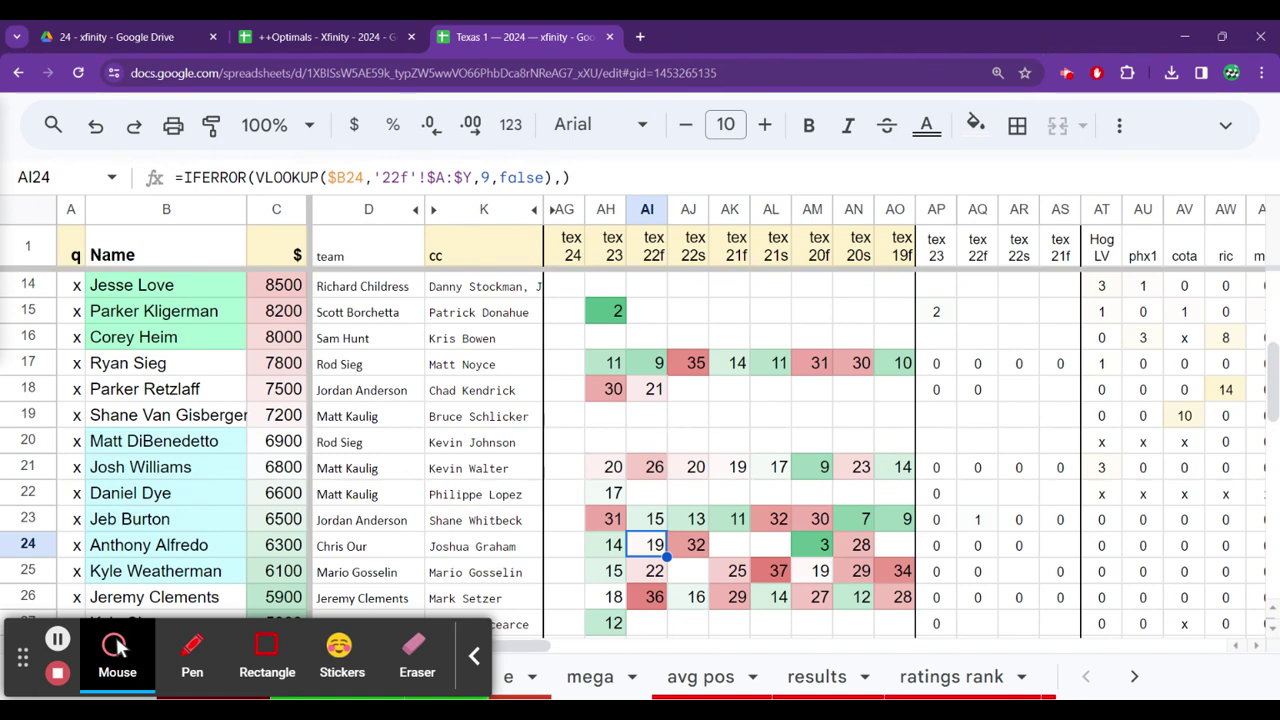
key("Up")
key("Up")
key("Up")
key("Up")
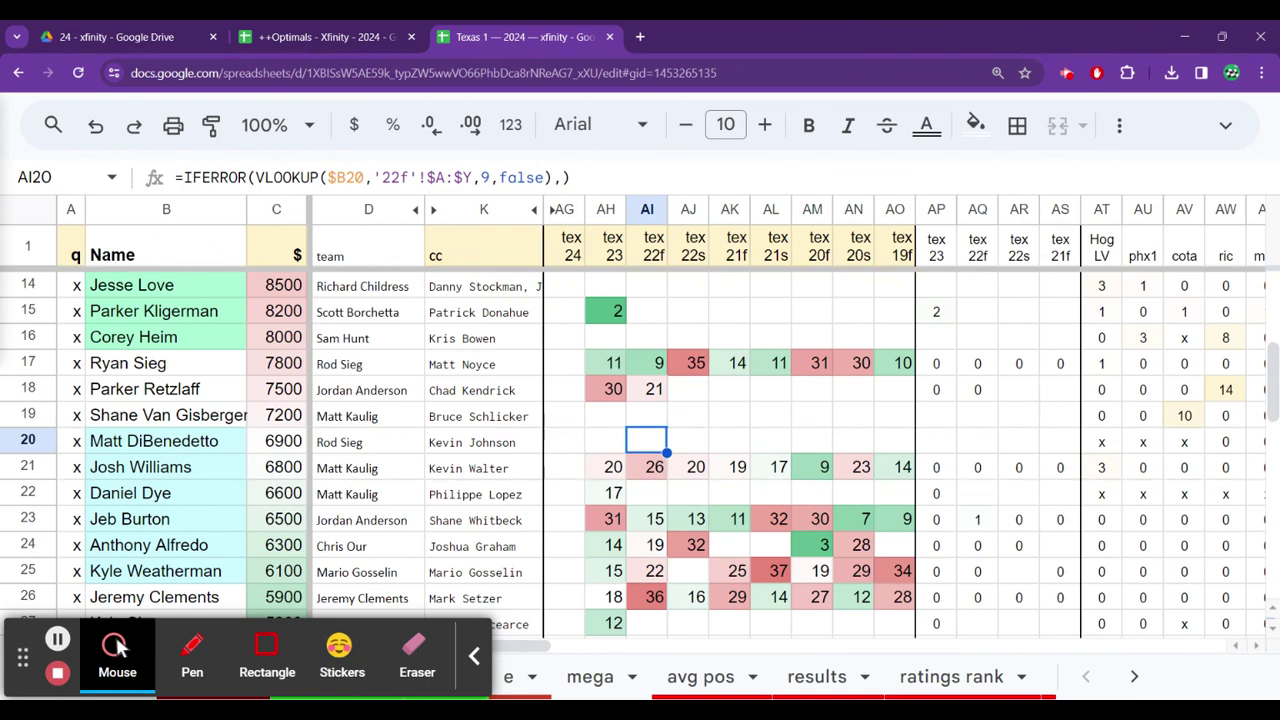
key("Down")
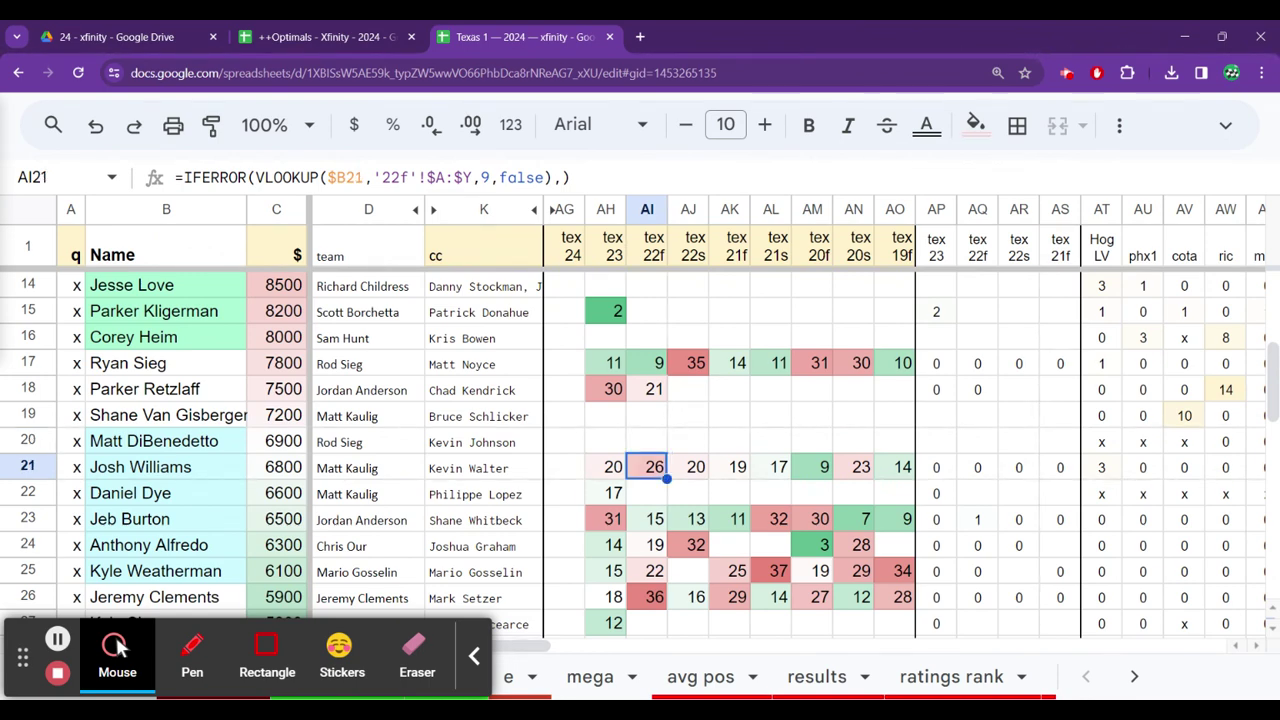
key("Down")
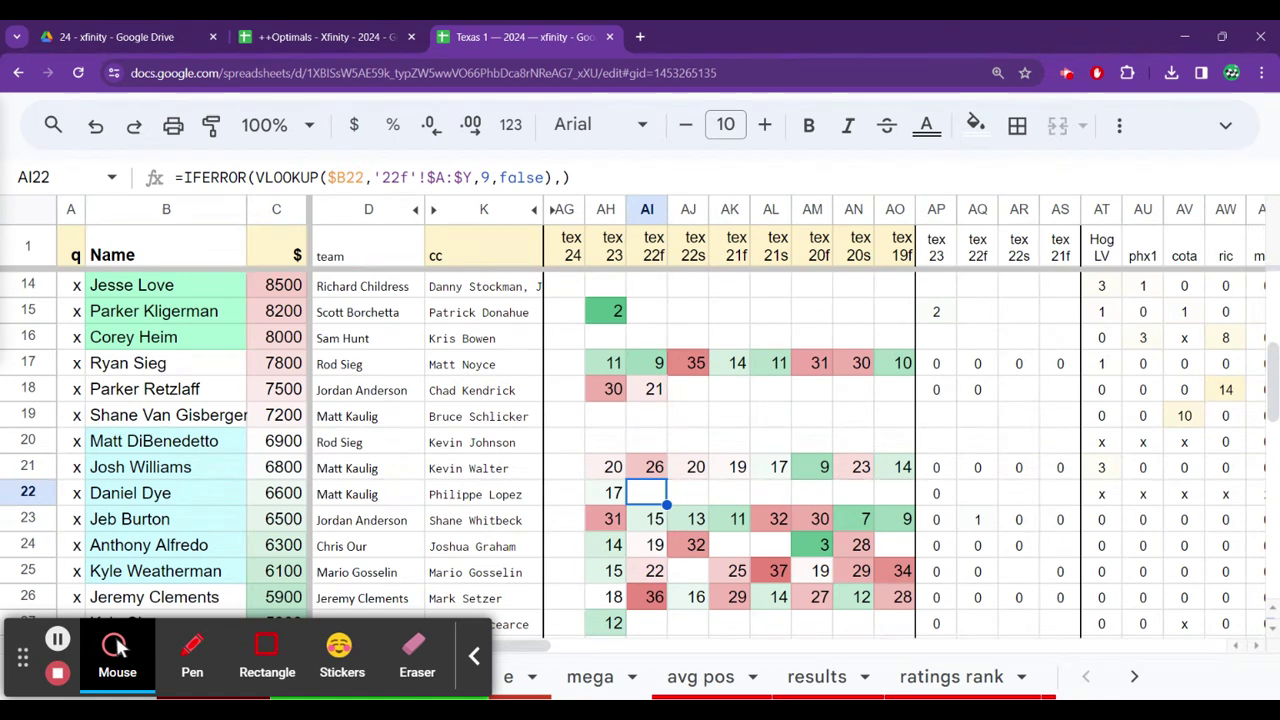
Check the tex 22f results of the $7200 to $7800 drivers, ending at AI17
key("Up")
key("Up")
key("Up")
key("Up")
key("Up")
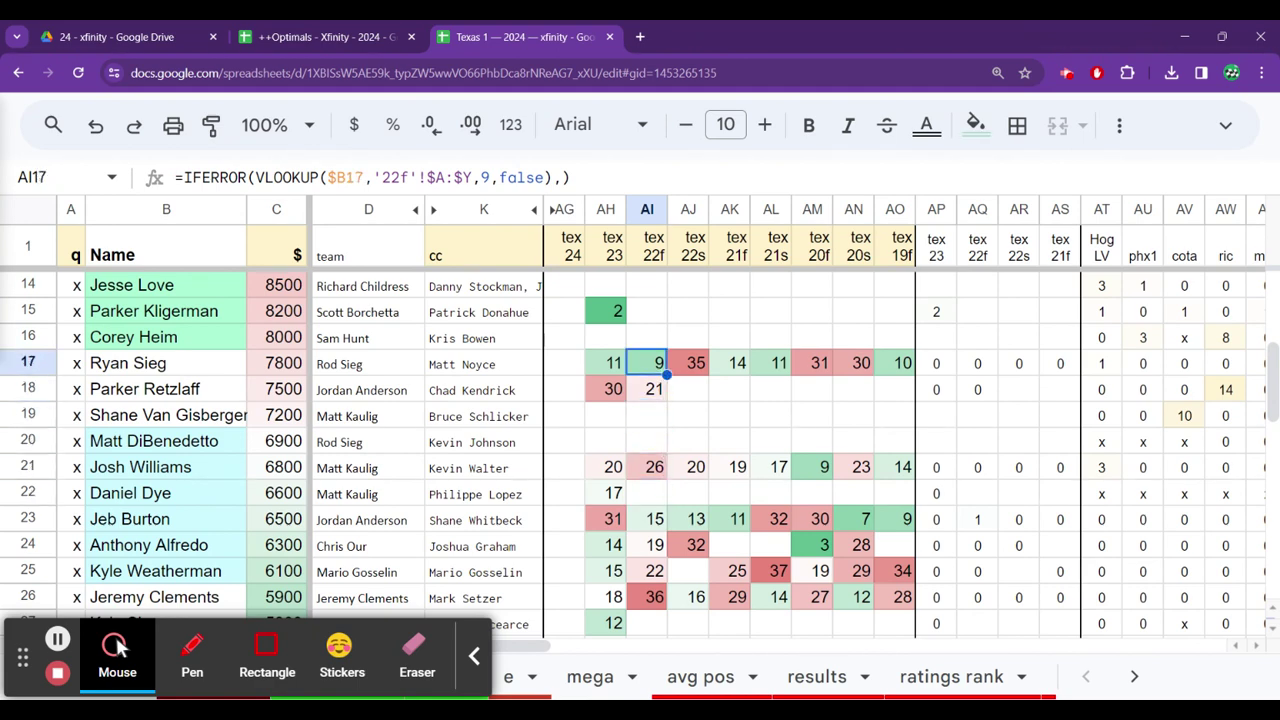
key("Down")
key("Down")
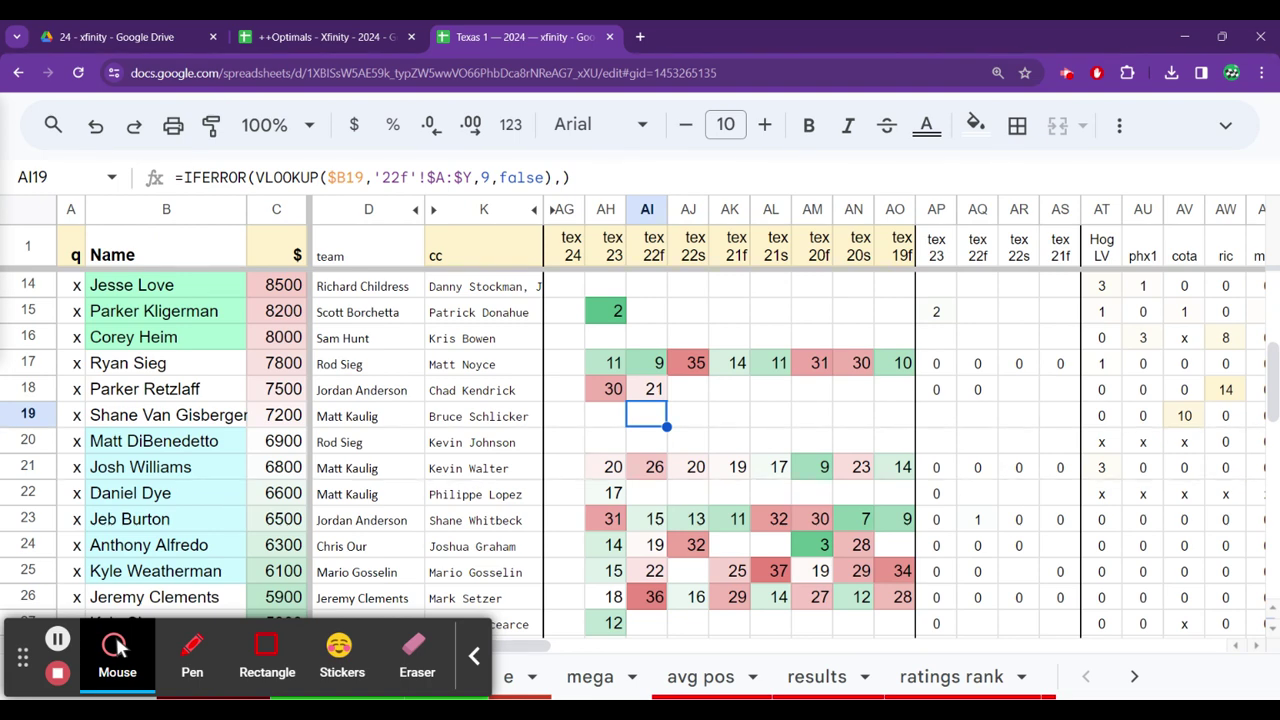
key("Up")
key("Up")
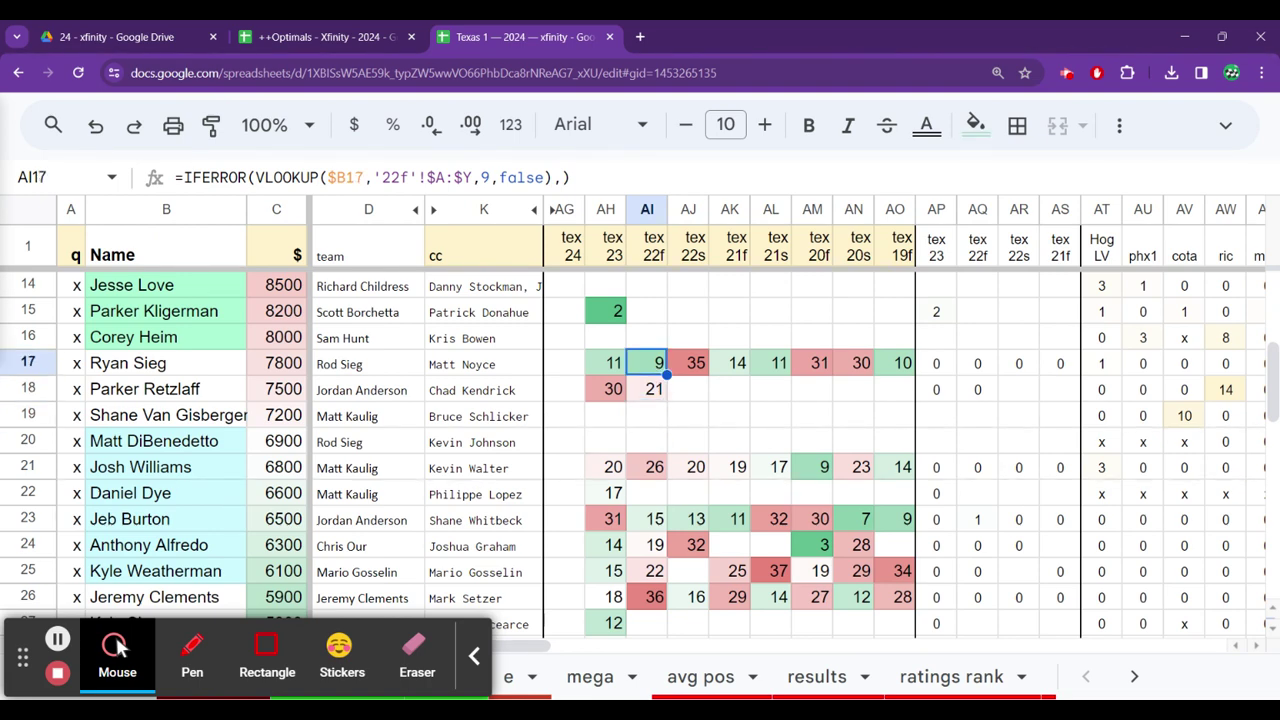
Look up the tex 22f column to the $9000 driver in row 12, then check the tex 23 cells in AH14 to AH16
key("Up")
key("Up")
key("Up")
key("Up")
key("Up")
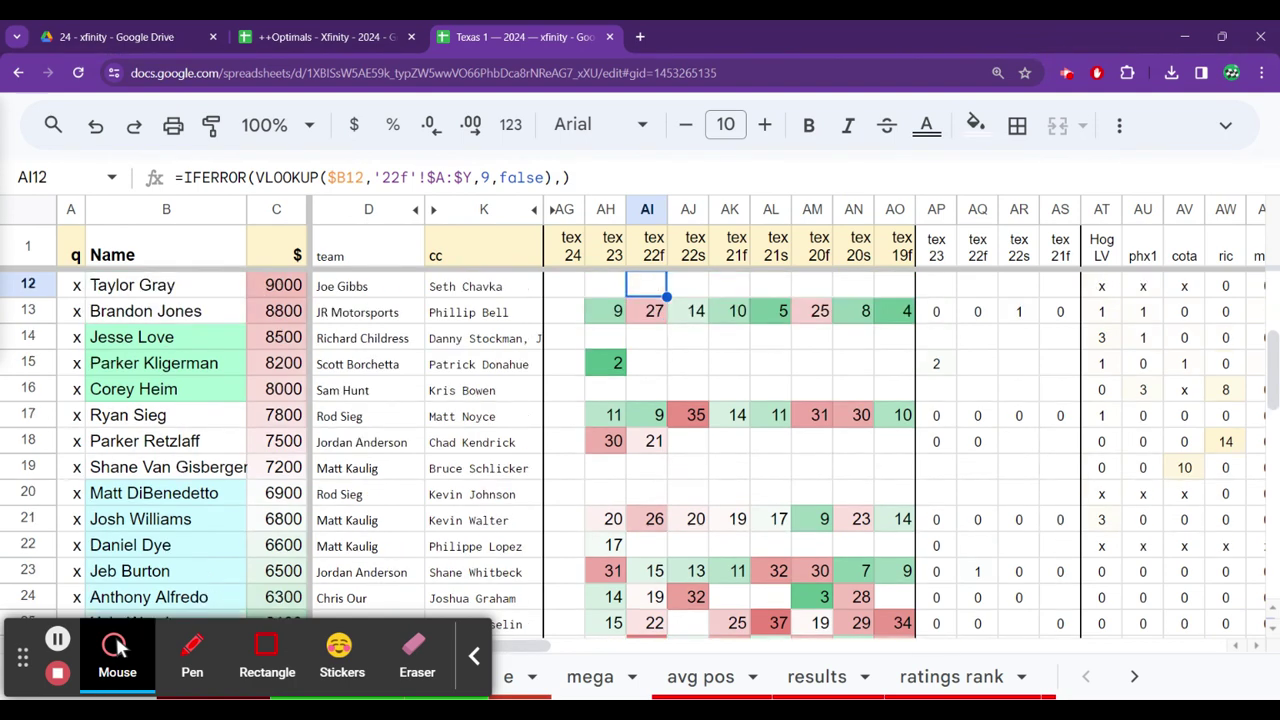
key("Down")
key("Down")
key("Left")
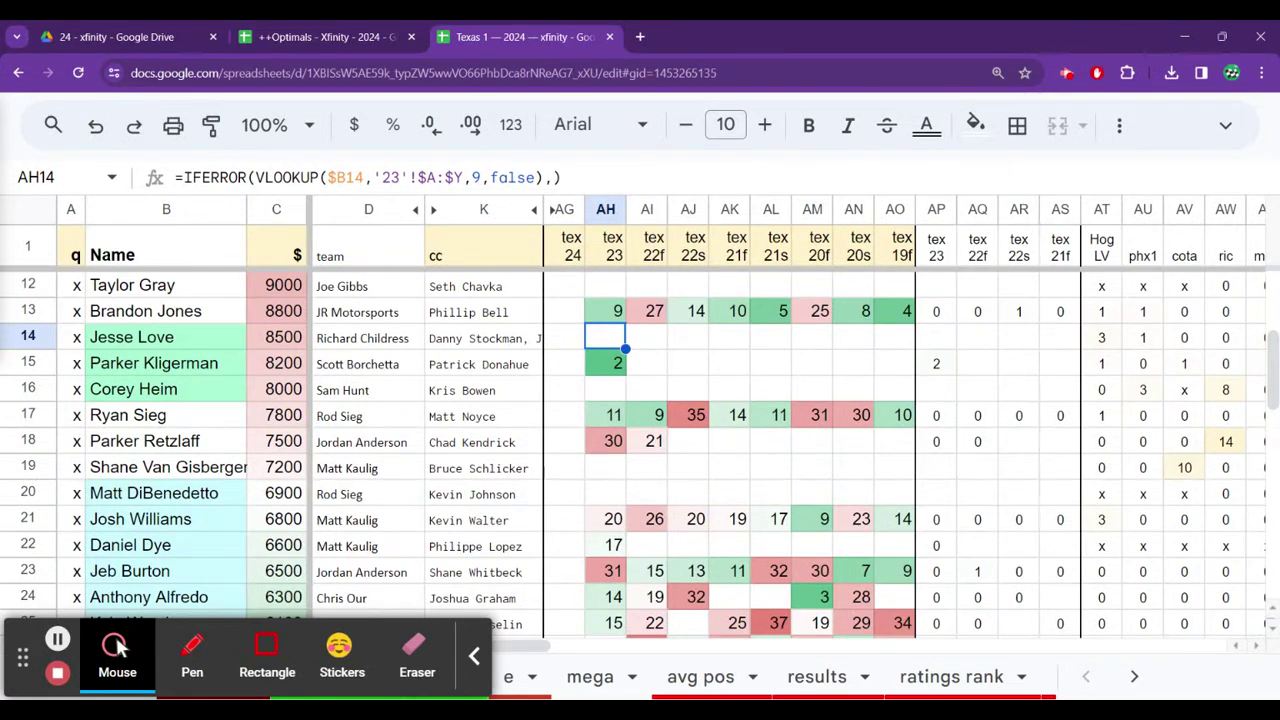
key("Down")
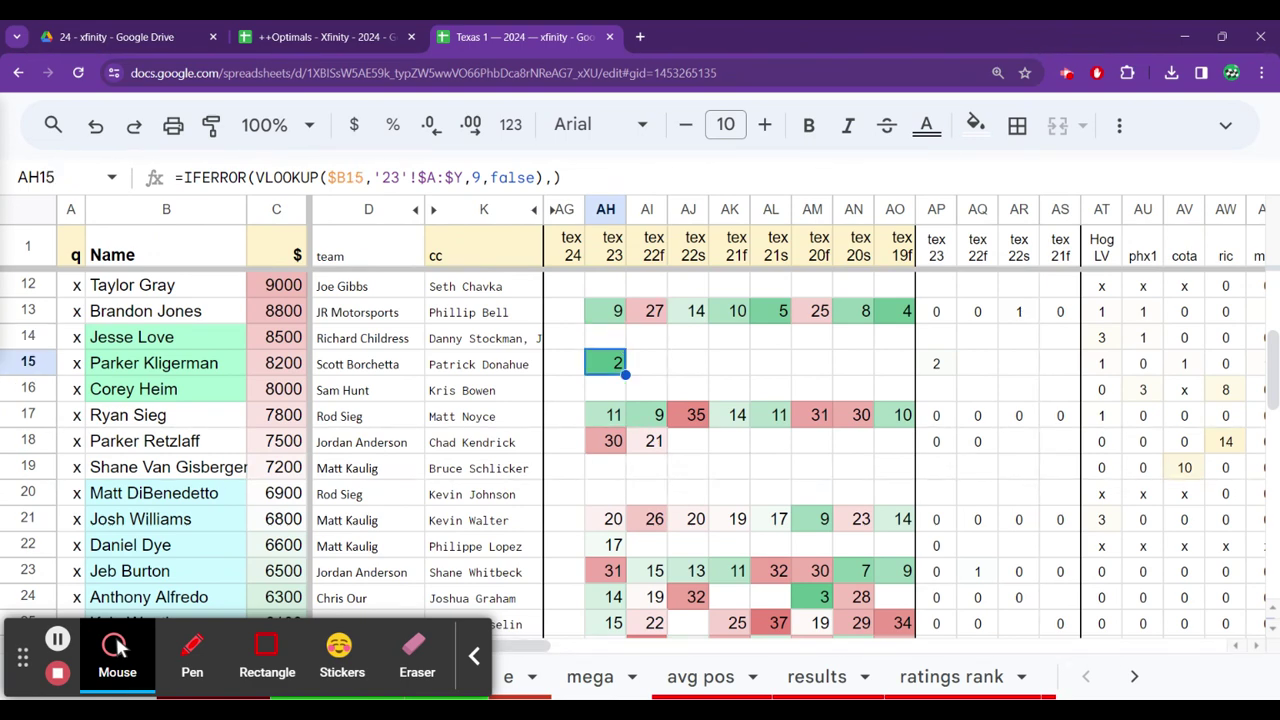
key("Down")
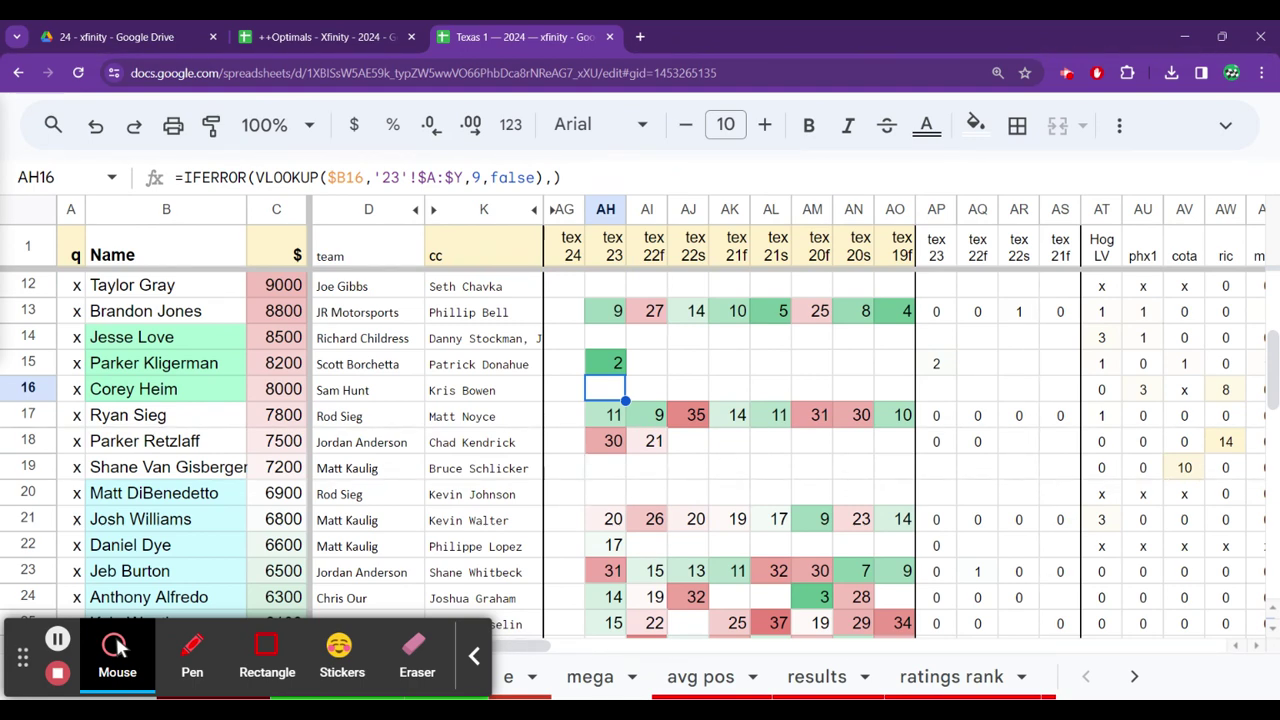
Compare the tex 23 cells of the $8500, $8200 and $8000 drivers, ending at the $8200 driver's in AH15
key("Up")
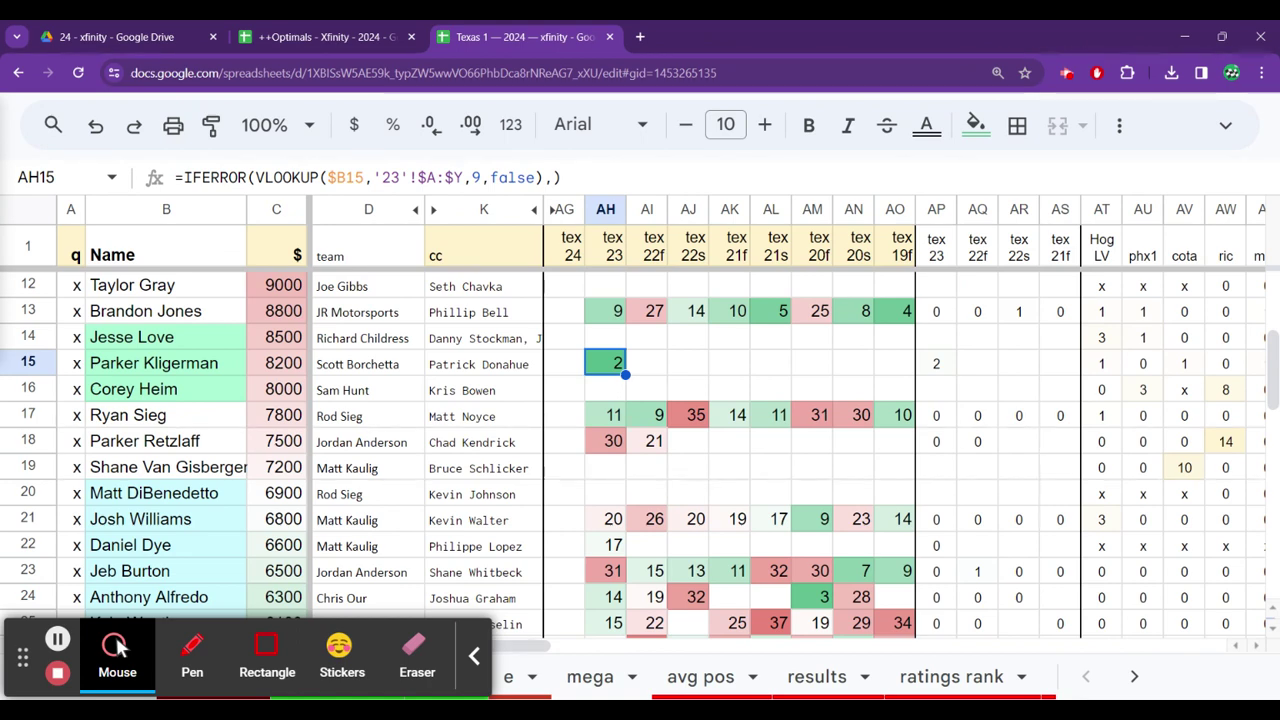
key("Up")
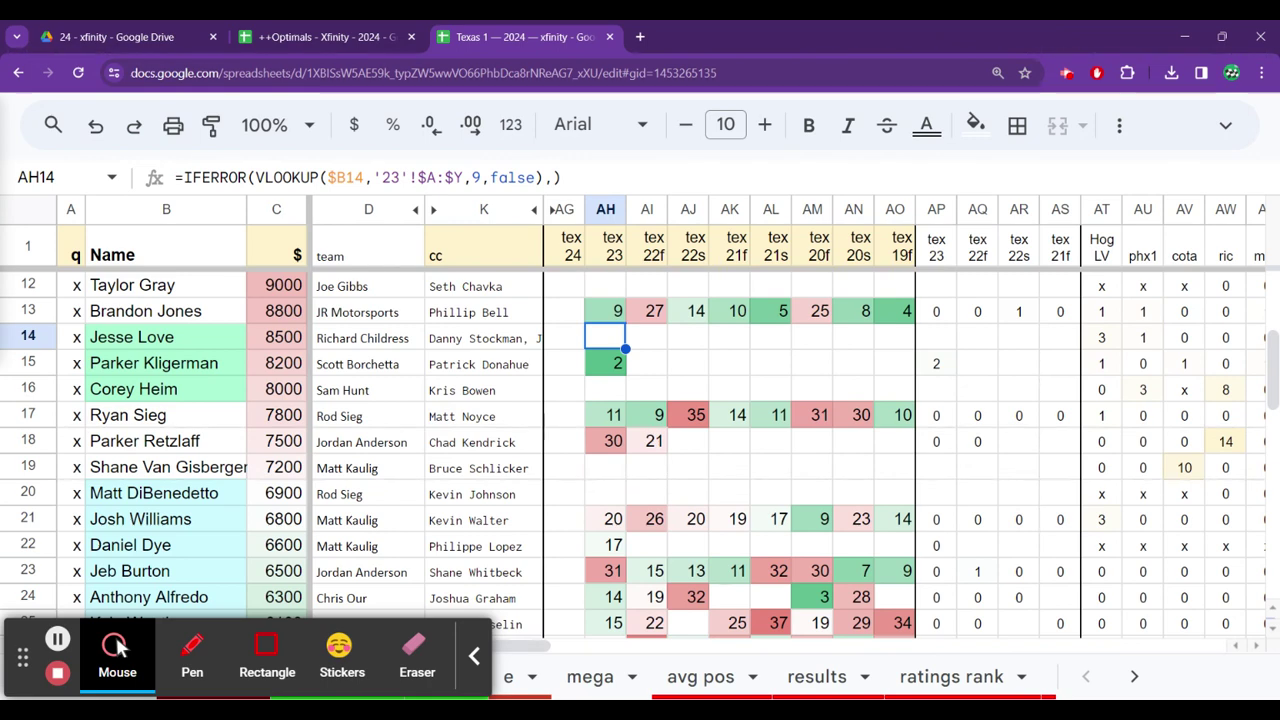
key("Down")
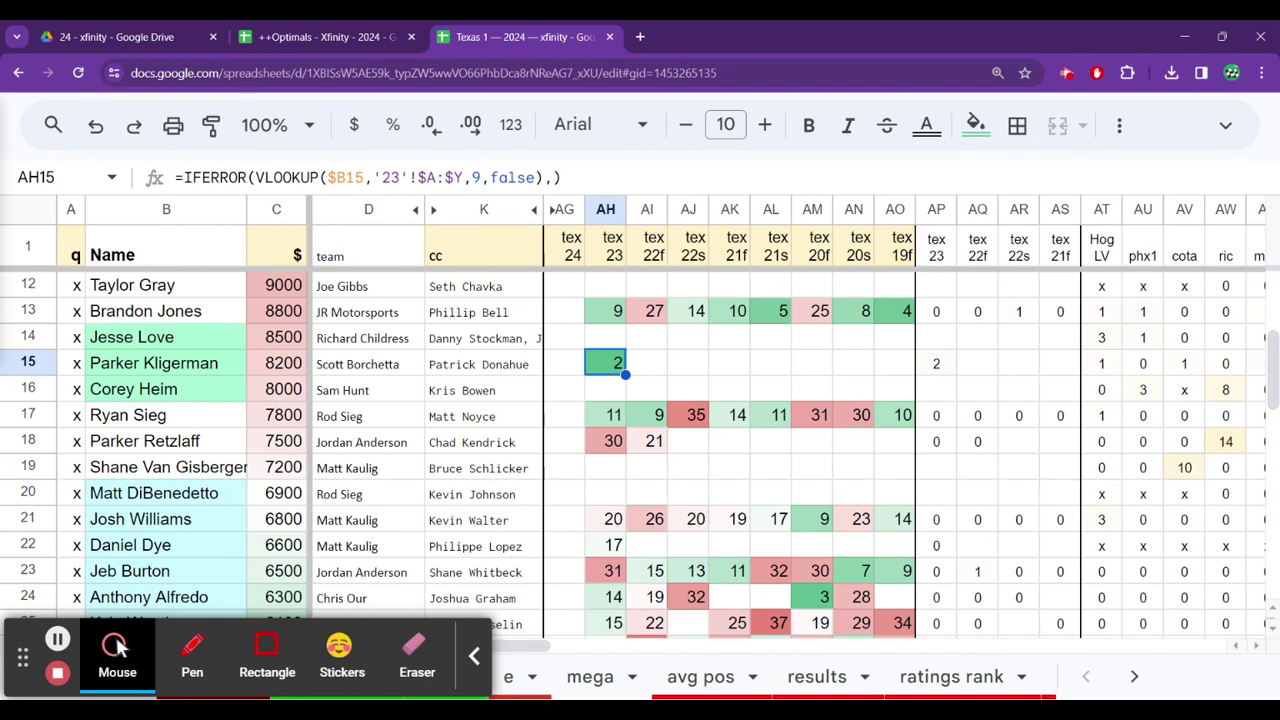
key("Down")
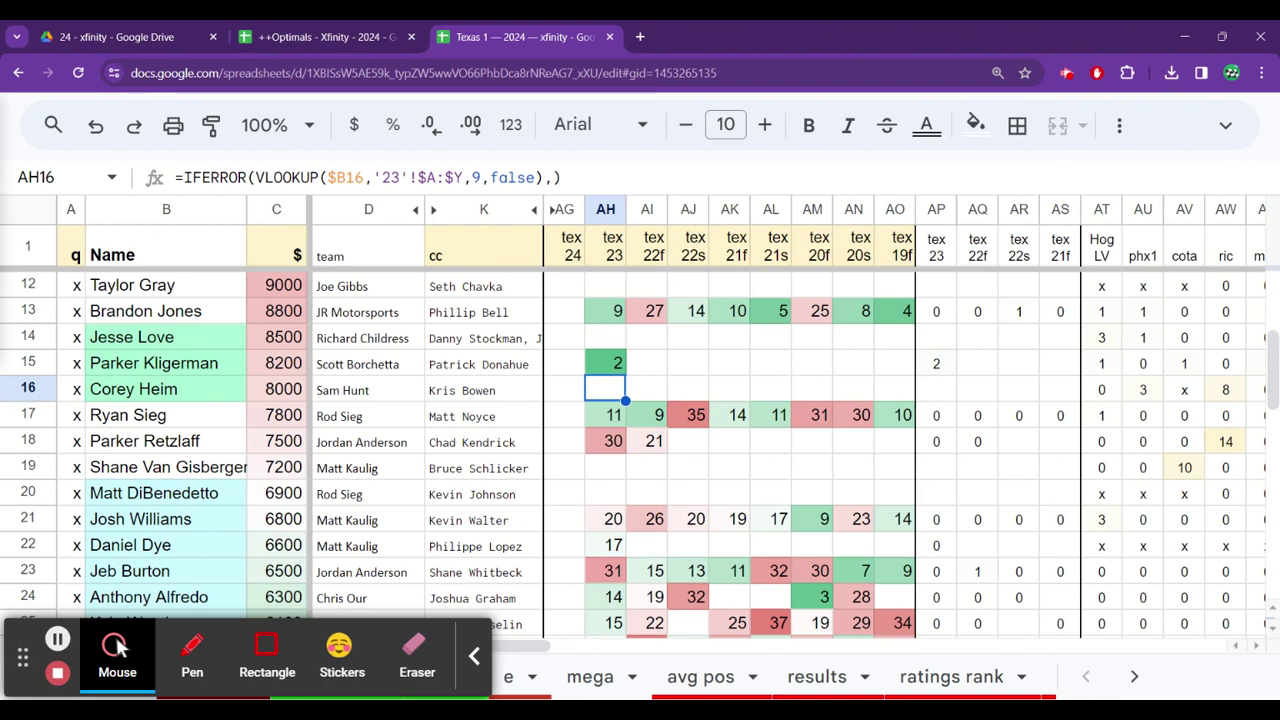
left_click(605, 363)
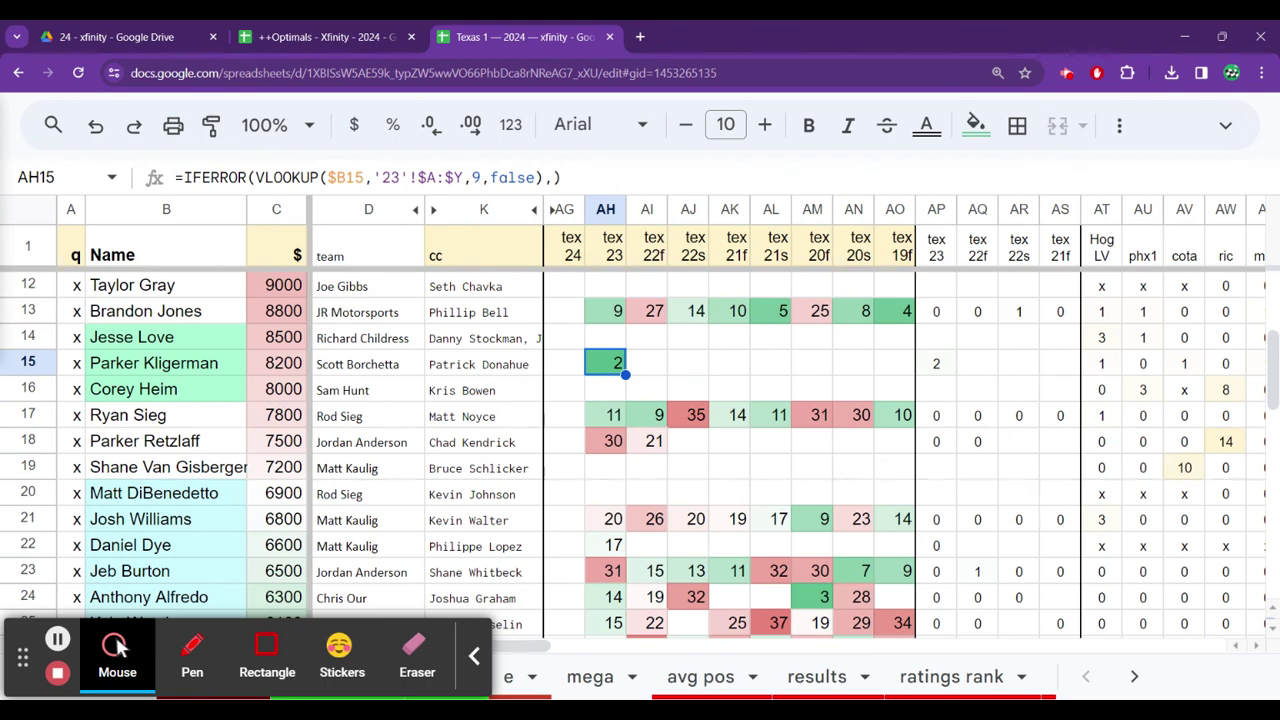
key("Up")
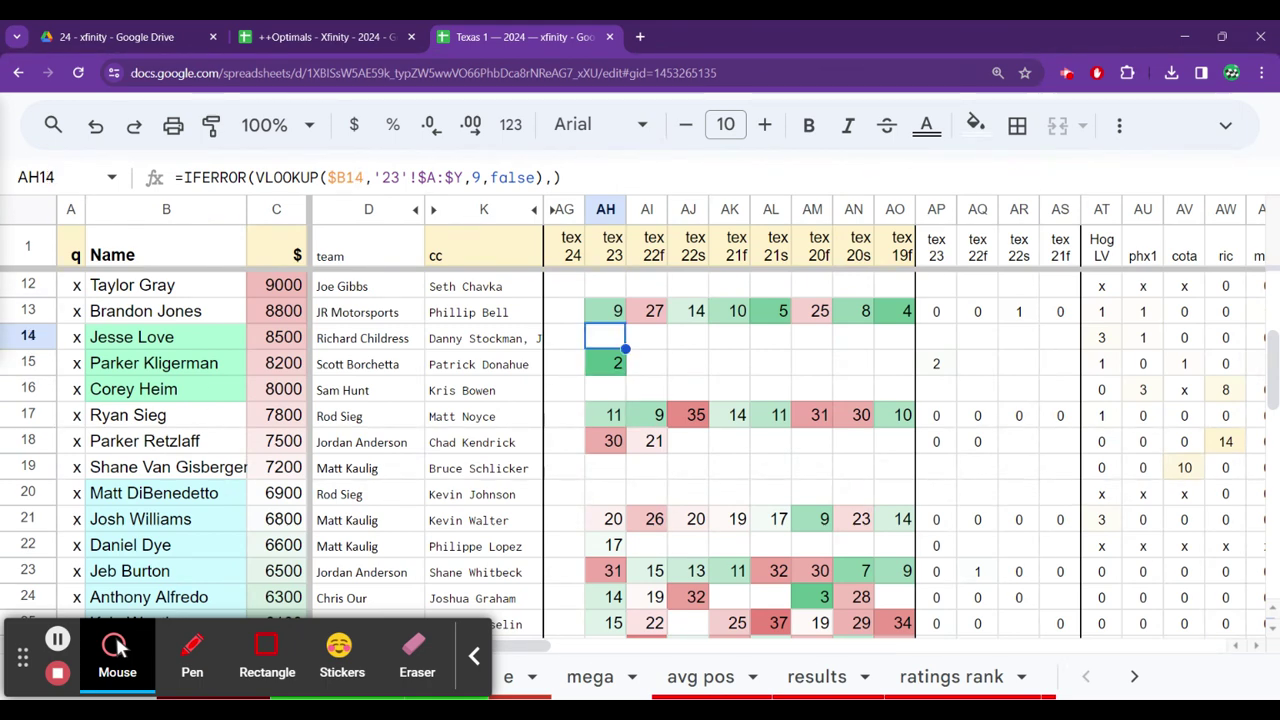
key("Down")
key("Down")
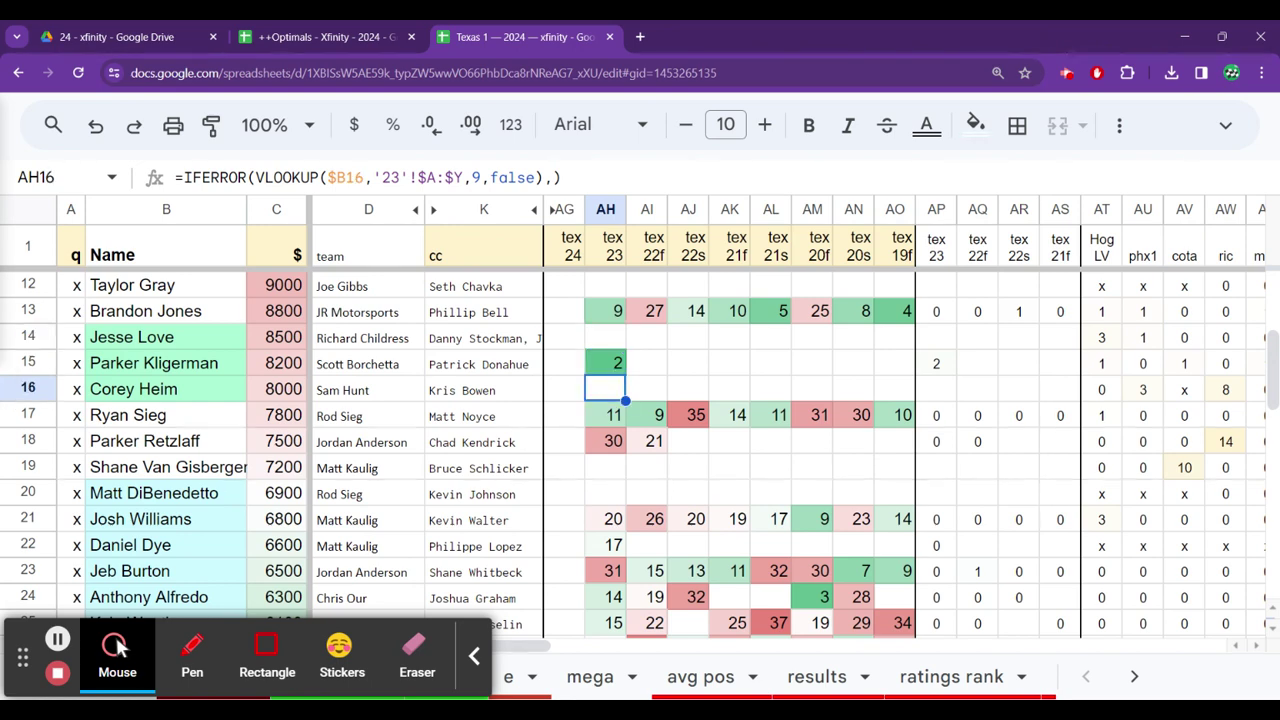
key("Up")
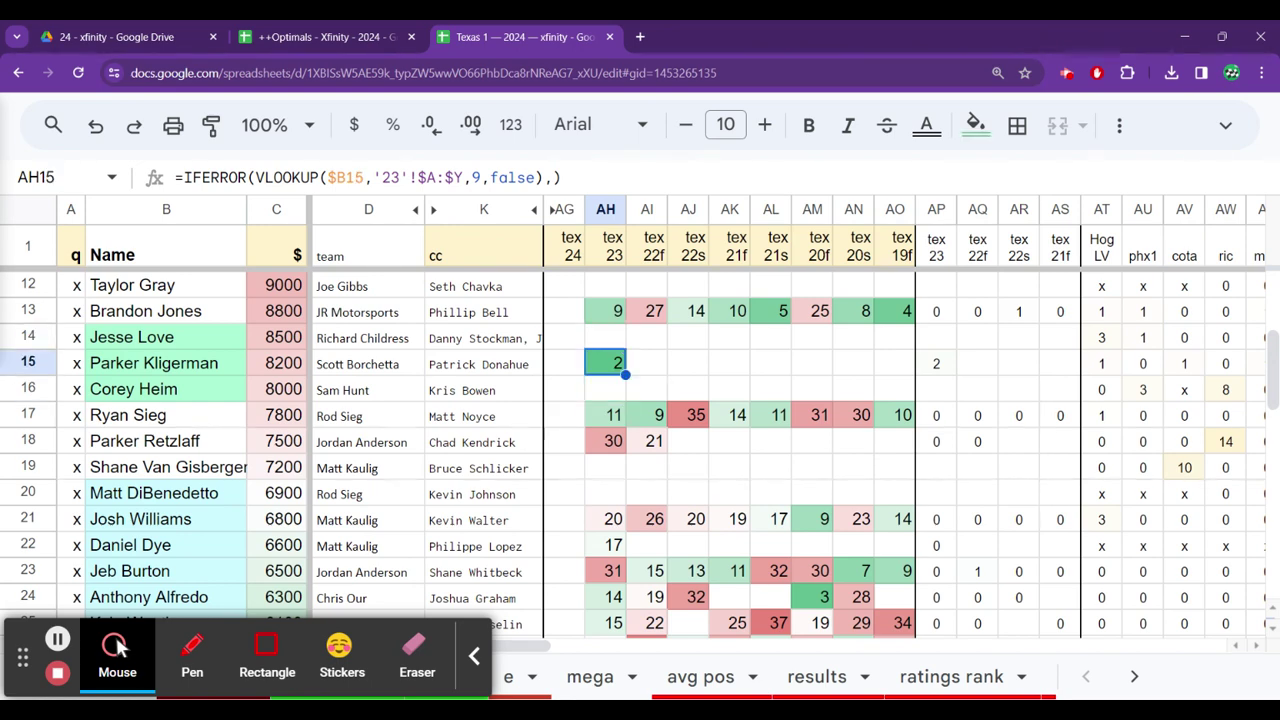
Scan the tex 23 results of the $9300 to $8800 drivers in rows 10 to 13, stopping at AH12
key("Up")
key("Up")
key("Up")
key("Up")
key("Up")
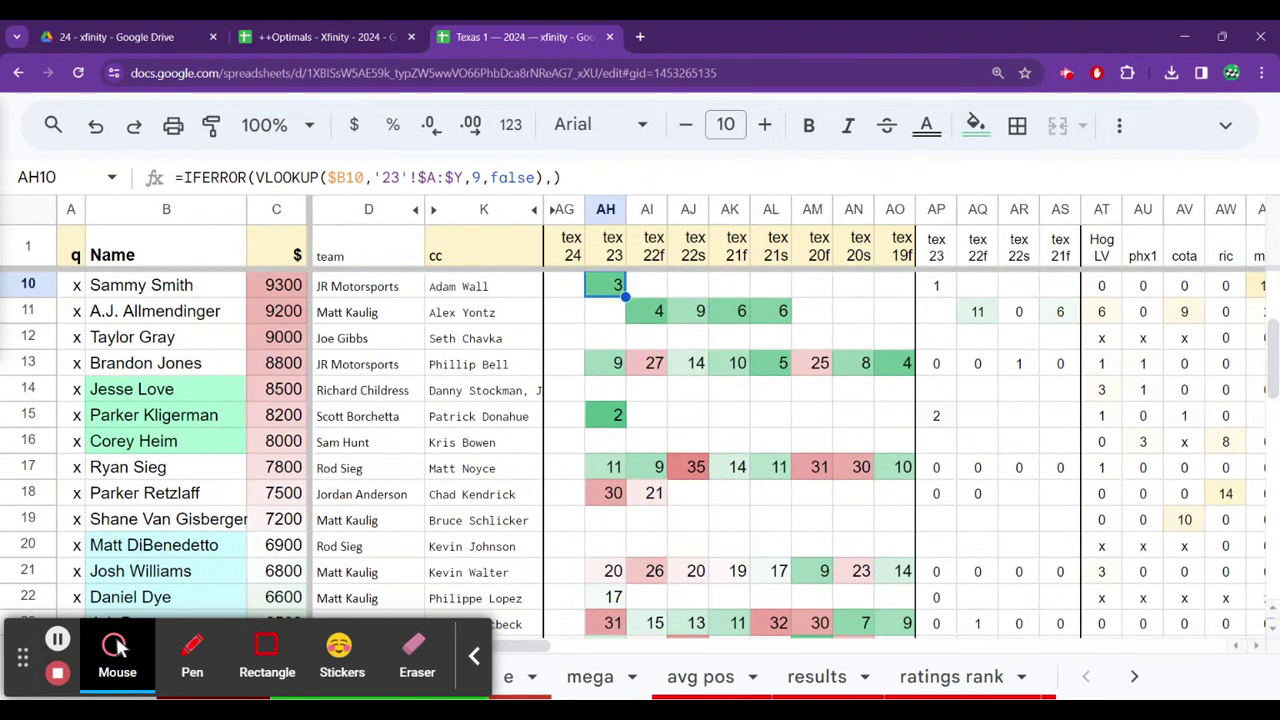
key("Down")
key("Down")
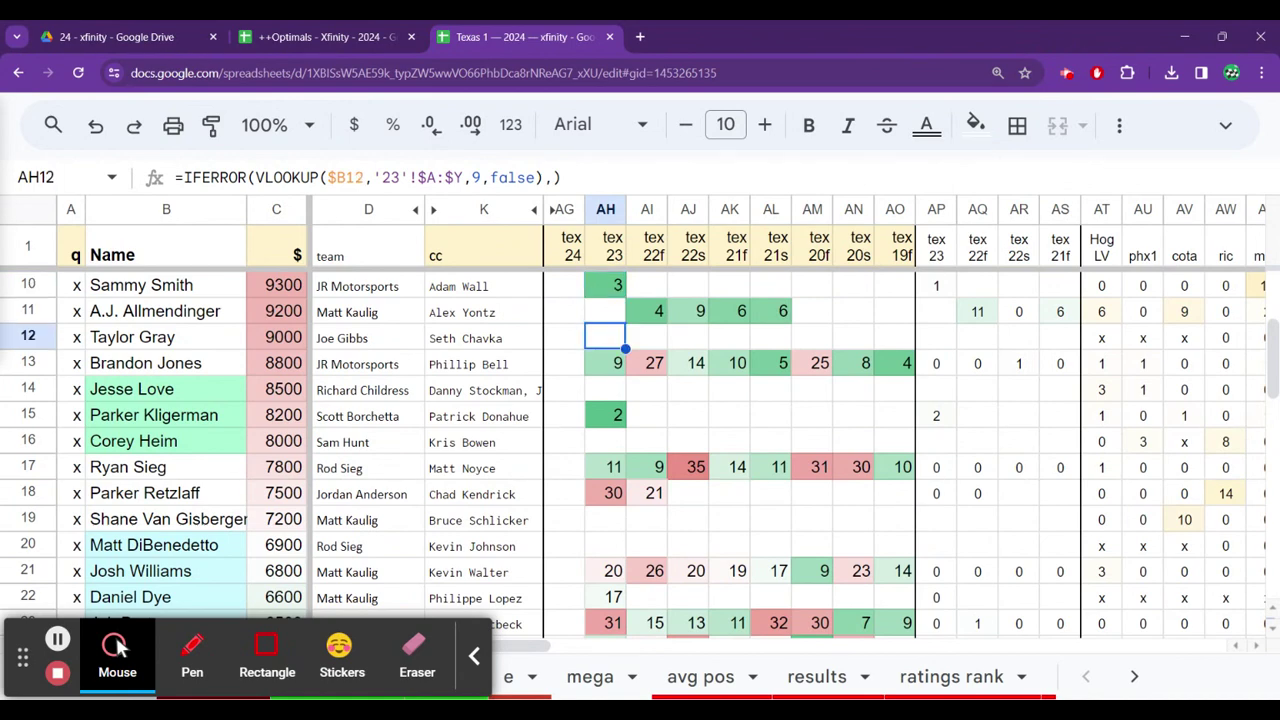
key("Down")
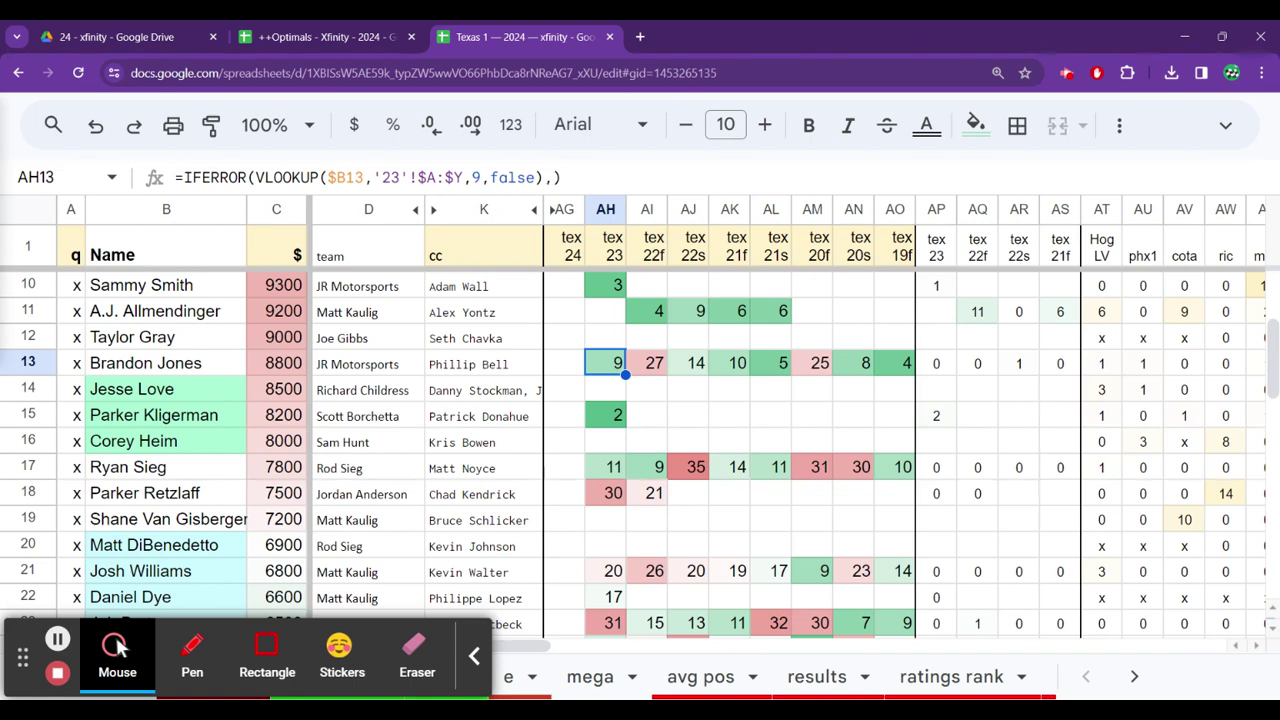
key("Up")
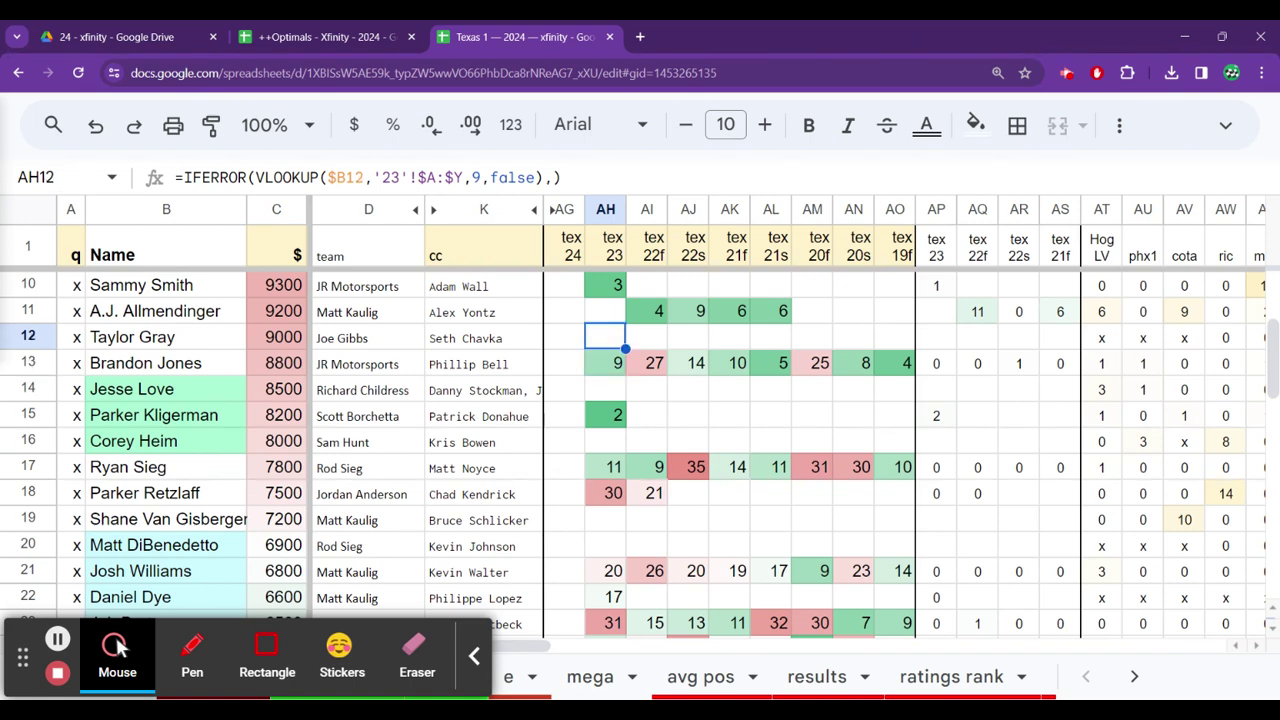
Scan the tex 23 results upward from the $9000 driver to the $10800 driver in row 4
key("Up")
key("Up")
key("Up")
key("Up")
key("Up")
key("Up")
key("Up")
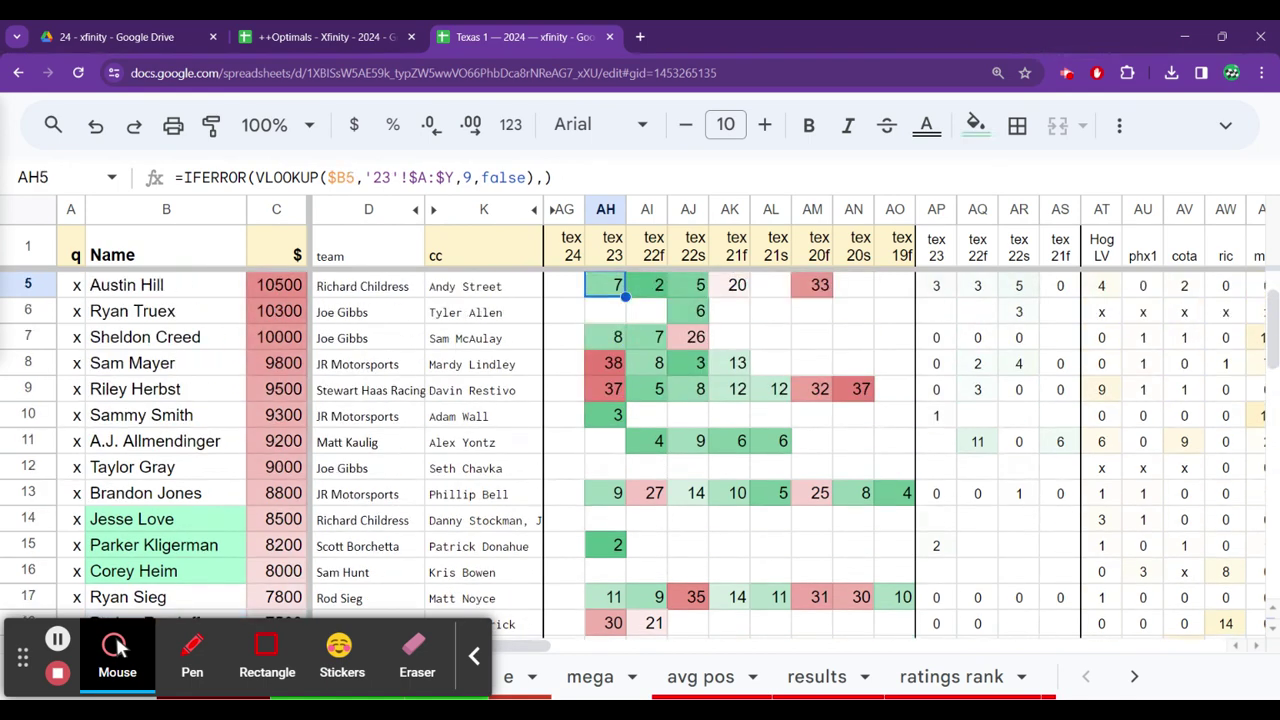
key("Up")
Review the tex 23 results down from the $10800 driver to row 12 and return to the $9200 driver's cell AH11
key("Down")
key("Down")
key("Down")
key("Down")
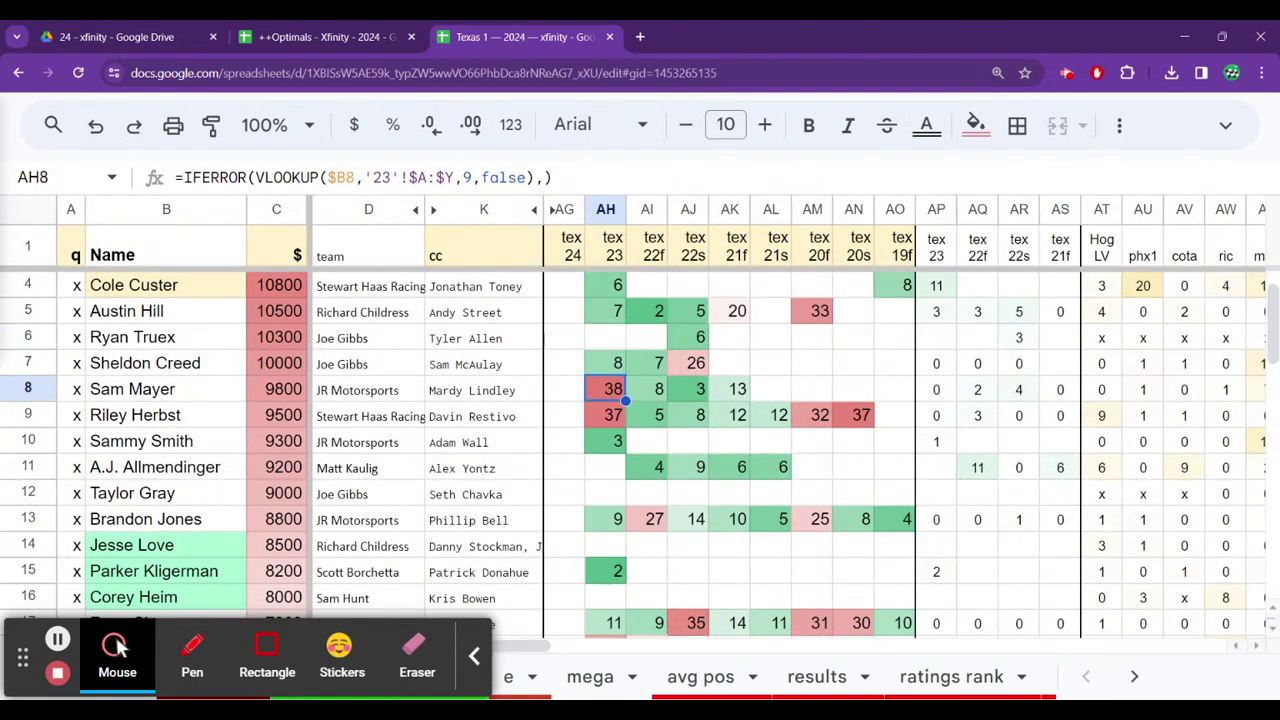
key("Down")
key("Down")
key("Down")
key("Down")
key("Up")
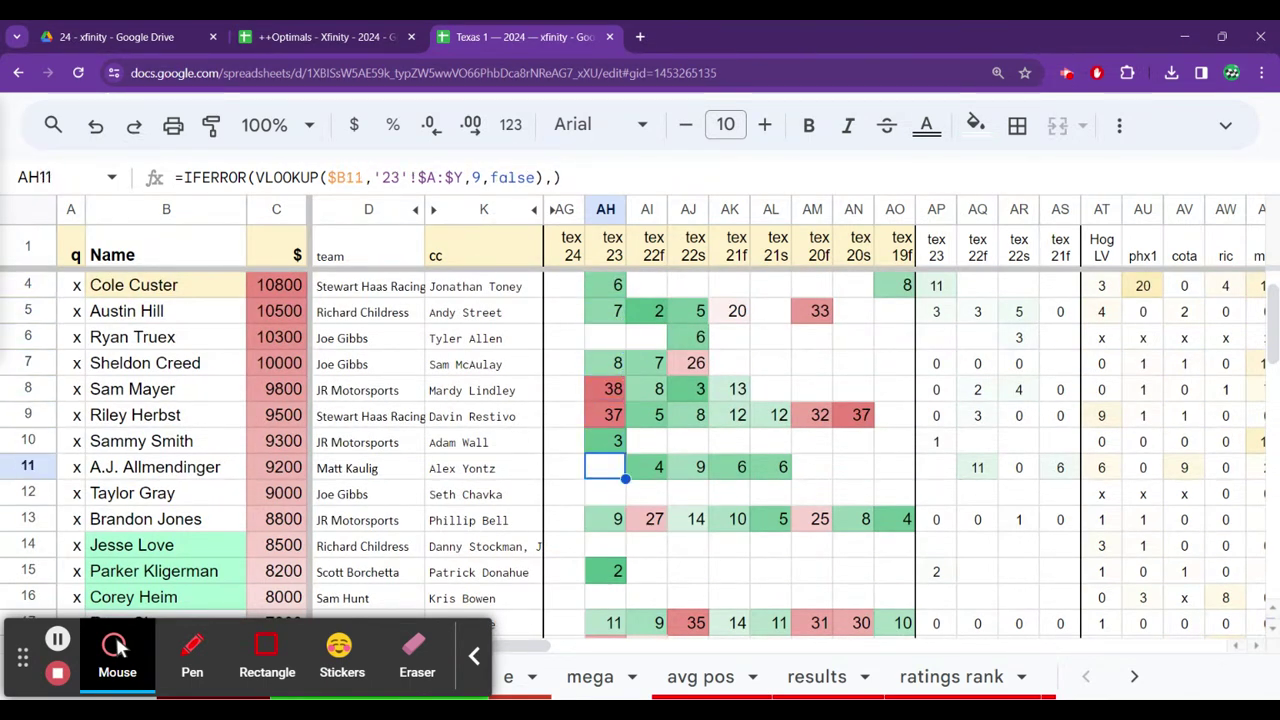
Scan the tex 23 results upward from the $9200 driver to the column header in AH1
key("Up")
key("Up")
key("Up")
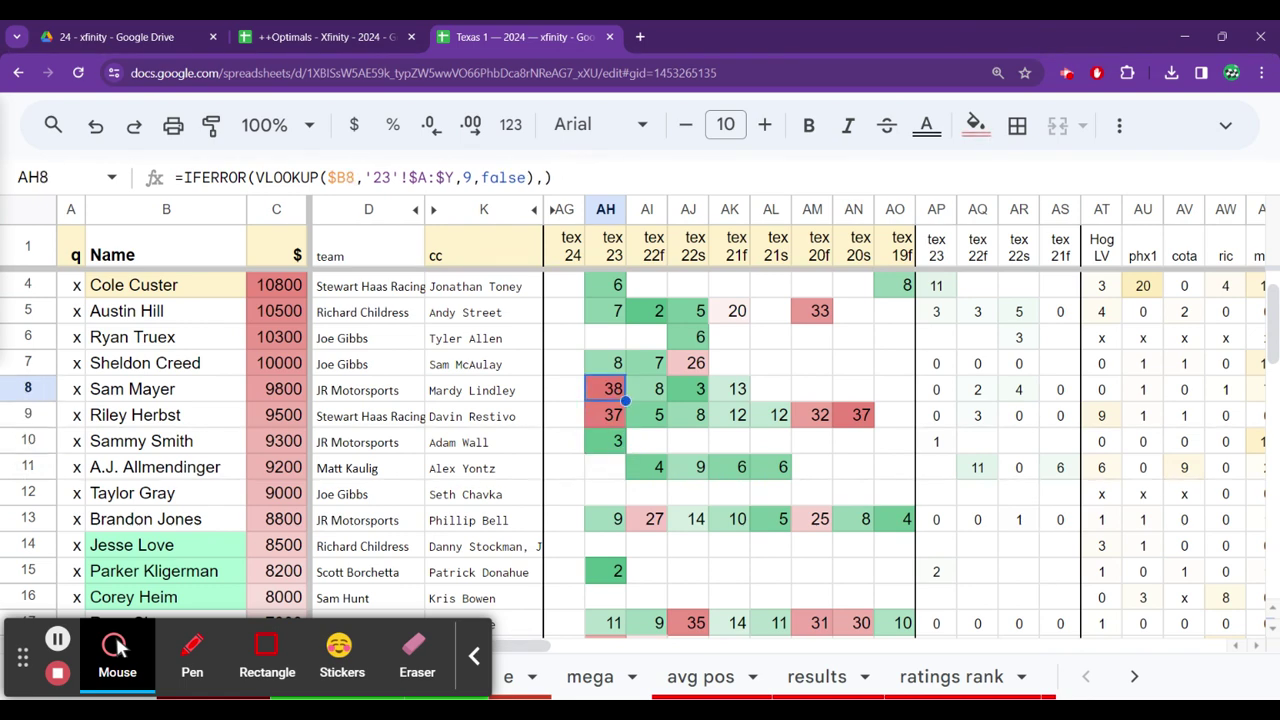
key("Up")
key("Up")
key("Up")
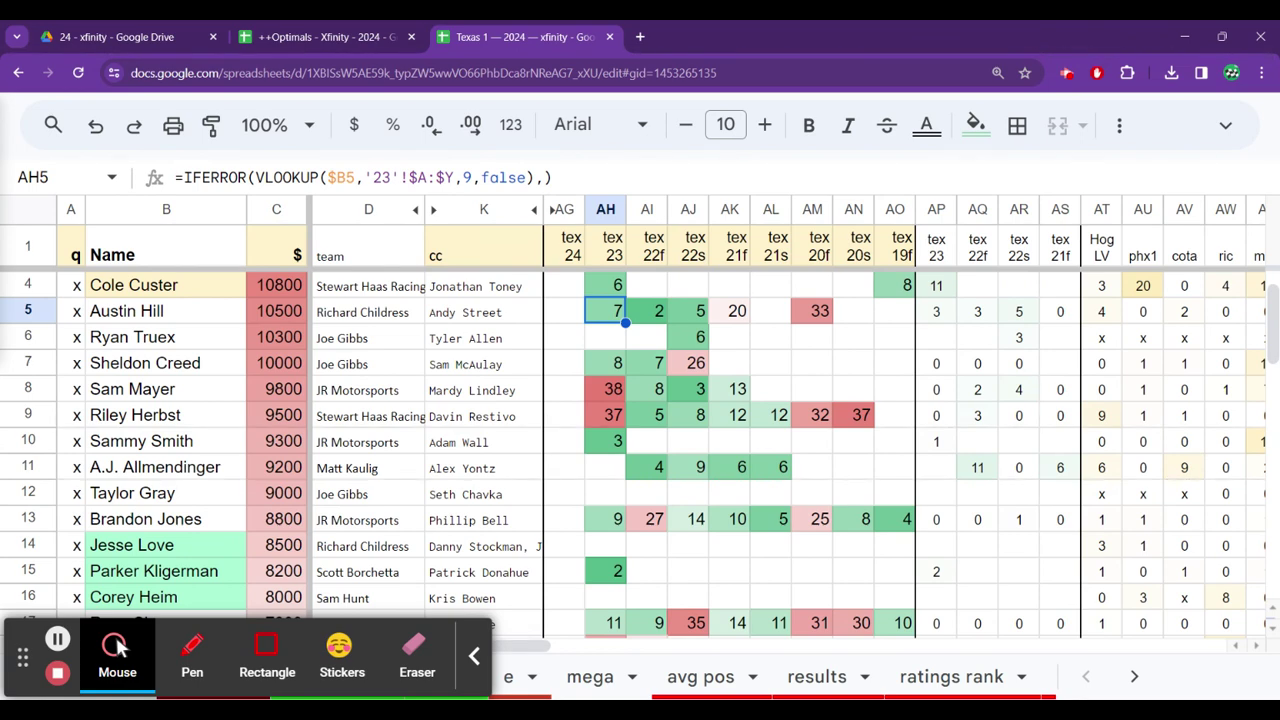
key("Up")
key("Up")
key("Up")
key("Up")
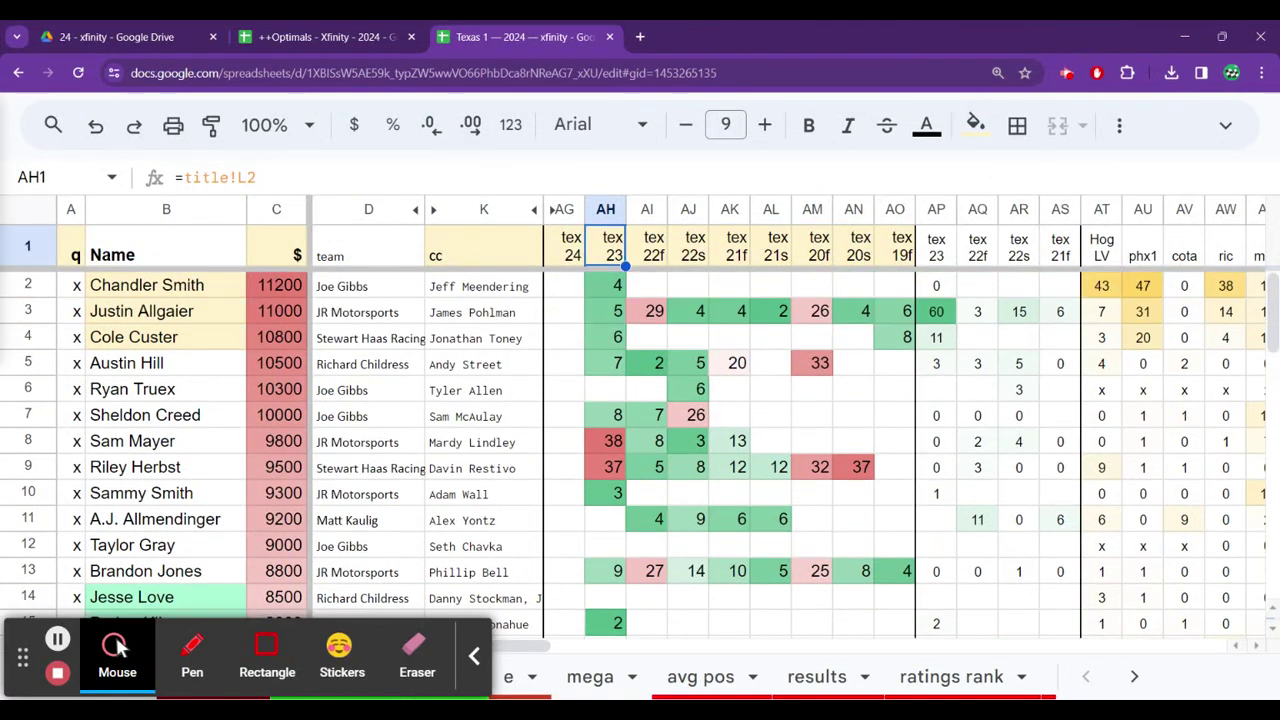
Open the optimizer sheet and go to the head of the empty lineup column, cell Y1
left_click(475, 660)
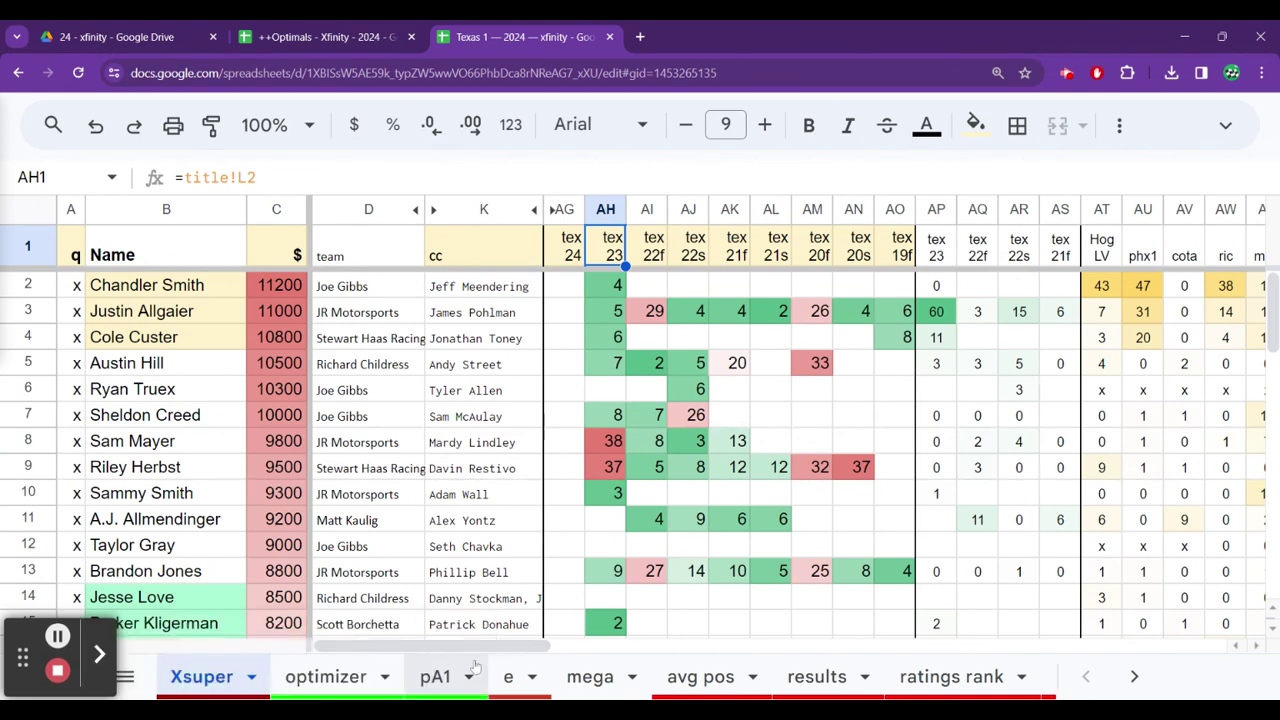
left_click(352, 682)
left_click(1014, 297)
key("Up")
key("Up")
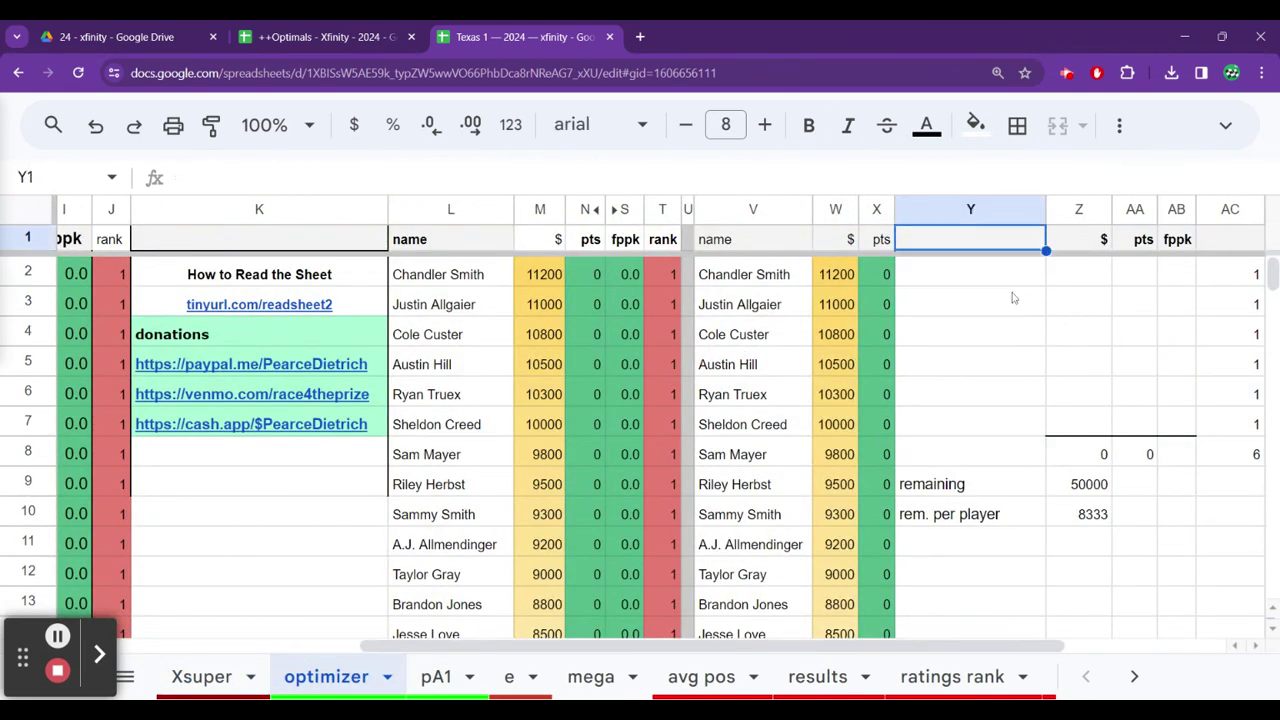
Copy the $11200 and $11000 drivers from V2:V3 into lineup slots Y2:Y3
key("Left")
key("Down")
key("Left")
key("Left")
key("shift+Down")
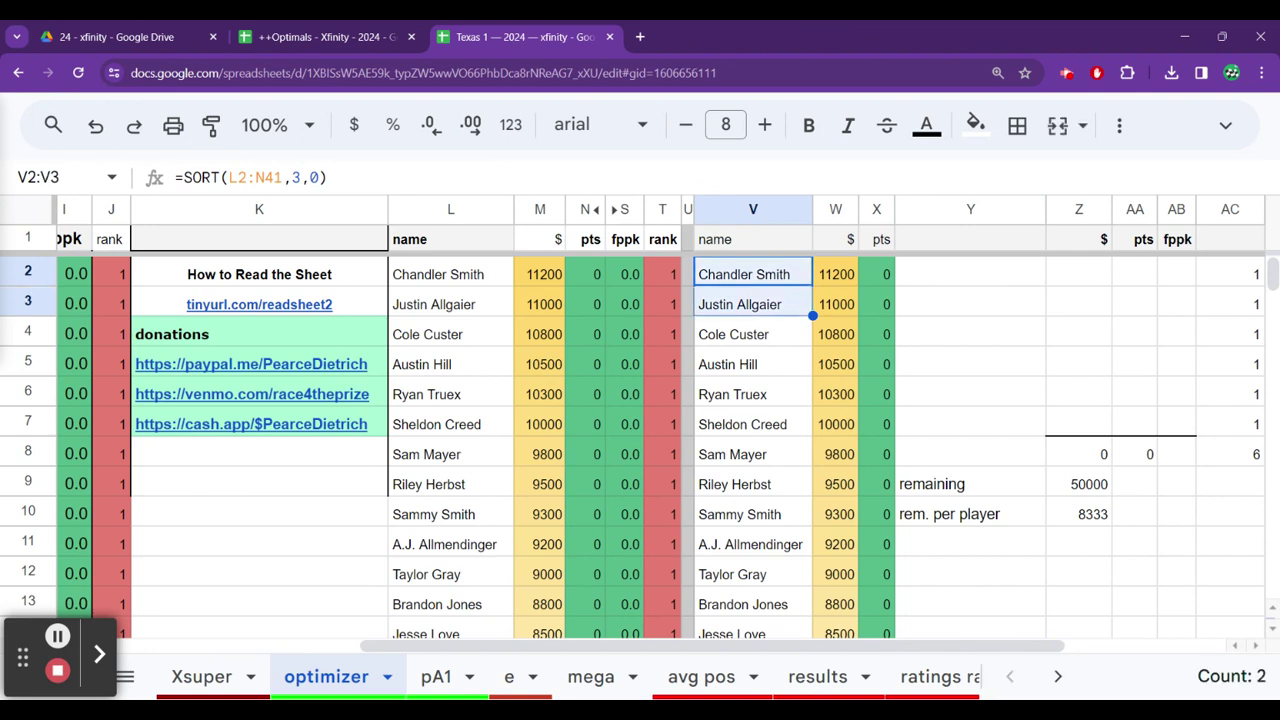
key("ctrl+c")
key("Right")
key("Right")
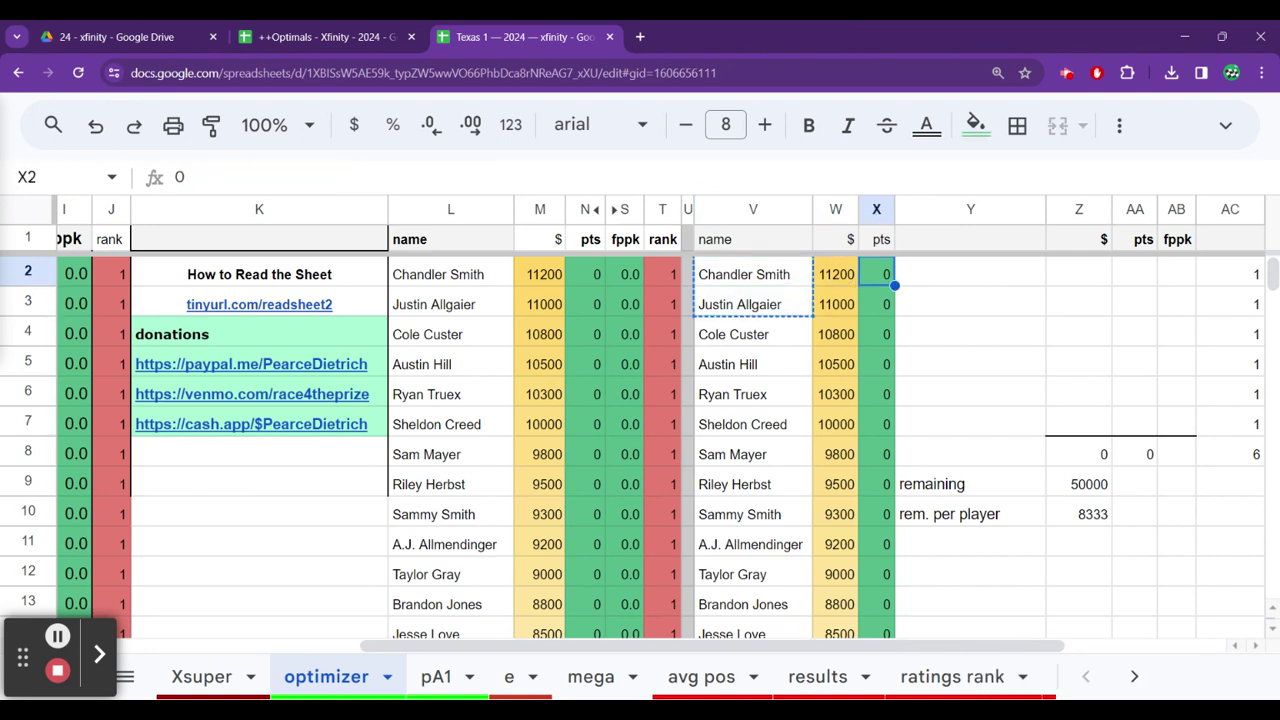
key("Right")
key("ctrl+v")
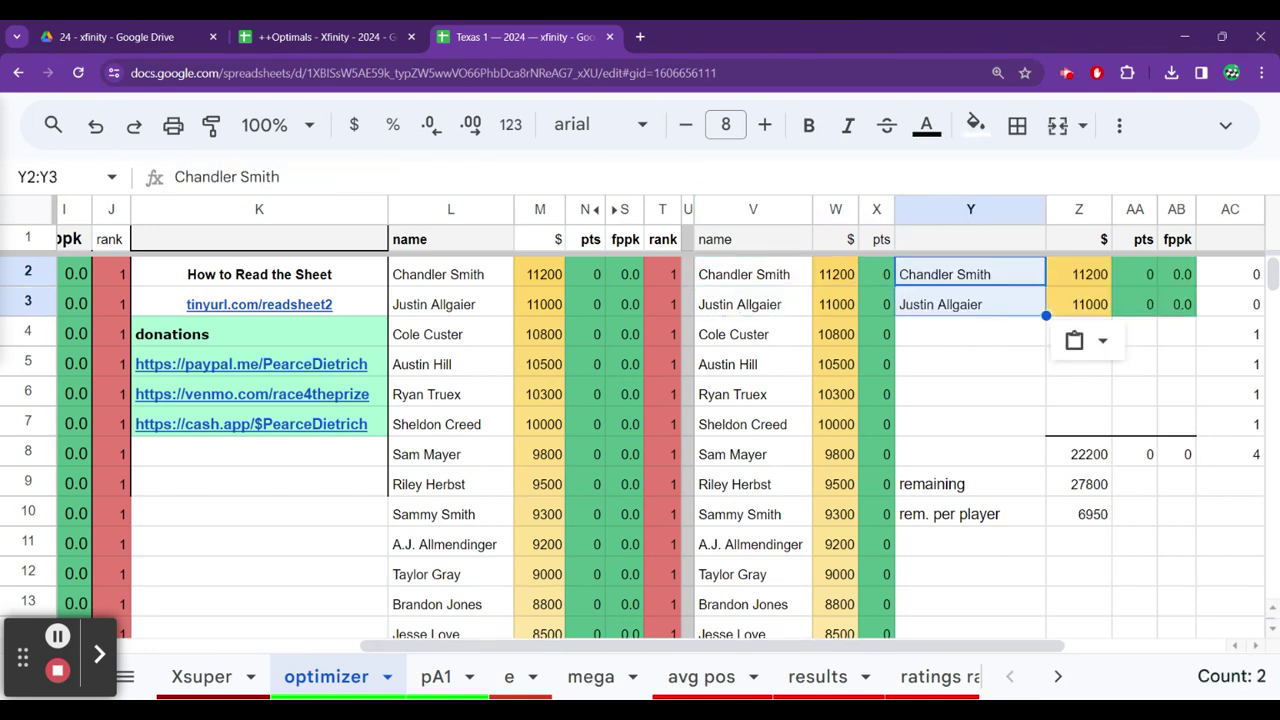
Copy the $4600 driver's name from cell V38 of the sorted driver list
key("Down")
key("Down")
key("Down")
key("Down")
key("Down")
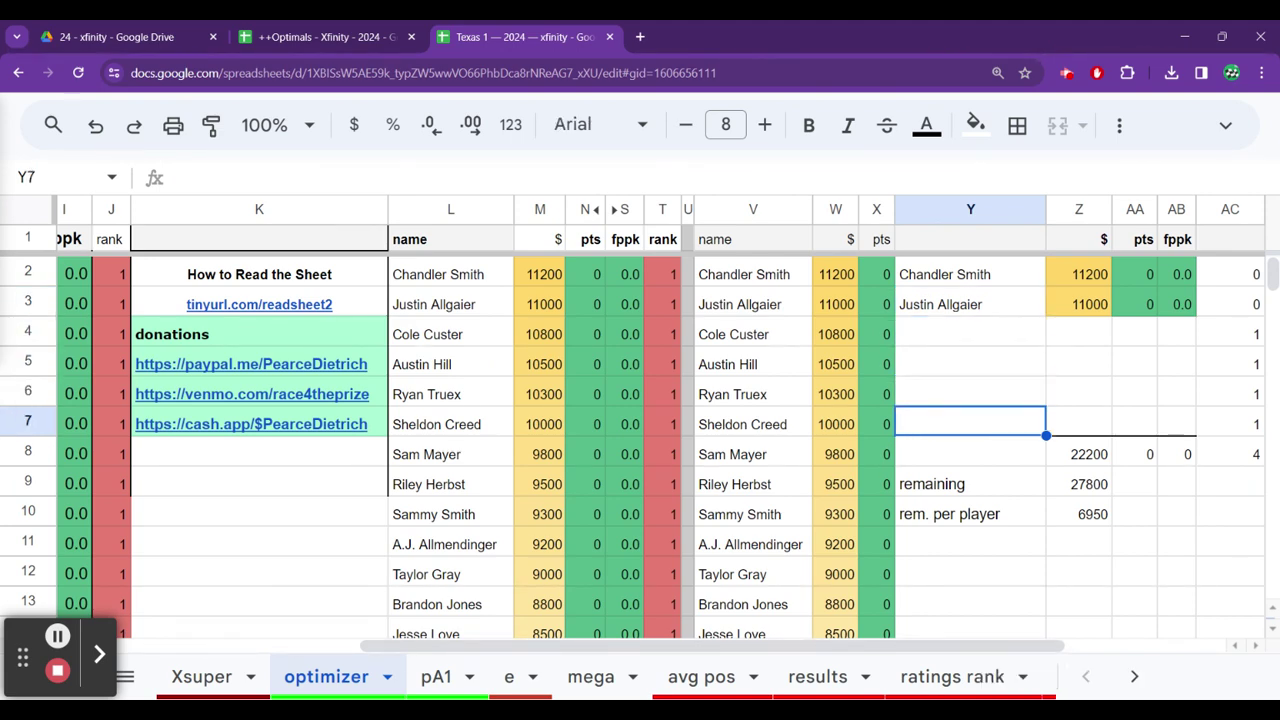
key("Left")
key("Left")
key("Down")
key("Down")
key("Down")
key("Down")
key("Down")
key("Down")
key("Down")
key("Down")
key("Down")
key("Down")
key("Down")
key("Down")
key("Down")
key("Down")
key("Down")
key("Down")
key("Down")
key("Down")
key("Down")
key("Down")
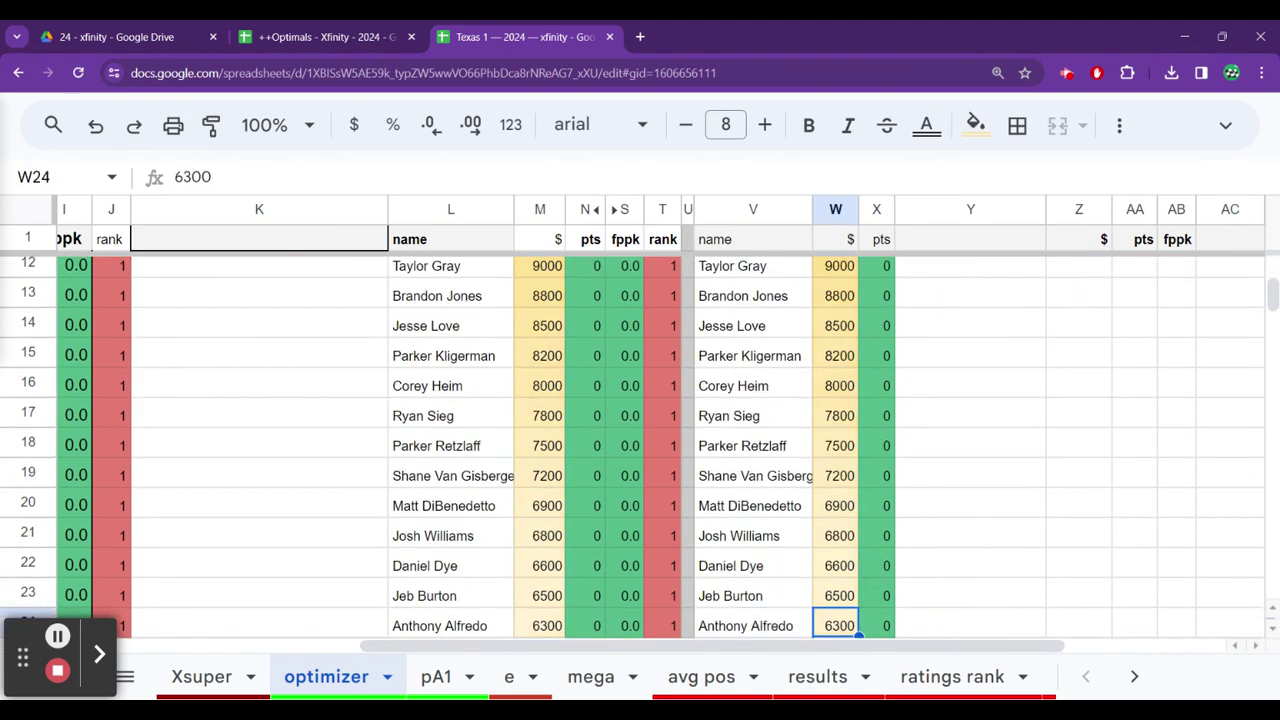
key("Down")
key("Down")
key("Down")
key("Down")
key("Down")
key("Down")
key("Down")
key("Down")
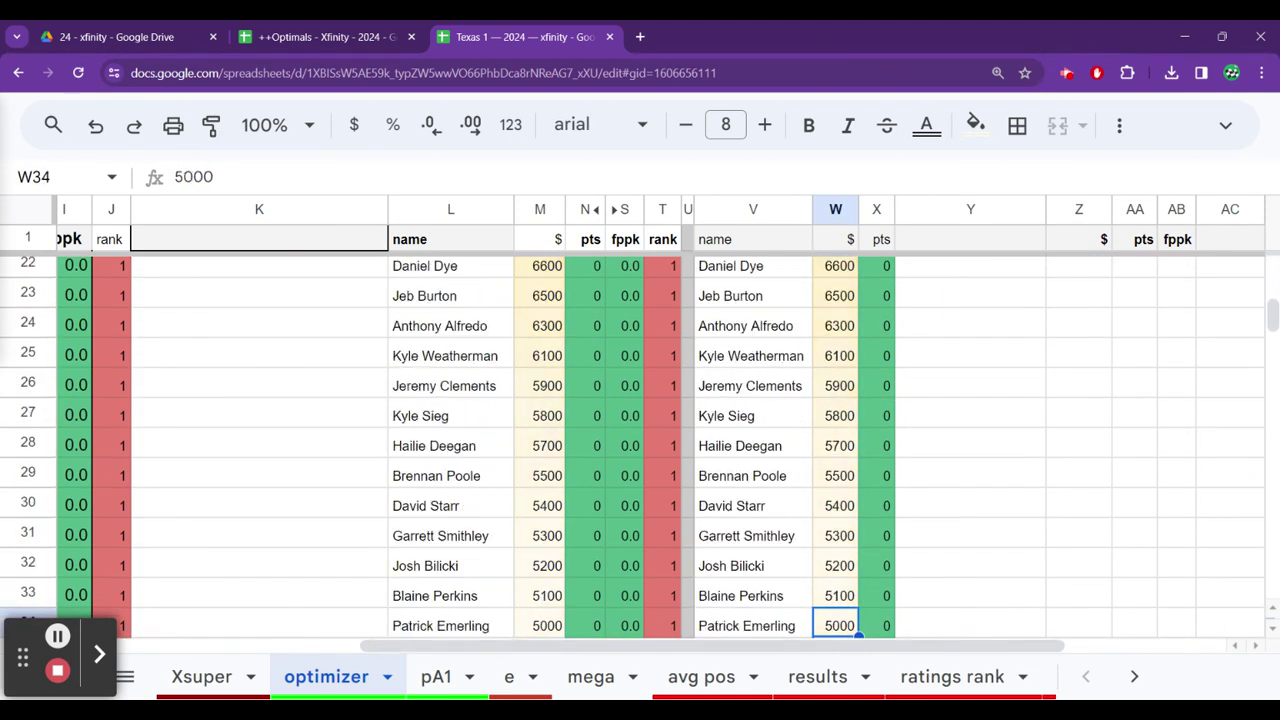
key("Down")
key("Down")
key("Down")
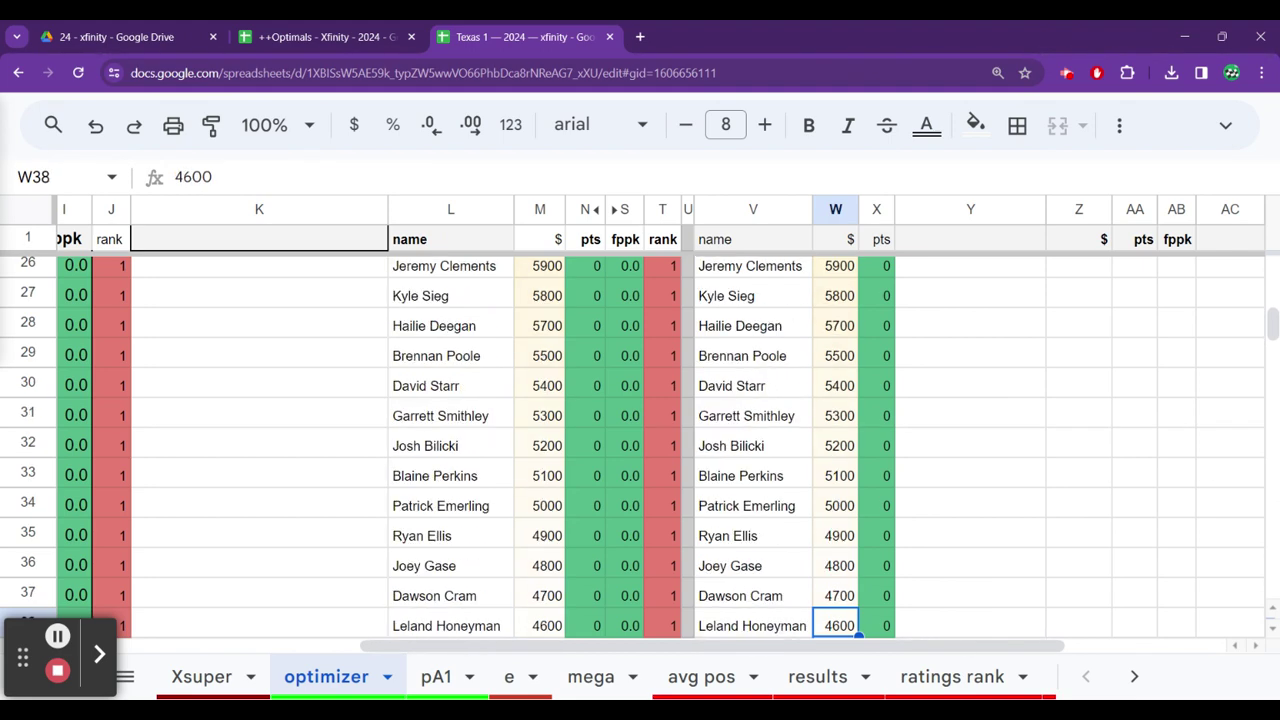
key("Left")
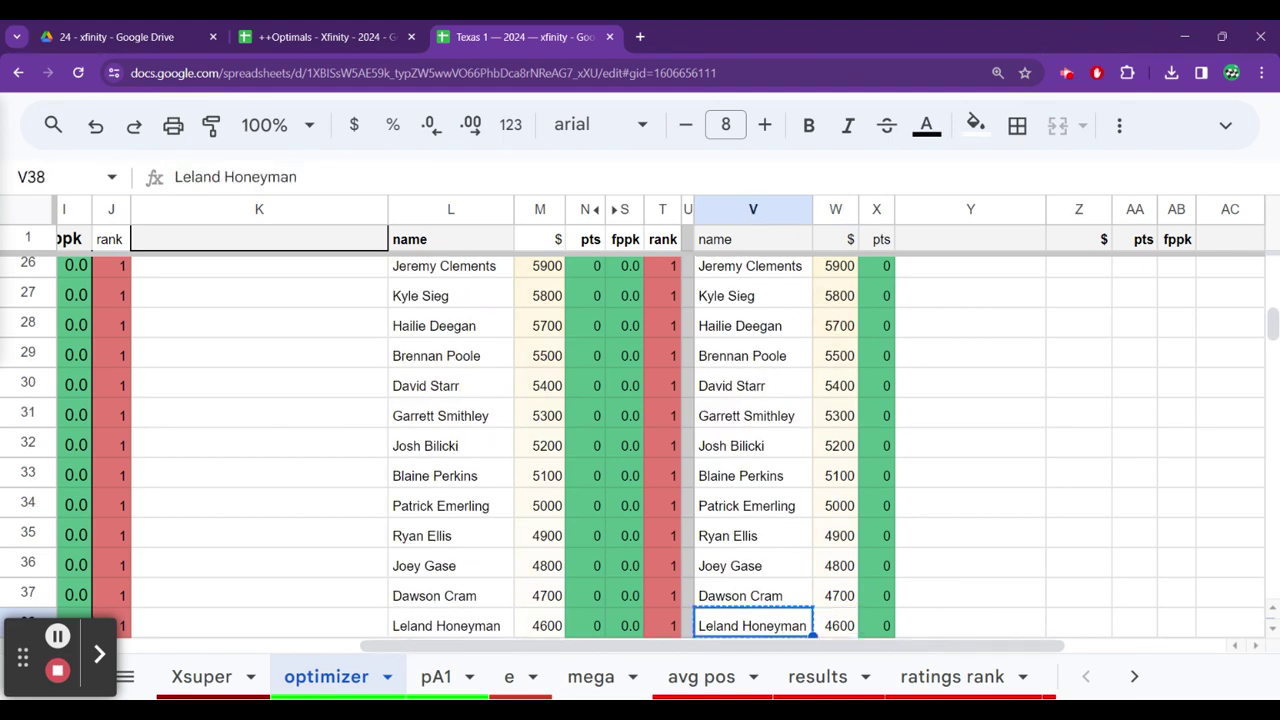
Paste the copied $4600 driver into lineup slot Y7
key("ctrl+Up")
key("Down")
key("Right")
key("Right")
key("Right")
key("Down")
key("Down")
key("Down")
key("Down")
key("Down")
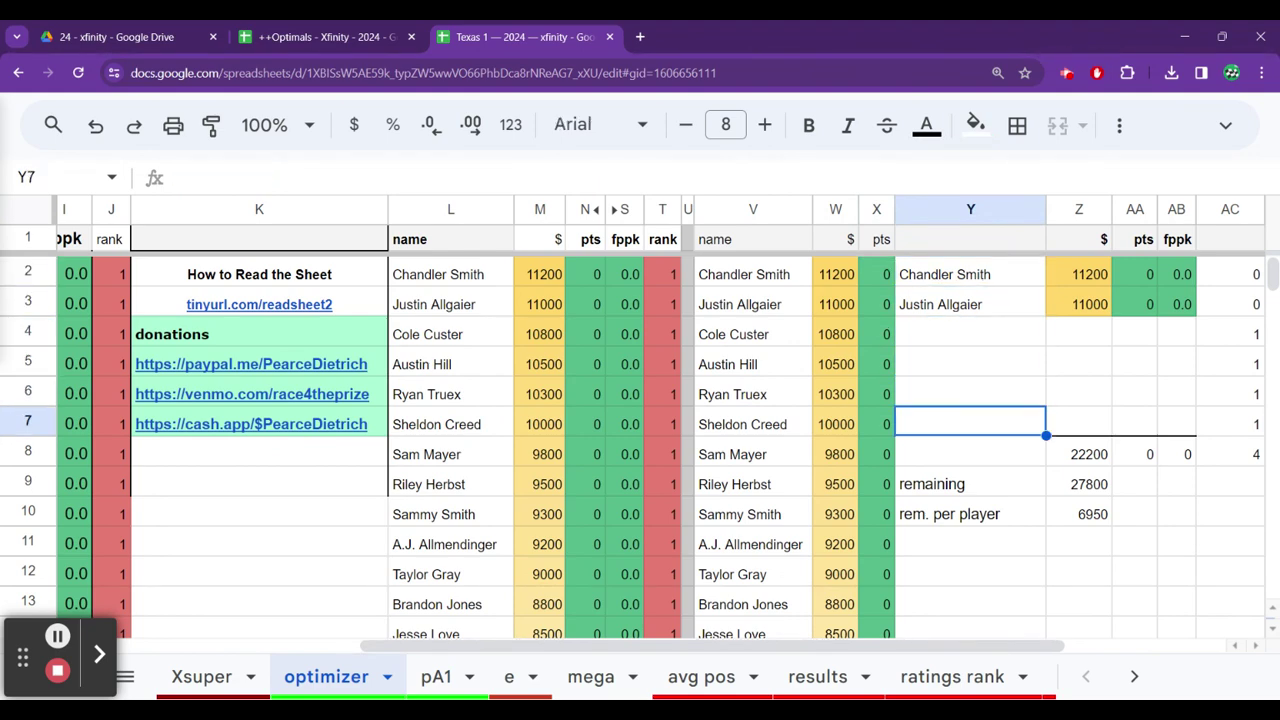
key("ctrl+v")
key("Up")
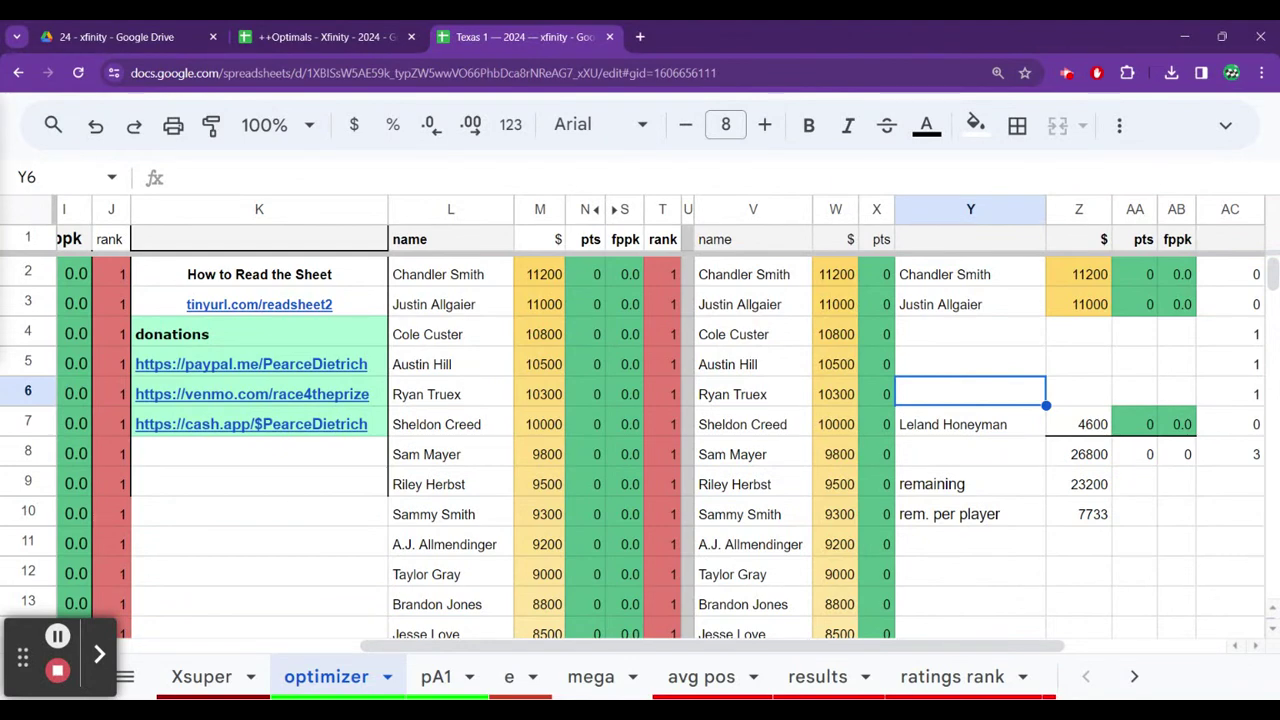
Copy the $6300 driver's name from cell V24 of the sorted driver list
key("Left")
key("Left")
key("Left")
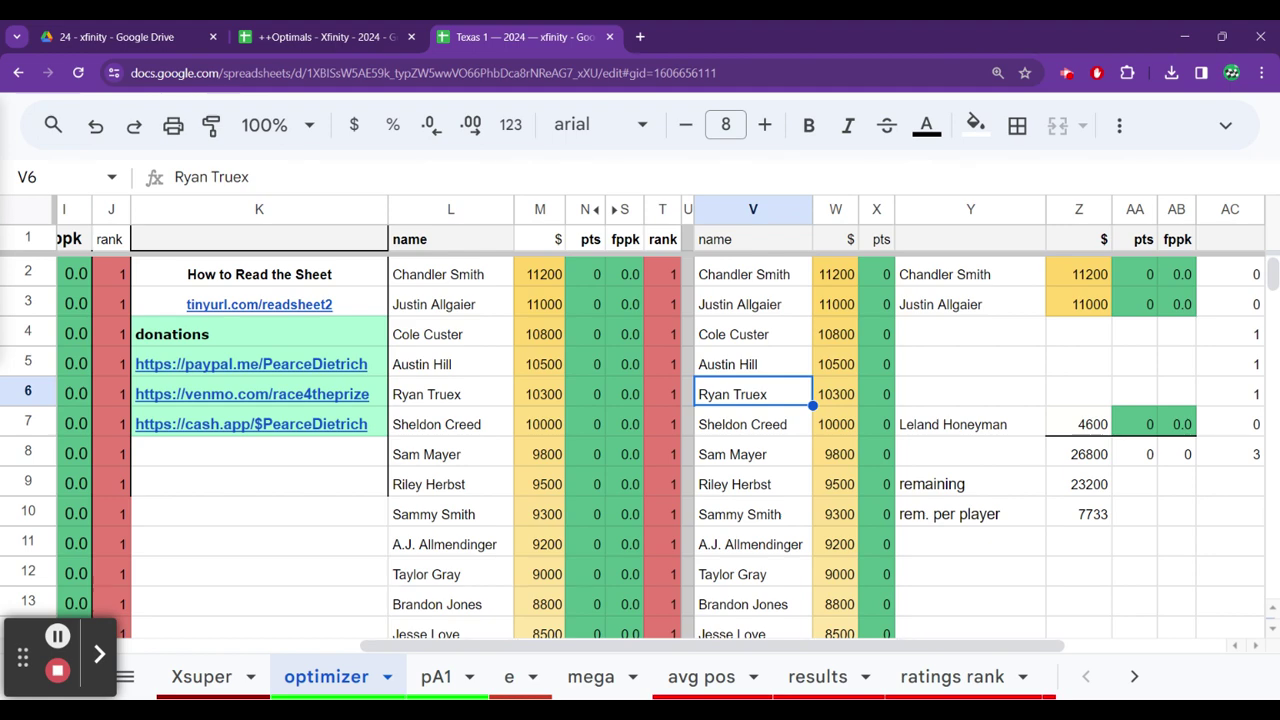
key("ctrl+Down")
key("ctrl+Up")
key("Down")
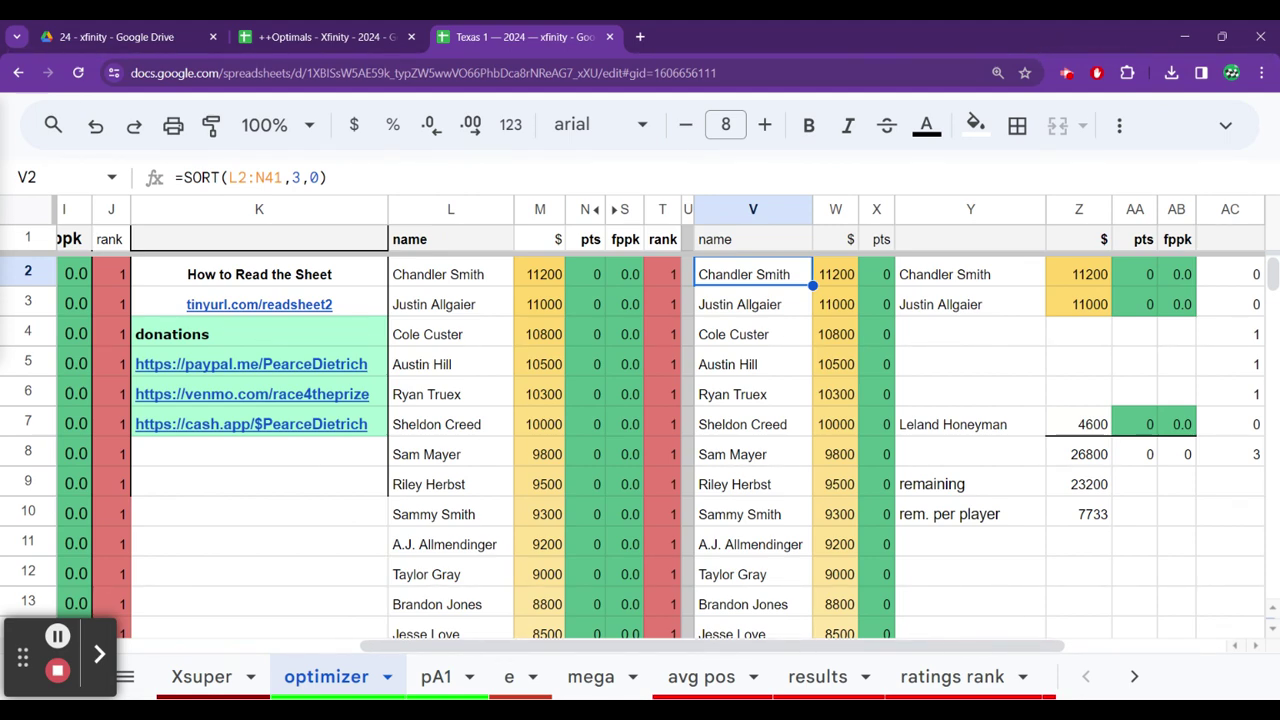
key("Down")
key("Down")
key("Down")
key("Down")
key("Down")
key("Down")
key("Down")
key("Down")
key("Down")
key("Down")
key("Down")
key("Down")
key("Down")
key("Down")
key("Down")
key("Down")
key("Down")
key("Down")
key("Down")
key("Down")
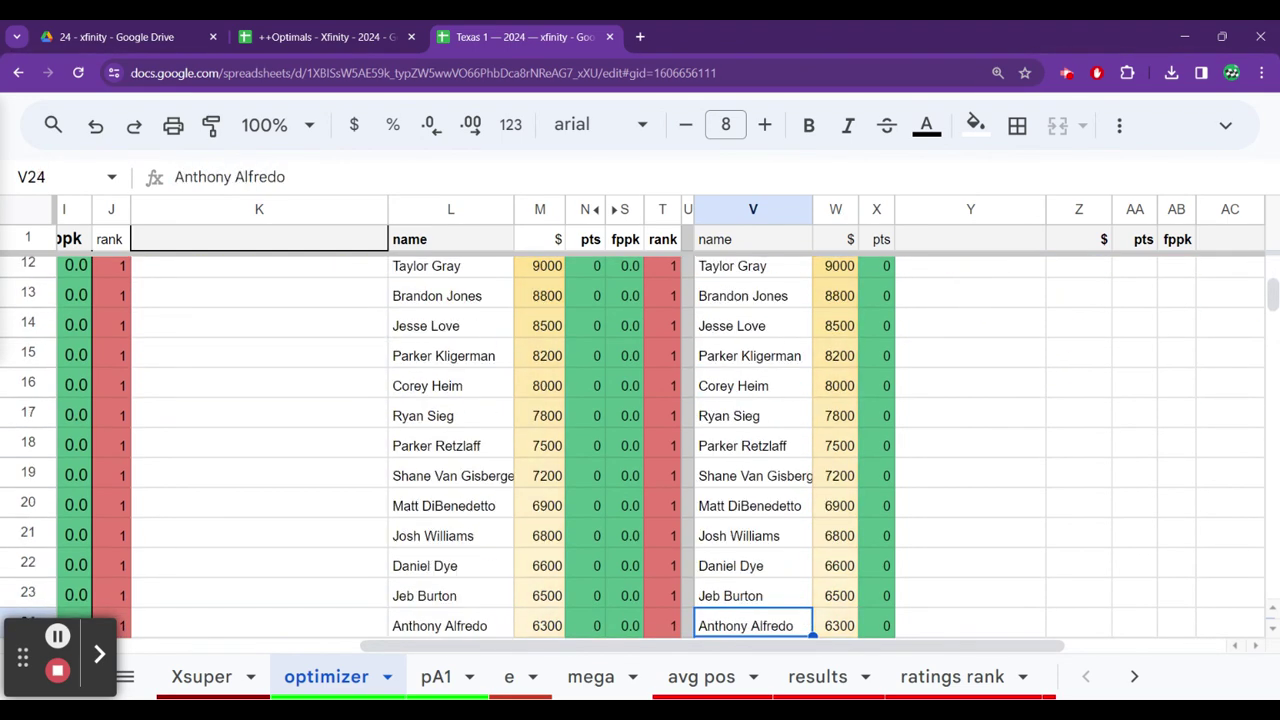
key("Down")
key("Down")
key("Up")
key("Up")
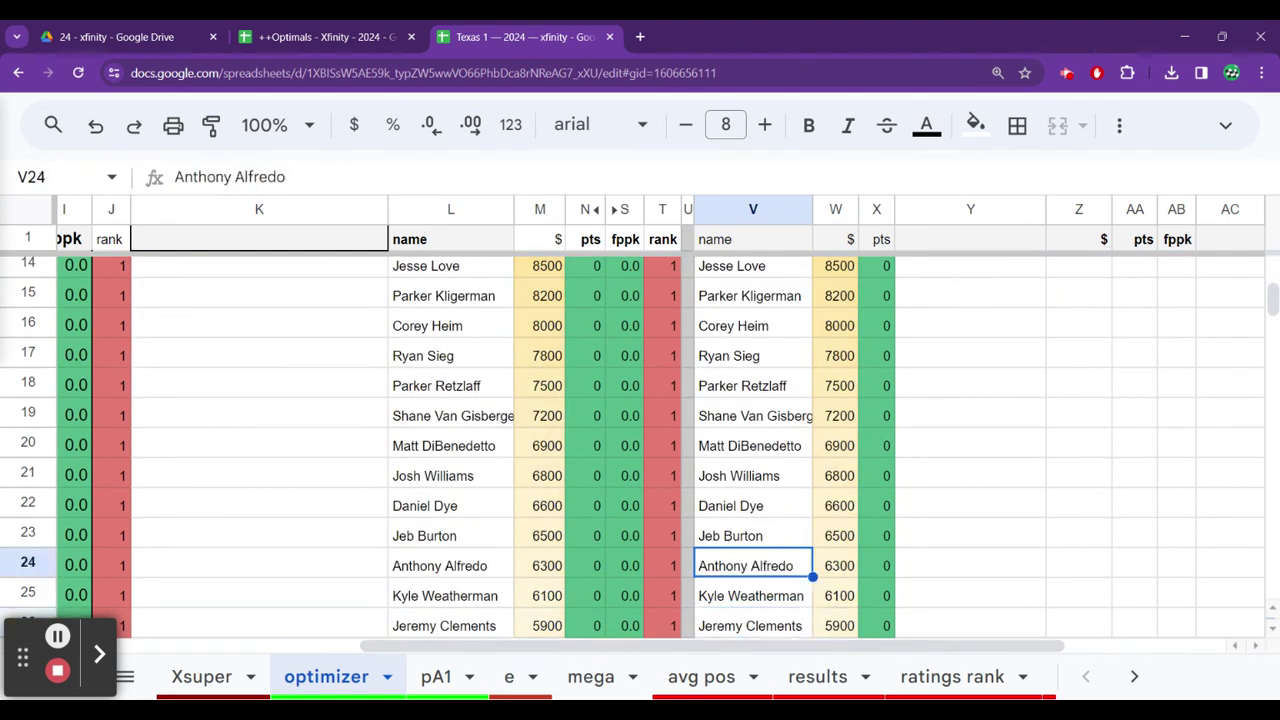
Paste the copied $6300 driver into lineup slot Y6
key("ctrl+Up")
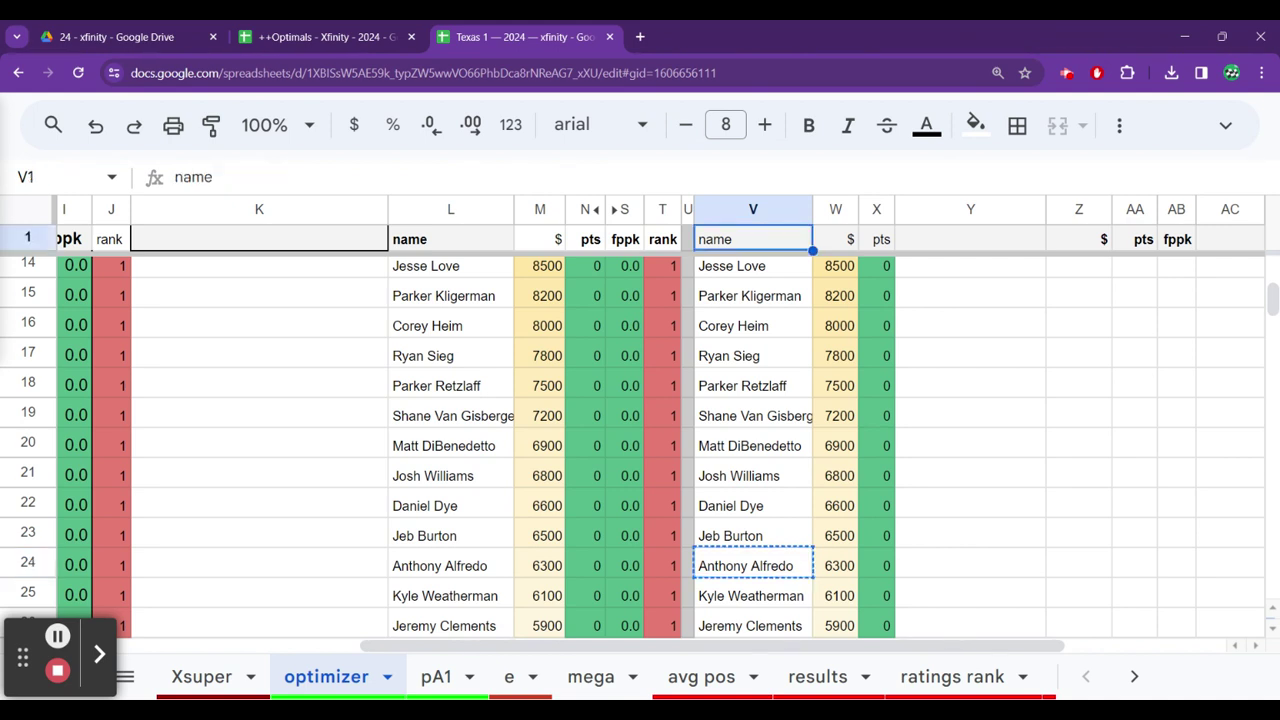
key("Down")
key("Right")
key("Right")
key("Right")
key("Down")
key("Down")
key("Down")
key("Down")
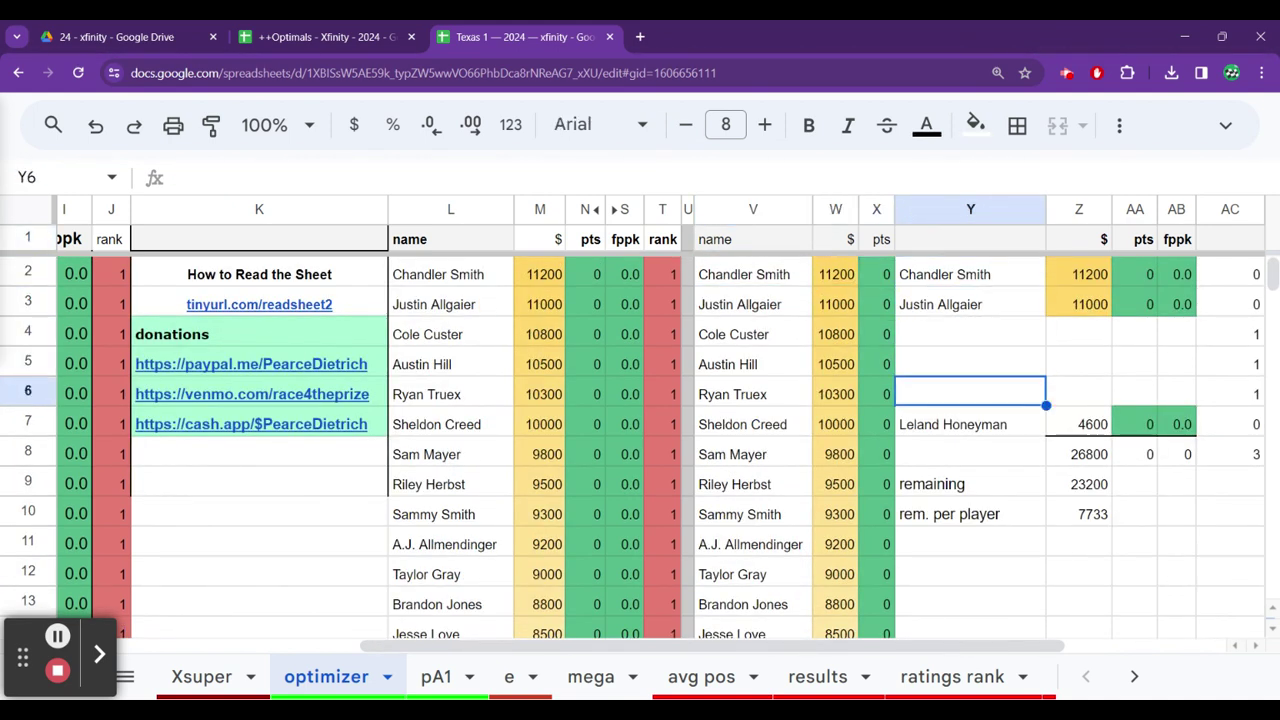
key("ctrl+v")
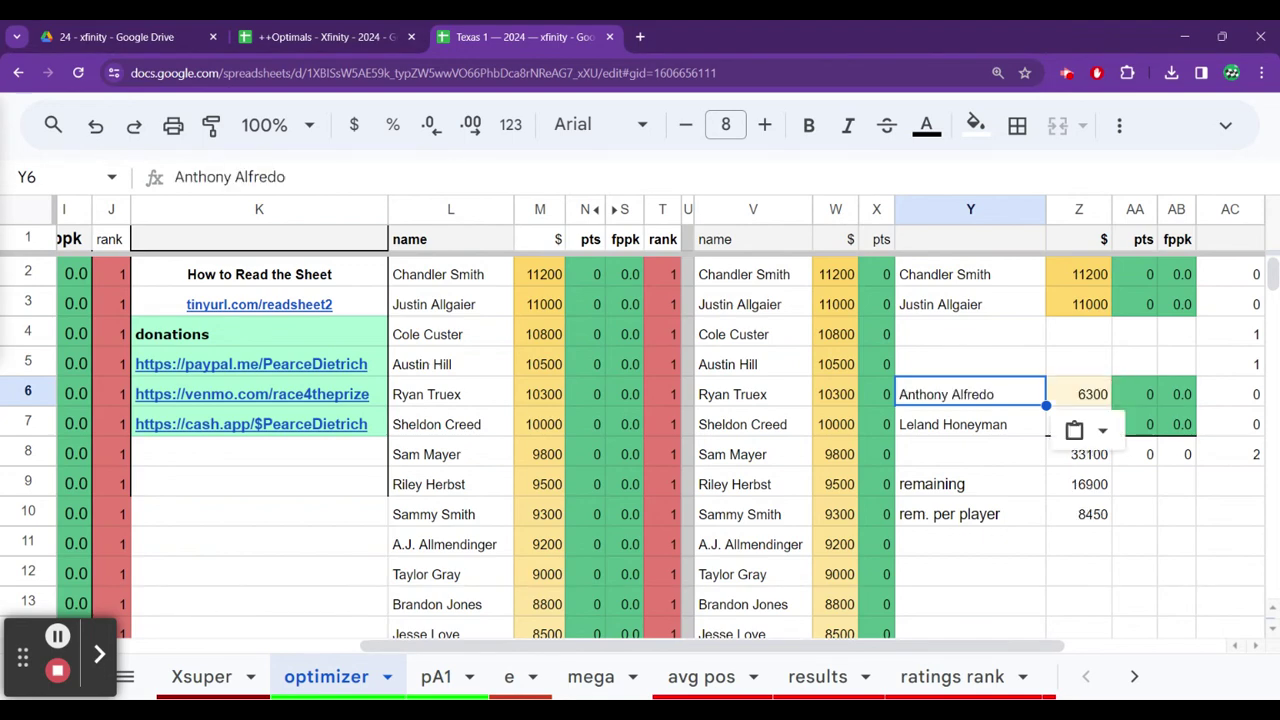
key("Up")
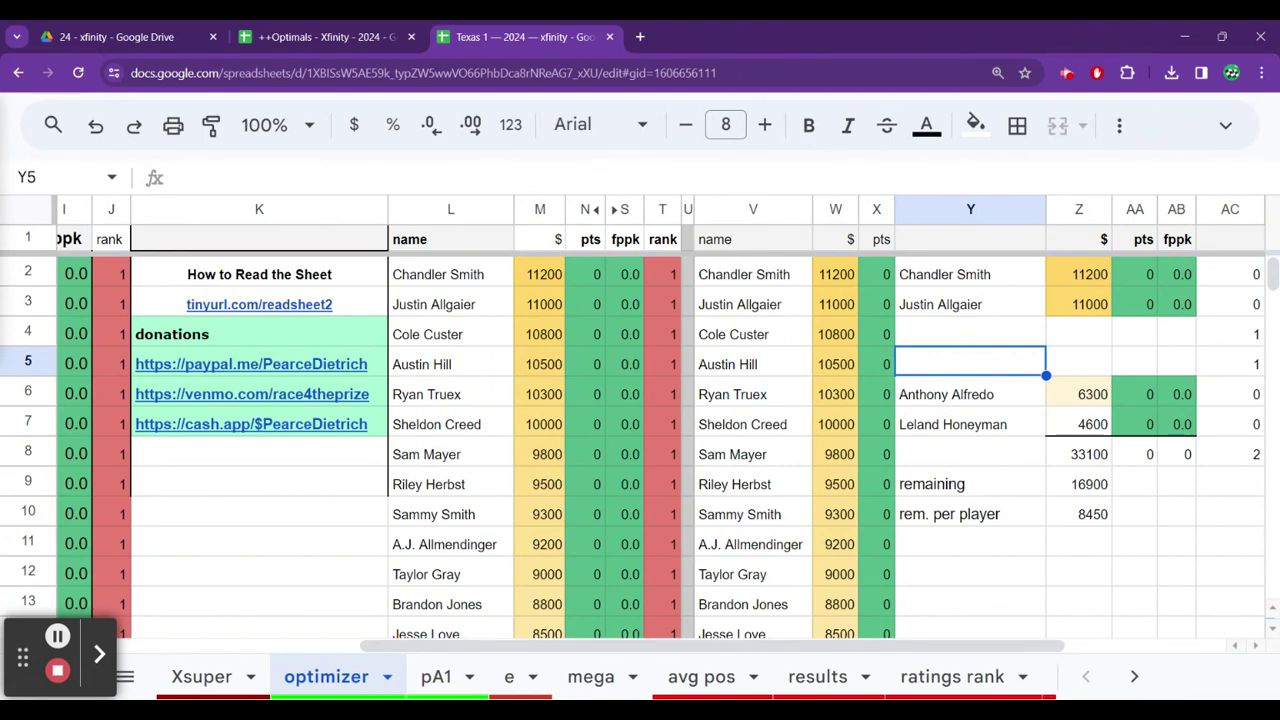
Check the open lineup slots and compare drivers in column V from $10300 down to $8000 as candidates
left_click(970, 394)
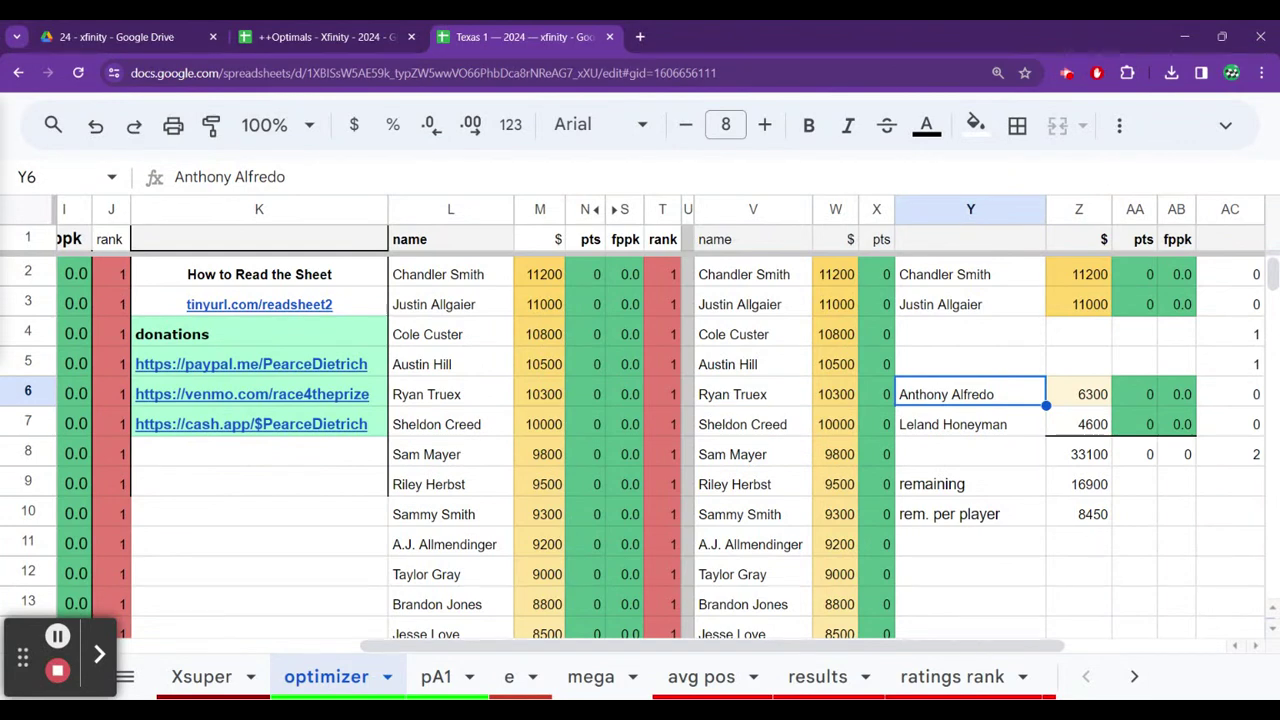
left_click(970, 364)
left_click(970, 334)
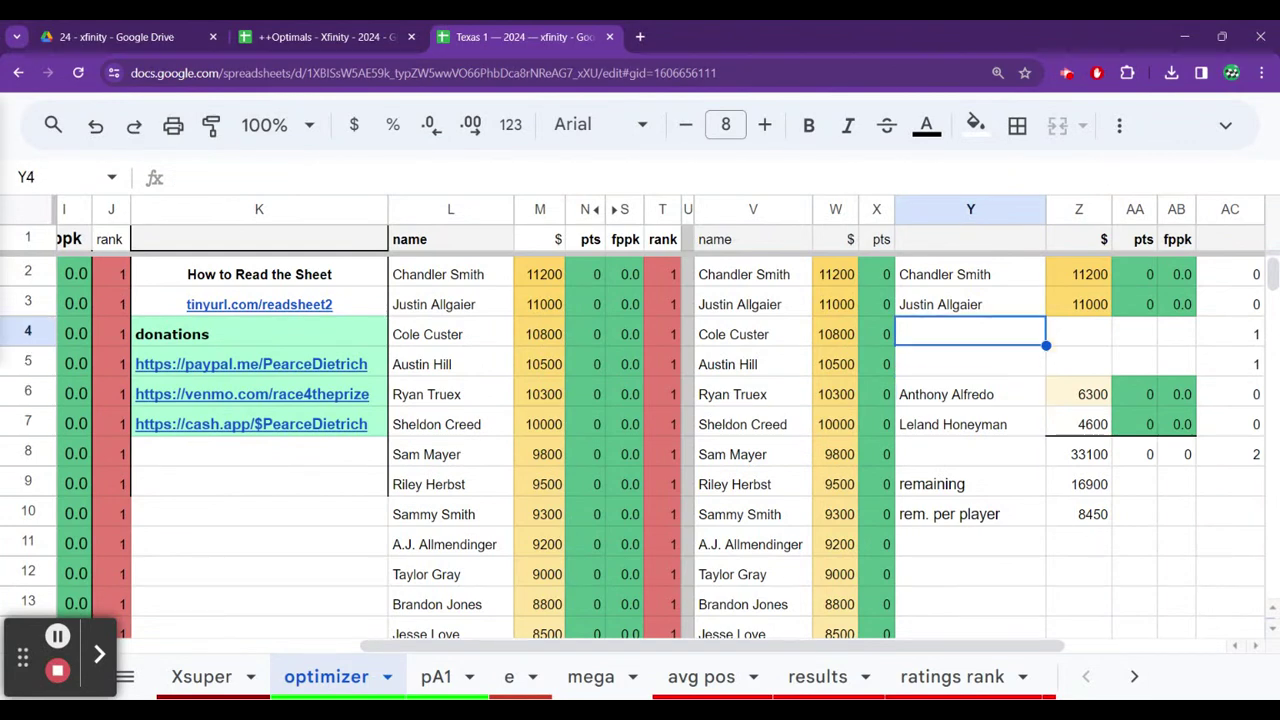
left_click(970, 394)
left_click(876, 394)
key("Left")
key("Left")
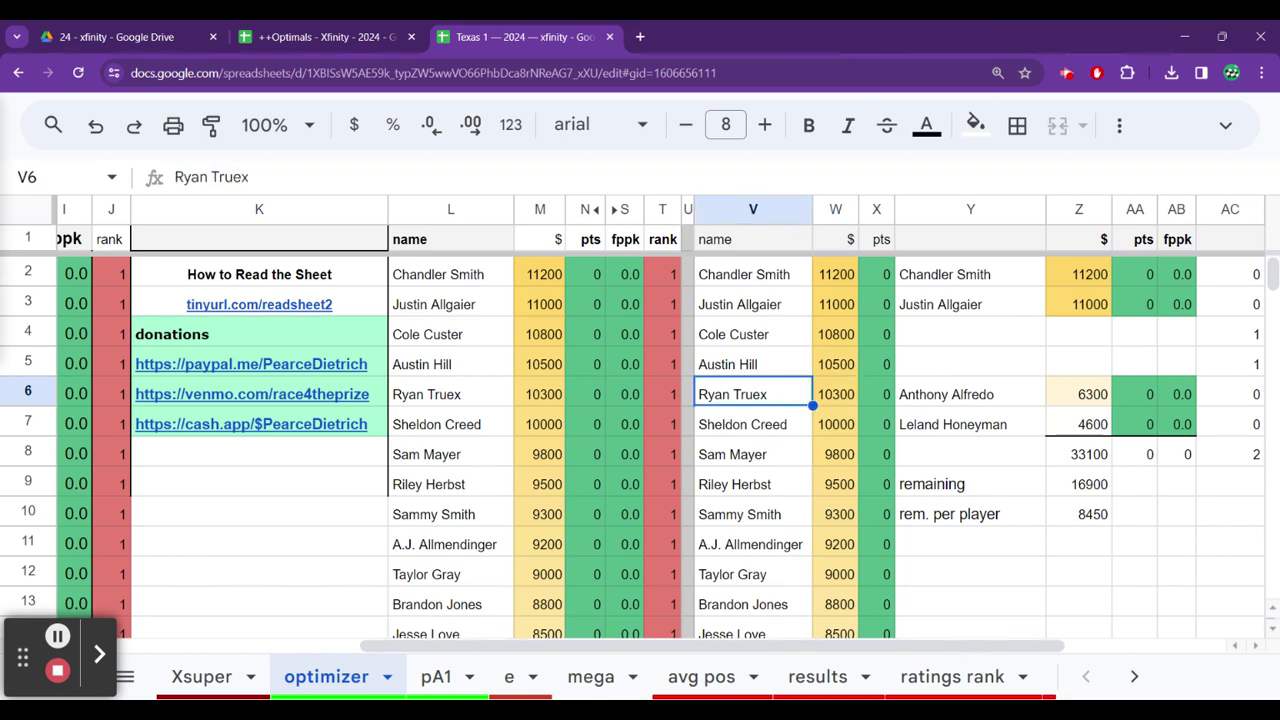
key("Down")
key("Down")
key("Down")
key("Down")
key("Down")
key("Down")
key("Down")
key("Down")
key("Down")
key("Up")
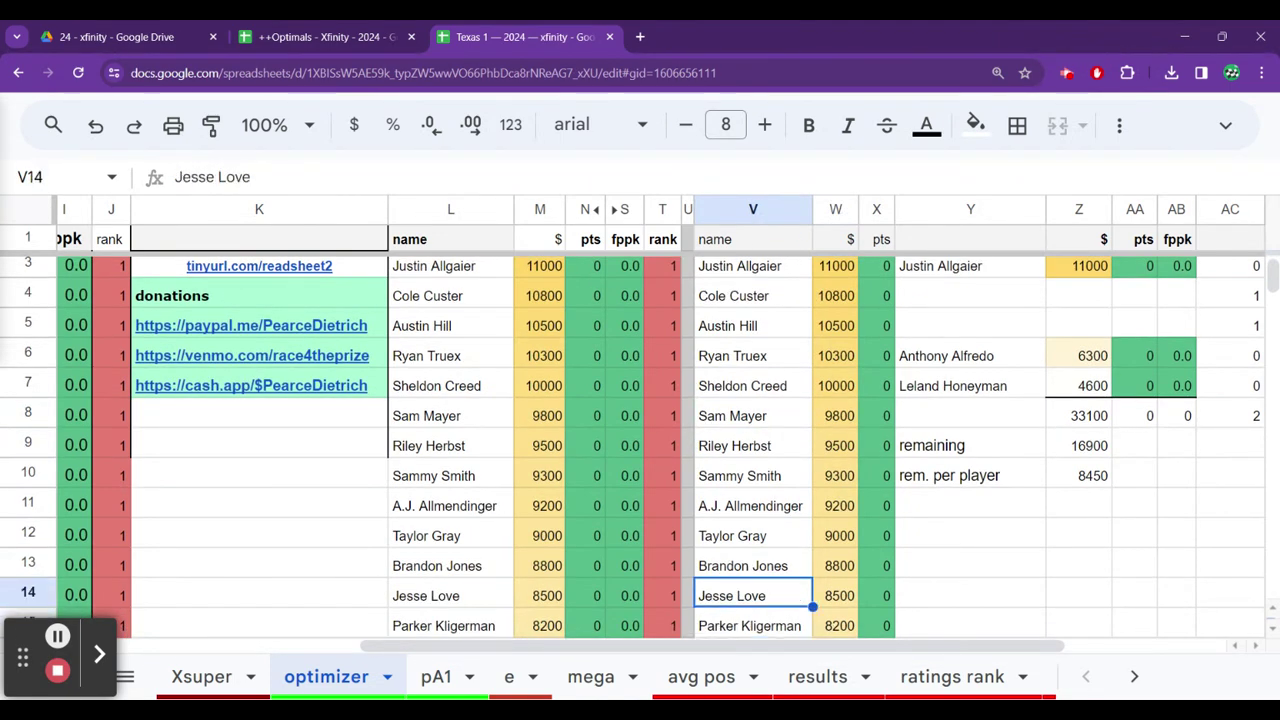
key("Down")
key("Down")
key("Up")
key("Up")
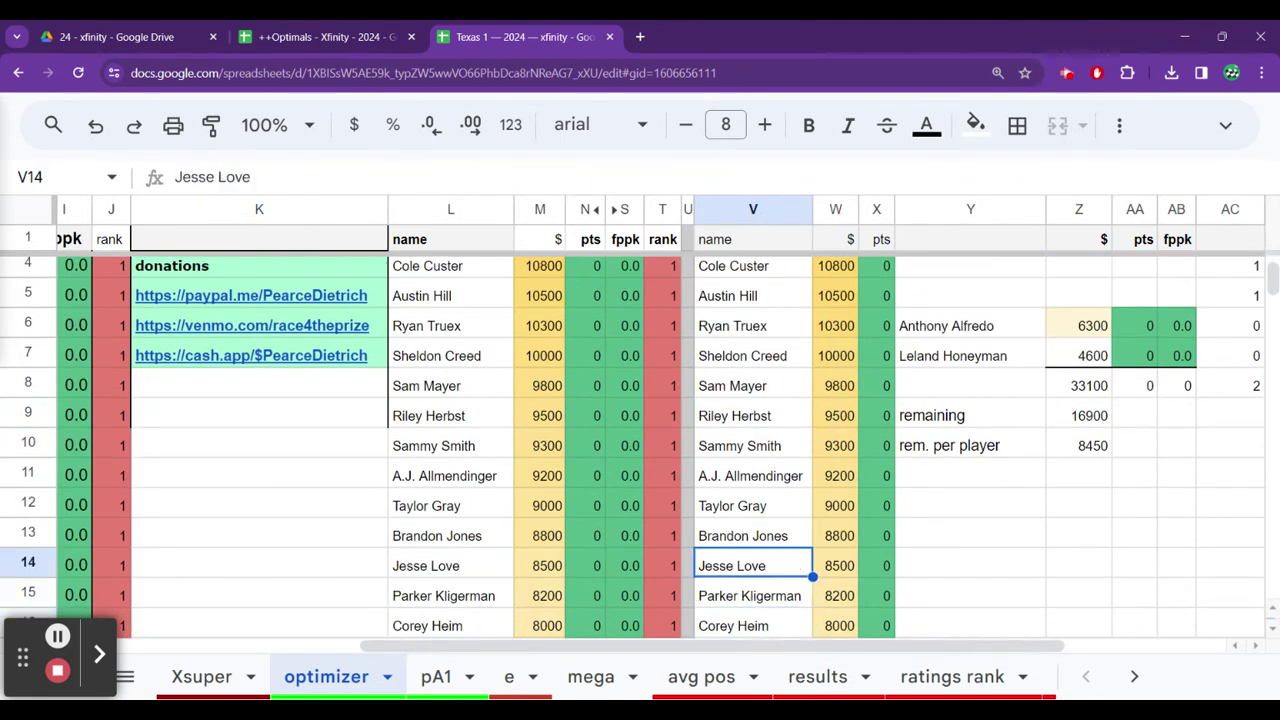
Copy the $10300 driver's name from cell V6 of the sorted driver list
key("Down")
key("Down")
key("Down")
key("Up")
key("Up")
key("Up")
key("Up")
key("Up")
key("Up")
key("Up")
key("Up")
key("Up")
key("Up")
key("Up")
key("Up")
key("Up")
key("Up")
key("Up")
key("Up")
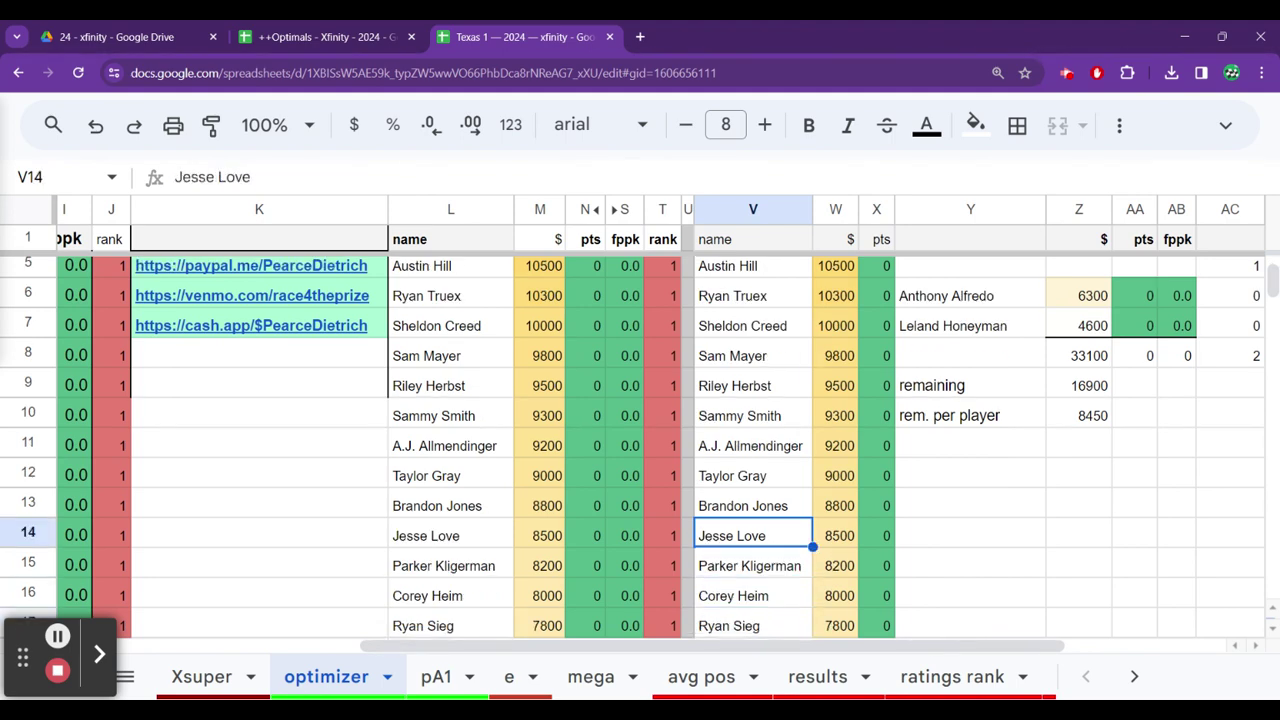
key("Down")
key("Down")
key("Down")
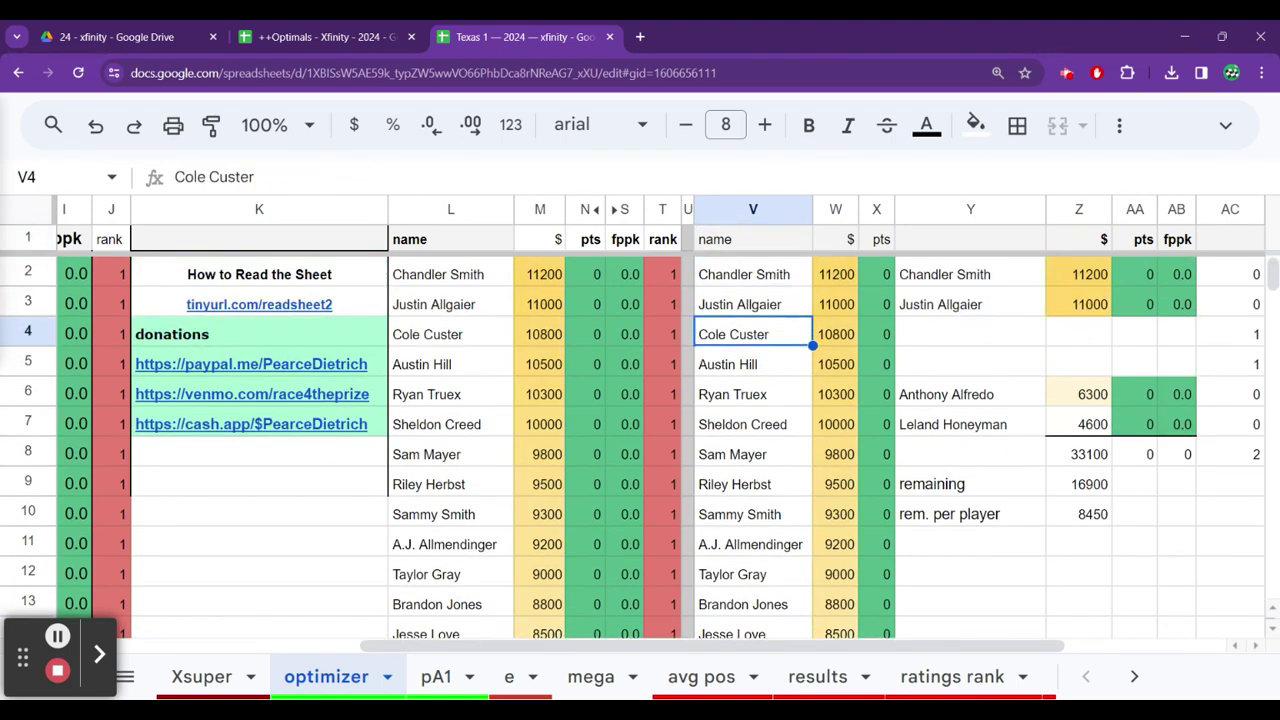
key("Down")
key("Down")
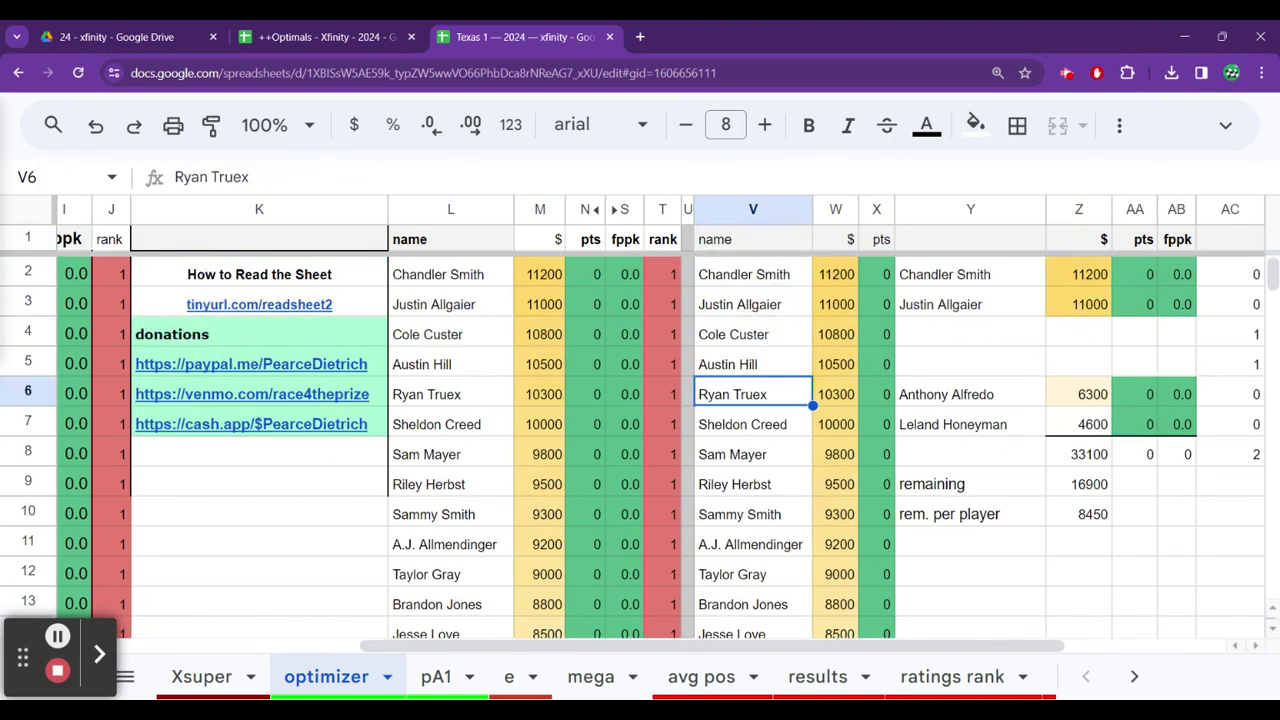
key("ctrl+c")
Paste the copied $10300 driver into lineup slot Y4
key("Up")
key("Up")
key("Right")
key("Right")
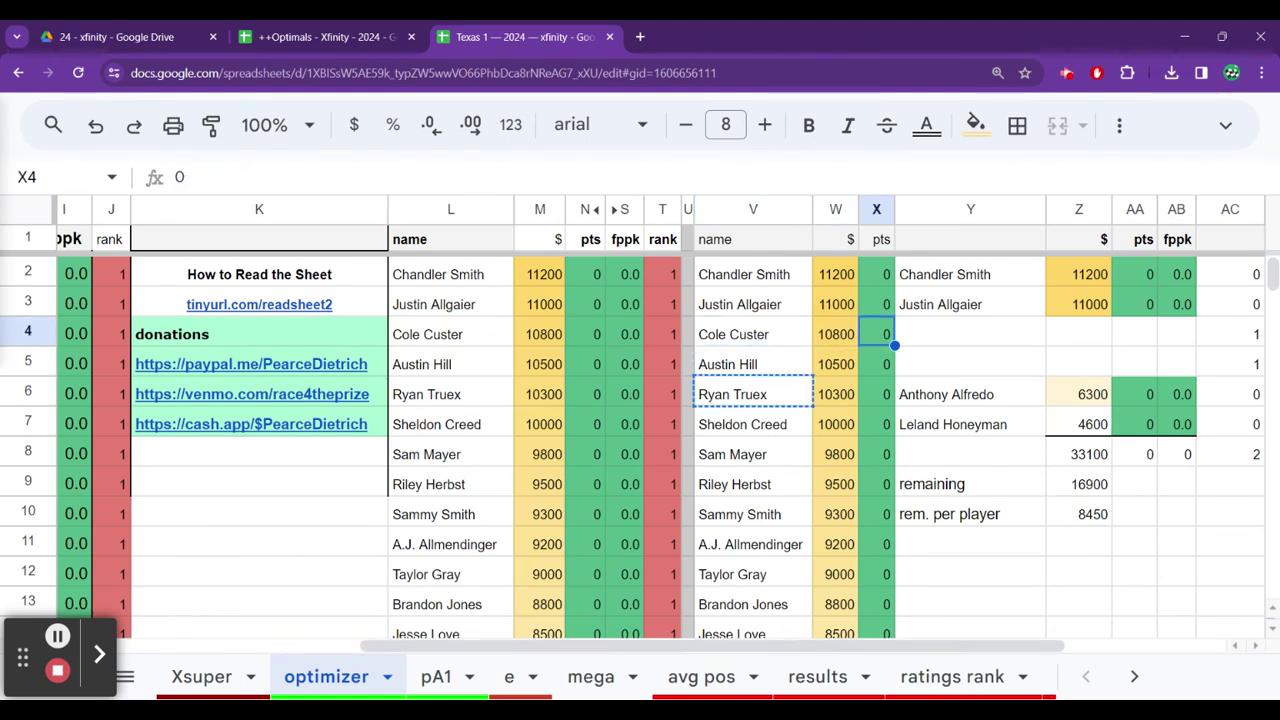
key("Right")
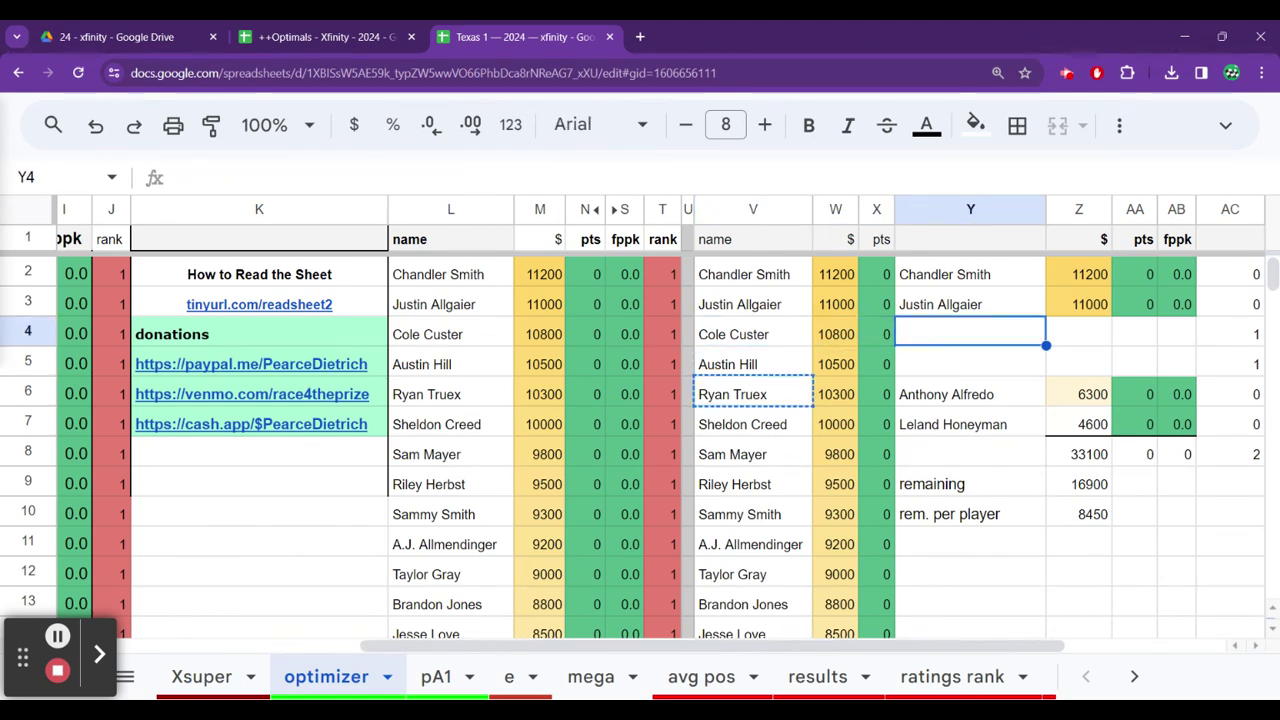
key("ctrl+v")
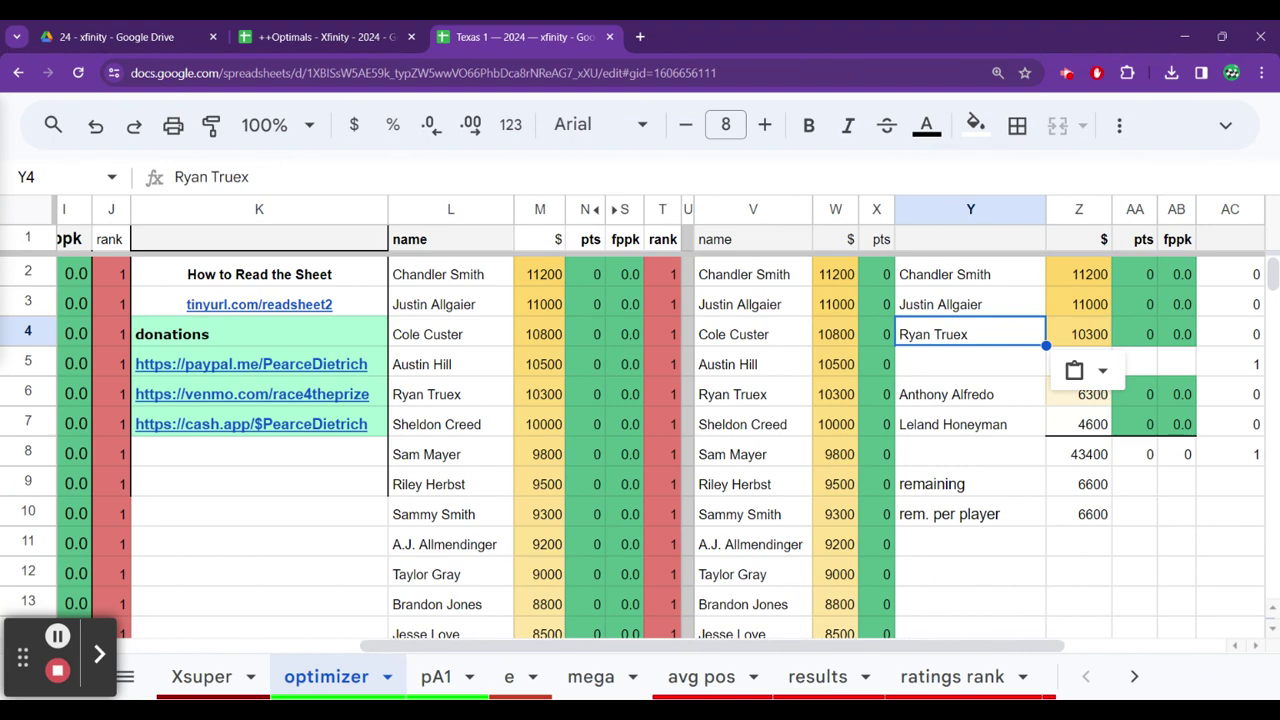
Review the cheaper drivers in column V, down to the $5500 salary, as candidates for open lineup slot Y5
key("Down")
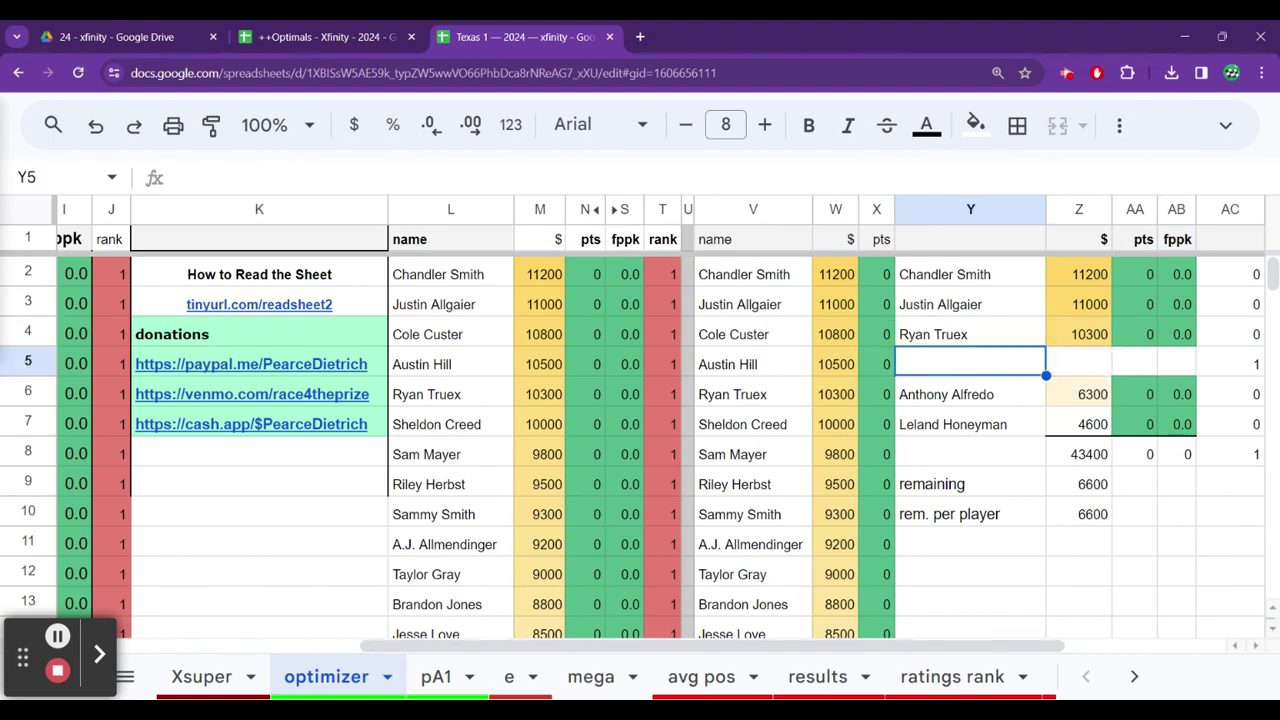
key("Left")
key("Left")
key("Left")
key("Down")
key("Down")
key("Down")
key("Down")
key("Down")
key("Down")
key("Down")
key("Down")
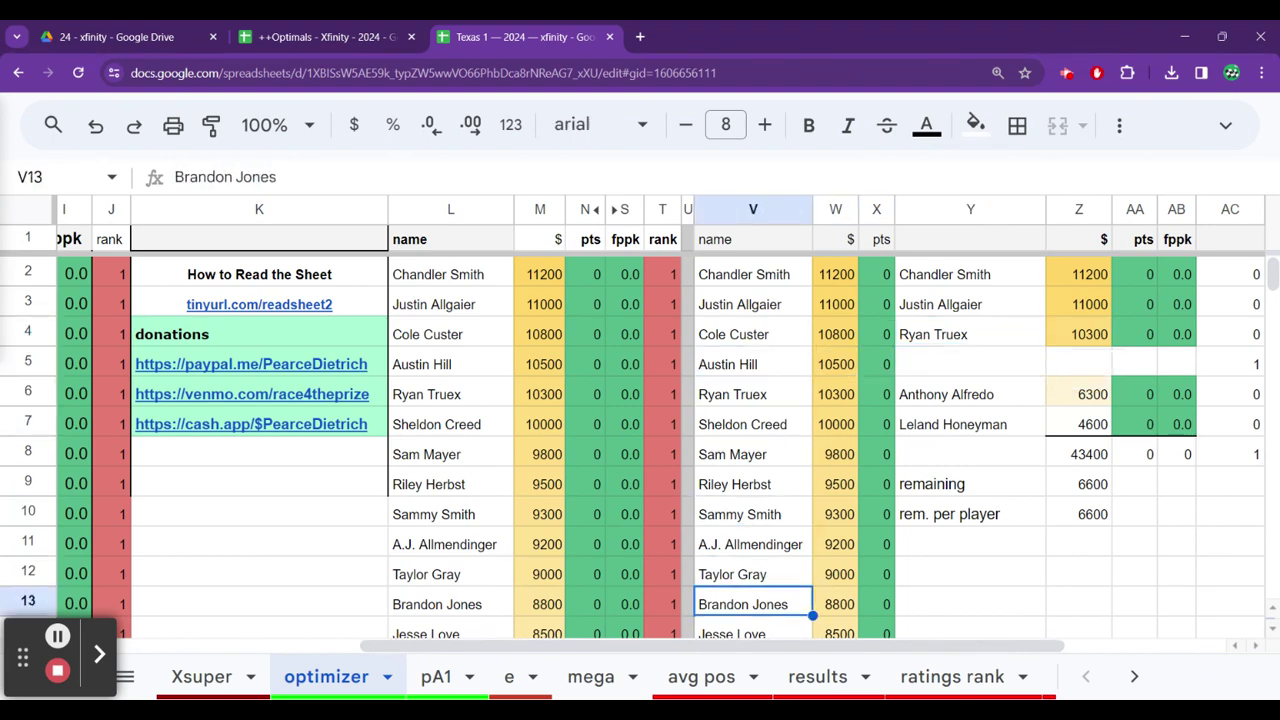
key("Down")
key("Down")
key("Down")
key("Down")
key("Down")
key("Down")
key("Down")
key("Down")
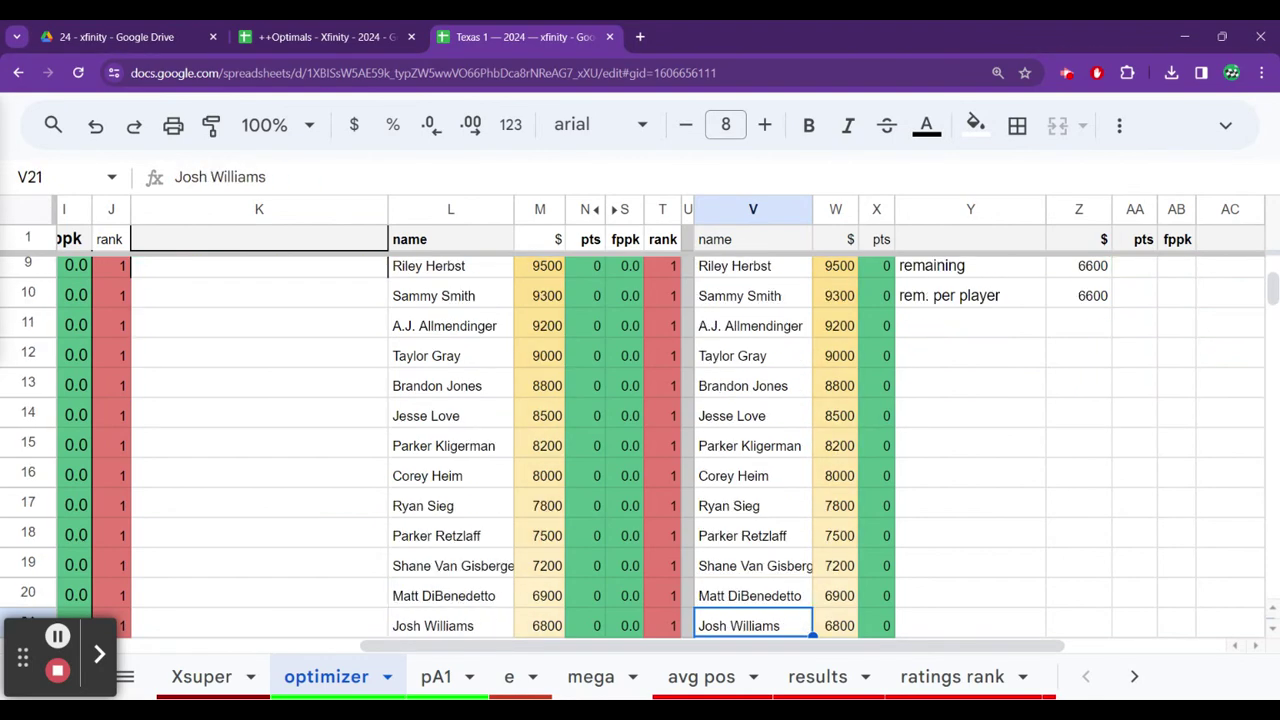
key("Down")
key("Down")
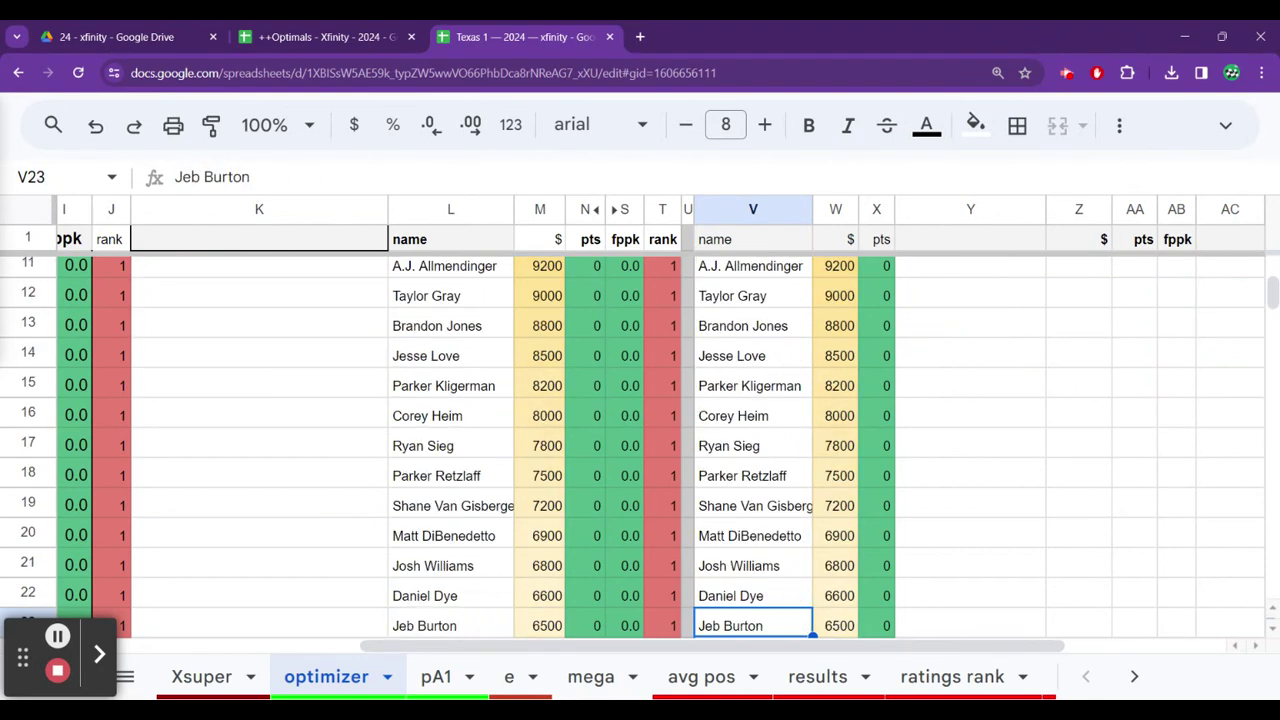
key("Down")
key("Down")
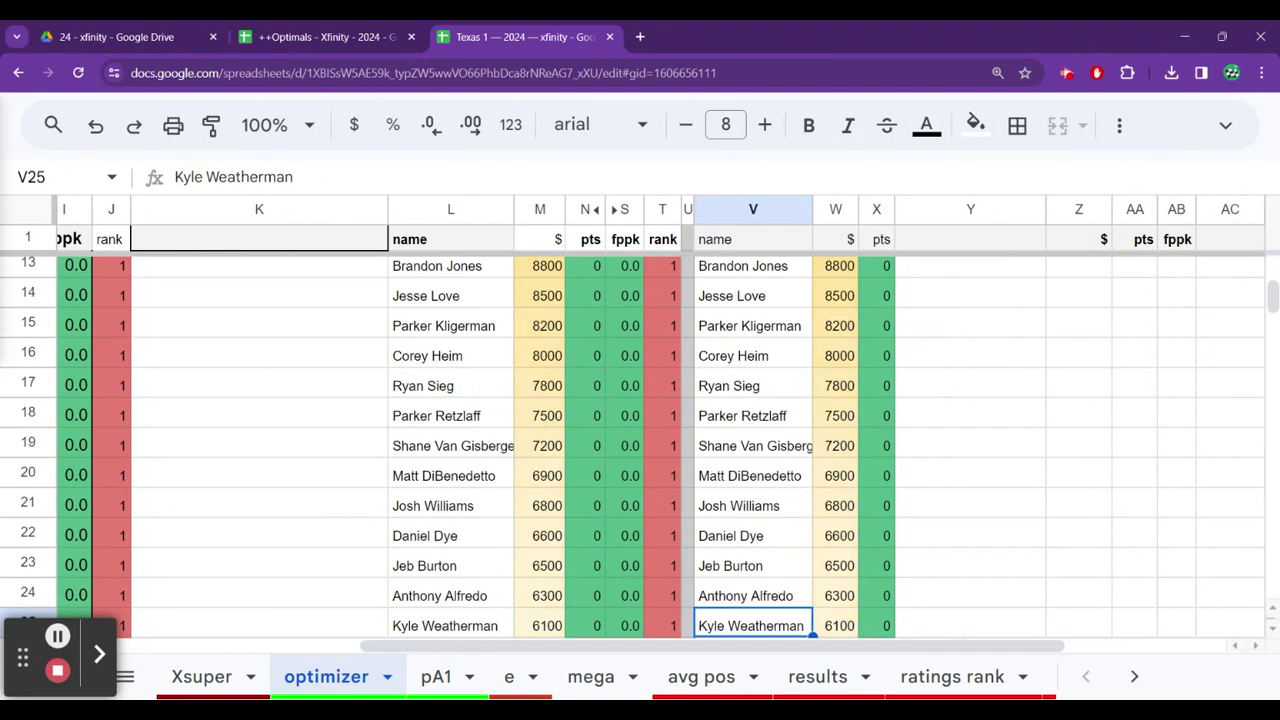
key("Down")
key("Down")
key("Down")
key("Down")
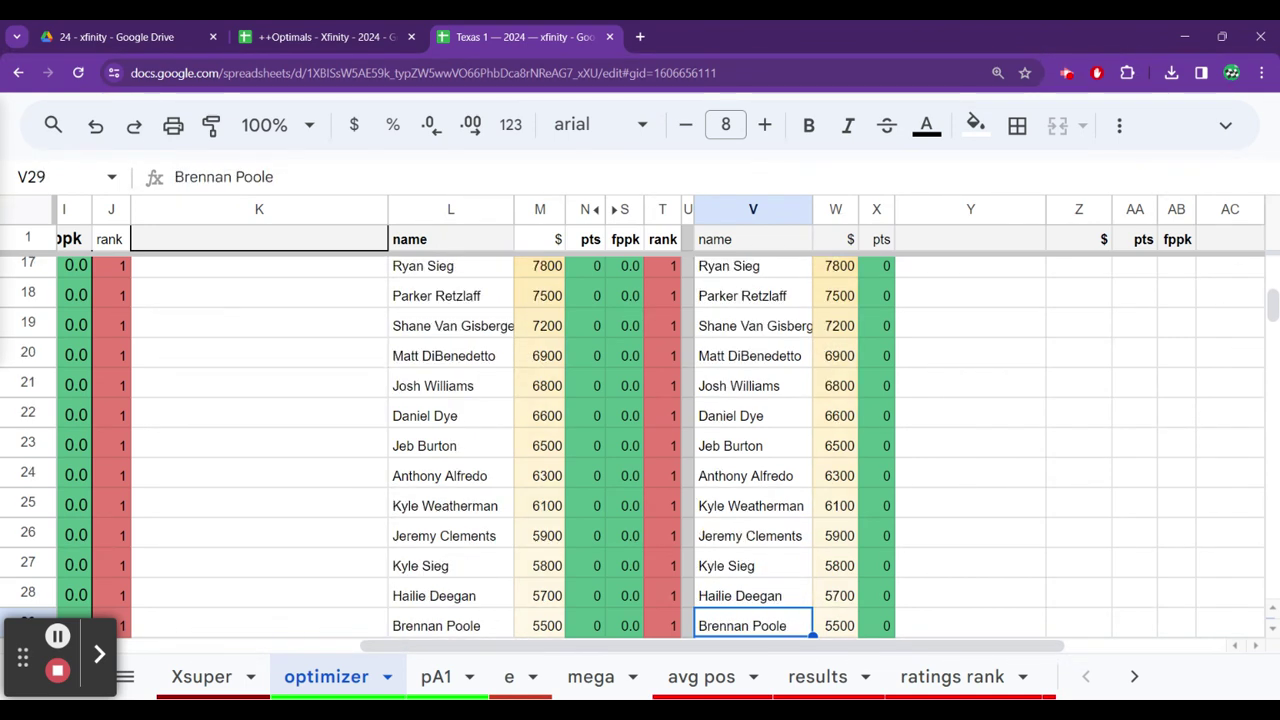
key("Up")
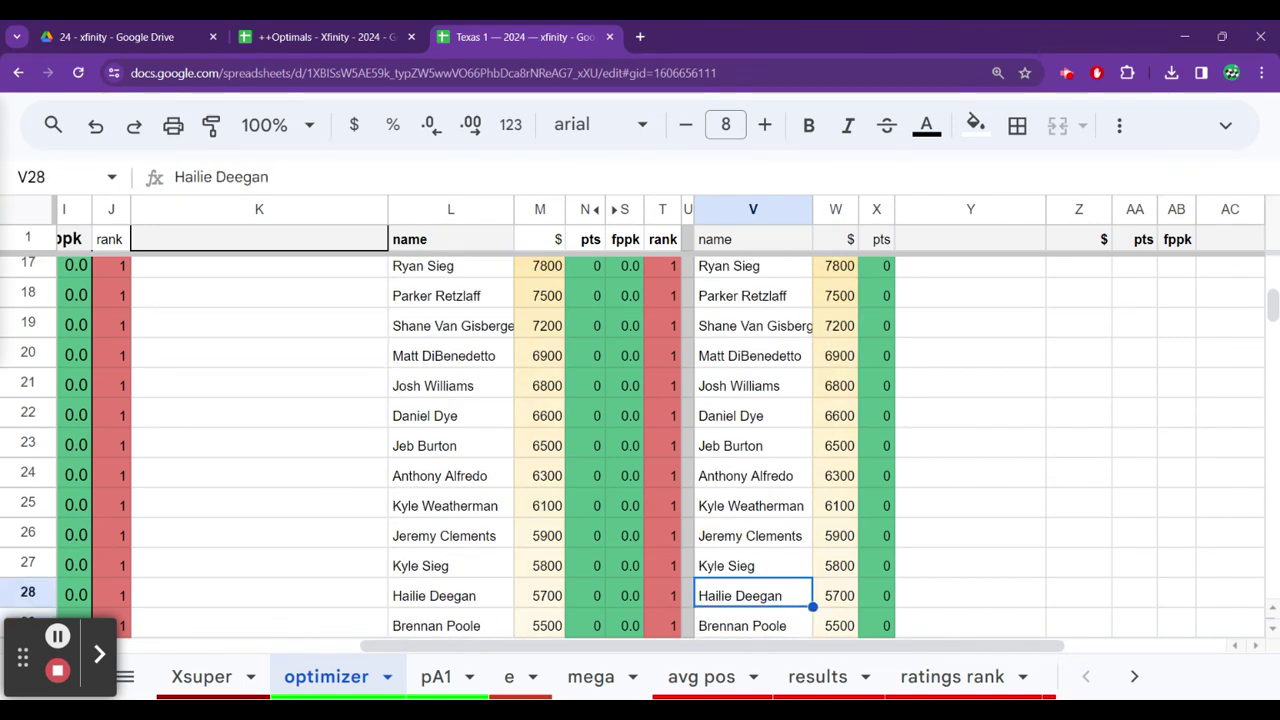
key("Up")
key("ctrl+Up")
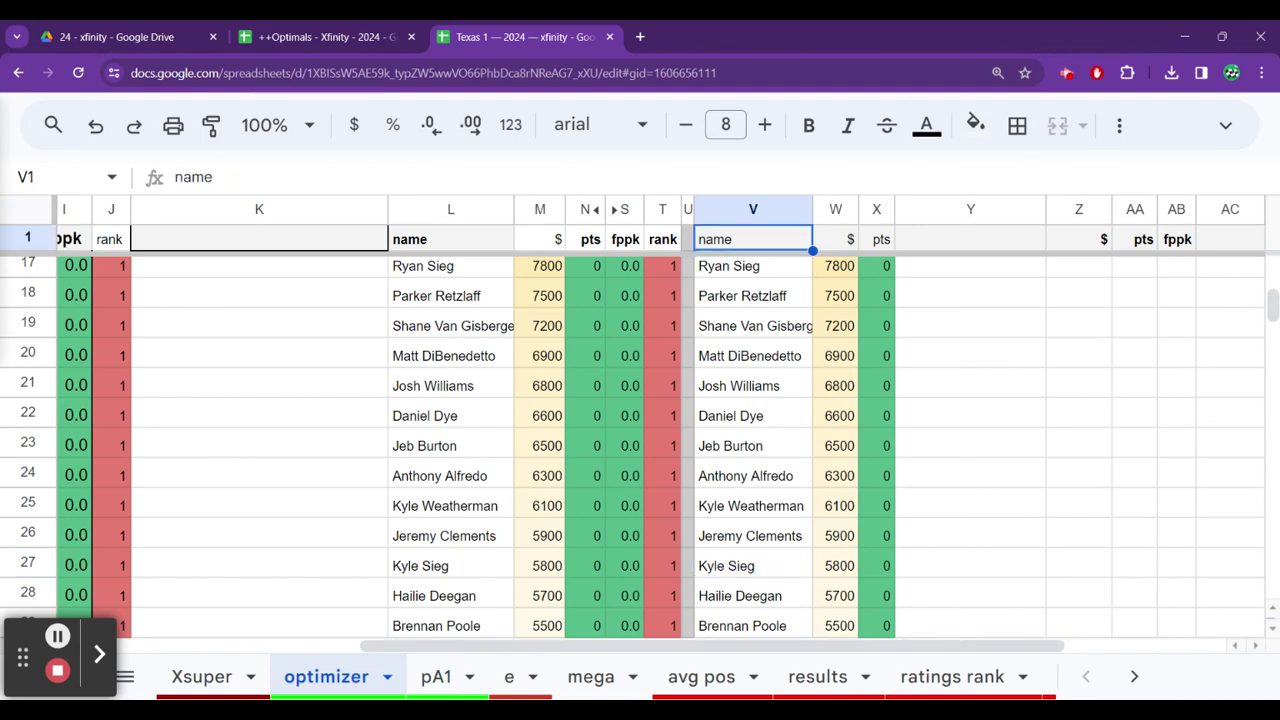
Clear the $6300 driver from lineup slot Y6
key("Down")
key("Right")
key("Right")
key("Down")
key("Down")
key("Down")
key("Down")
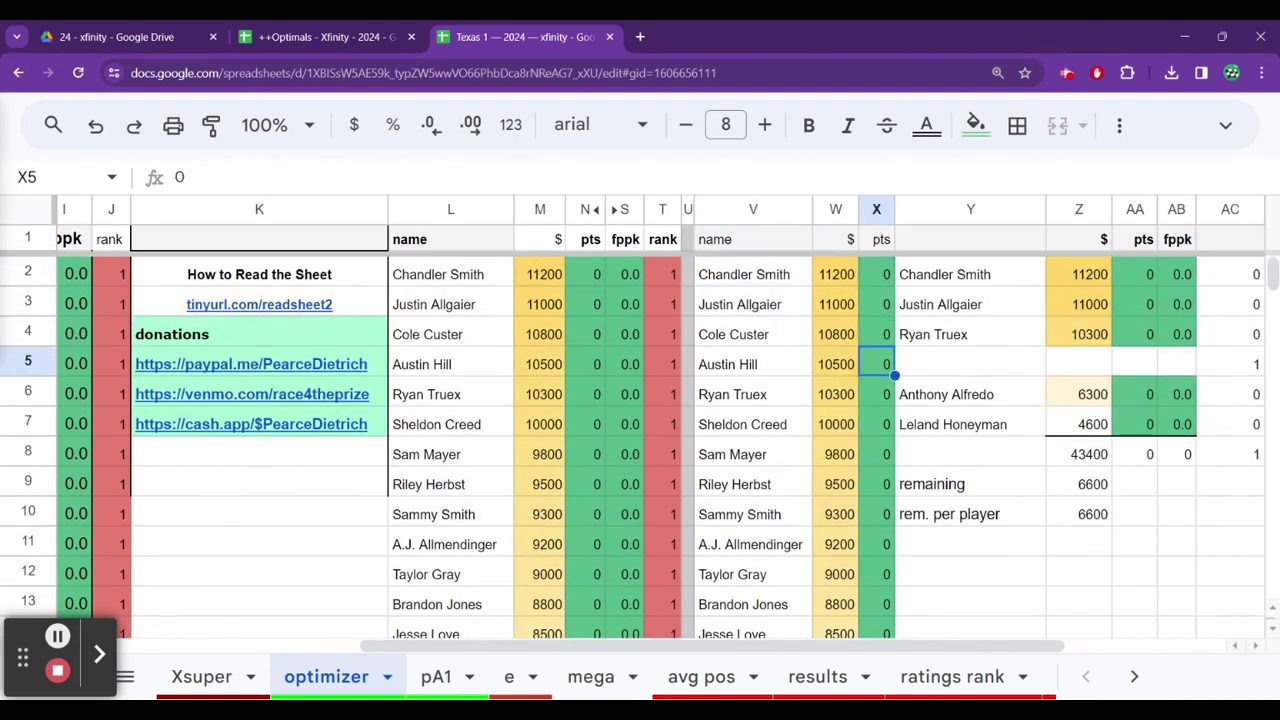
key("Right")
key("Delete")
key("Left")
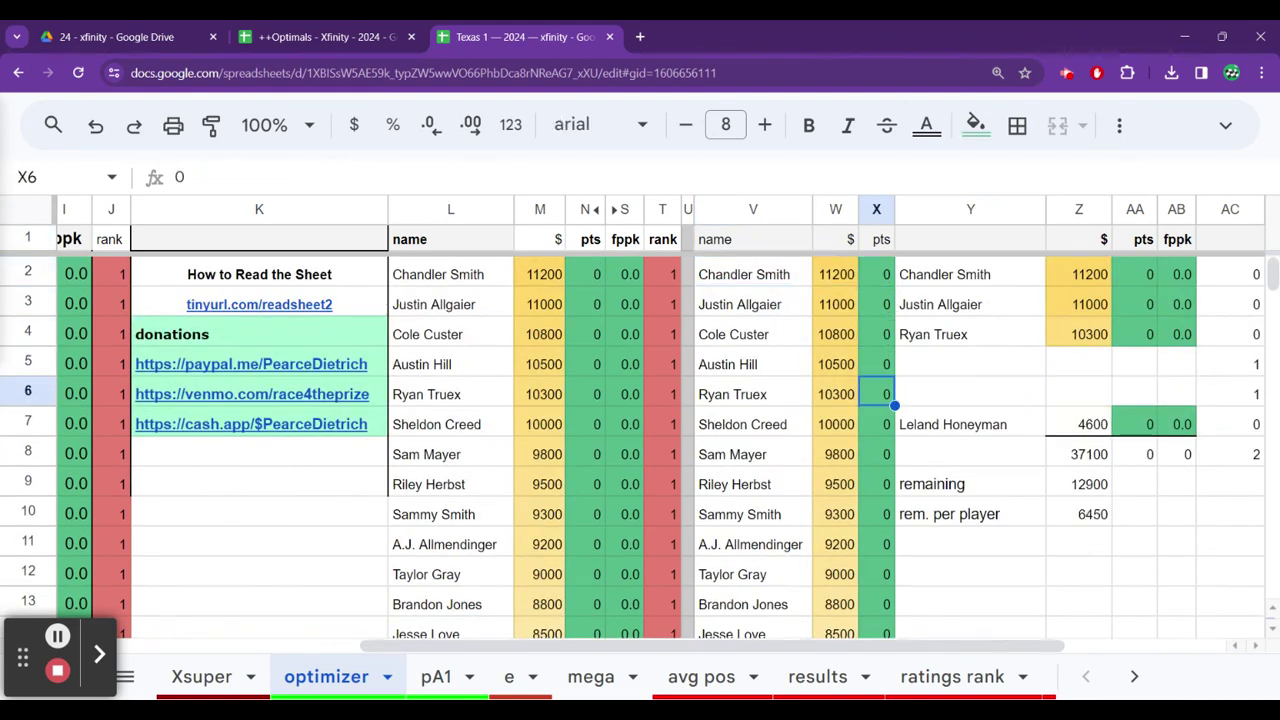
Copy the $4900 driver's name from cell V35 near the end of the sorted list
key("Left")
key("Left")
key("ctrl+Down")
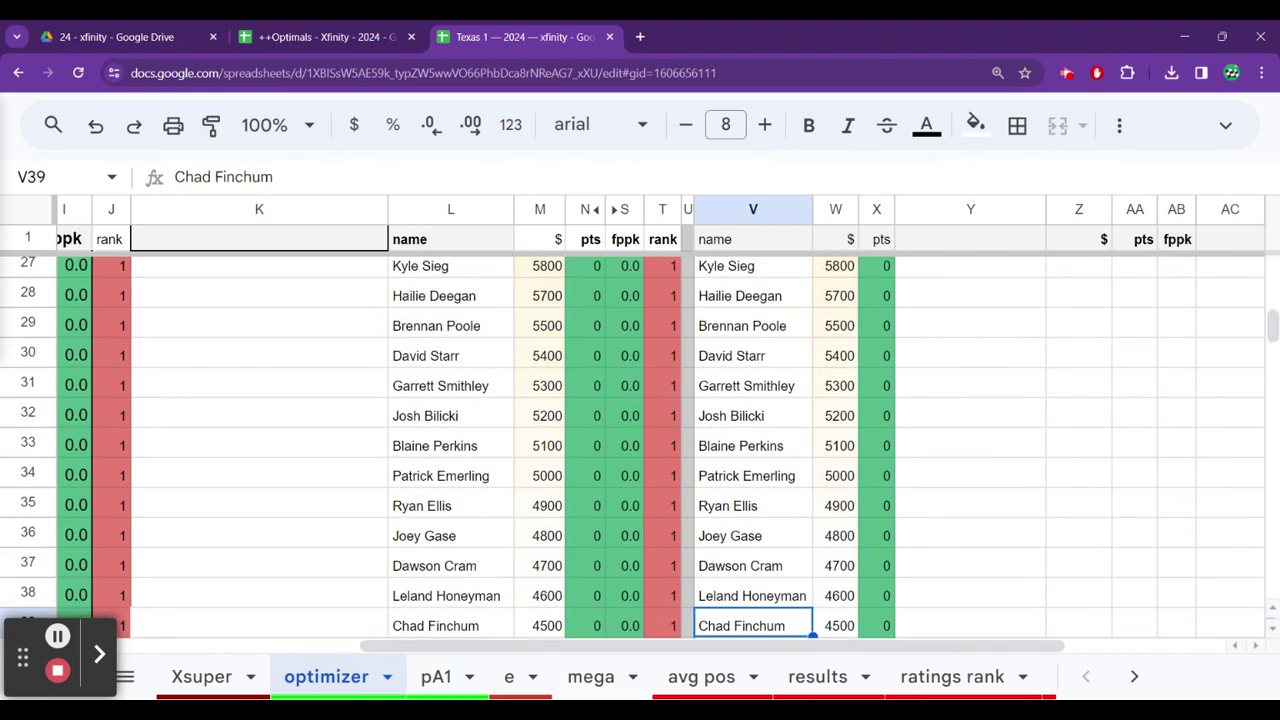
key("Up")
key("Up")
key("Up")
key("Up")
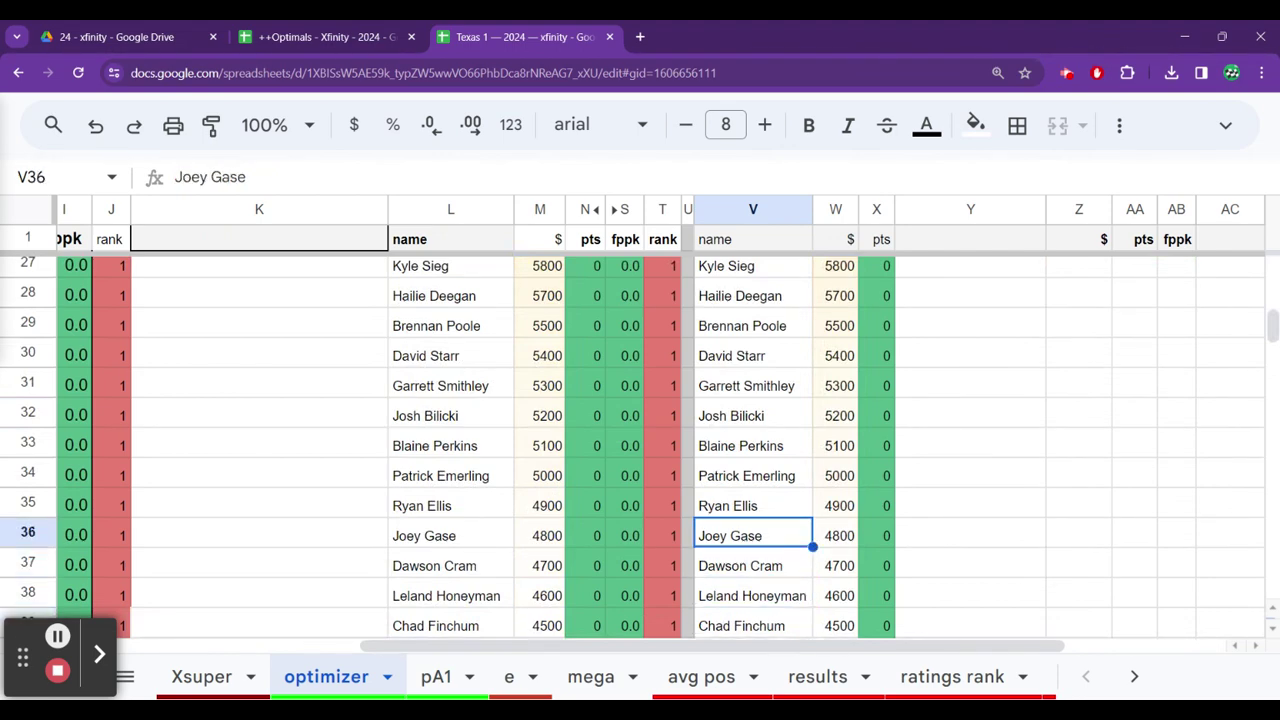
key("ctrl+c")
Paste the copied $4900 driver into lineup slot Y6
key("ctrl+Up")
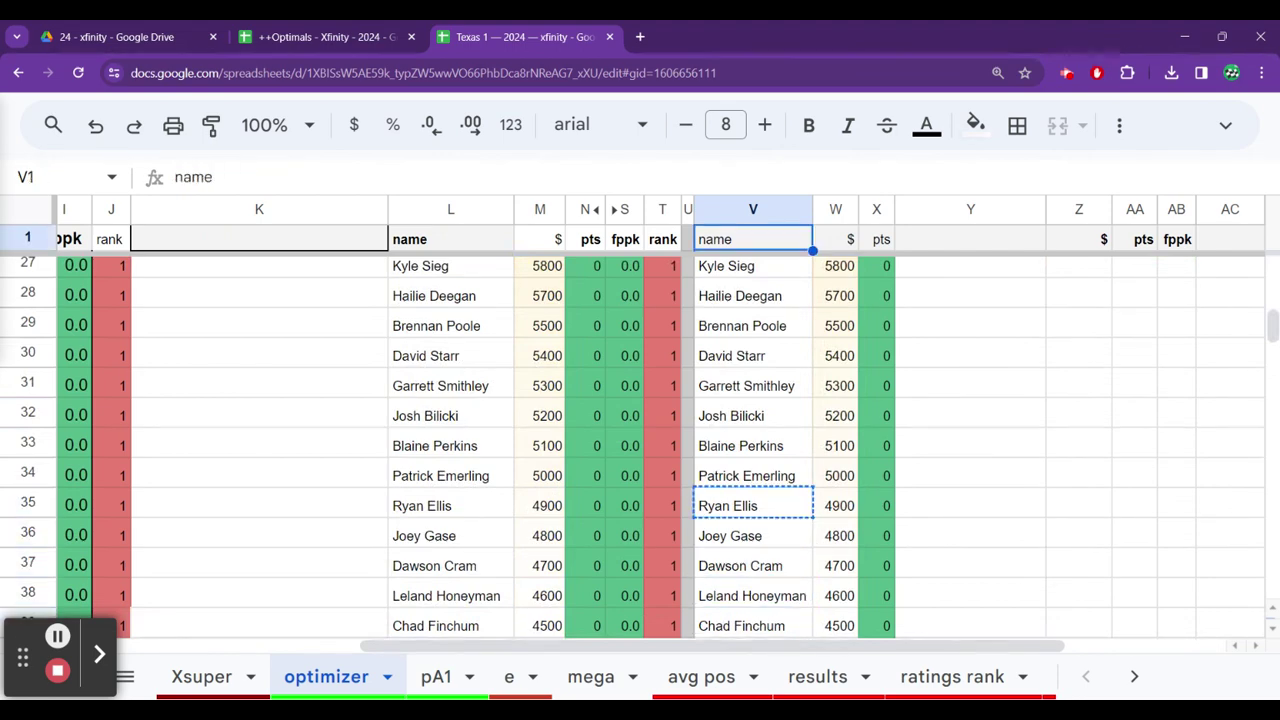
key("Down")
key("Right")
key("Right")
key("Down")
key("Down")
key("Down")
key("Right")
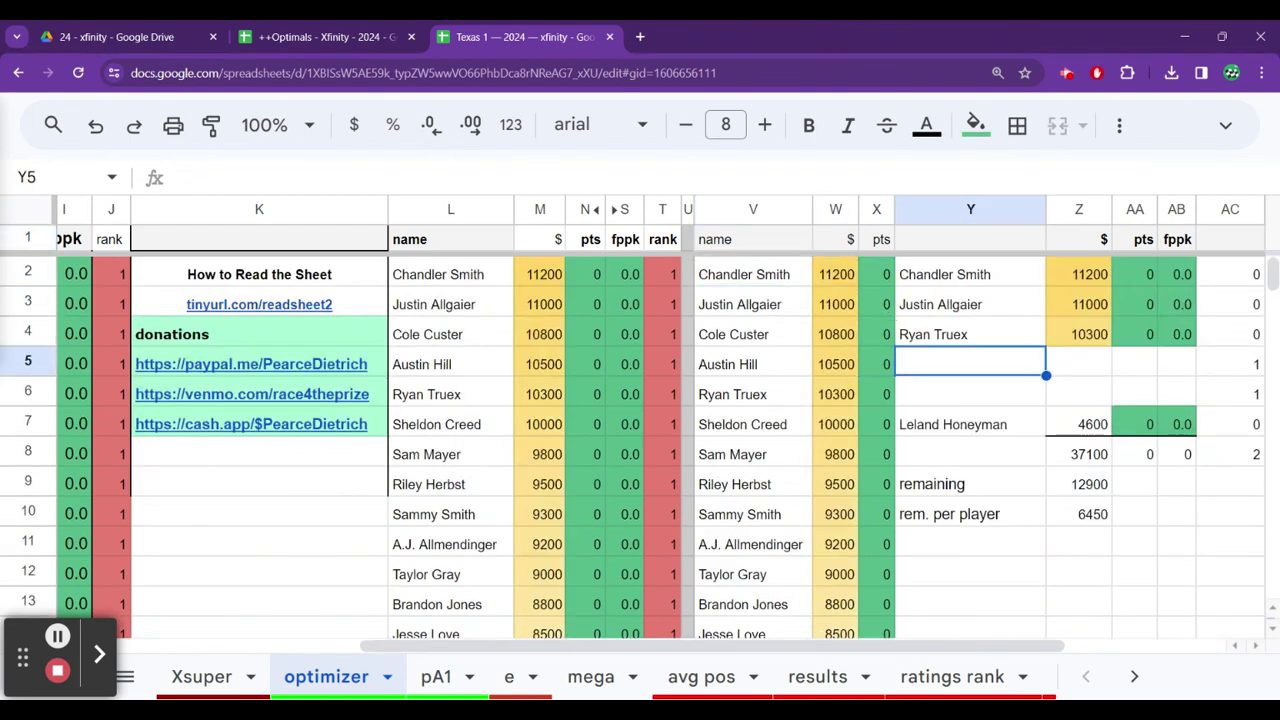
key("Down")
key("ctrl+v")
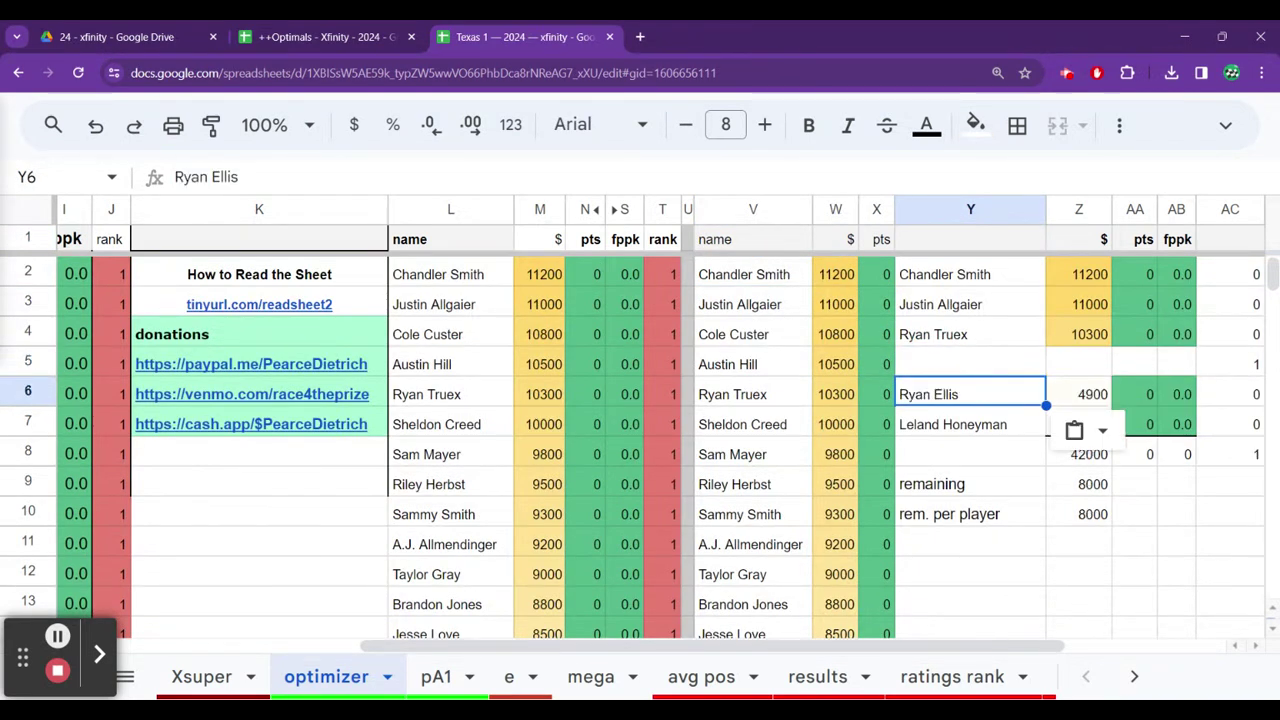
Compare the drivers around $8000 down to $6900 in columns V and W as candidates for lineup slot Y5
key("Up")
key("Left")
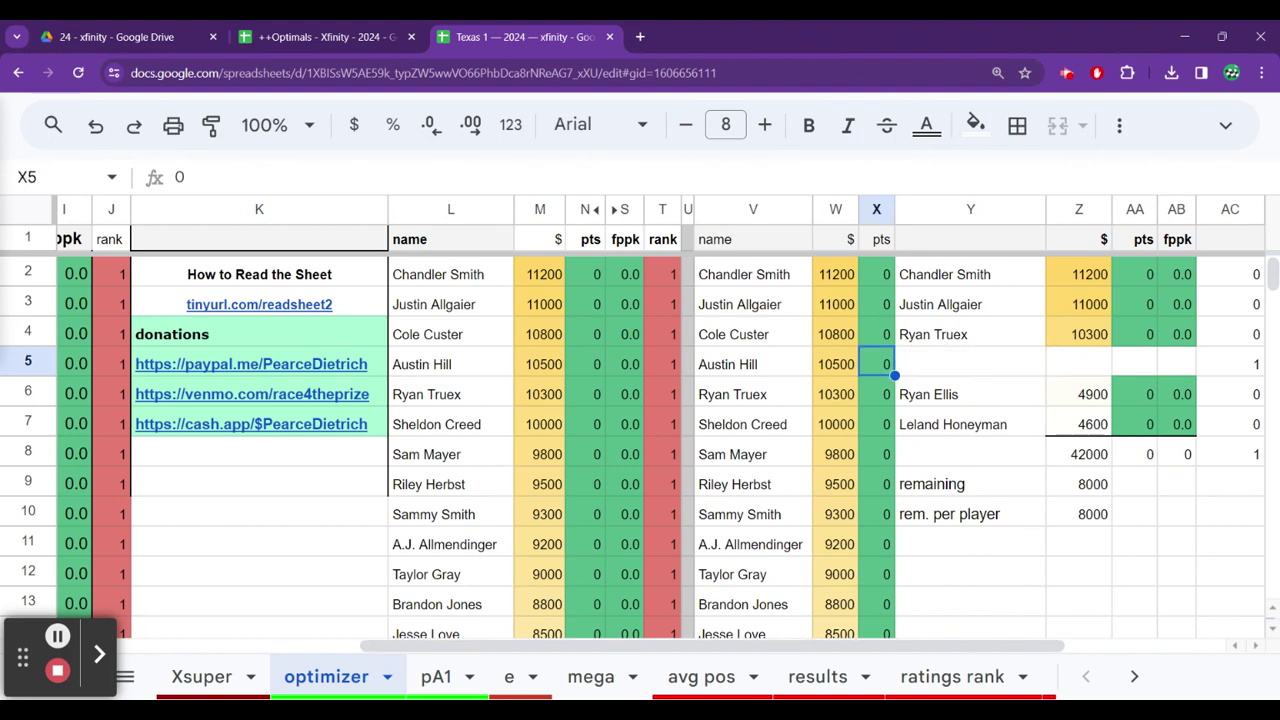
key("Left")
key("Down")
key("Down")
key("Down")
key("Down")
key("Down")
key("Down")
key("Down")
key("Down")
key("Down")
key("Down")
key("Down")
key("Down")
key("Down")
key("Down")
key("Down")
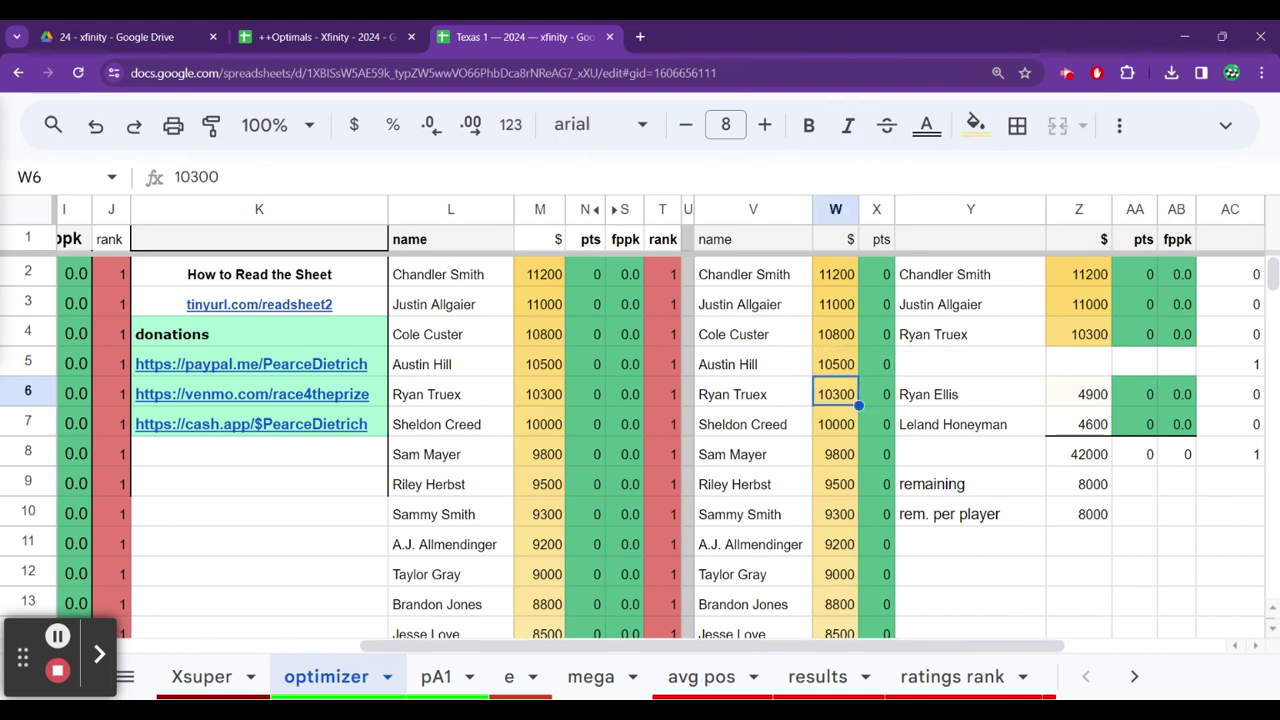
key("Up")
key("Up")
key("Up")
key("Up")
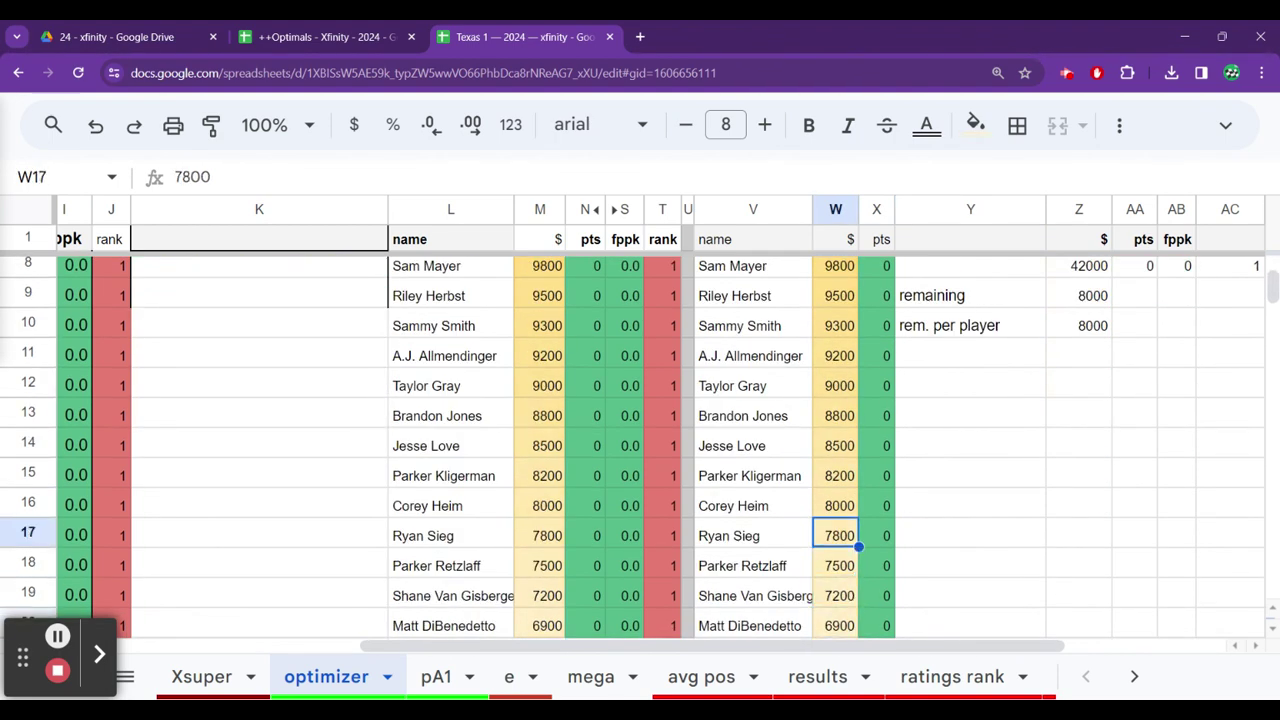
key("Down")
key("Left")
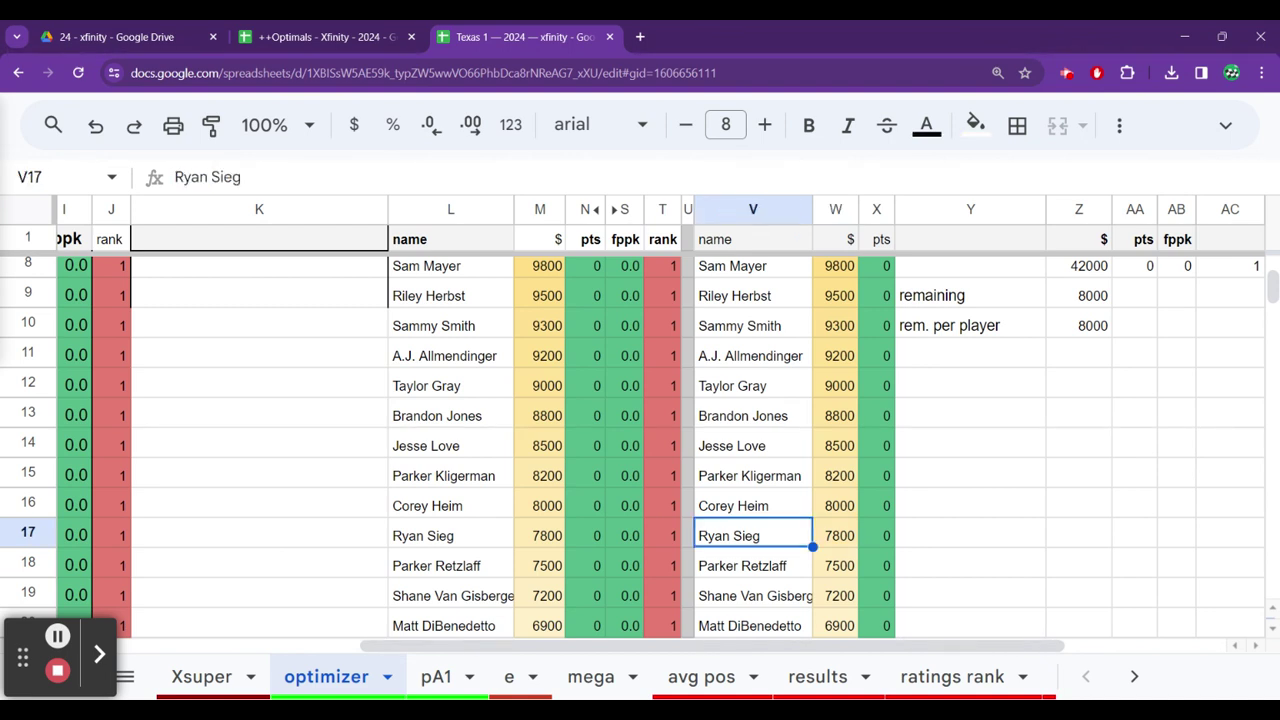
key("Down")
key("Down")
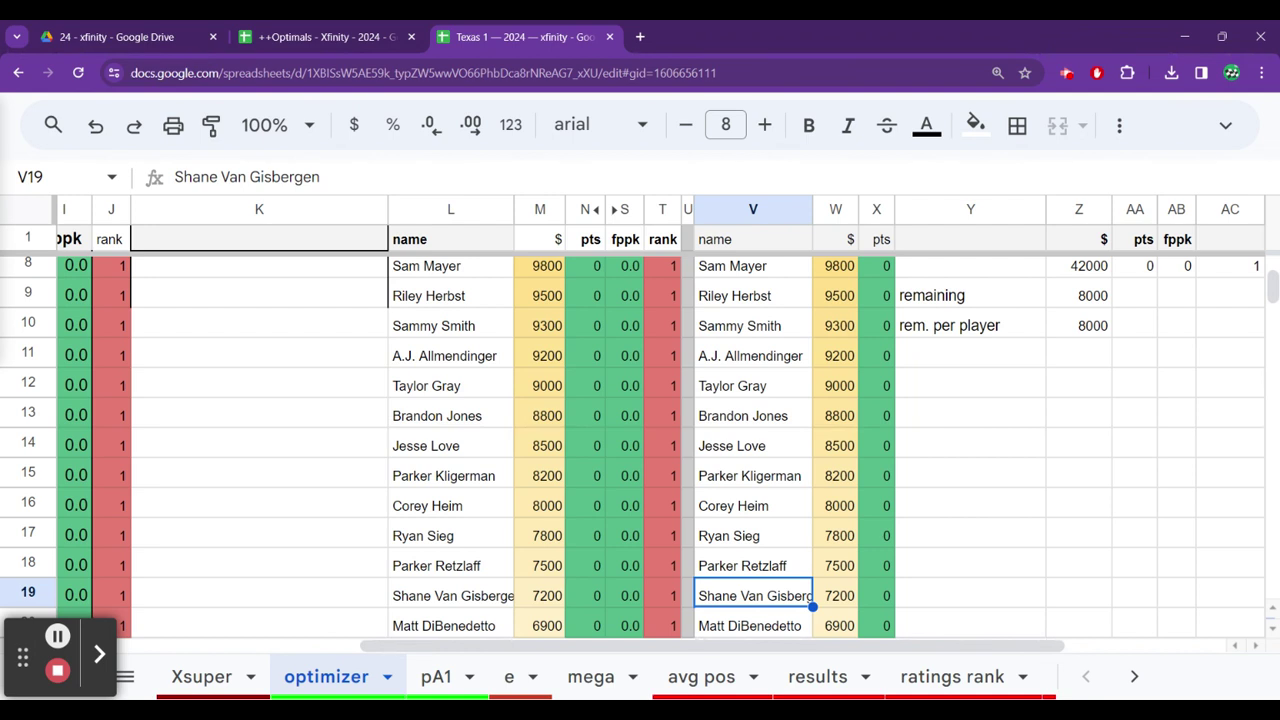
left_click(753, 625)
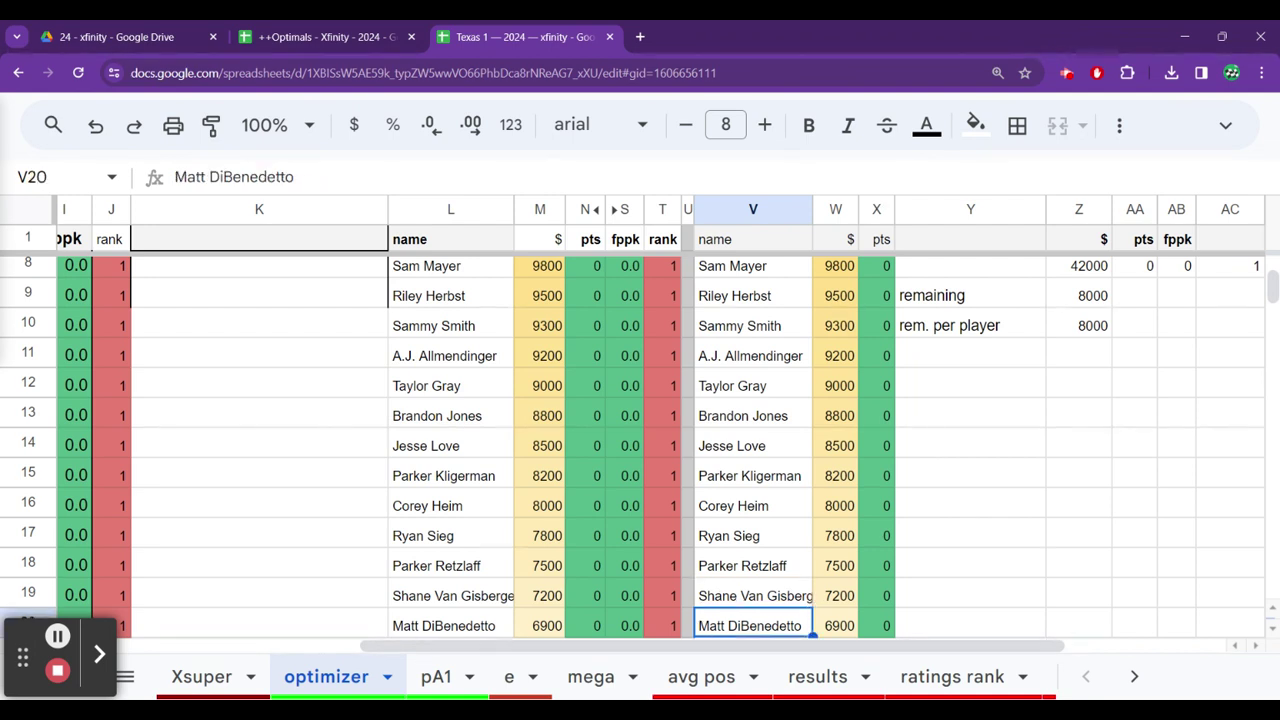
Remove the $4900 driver from lineup slot Y6
key("ctrl+Up")
key("Down")
key("Right")
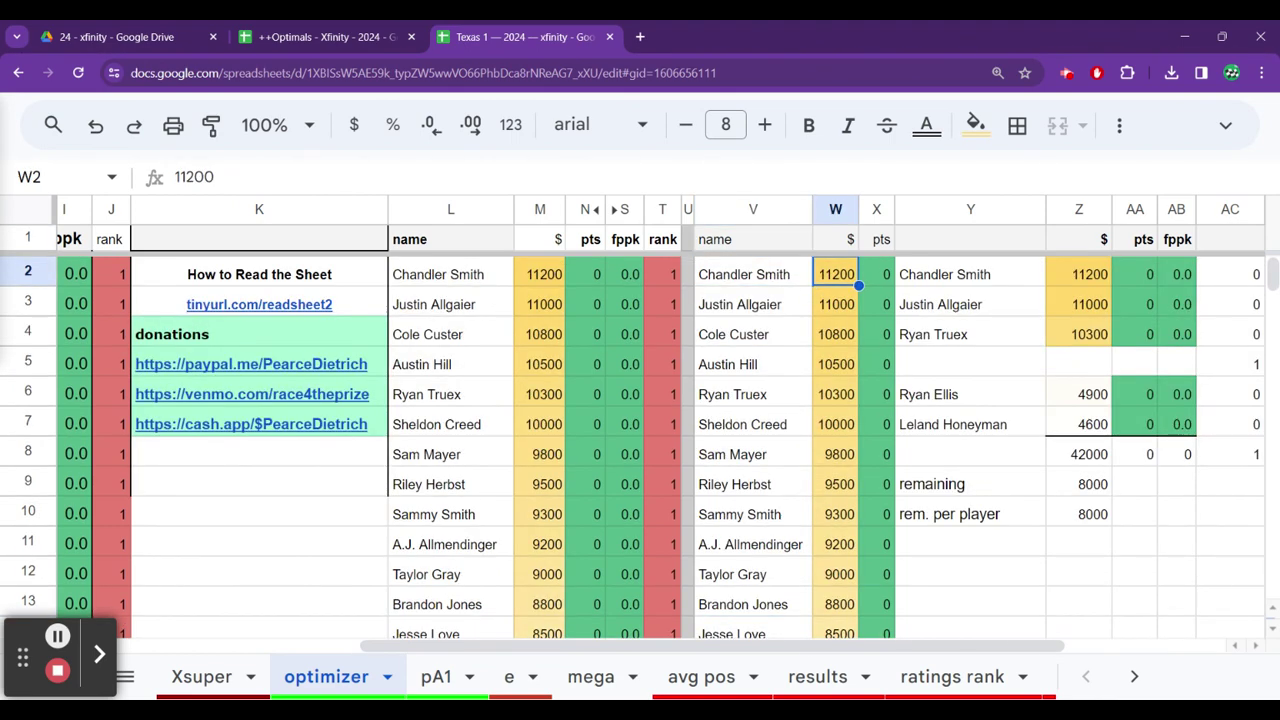
key("Down")
key("Down")
key("Down")
key("Down")
key("Right")
key("Right")
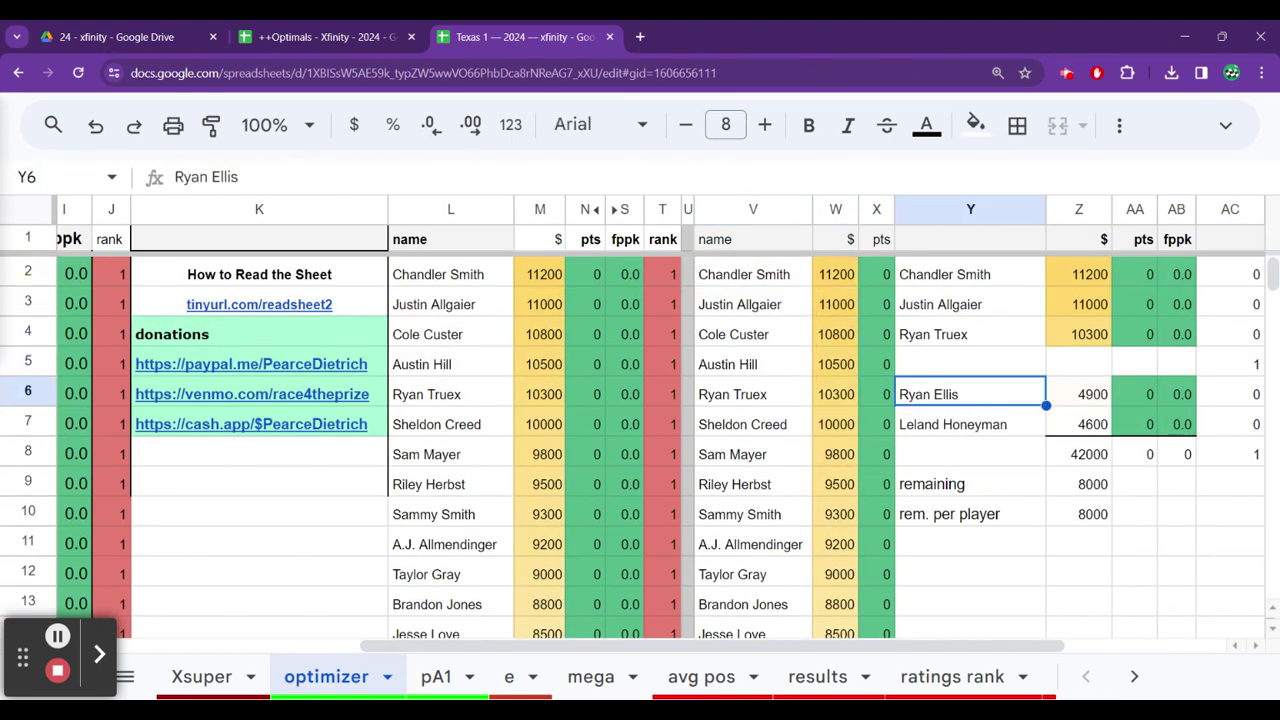
key("Delete")
Copy the $5500 driver's name from cell V29 of the sorted driver list
key("Left")
key("Left")
key("Left")
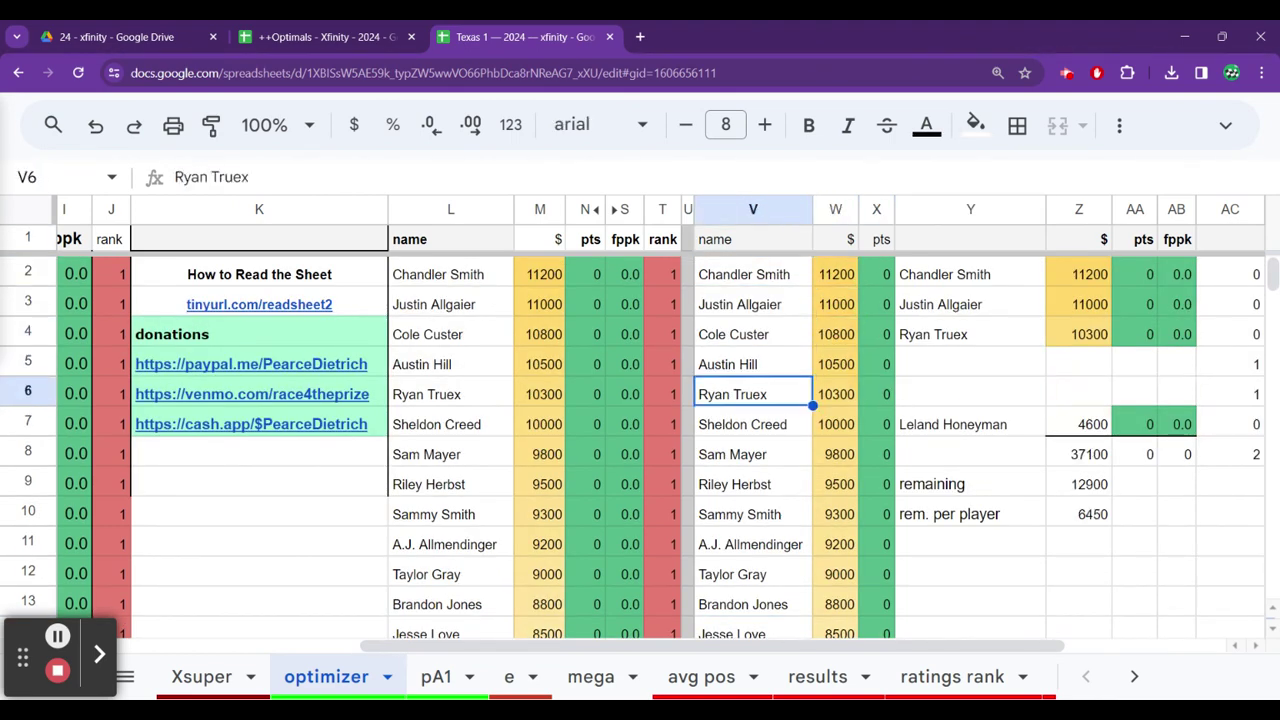
key("ctrl+Down")
key("Up")
key("Up")
key("Up")
key("Up")
key("Up")
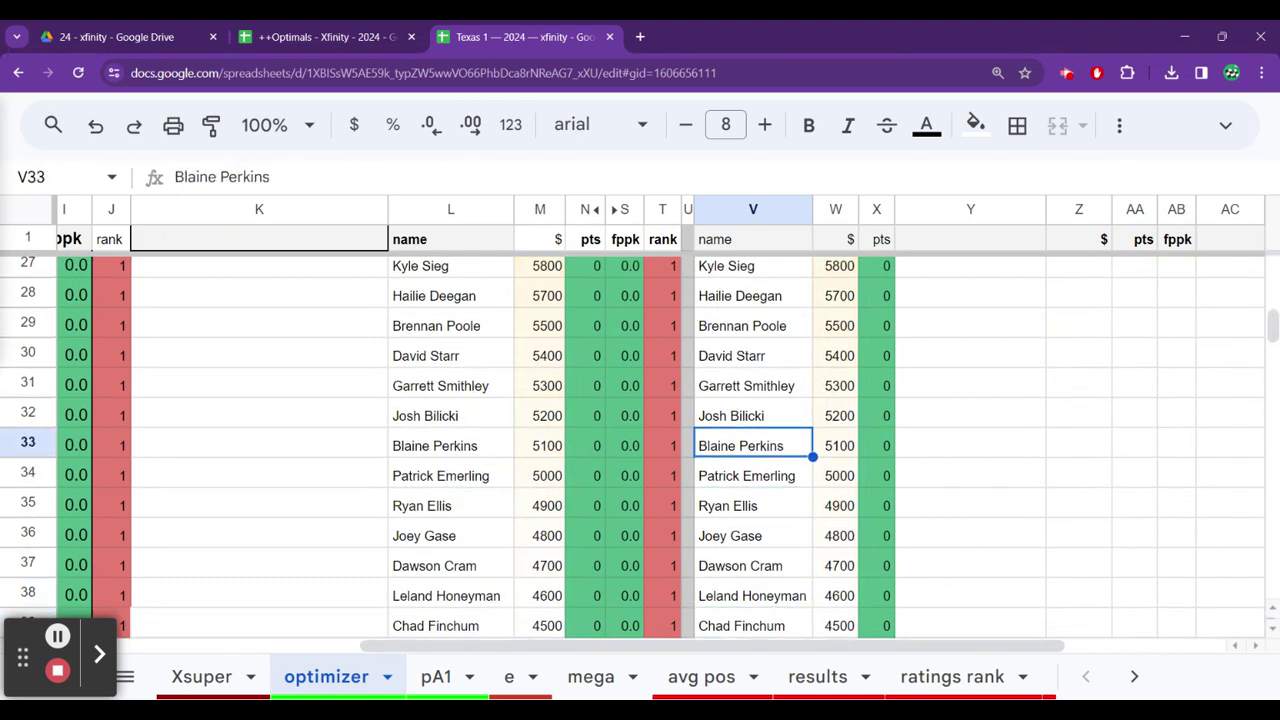
key("Up")
key("Up")
key("Up")
key("Up")
key("ctrl+c")
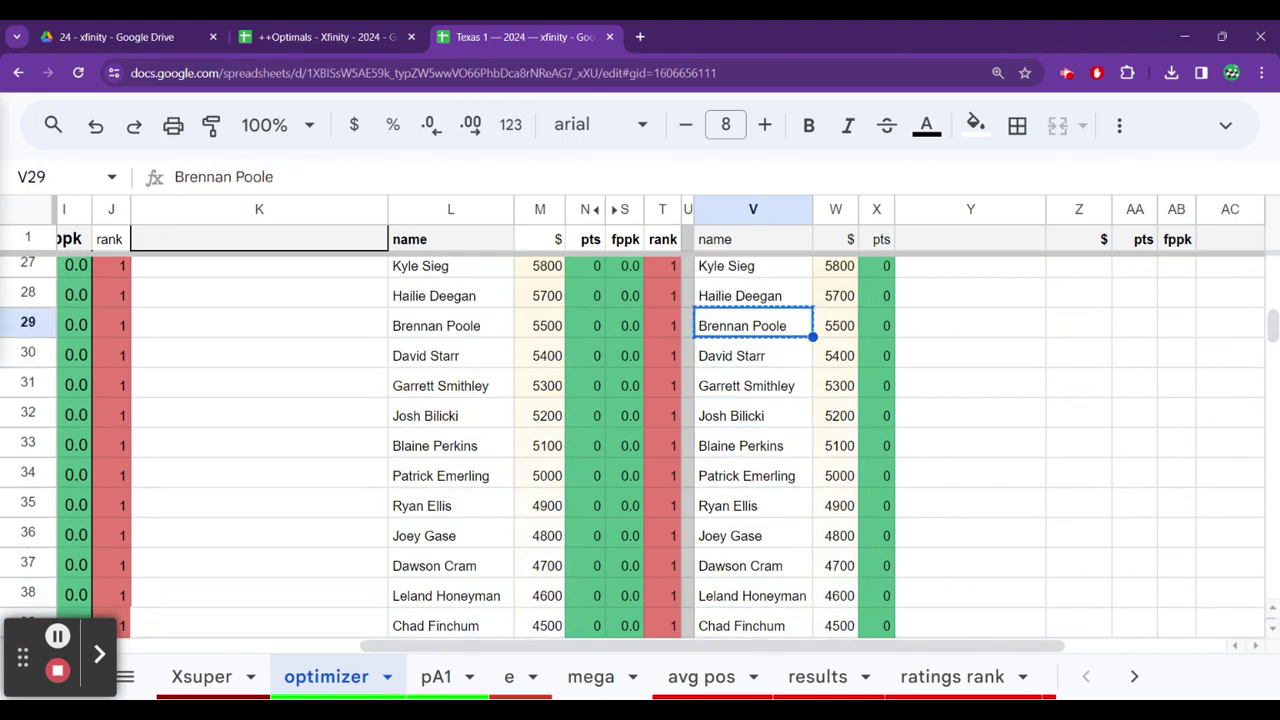
Paste the copied $5500 driver into lineup slot Y6
key("ctrl+Up")
key("Down")
key("Right")
key("Right")
key("Right")
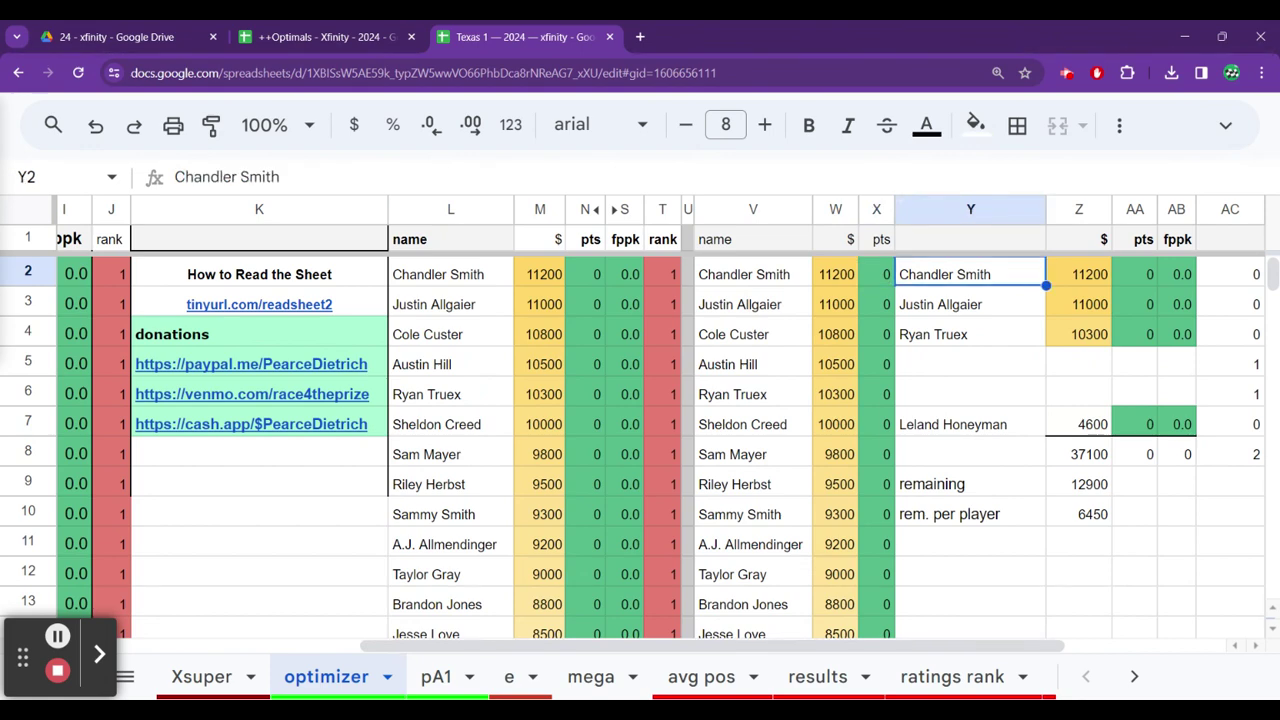
key("Down")
key("Down")
key("Down")
key("Down")
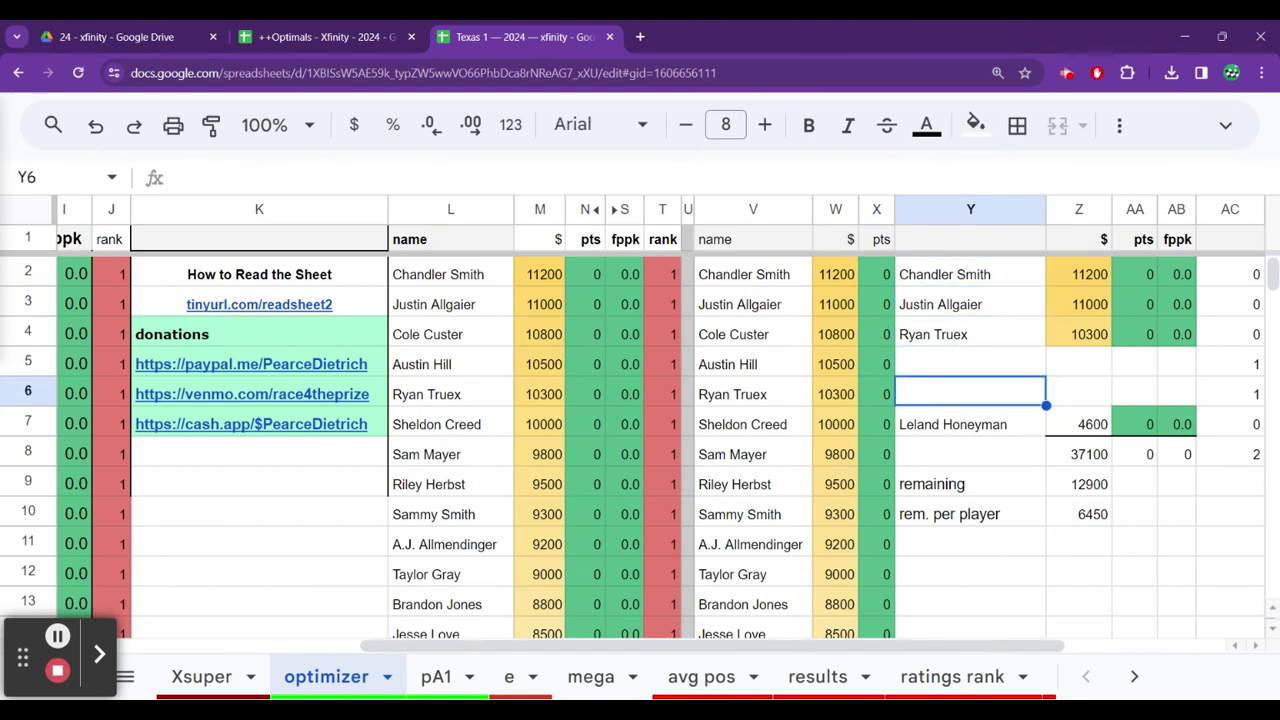
key("ctrl+v")
key("Up")
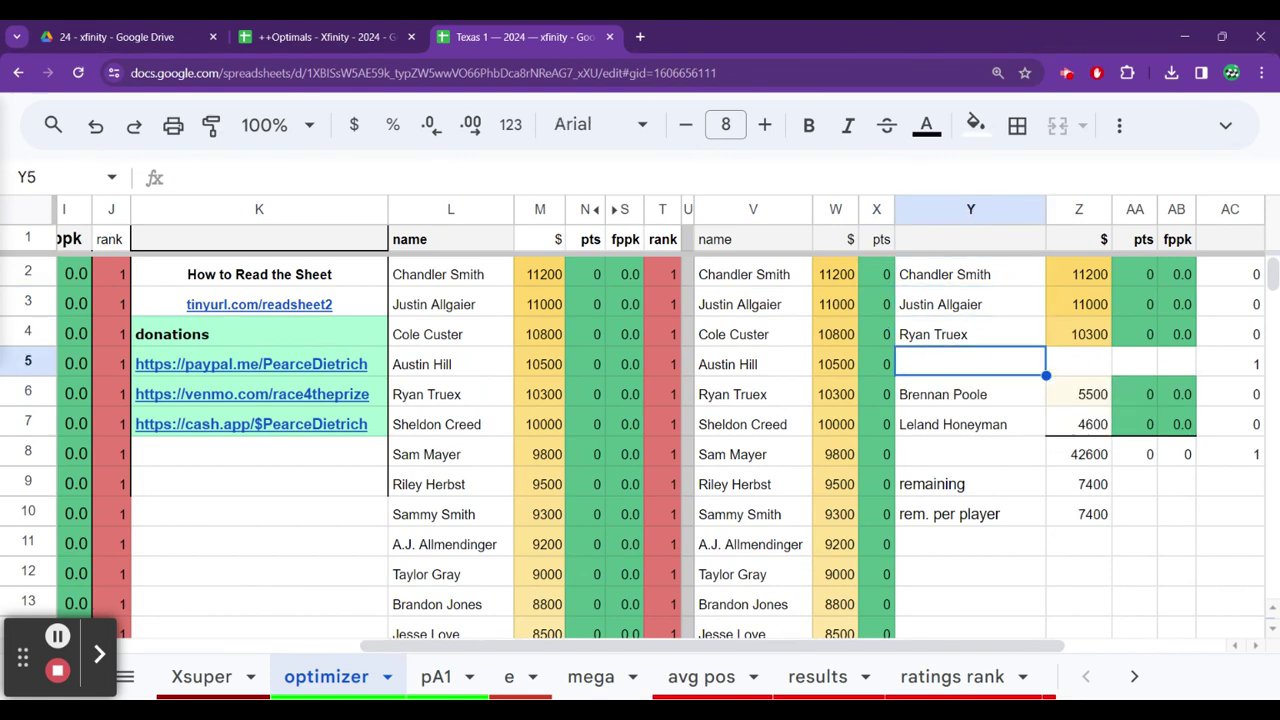
Compare the drivers priced $7500 down to $6500 in columns V and W as candidates for lineup slot Y5
key("Left")
key("Left")
key("Left")
key("Down")
key("Down")
key("Down")
key("Down")
key("Down")
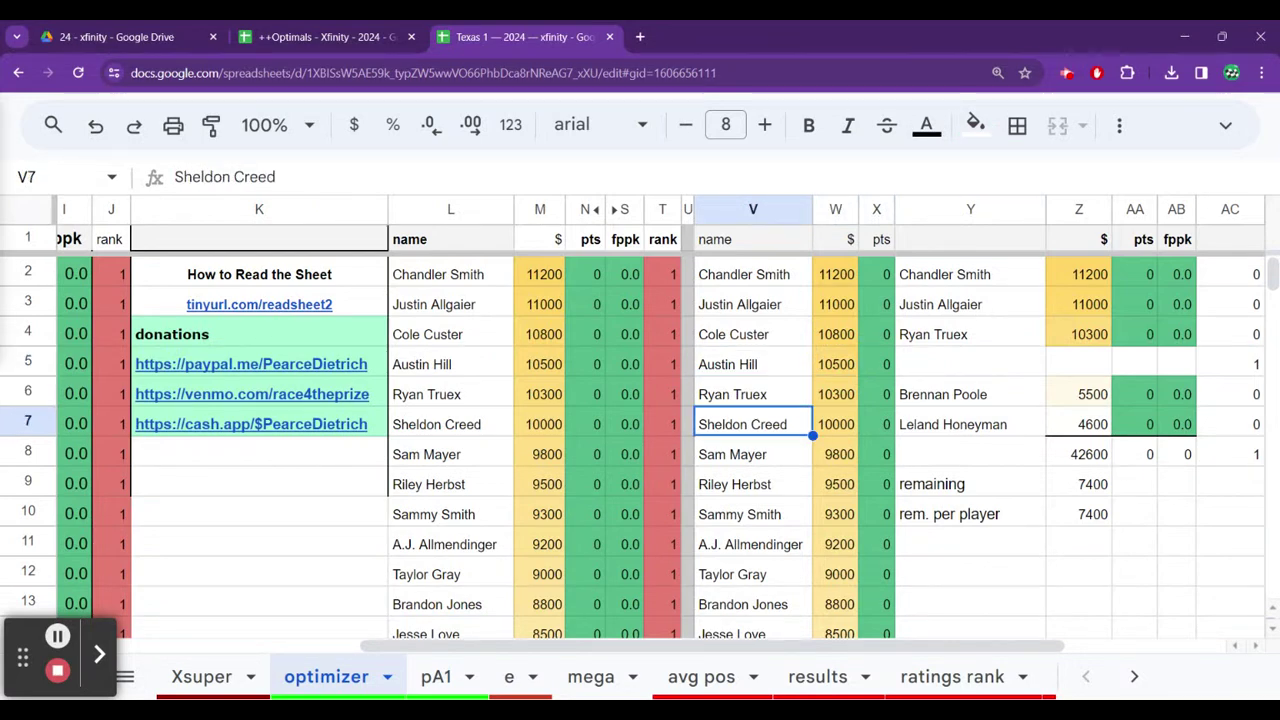
key("Down")
key("Down")
key("Down")
key("Down")
key("Down")
key("Down")
key("Down")
key("Down")
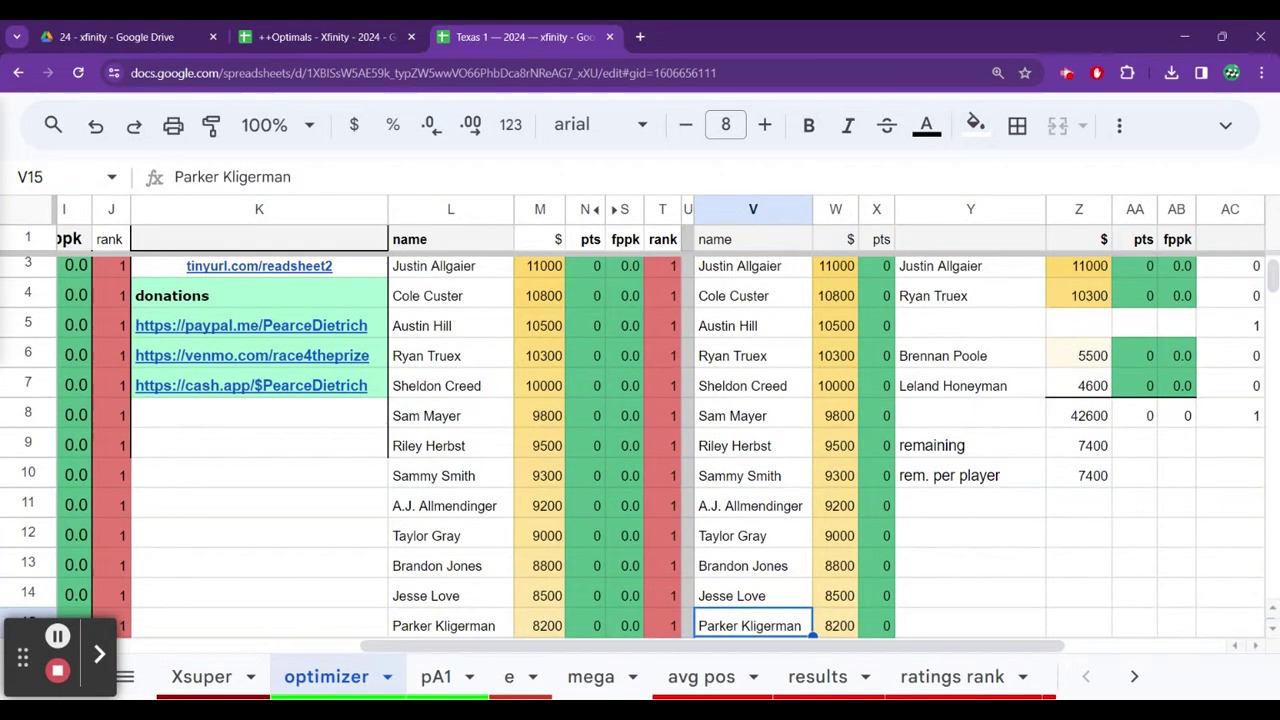
key("Down")
key("Down")
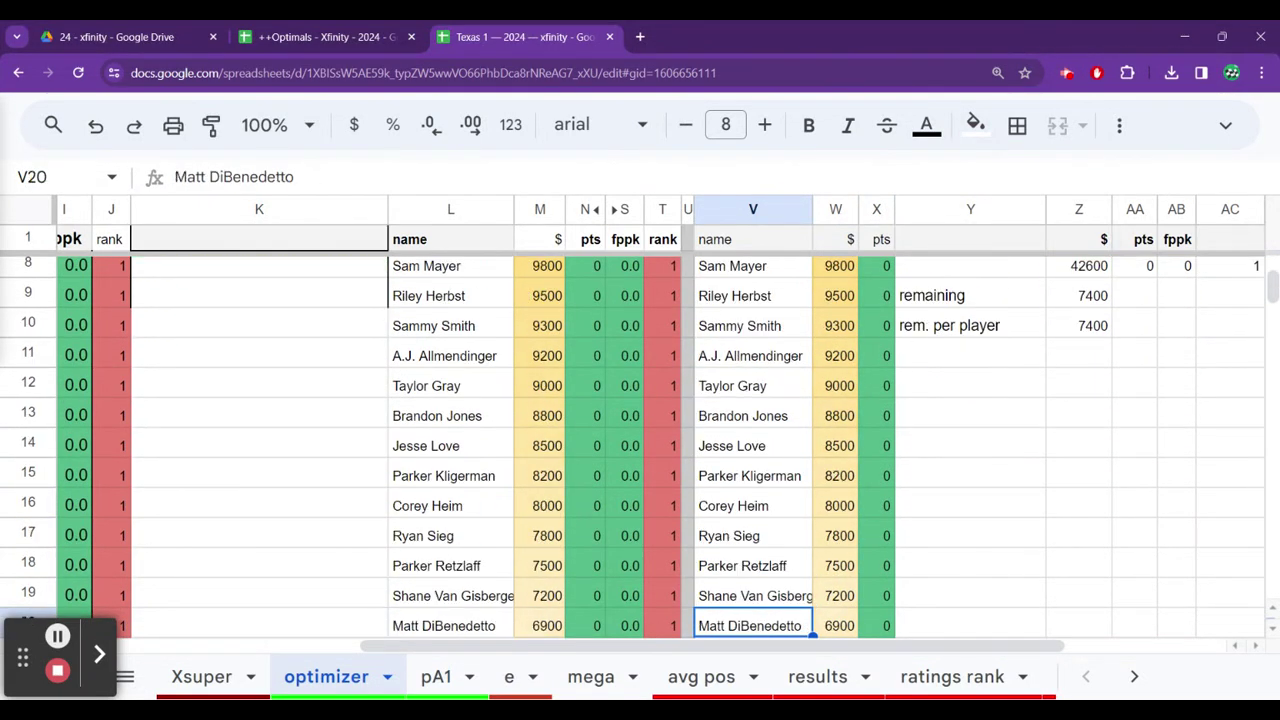
key("Up")
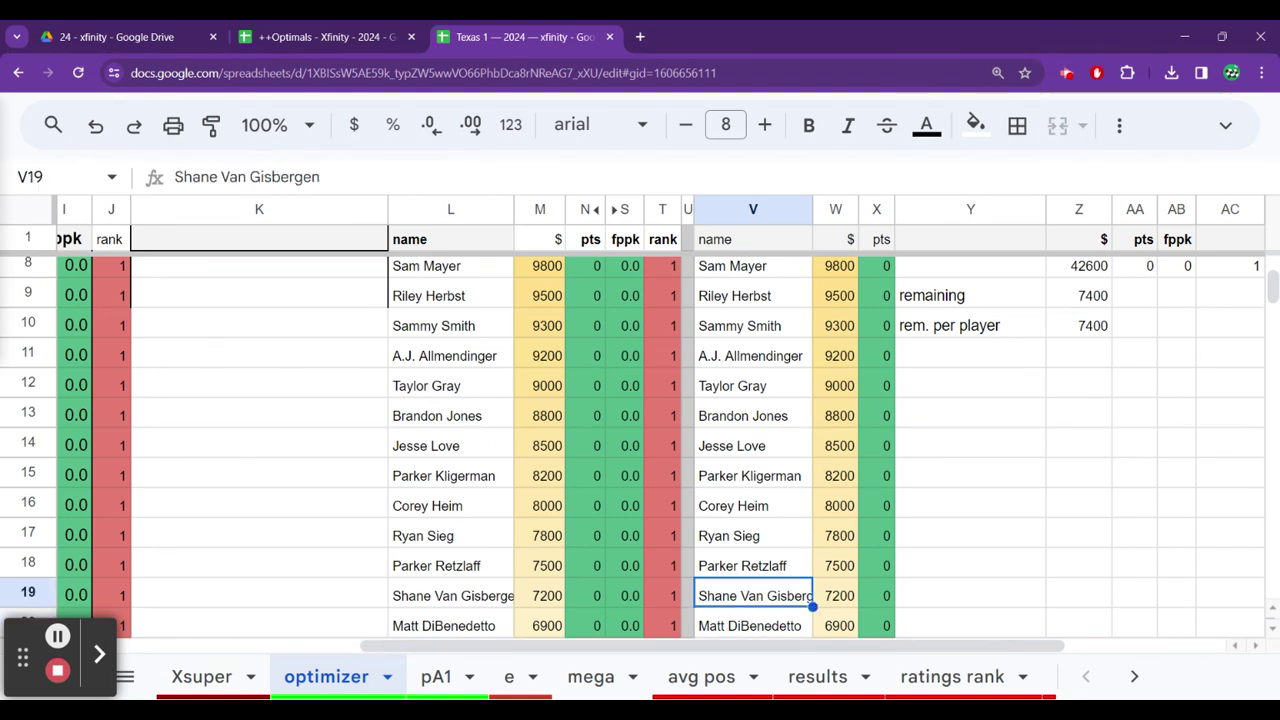
key("Up")
key("Down")
key("Down")
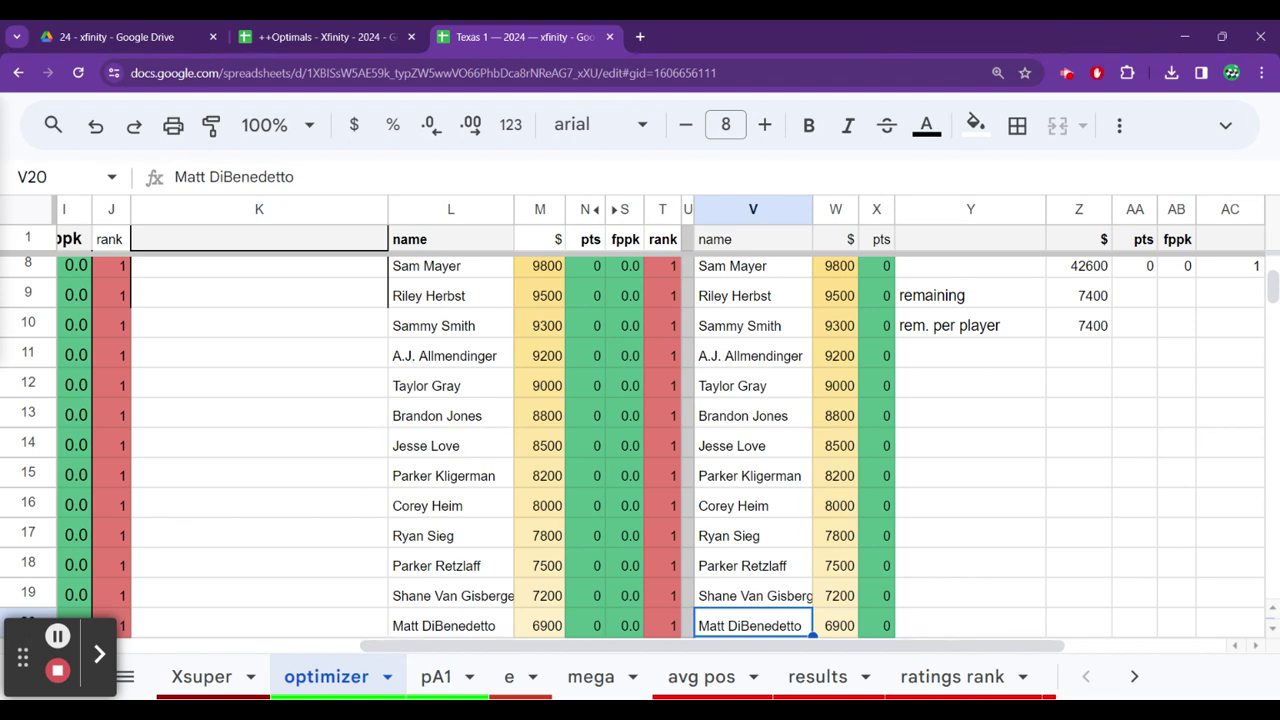
key("Down")
key("Up")
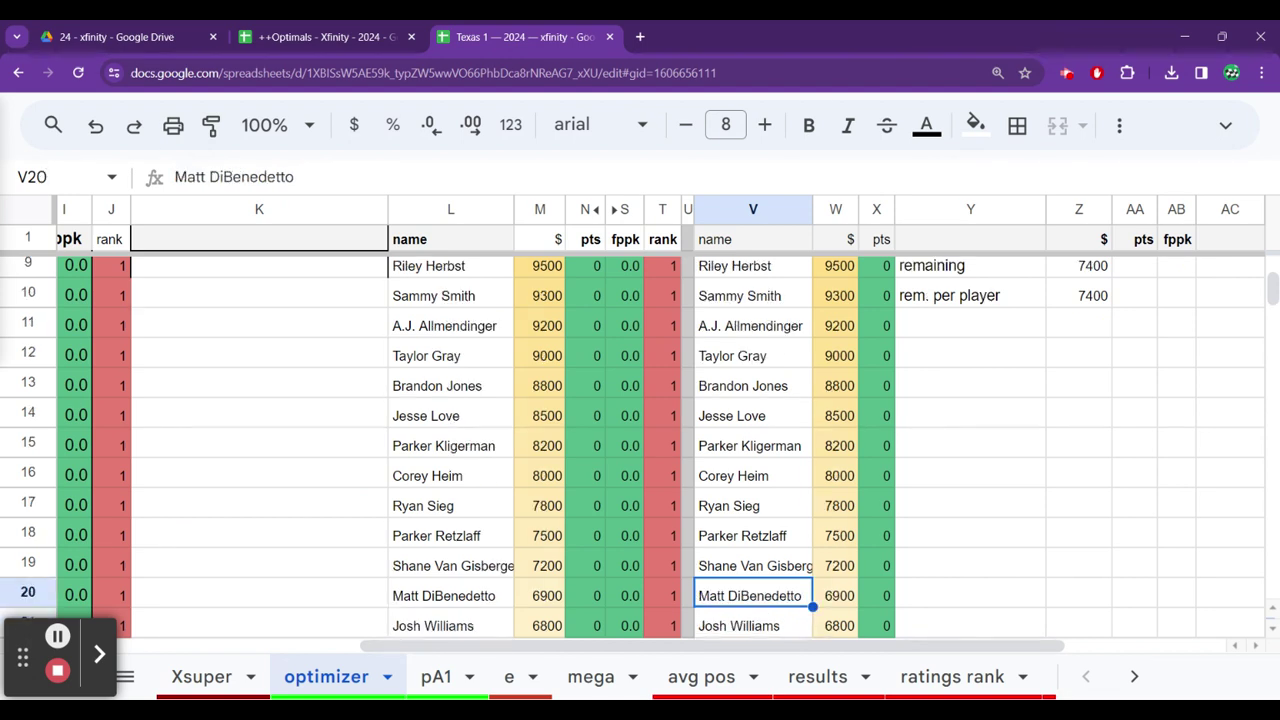
key("Down")
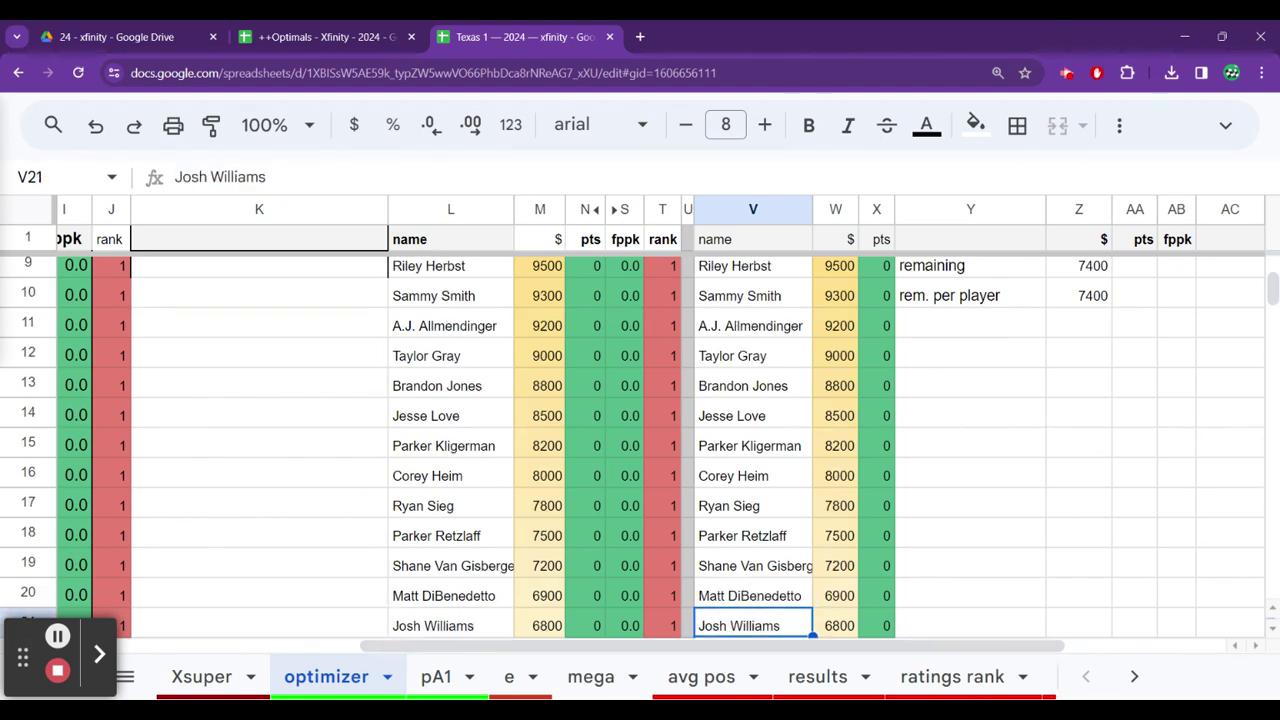
key("Down")
key("Up")
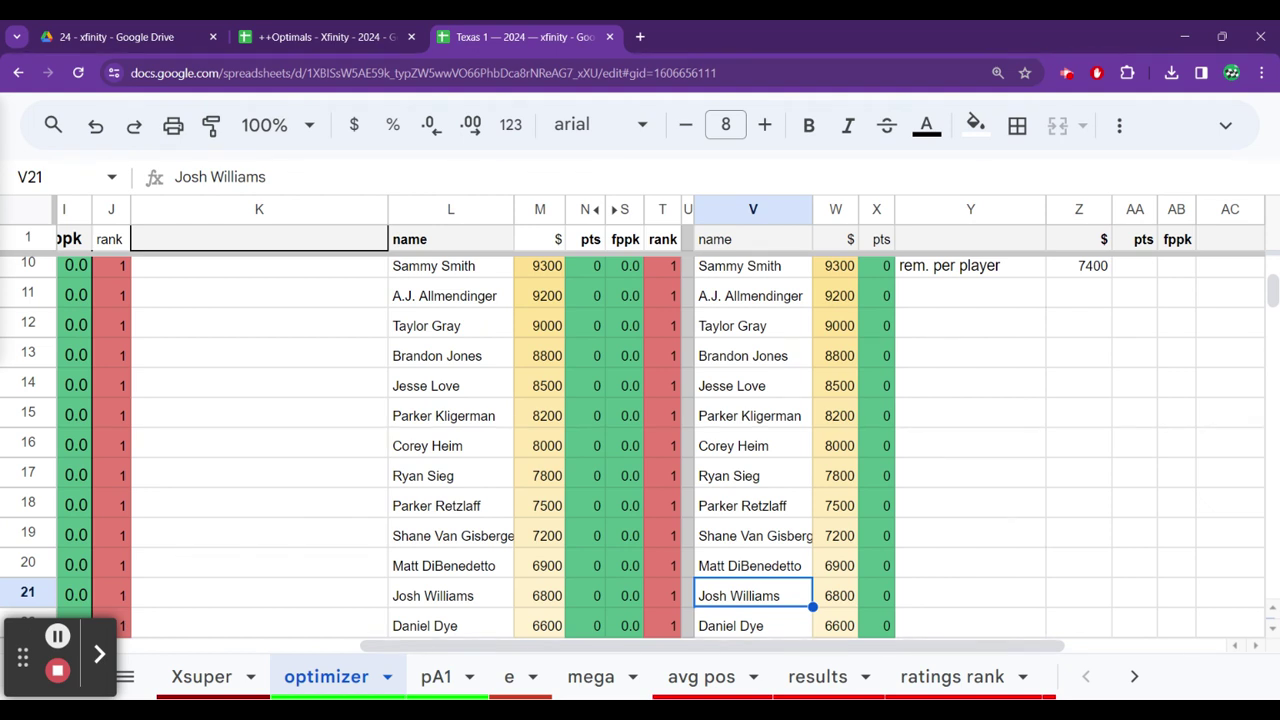
key("Down")
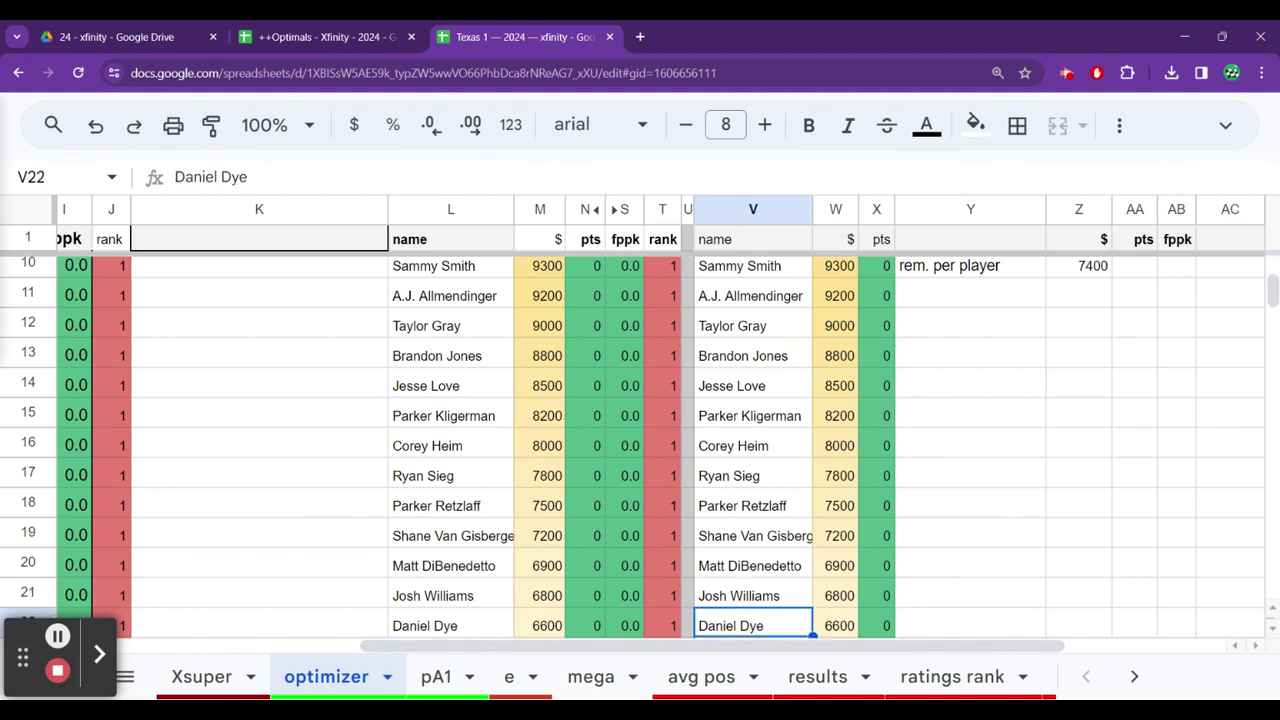
key("Down")
key("Up")
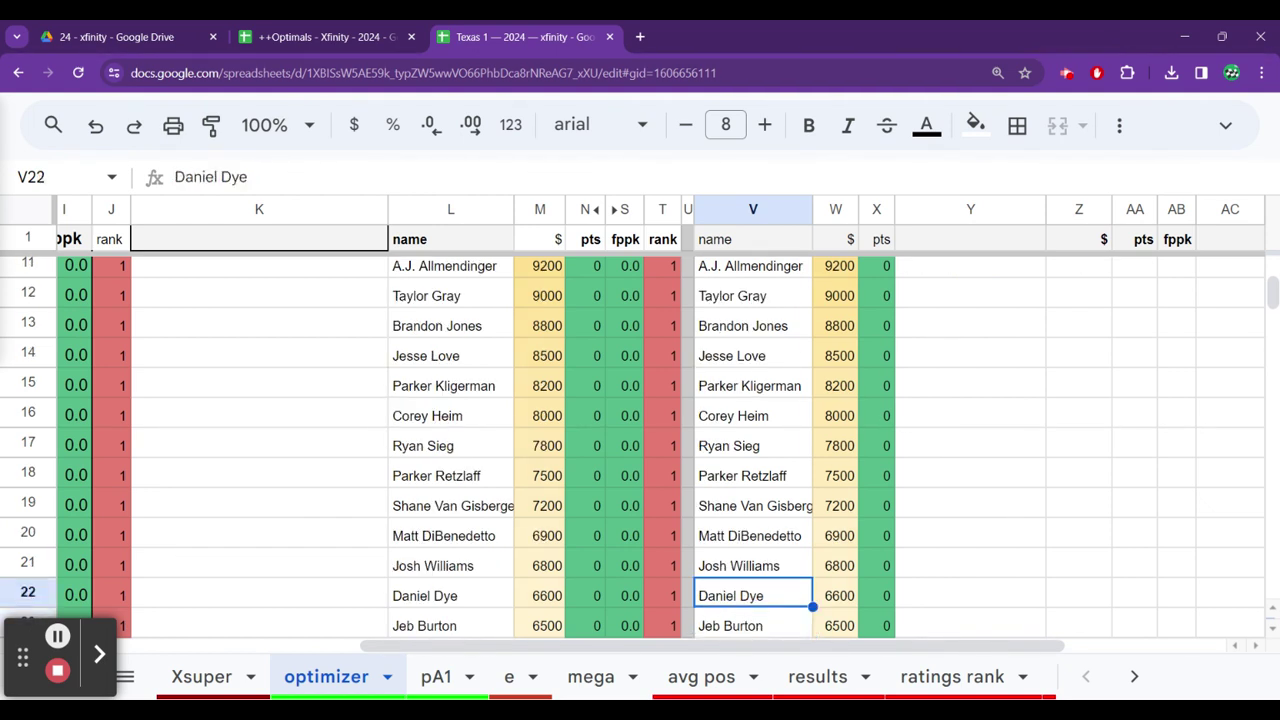
Remove the $10300 driver from lineup slot Y4
key("ctrl+Up")
key("Down")
key("Down")
key("Down")
key("Right")
key("Right")
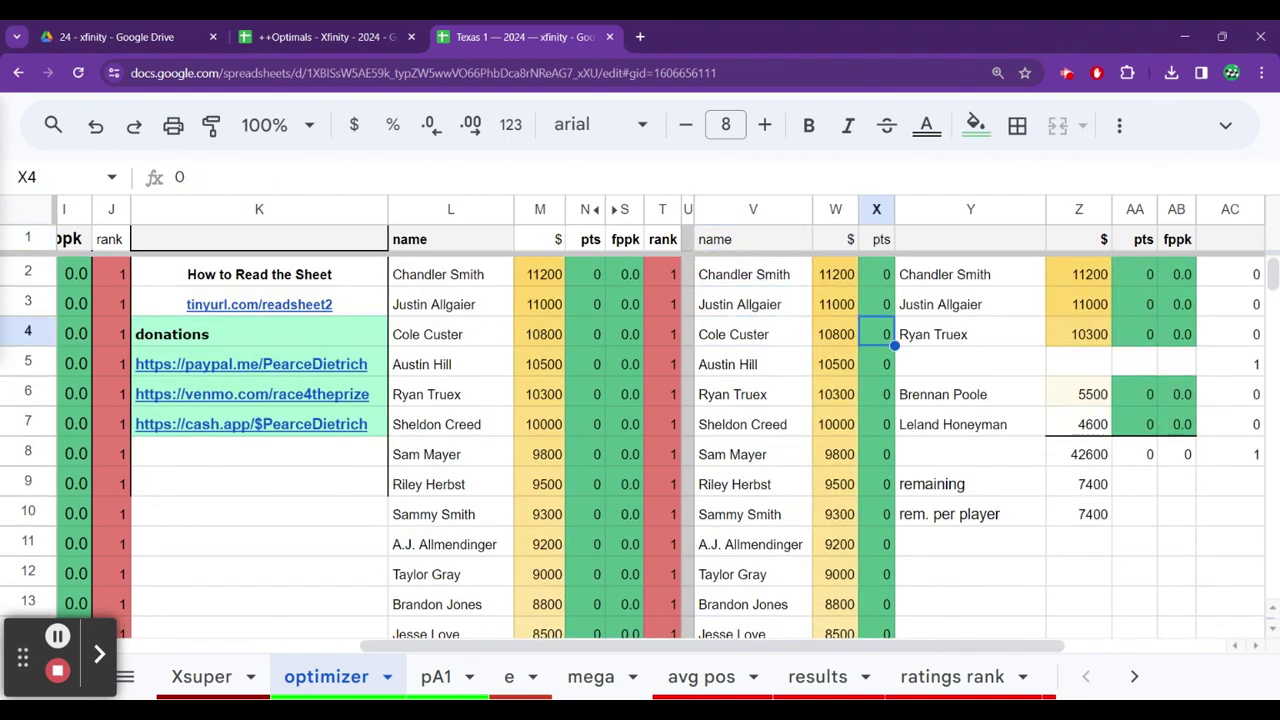
key("Right")
key("Delete")
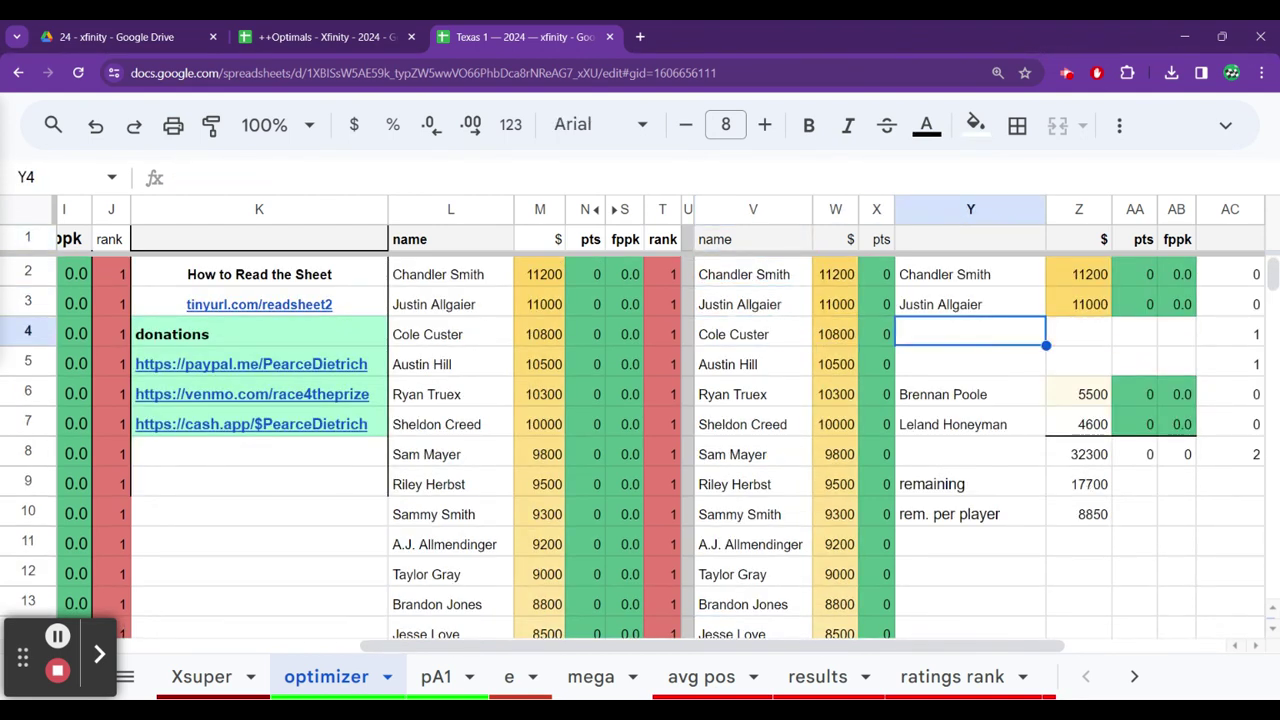
Copy the $9300 driver's name from cell V10 of the sorted driver list
key("Left")
key("Left")
key("Left")
key("Down")
key("Down")
key("Down")
key("Down")
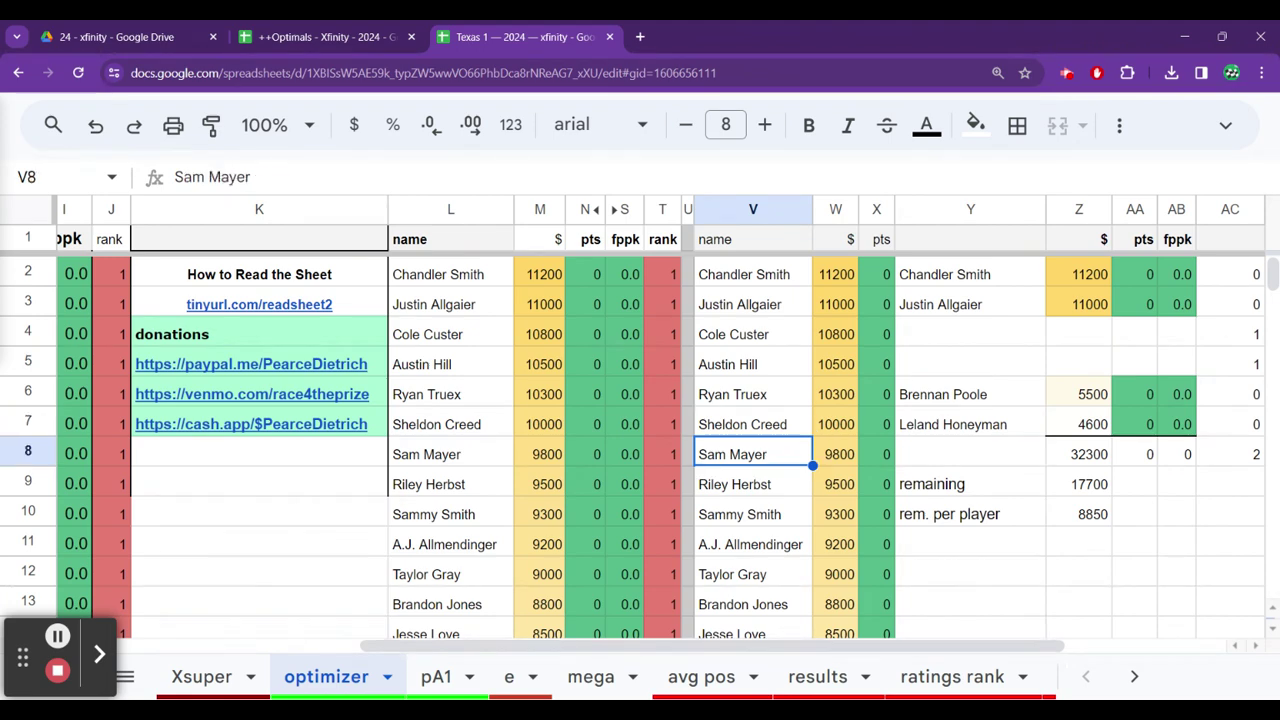
key("Down")
key("Down")
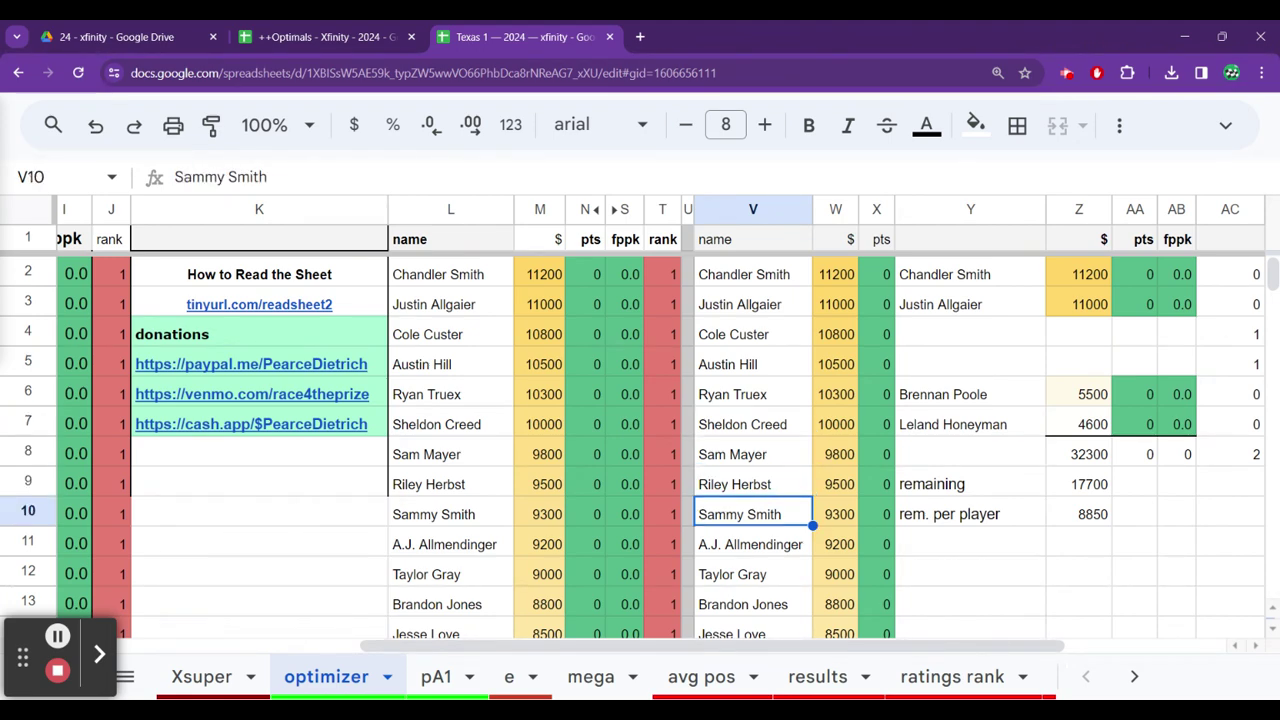
key("ctrl+c")
Paste the copied $9300 driver into lineup slot Y4
key("Up")
key("Up")
key("Up")
key("Up")
key("Up")
key("Up")
key("Up")
key("Up")
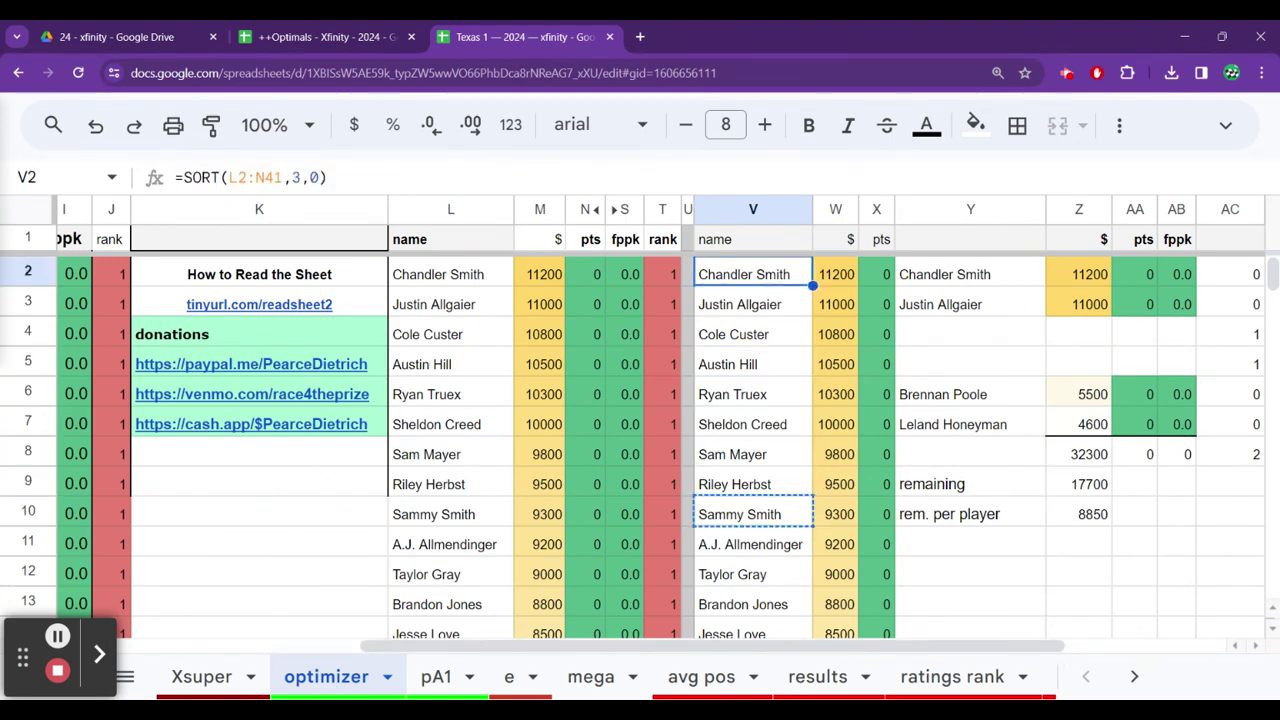
key("Right")
key("Right")
key("Right")
key("Down")
key("Down")
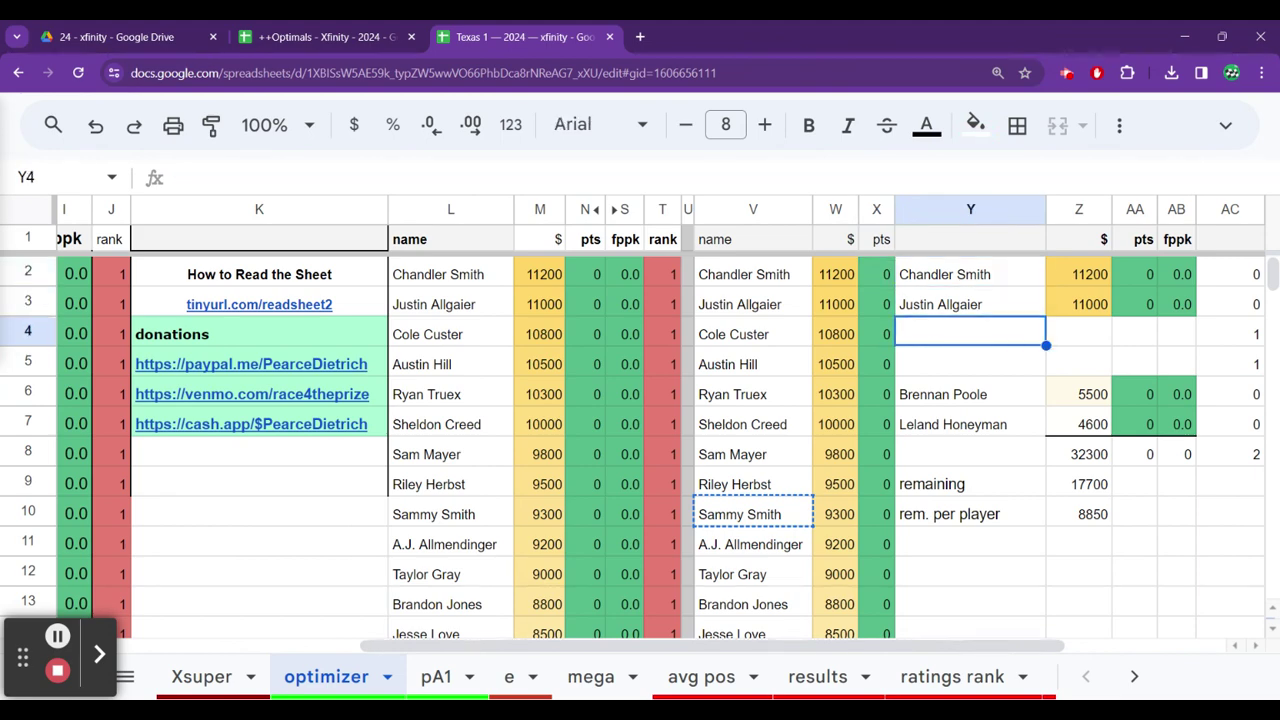
key("ctrl+v")
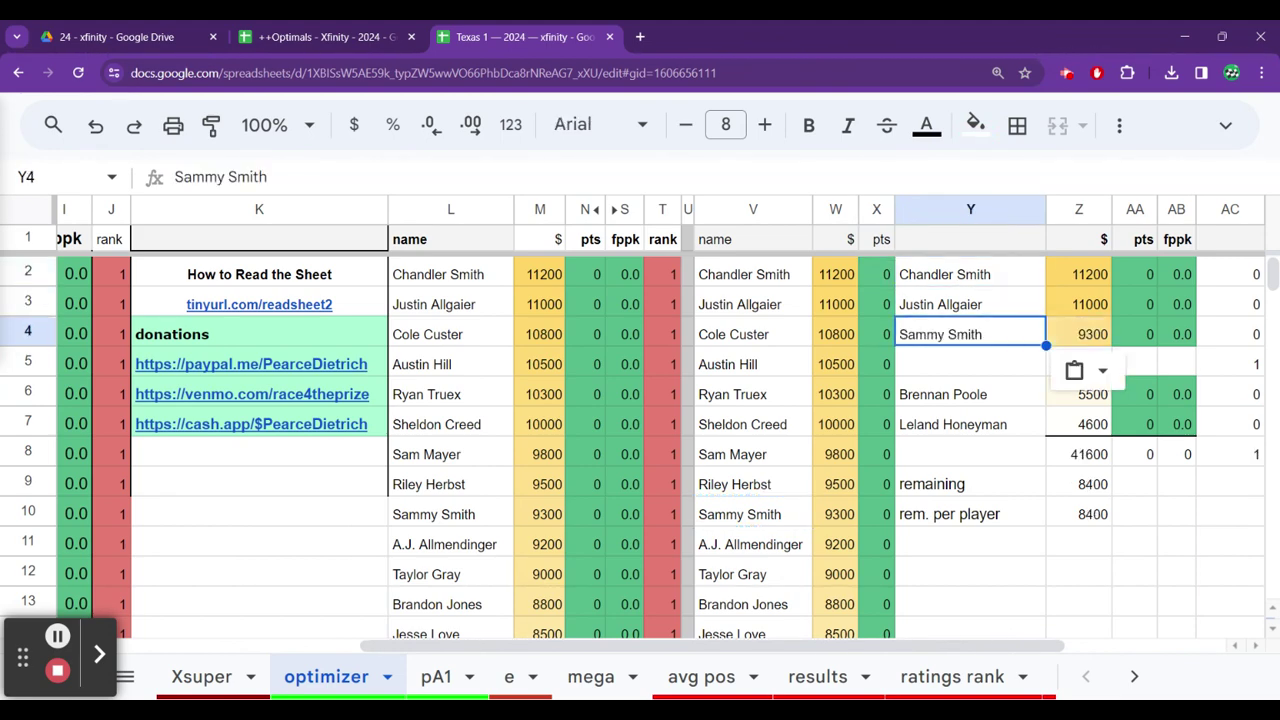
Remove the $5500 driver from lineup slot Y6
left_click(970, 364)
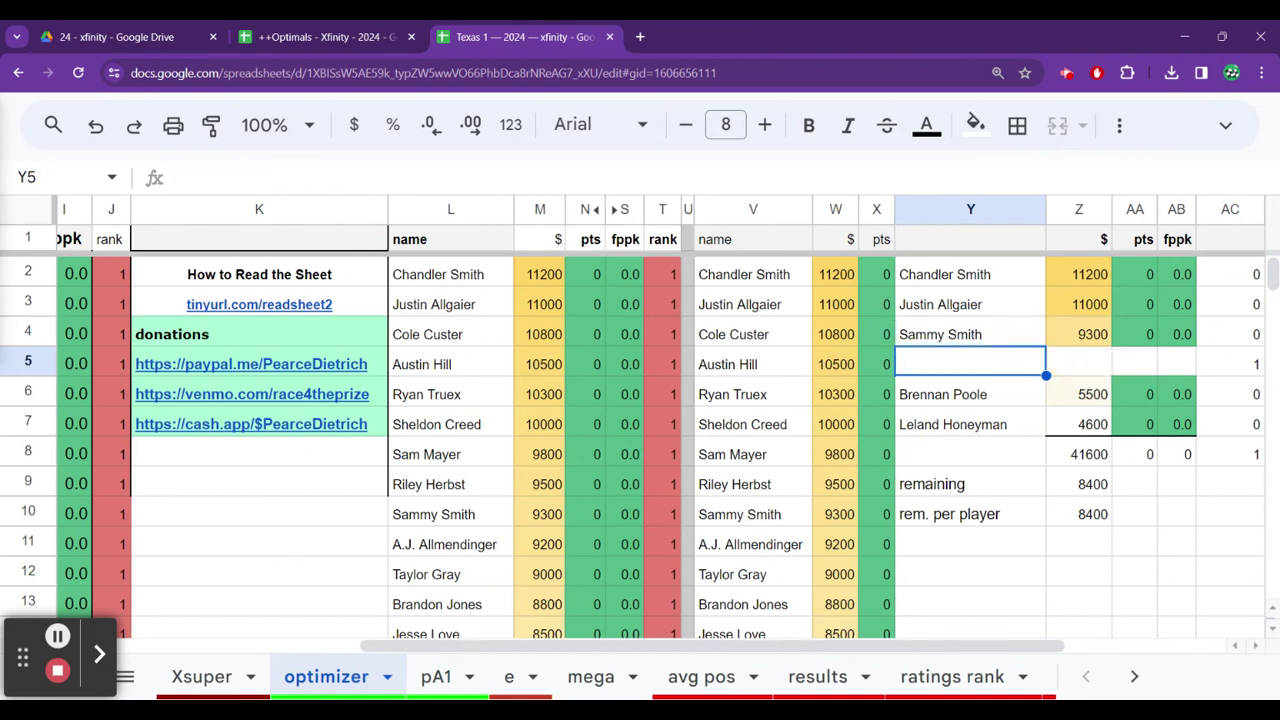
left_click(970, 394)
key("Delete")
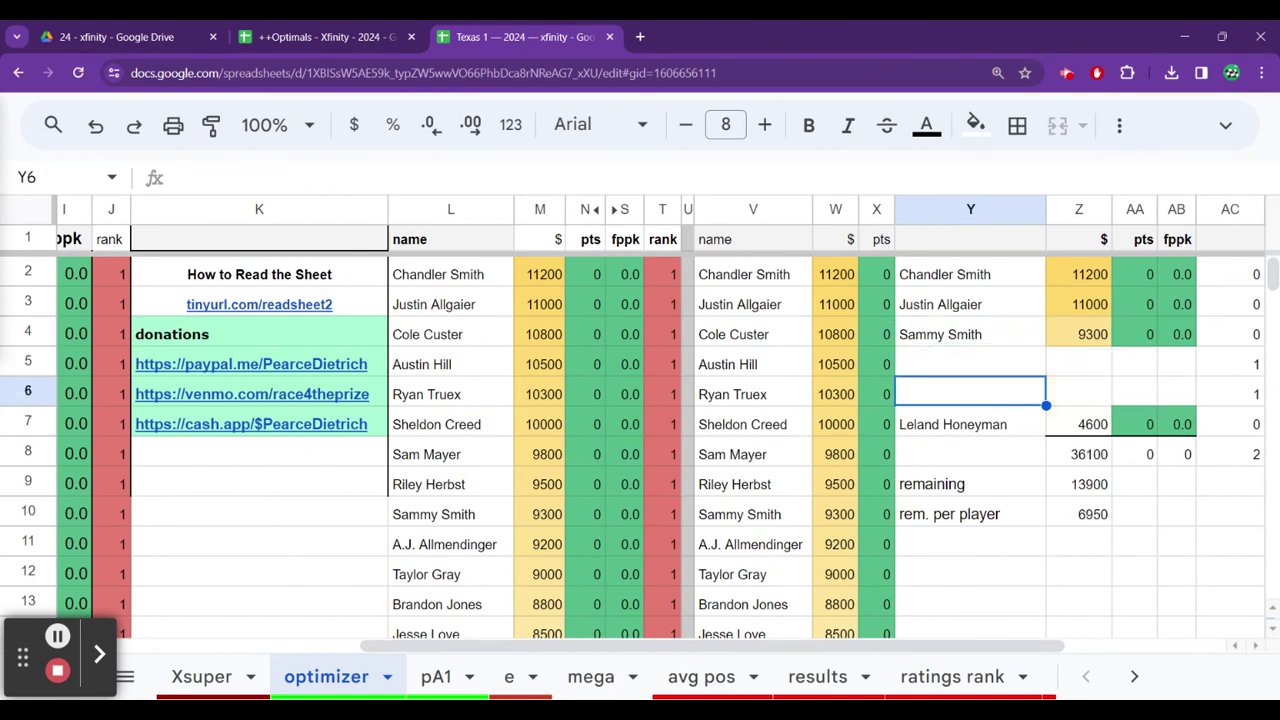
Copy the $4900 driver's name from cell V35 of the sorted driver list
key("Left")
key("Left")
key("ctrl+Down")
key("Left")
key("Up")
key("Up")
key("Up")
key("Up")
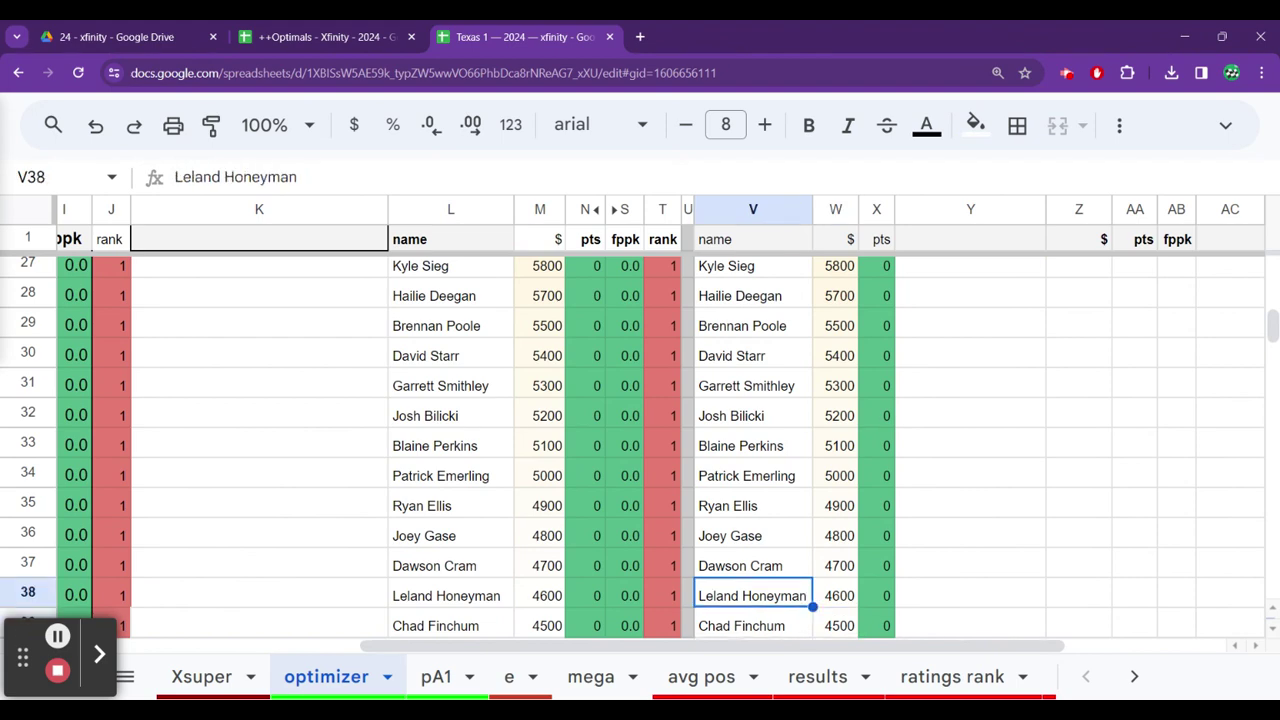
key("ctrl+c")
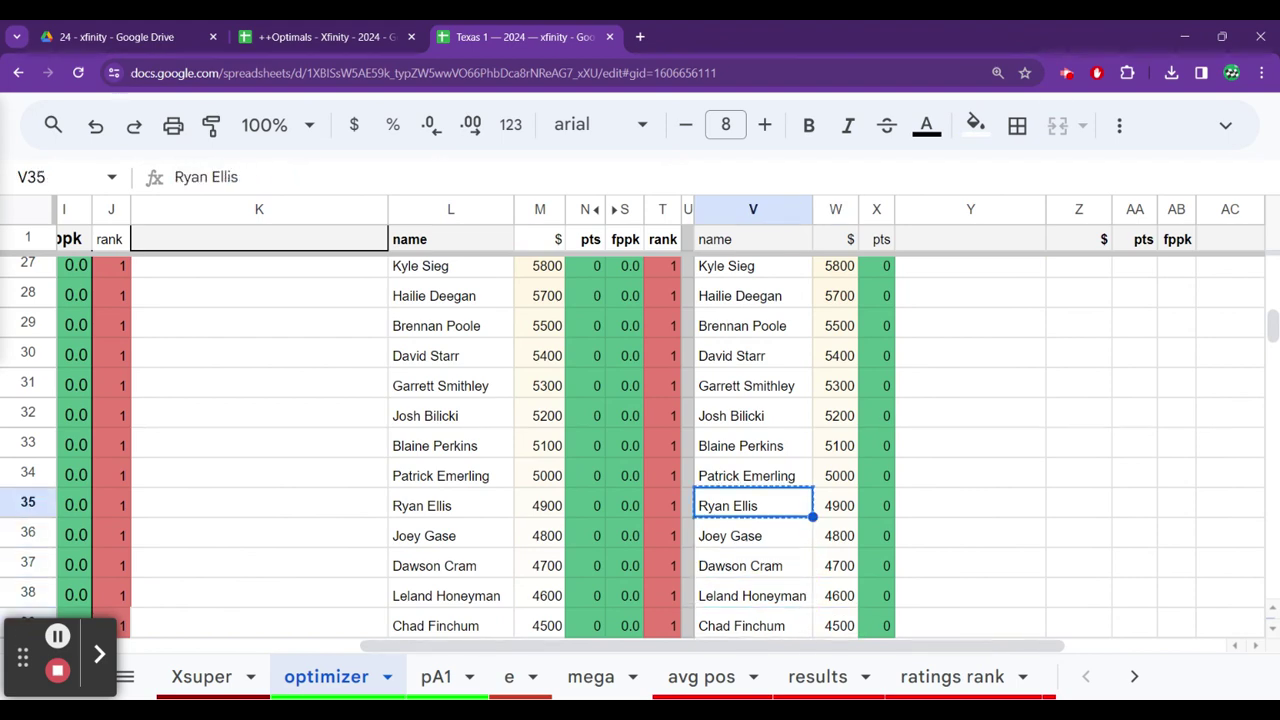
Paste the copied $4900 driver into lineup slot Y6
key("ctrl+Up")
key("Down")
key("Right")
key("Right")
key("Right")
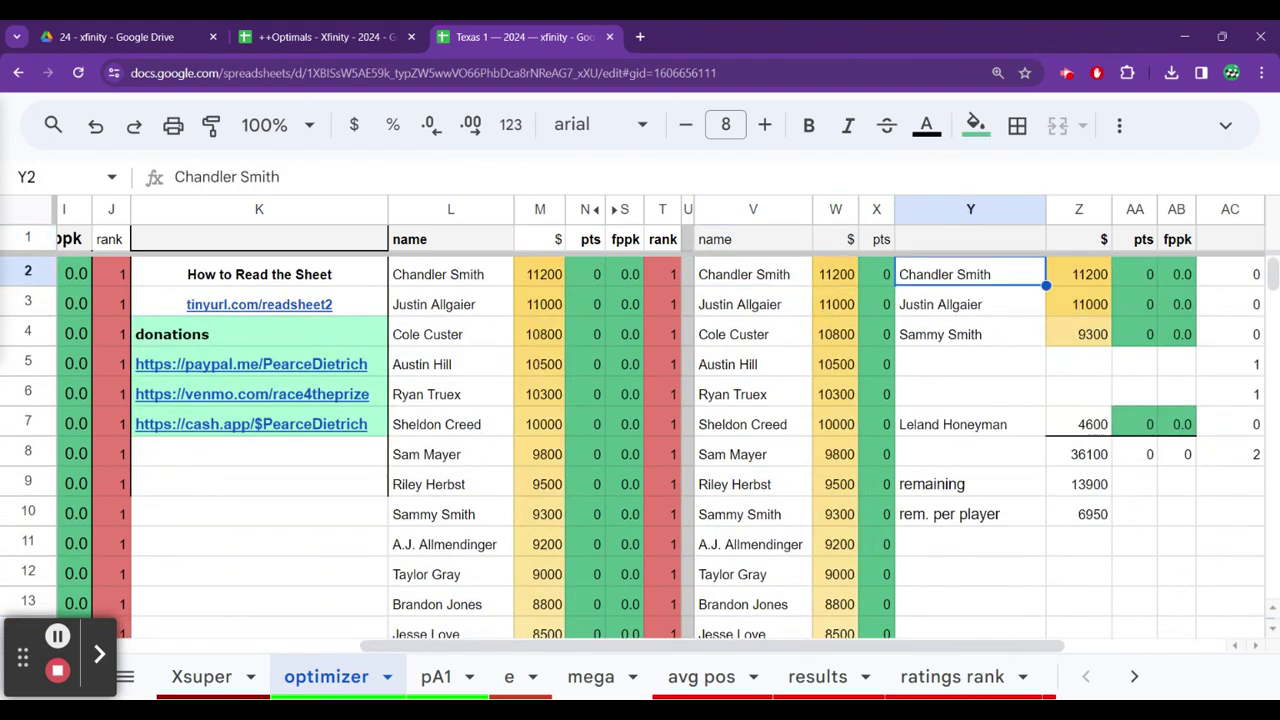
key("Down")
key("Down")
key("Down")
key("Down")
key("ctrl+v")
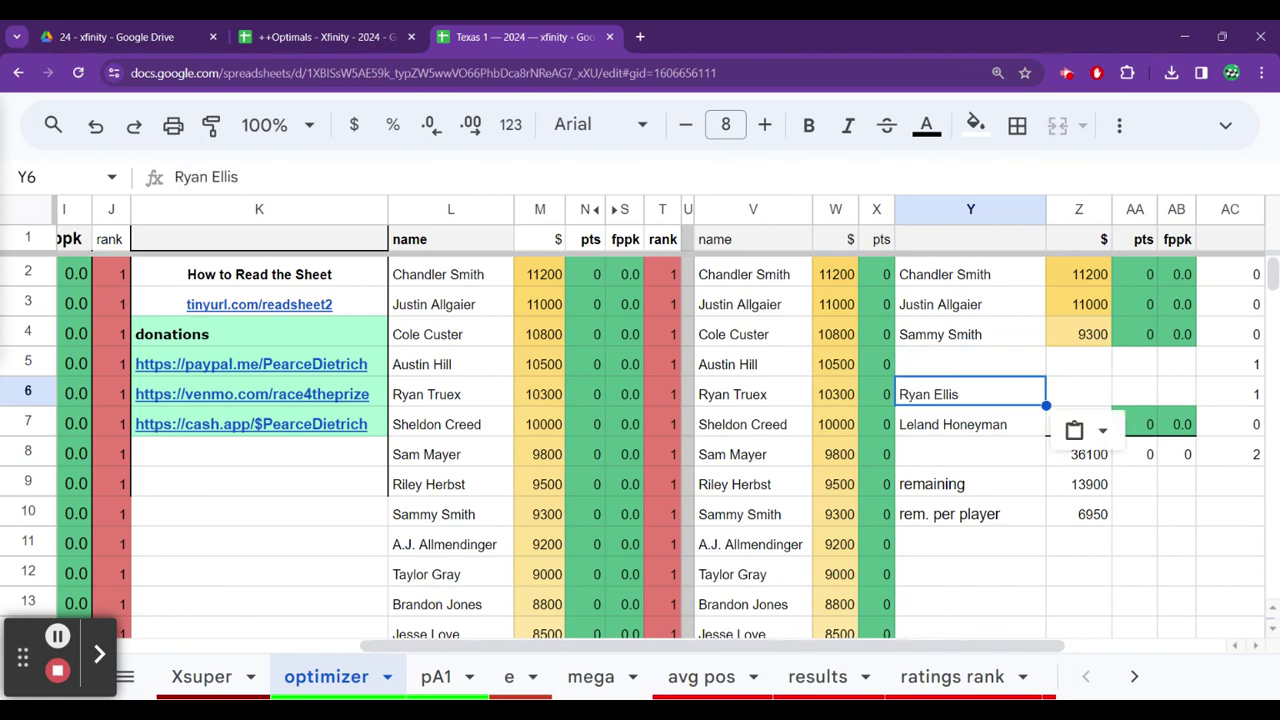
Compare the drivers priced $9300 down to $8800 in columns V and W as candidates for lineup slot Y5
key("Up")
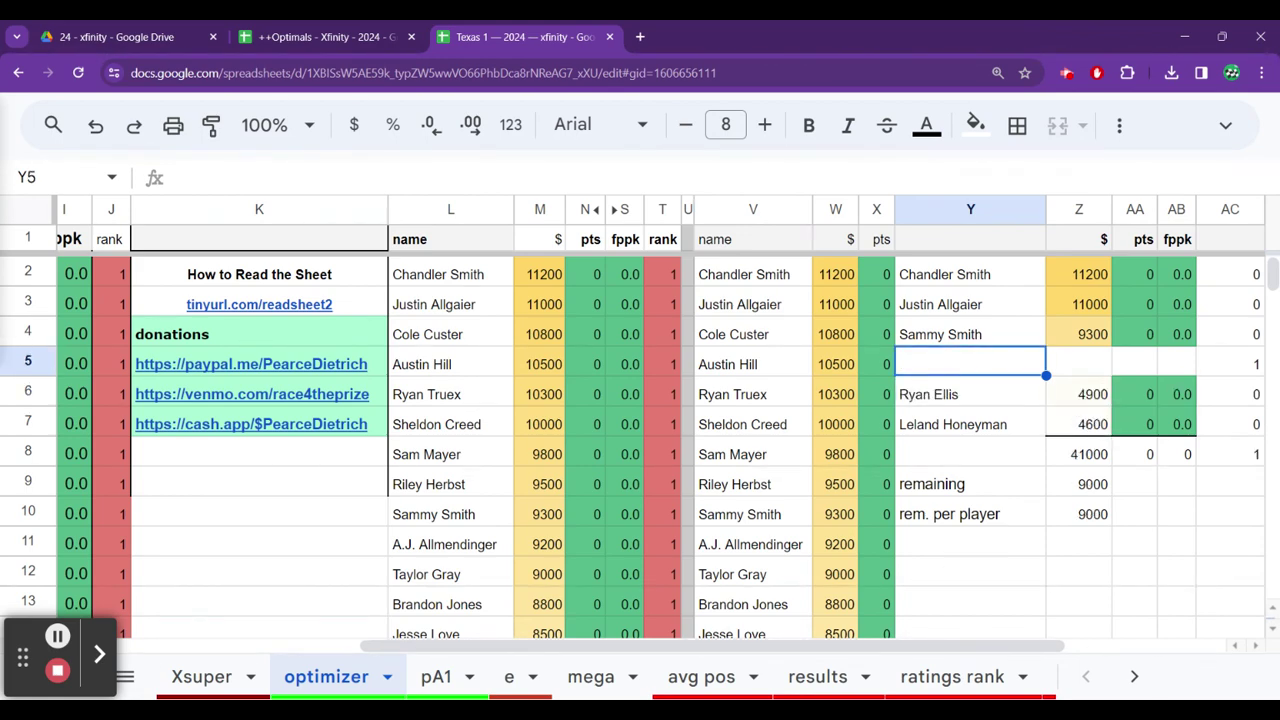
key("Left")
key("Left")
key("Down")
key("Down")
key("Down")
key("Down")
key("Down")
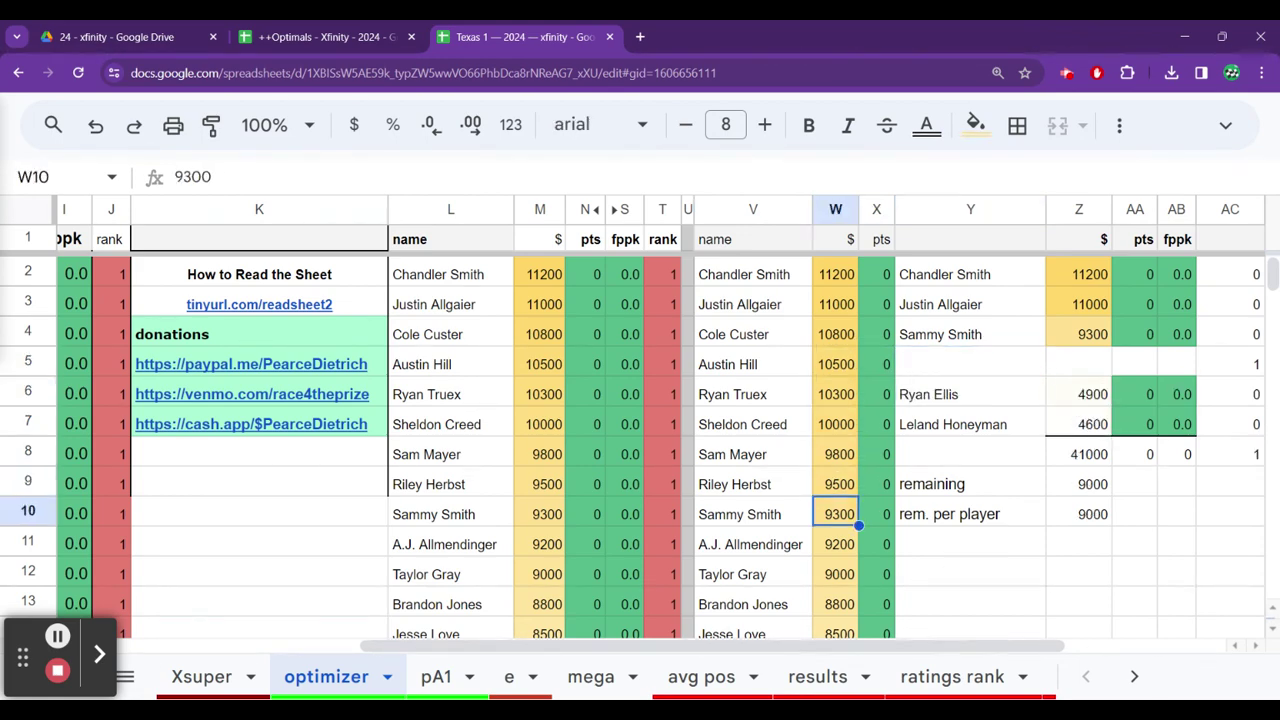
key("Down")
key("Down")
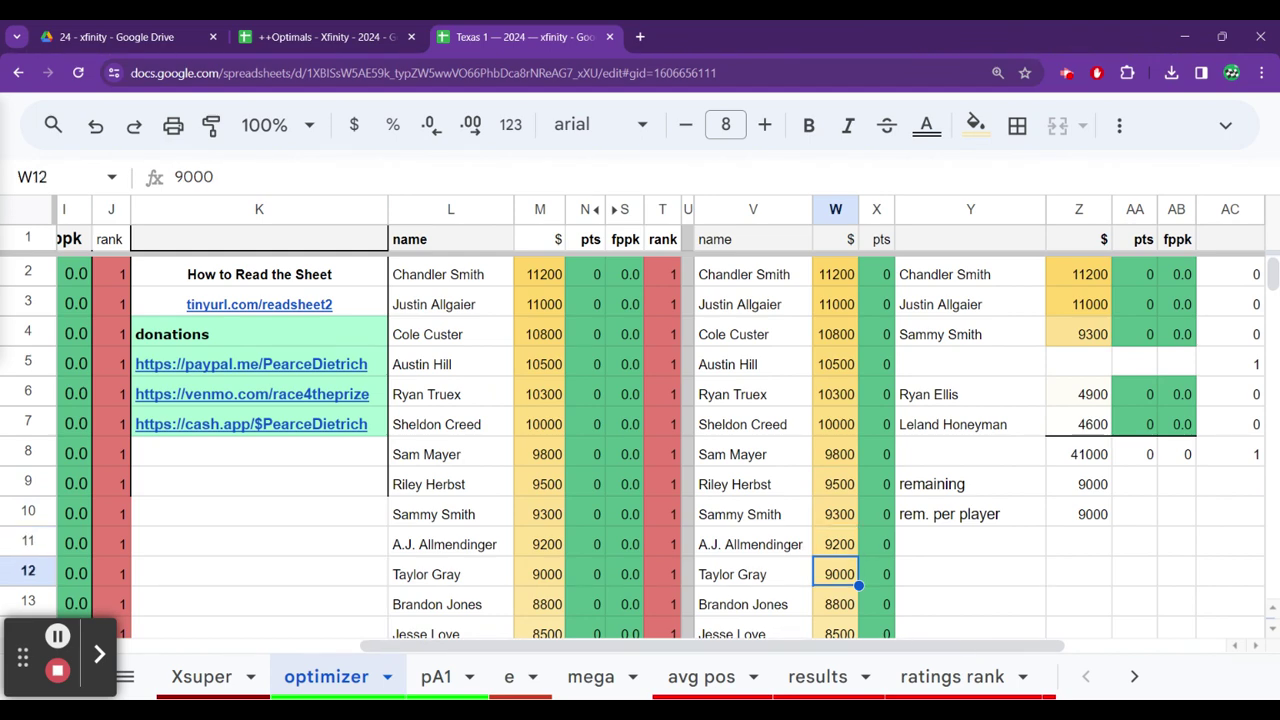
key("Down")
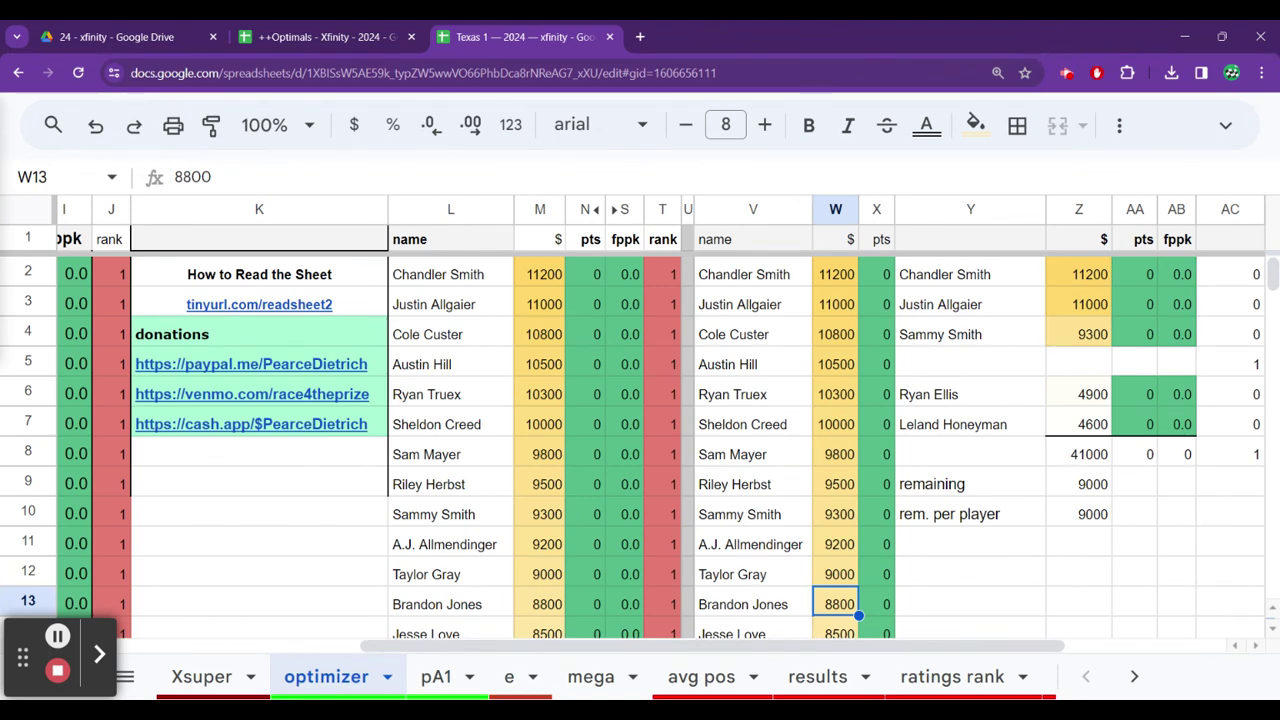
Remove the $9300 driver from lineup slot Y4
left_click(753, 604)
left_click(753, 574)
left_click(753, 364)
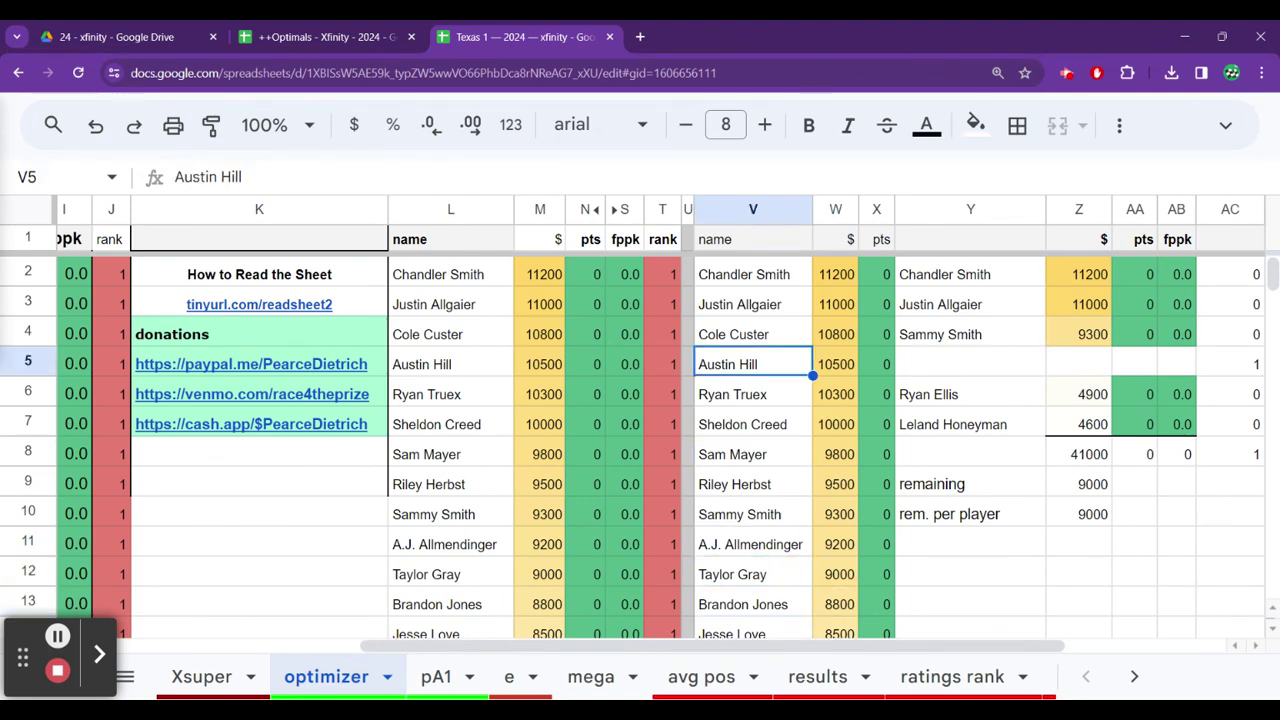
left_click(753, 334)
left_click(835, 334)
left_click(876, 334)
left_click(970, 334)
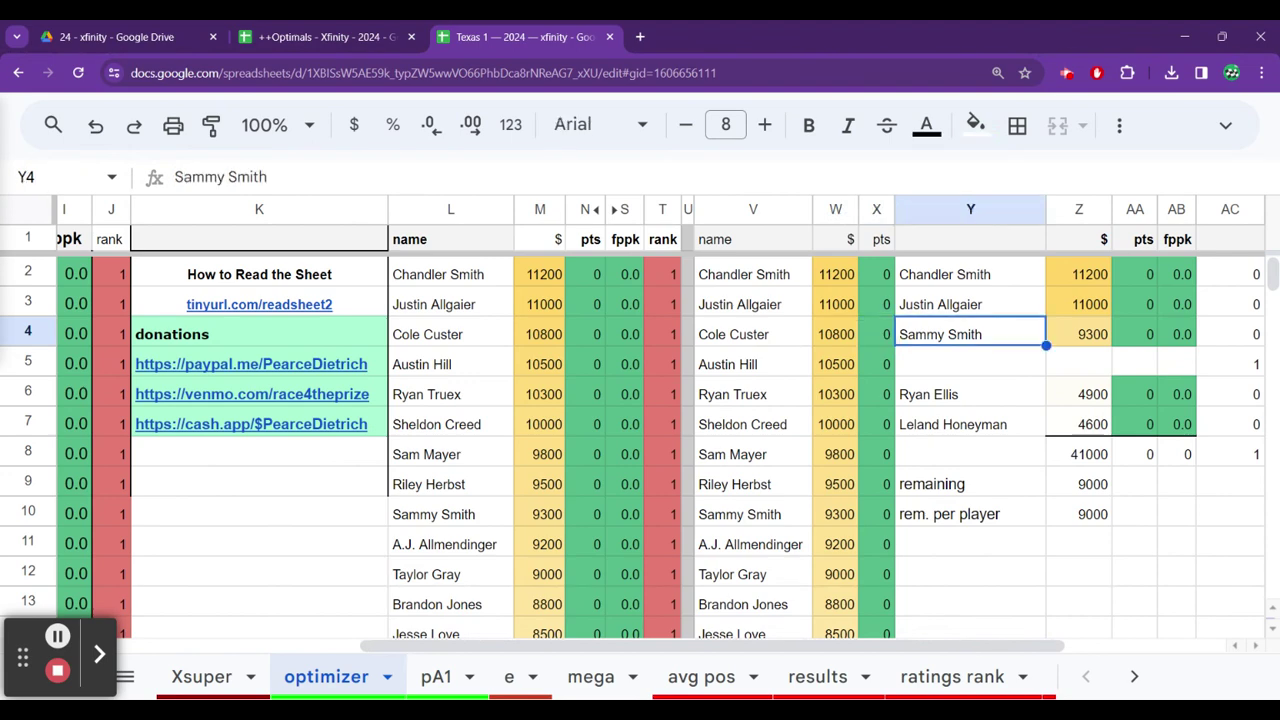
key("Delete")
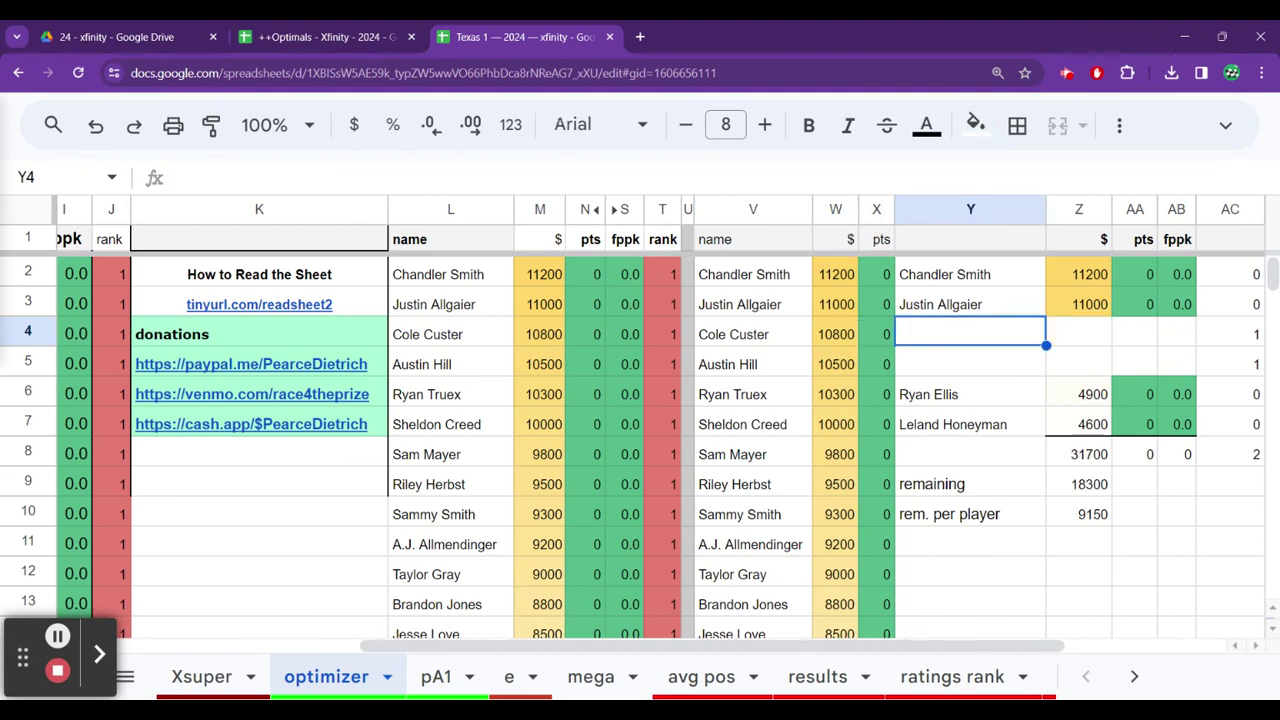
Copy the $10800 driver's name from cell V4 into lineup slot Y4
left_click(753, 334)
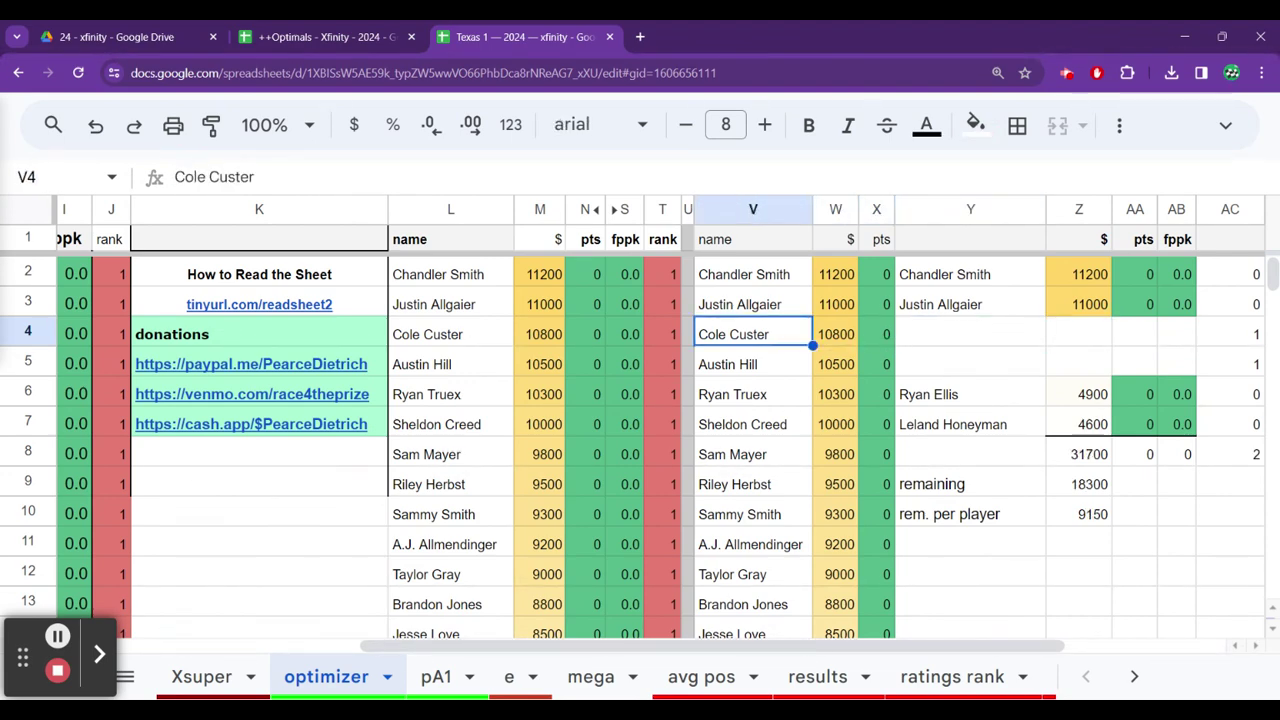
key("ctrl+c")
key("Right")
key("Right")
key("Right")
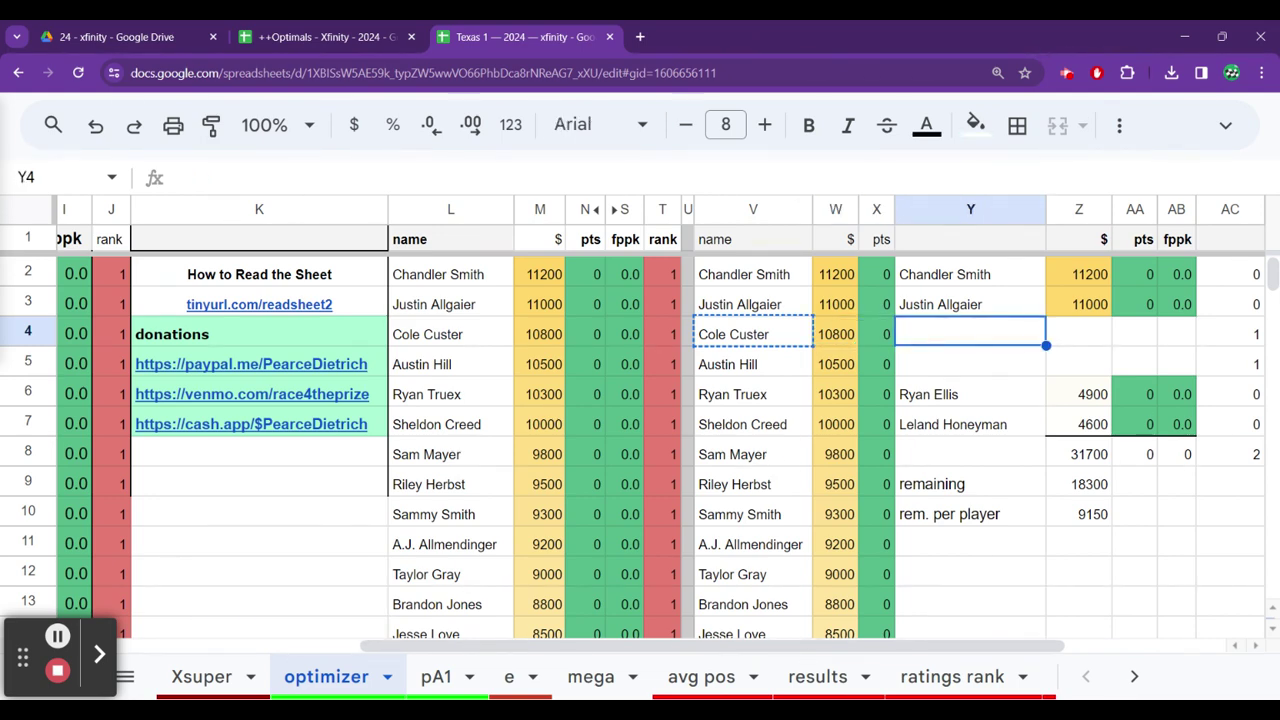
key("ctrl+v")
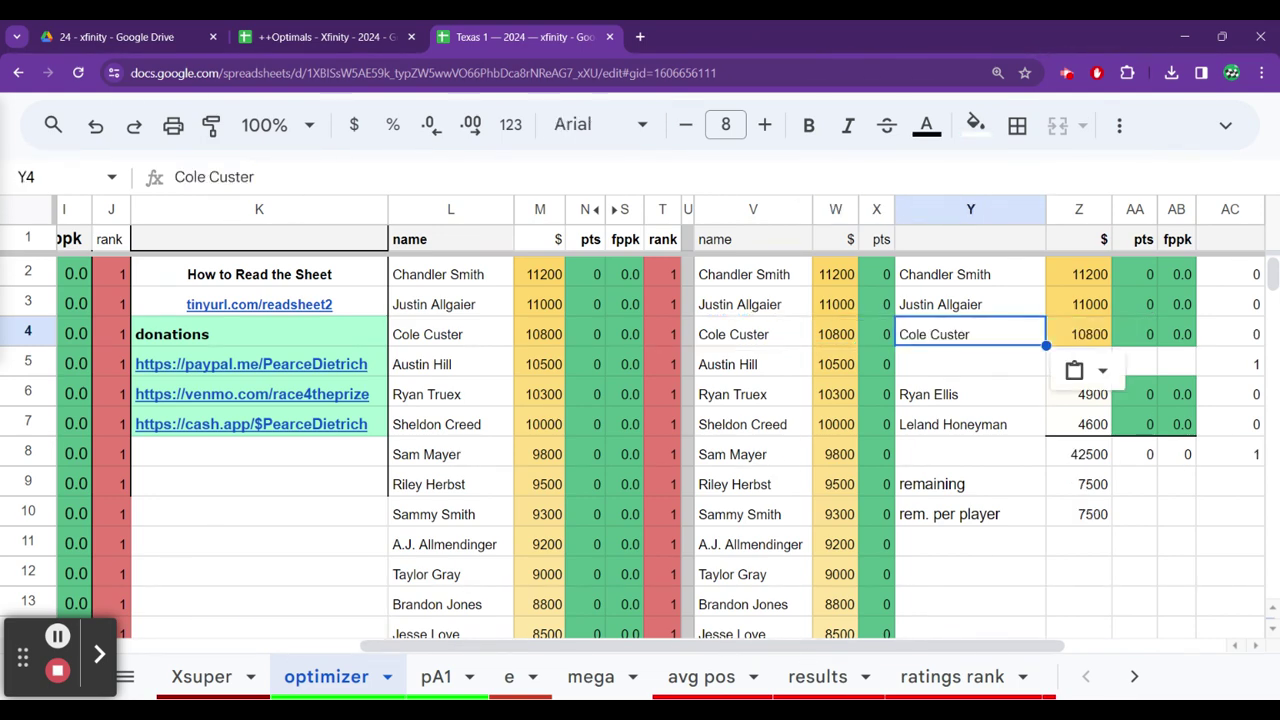
Remove the $4900 driver from lineup slot Y6
left_click(970, 364)
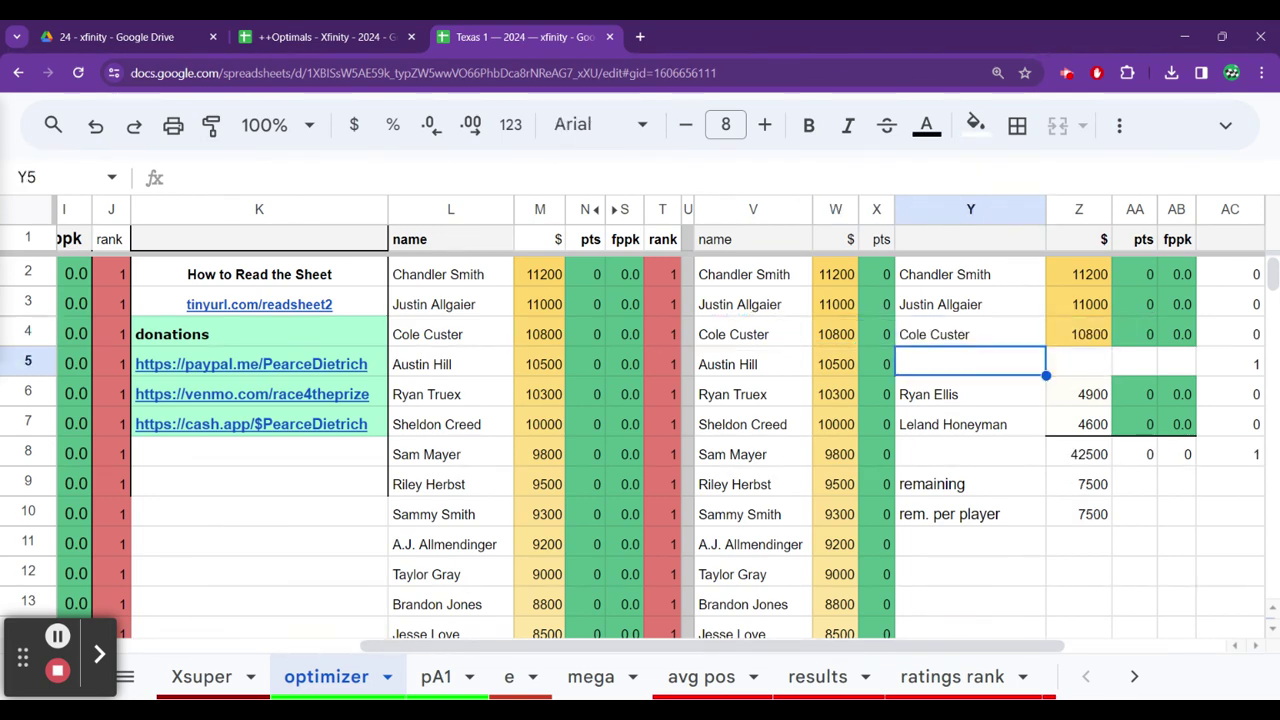
left_click(970, 394)
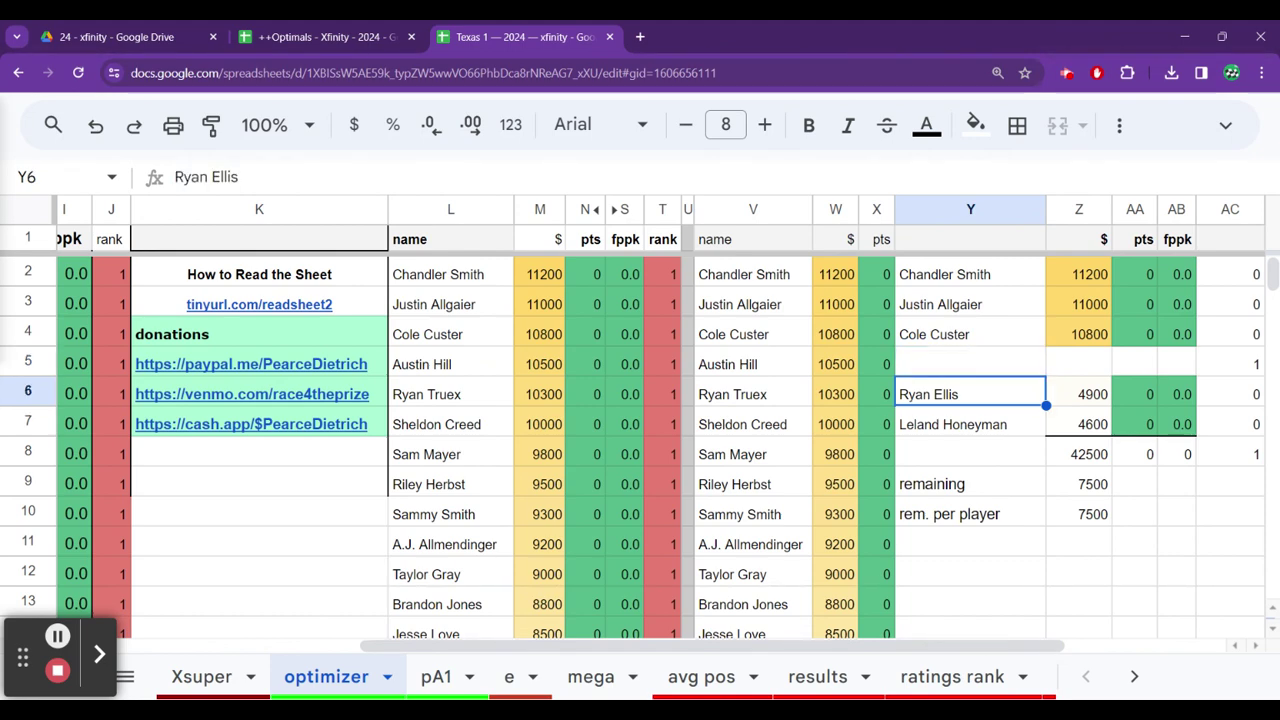
key("Delete")
key("Left")
key("Left")
key("Left")
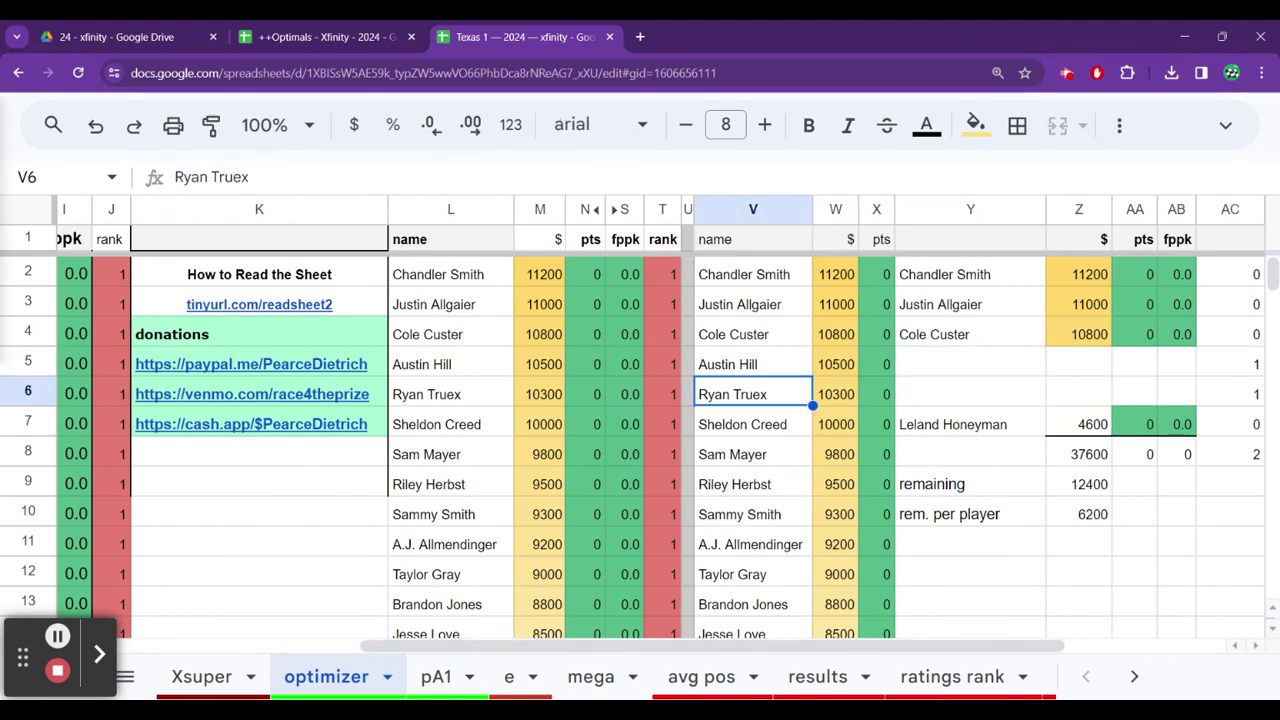
key("ctrl+Down")
key("Up")
key("Up")
key("Up")
key("Up")
key("Up")
key("Up")
key("Up")
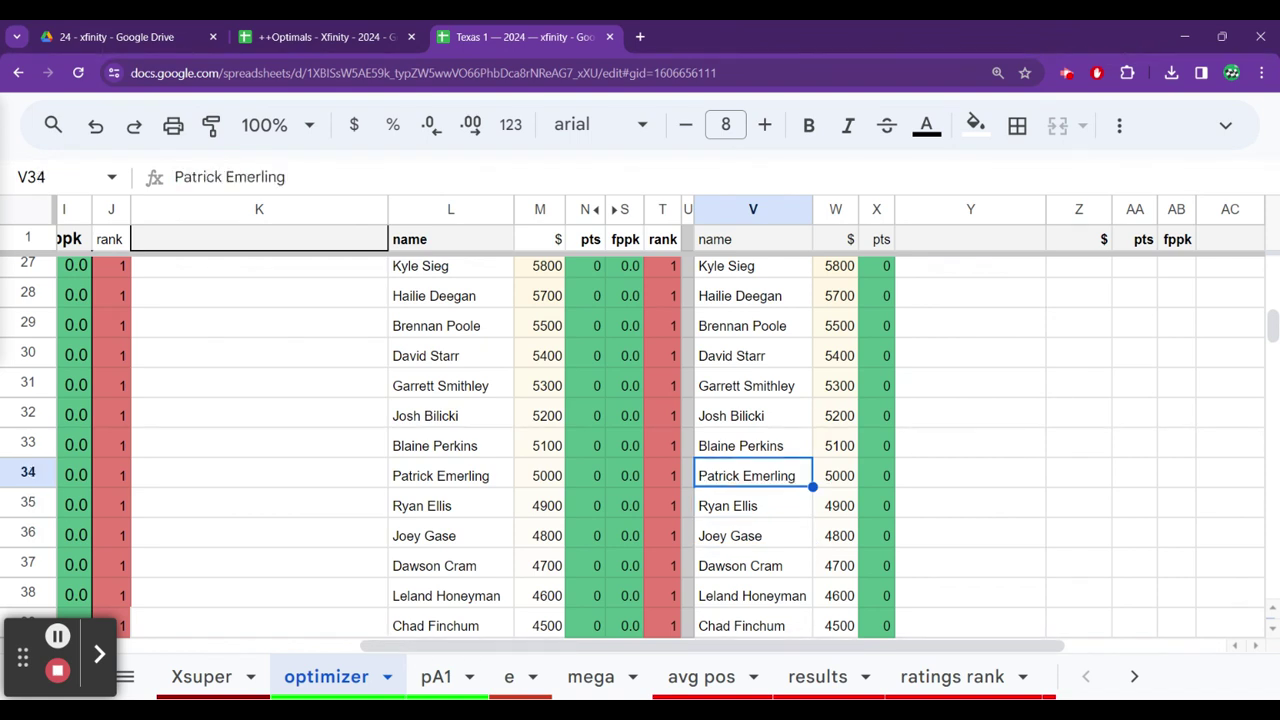
key("Up")
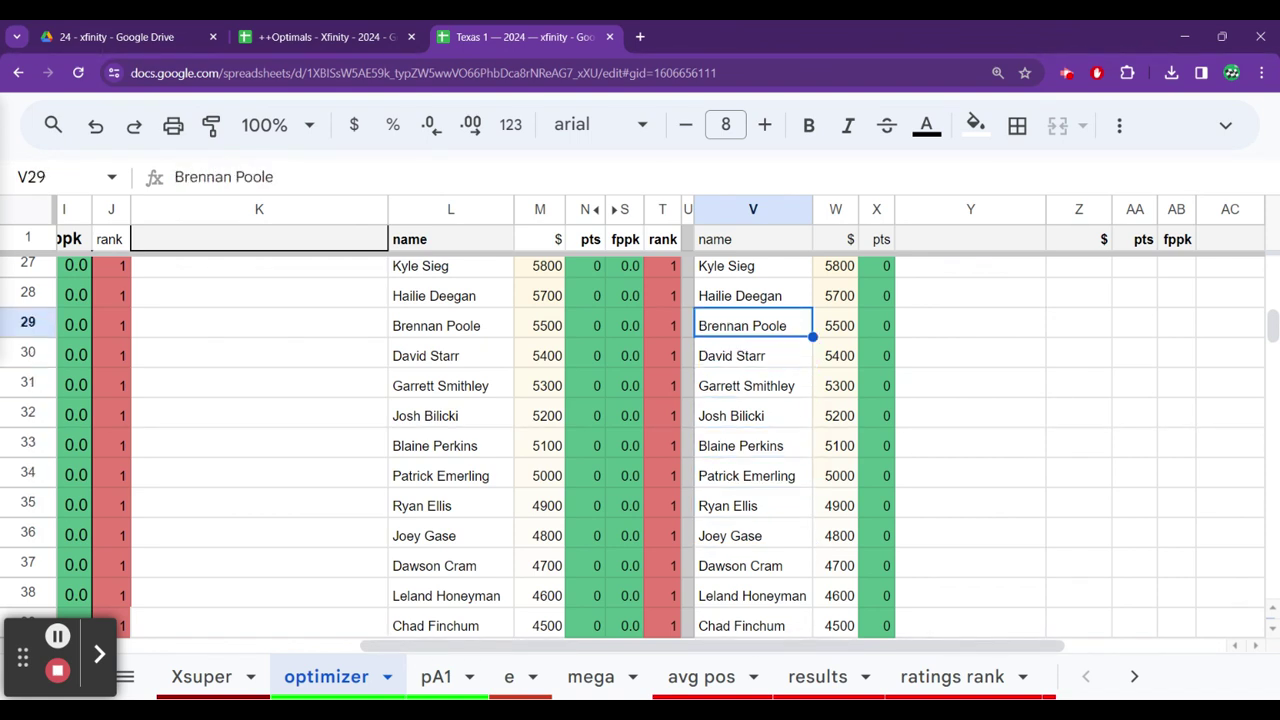
key("shift+Up")
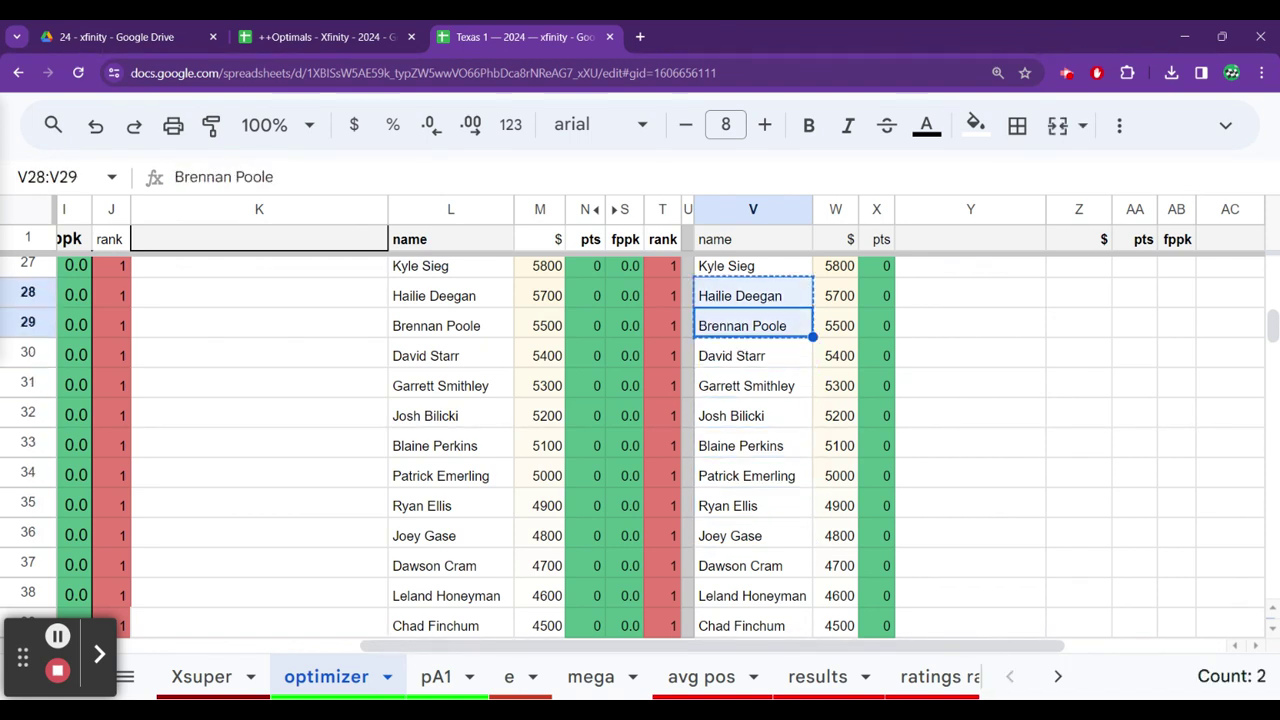
key("ctrl+Up")
key("Right")
key("Right")
key("Right")
key("Down")
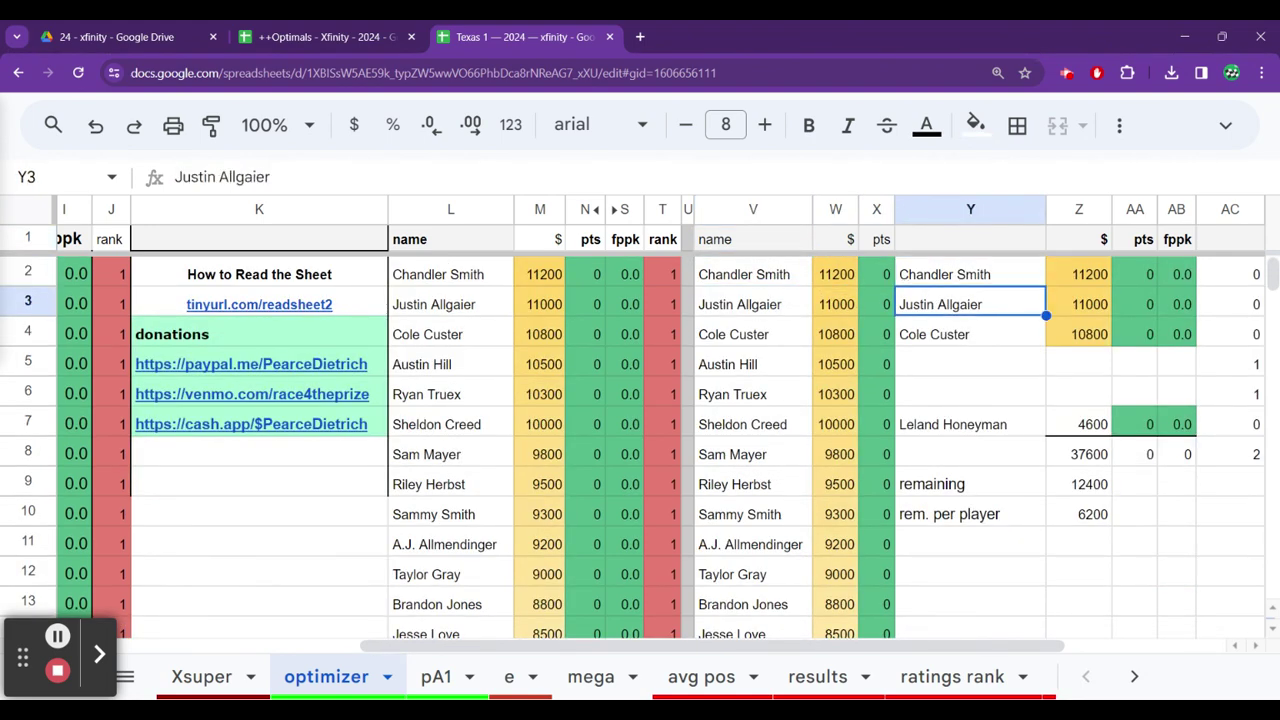
key("Down")
key("Down")
key("Left")
key("Left")
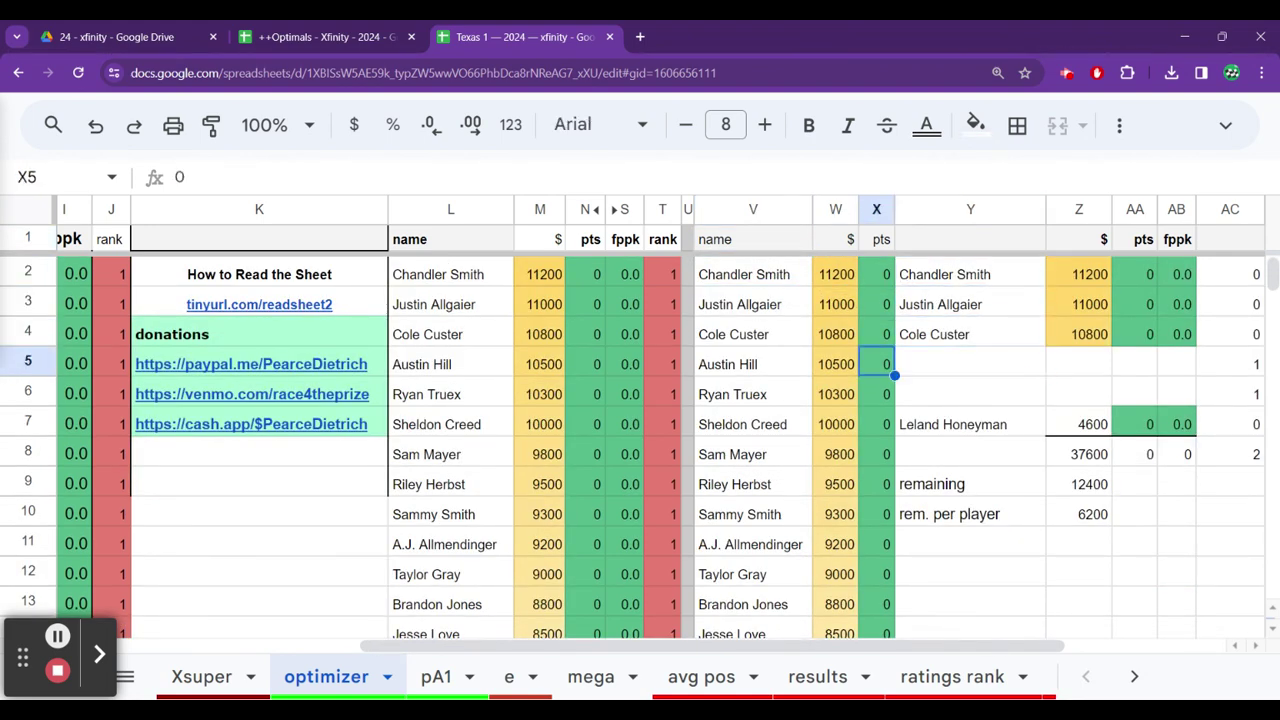
Copy the $5500 driver's name from cell V29 into lineup slot Y5
key("Down")
key("Down")
key("Down")
key("Down")
key("Down")
key("Down")
key("Down")
key("Down")
key("Down")
key("Down")
key("Down")
key("Down")
key("Down")
key("Down")
key("Down")
key("Down")
key("Down")
key("Down")
key("Down")
key("Down")
key("Down")
key("Down")
key("Down")
key("Down")
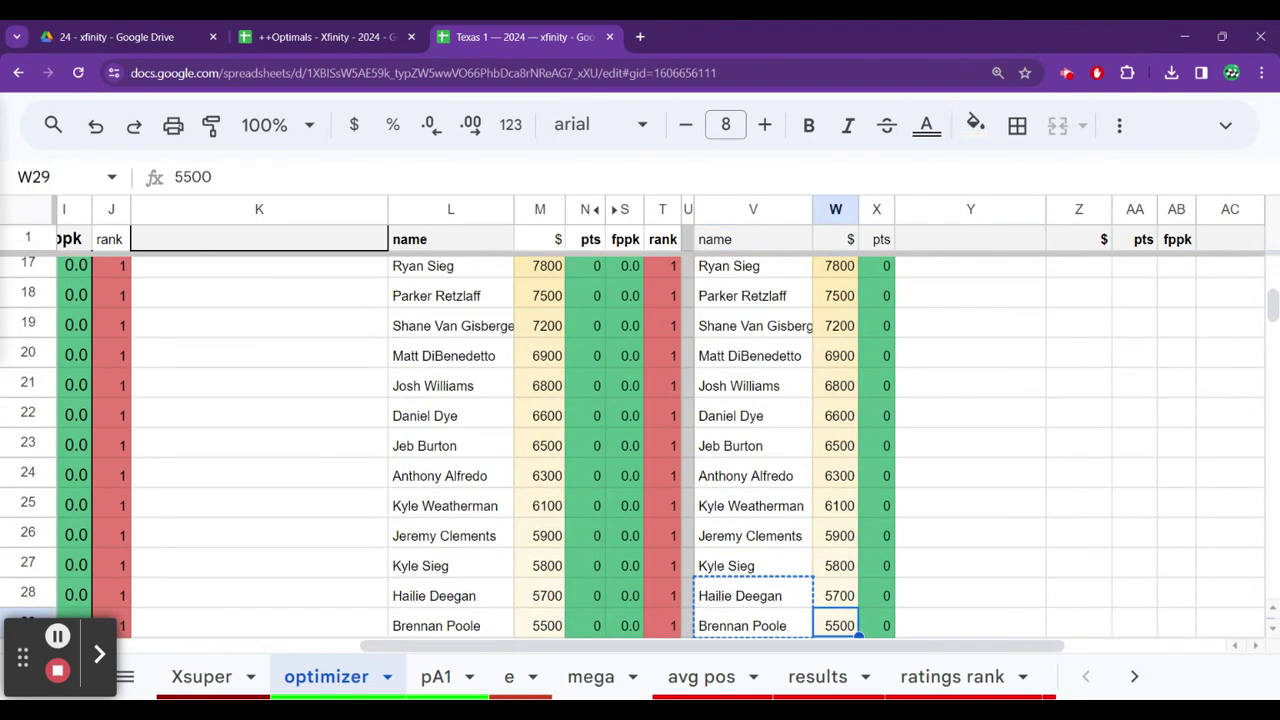
key("Left")
key("ctrl+Up")
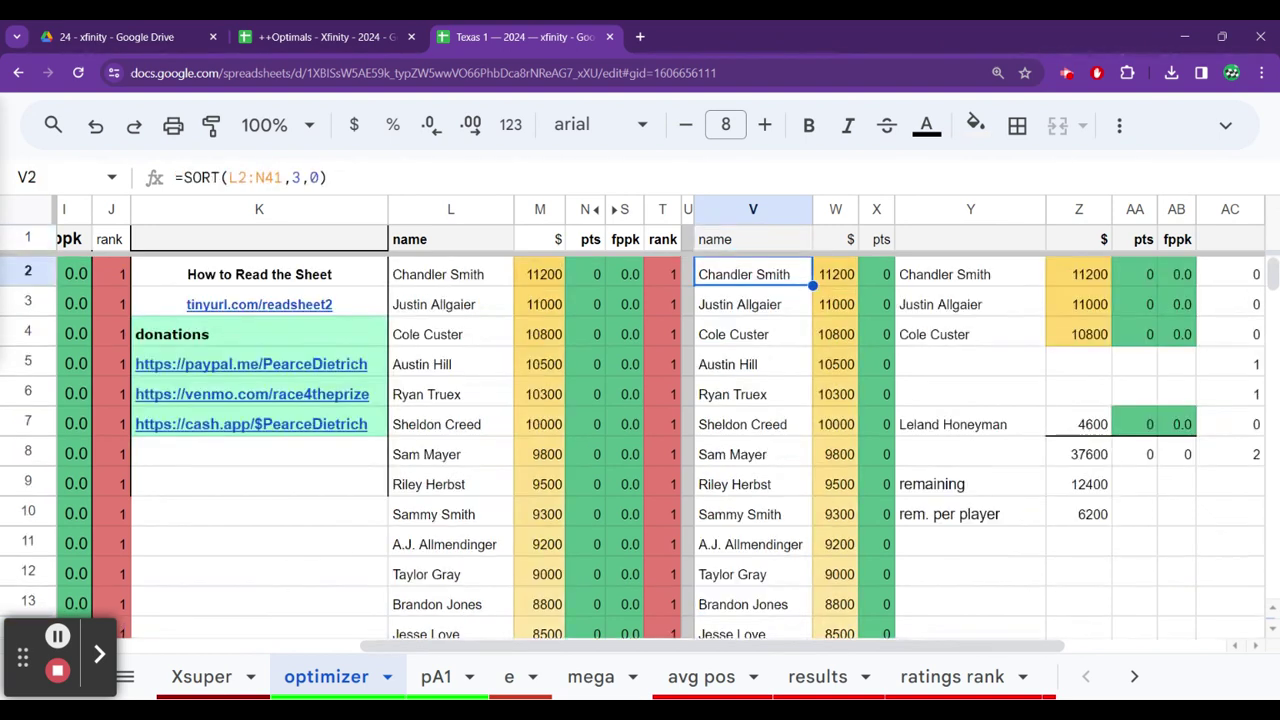
key("Down")
key("Down")
key("Down")
key("Down")
key("Right")
key("Right")
key("Right")
key("Up")
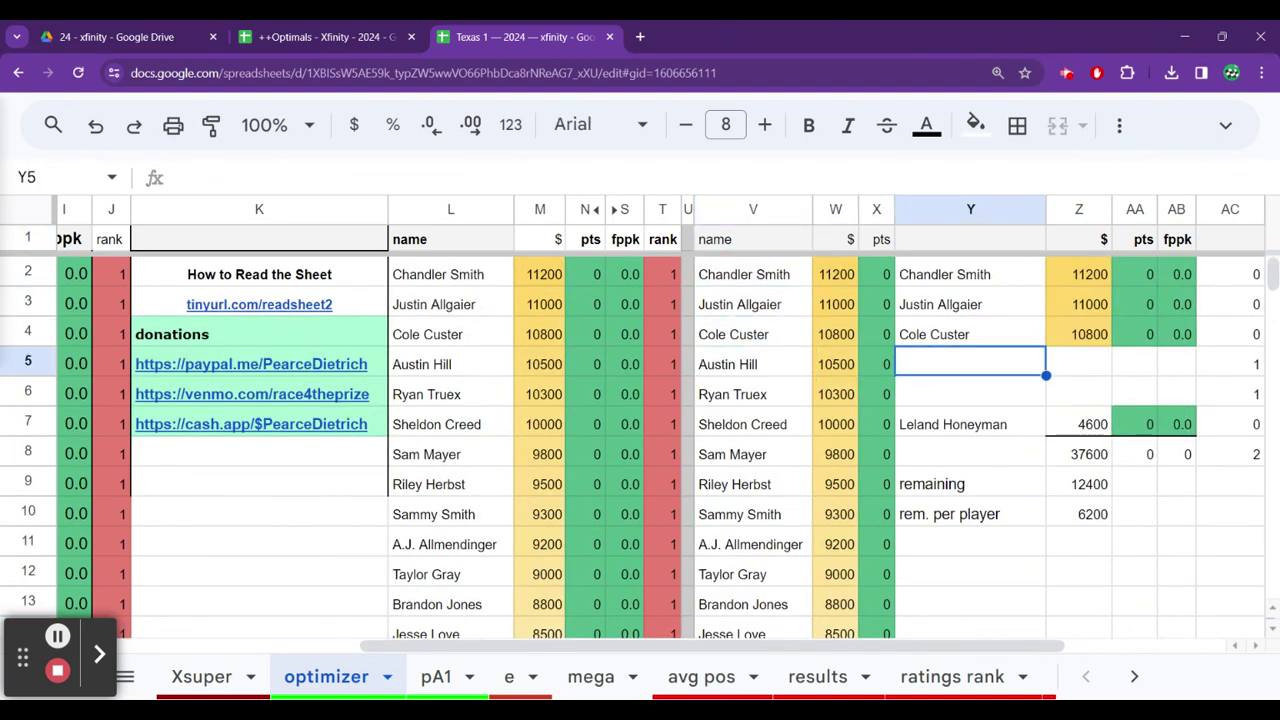
key("ctrl+v")
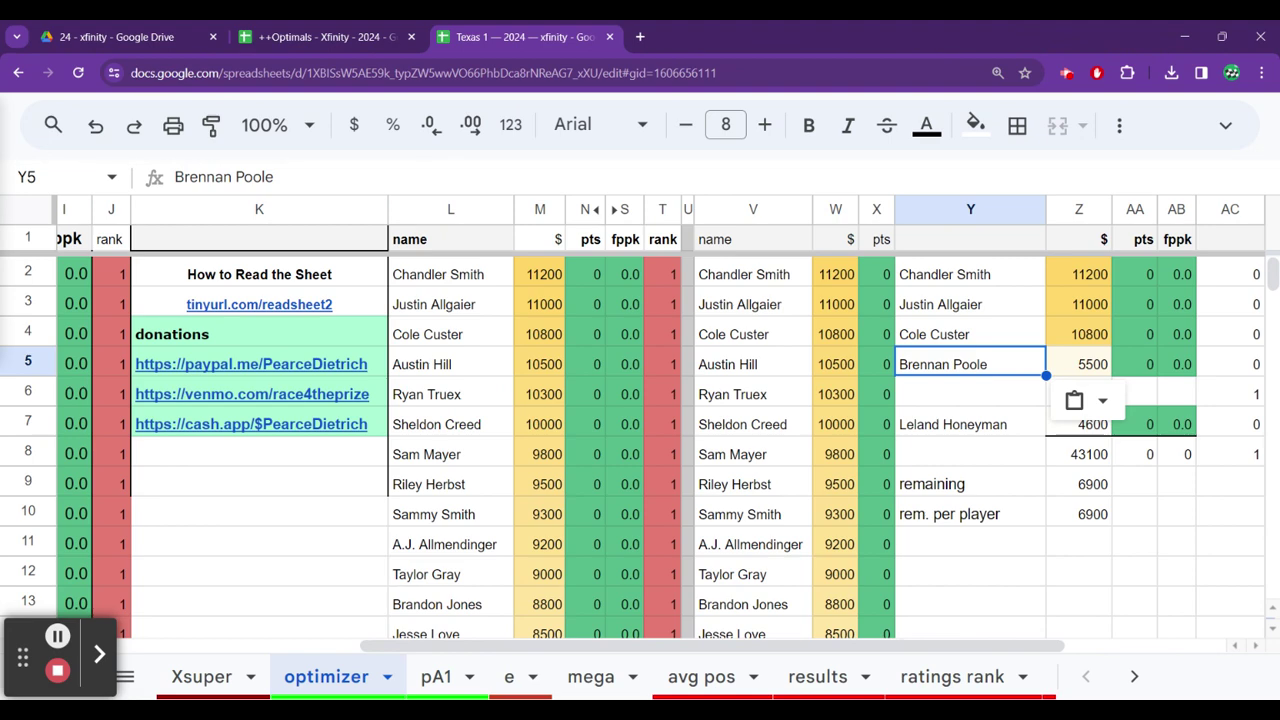
Compare the drivers priced $7500 down to $5900 in columns V and W as candidates for lineup slot Y6
key("Left")
key("Left")
key("Left")
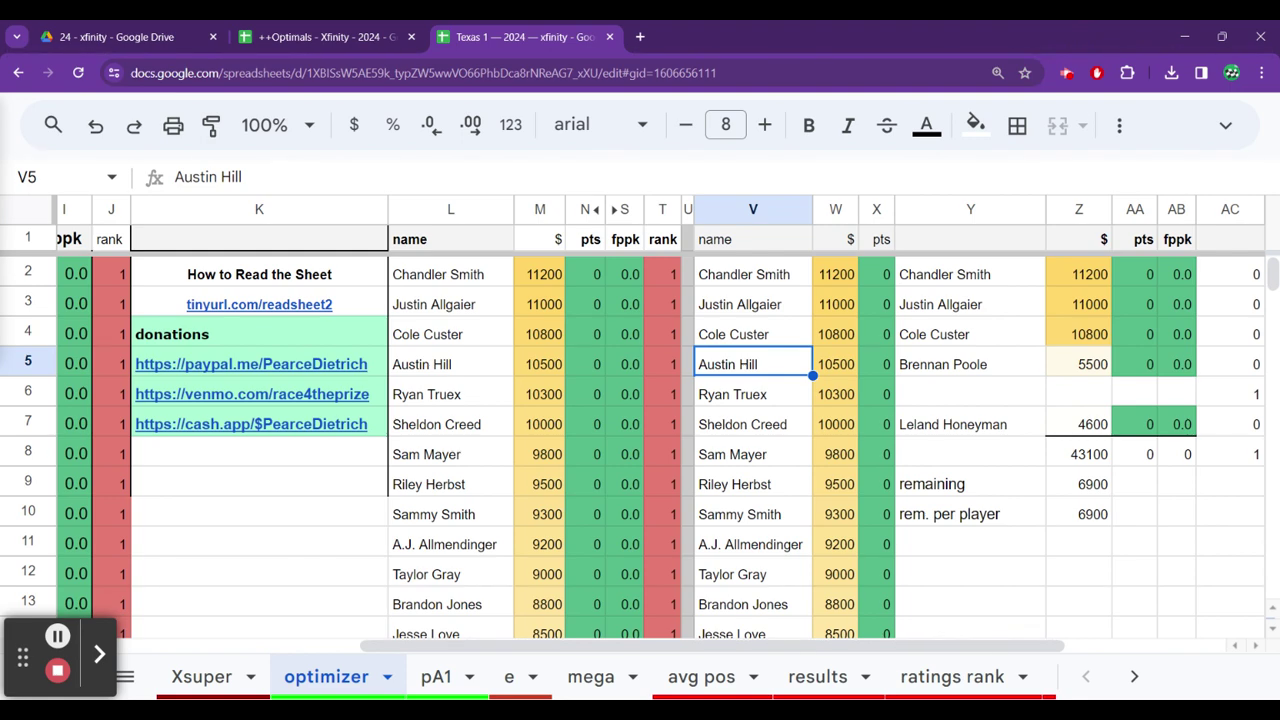
key("Down")
key("Down")
key("Down")
key("Down")
key("Down")
key("Down")
key("Down")
key("Down")
key("Down")
key("Down")
key("Down")
key("Down")
key("Down")
key("Down")
key("Down")
key("Down")
key("Down")
key("Down")
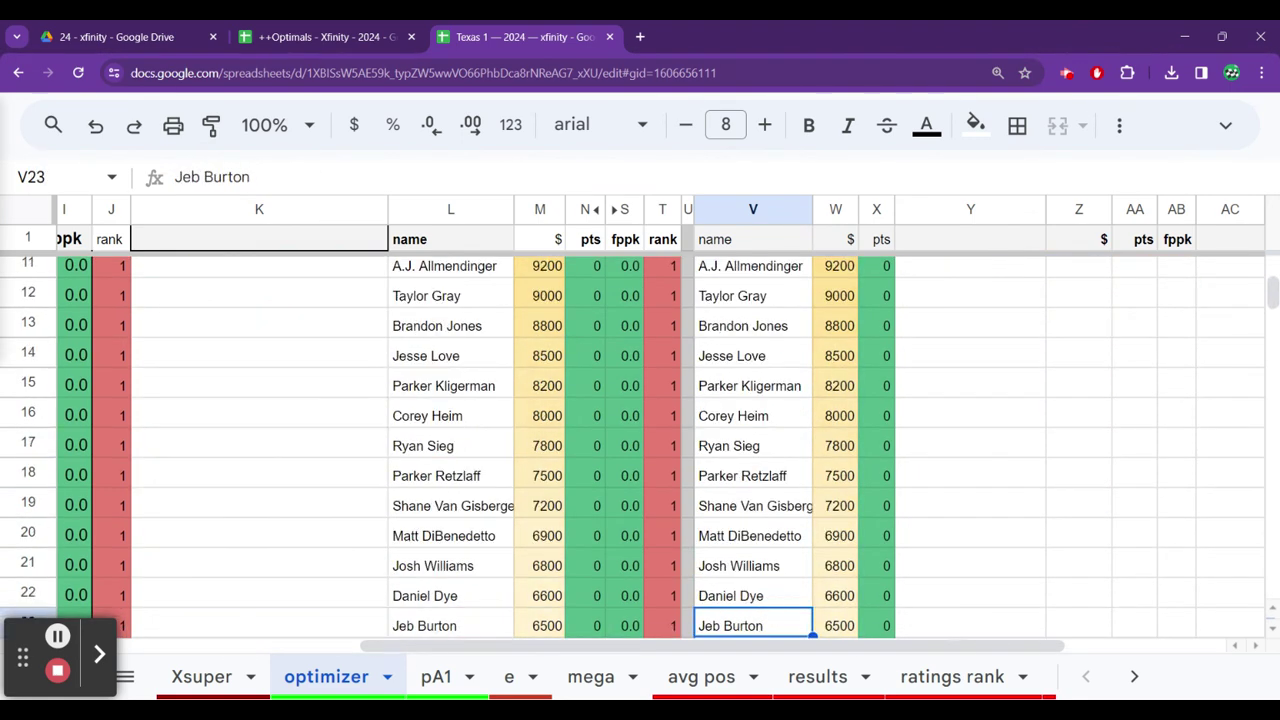
key("Up")
key("Up")
key("Down")
key("Down")
key("Down")
key("Down")
key("Down")
key("Down")
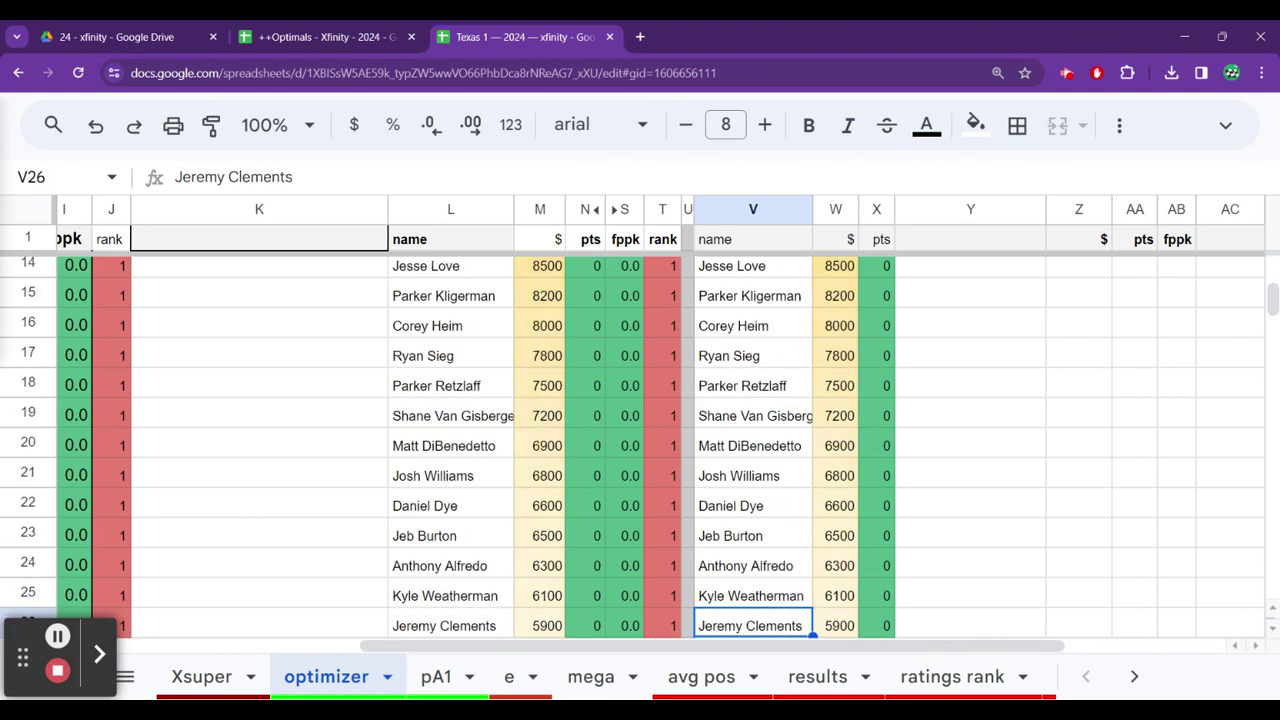
key("Up")
key("Up")
key("Up")
key("Up")
key("Up")
key("Up")
key("Up")
key("Up")
key("Up")
key("Up")
key("Up")
key("Up")
key("Up")
key("Up")
key("Up")
key("Up")
key("Up")
key("Up")
key("Up")
key("Up")
key("Up")
key("Up")
key("Up")
key("Up")
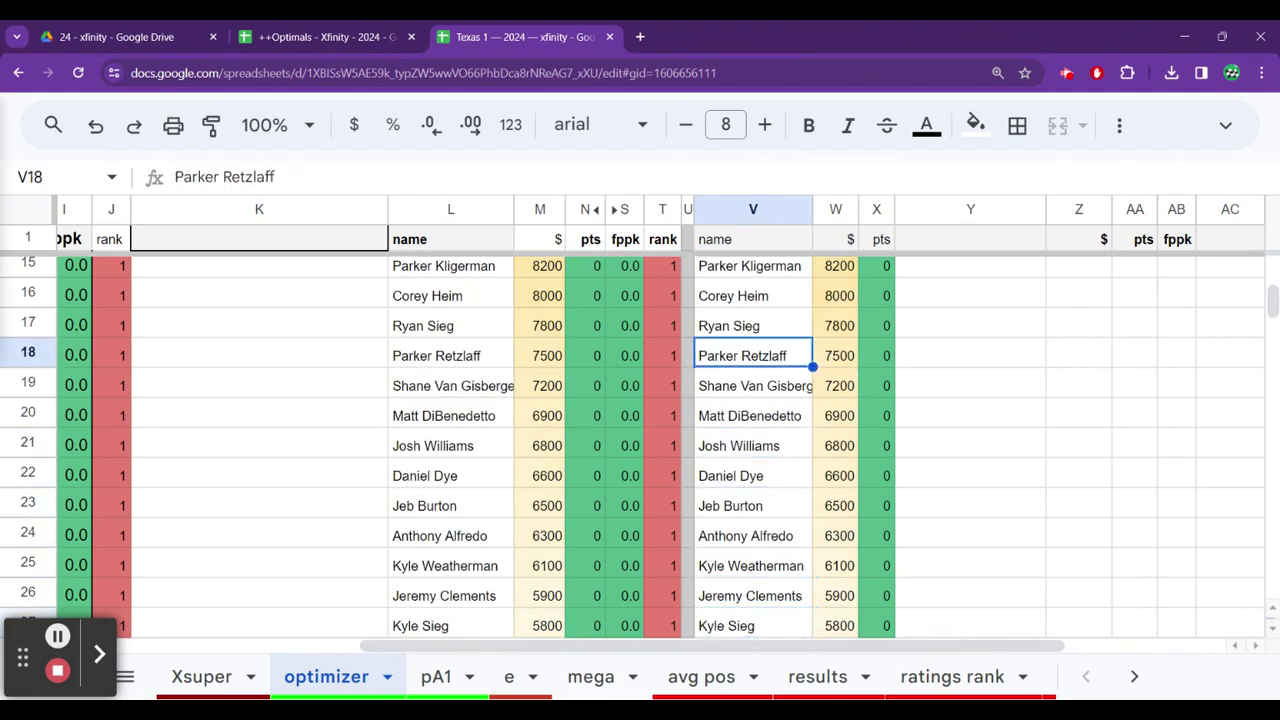
key("Down")
key("Down")
key("Down")
key("Right")
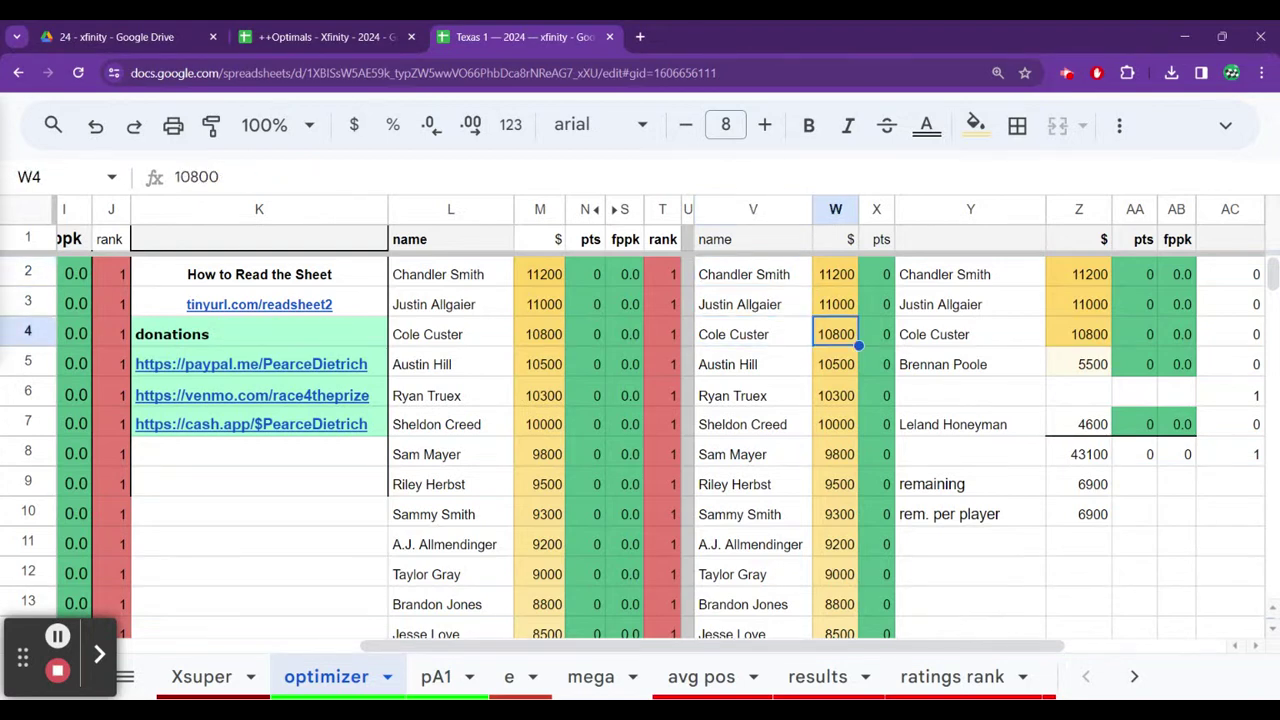
Review the salaries of the drivers chosen so far in lineup rows 2 to 7 of column Z
key("Right")
key("Down")
key("Right")
key("Right")
key("Down")
key("Down")
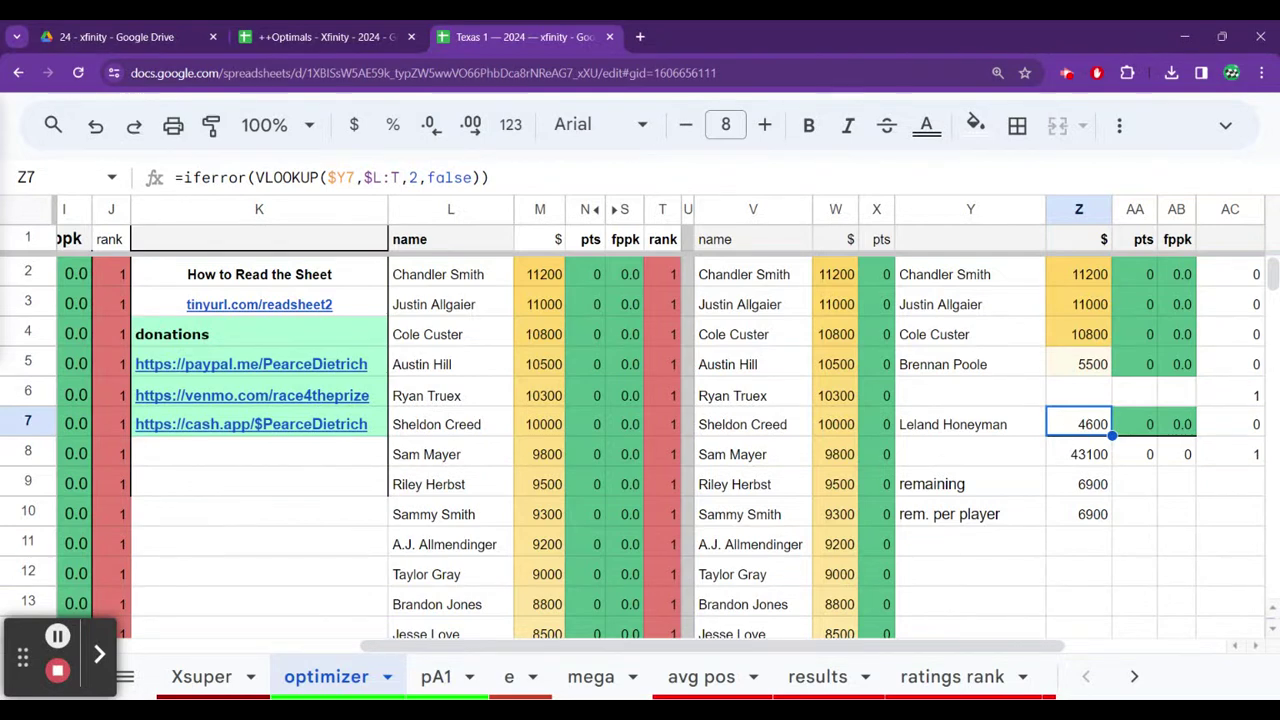
key("Up")
key("Up")
key("Up")
key("Up")
key("Up")
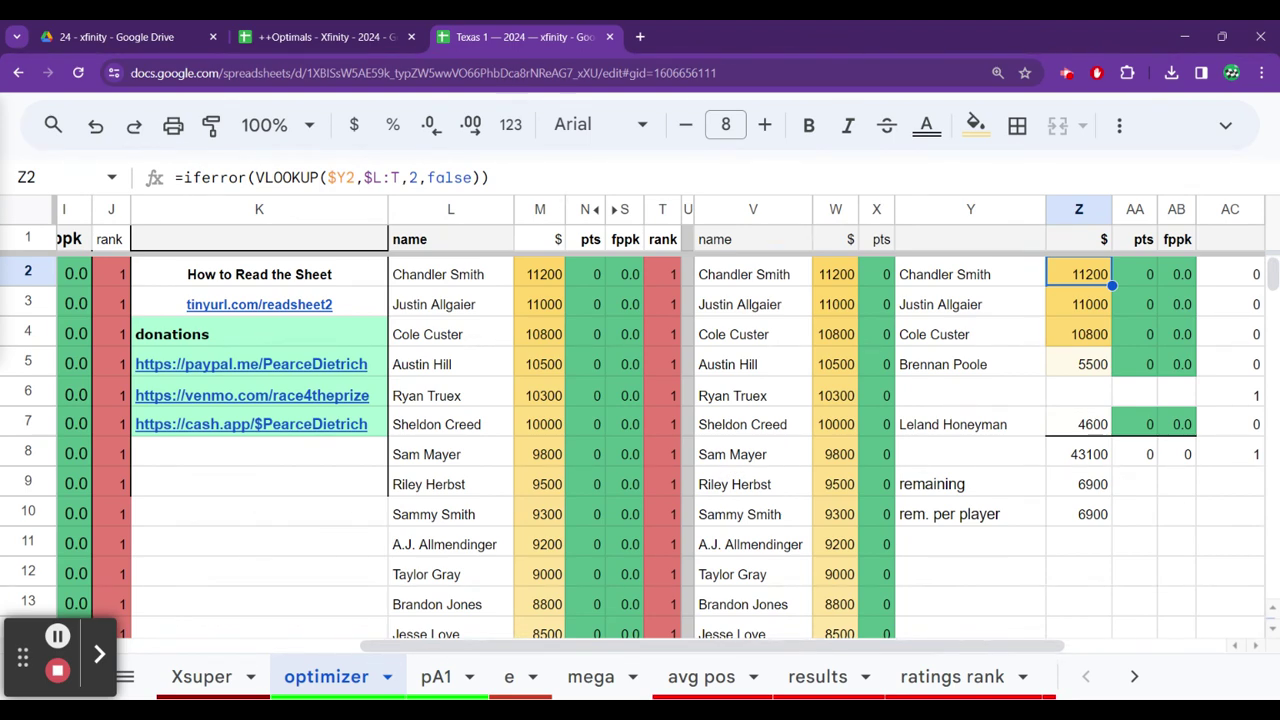
key("Down")
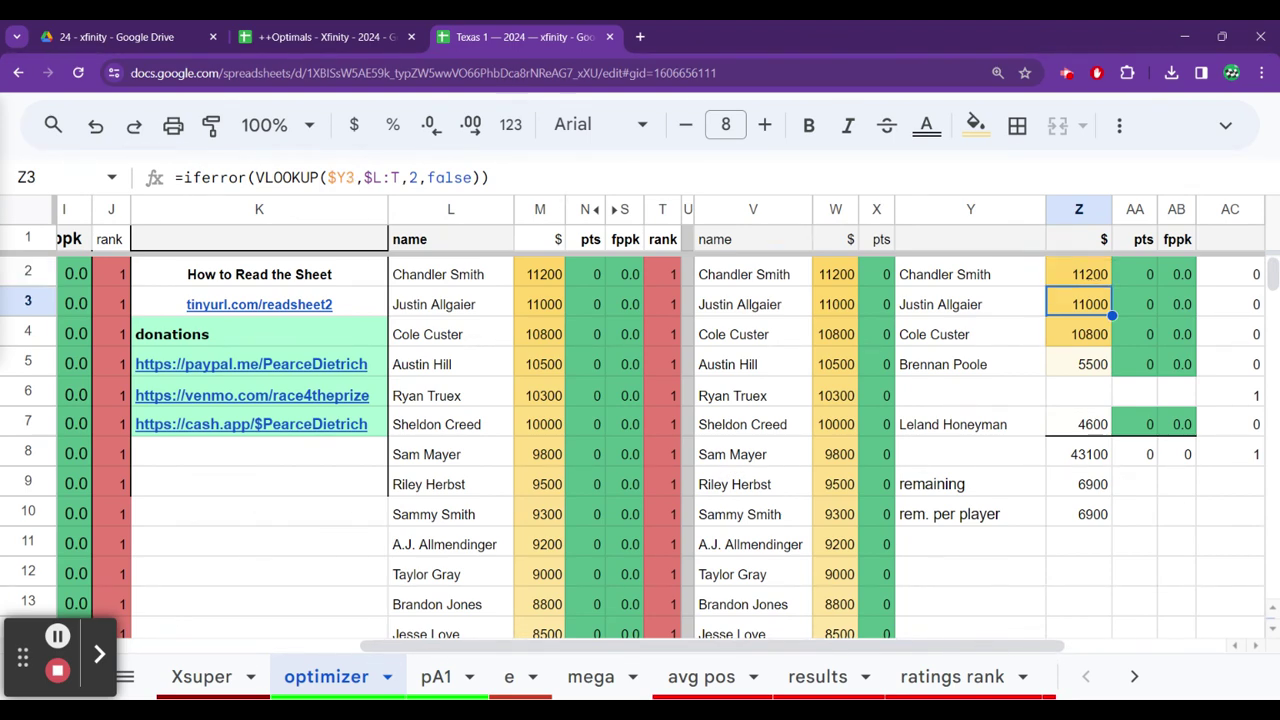
key("Down")
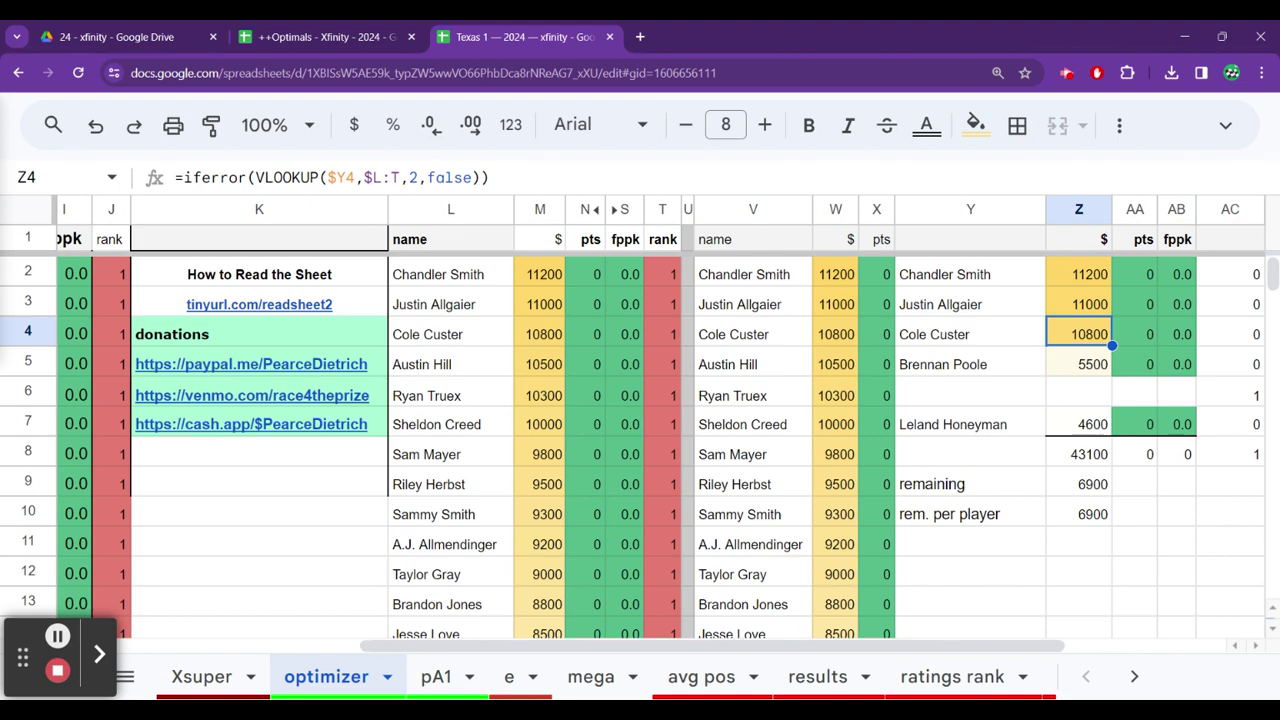
key("Up")
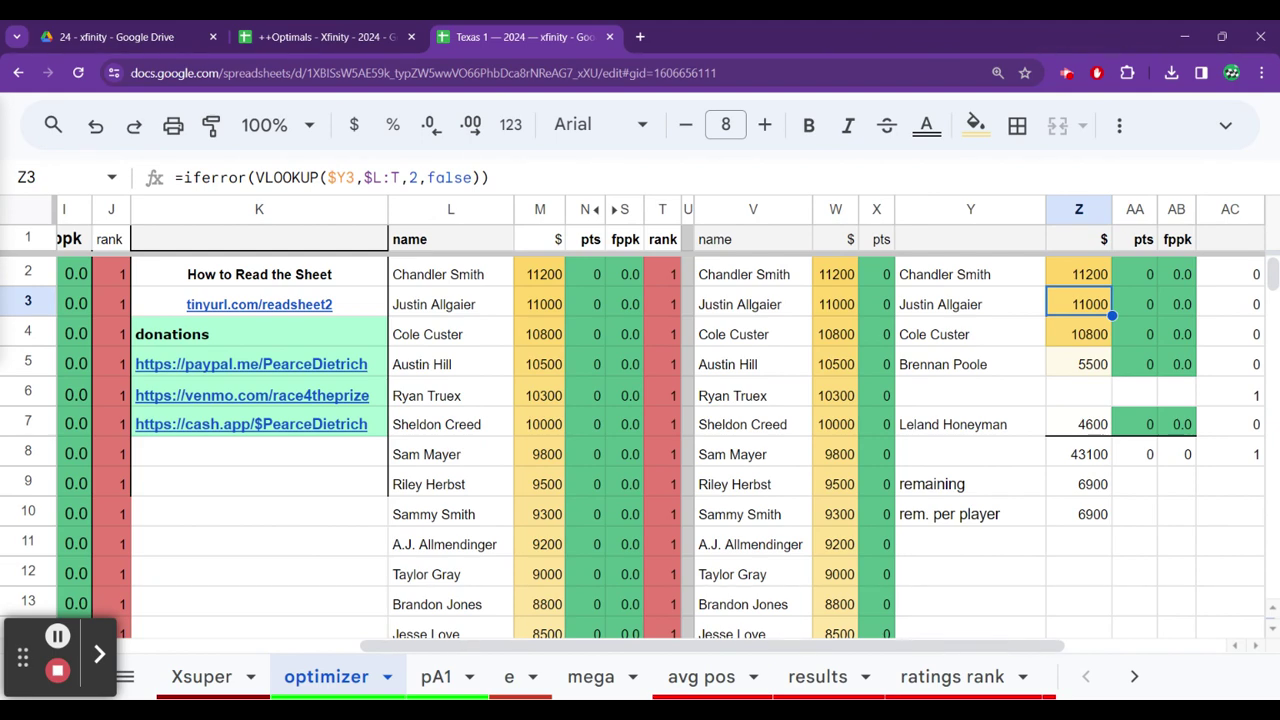
key("Down")
key("Down")
key("Down")
key("Down")
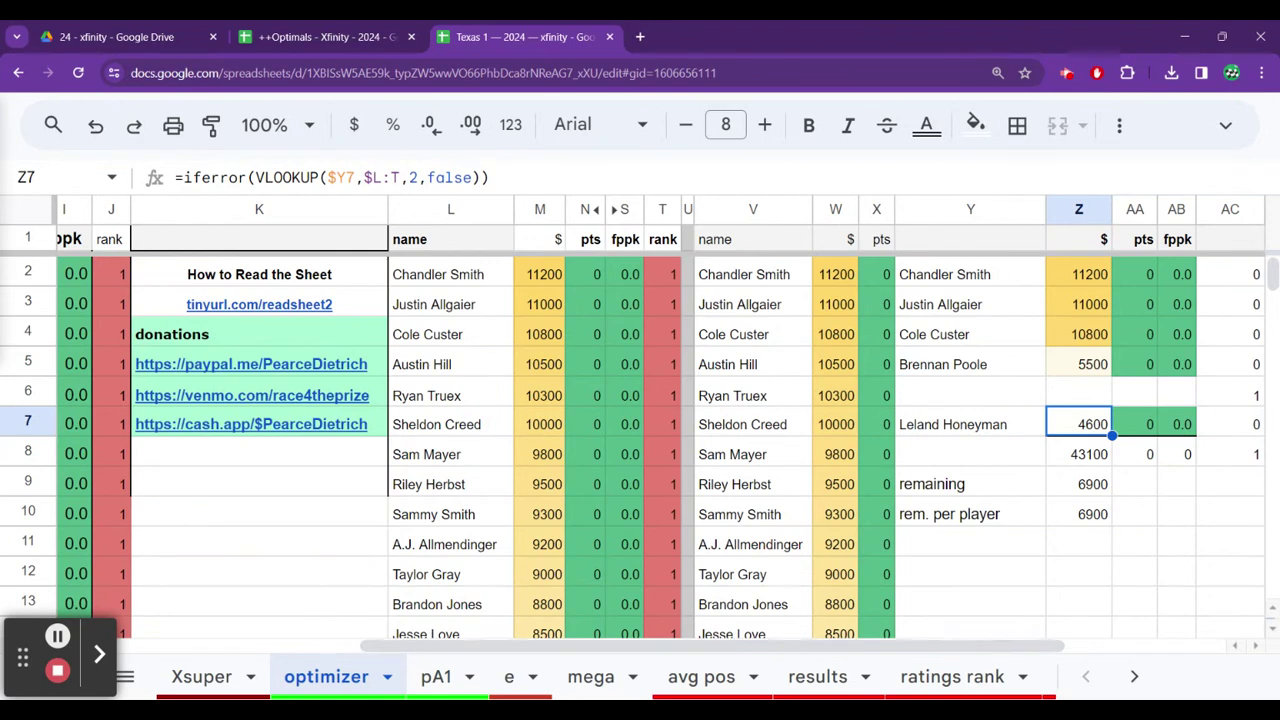
key("Up")
key("Up")
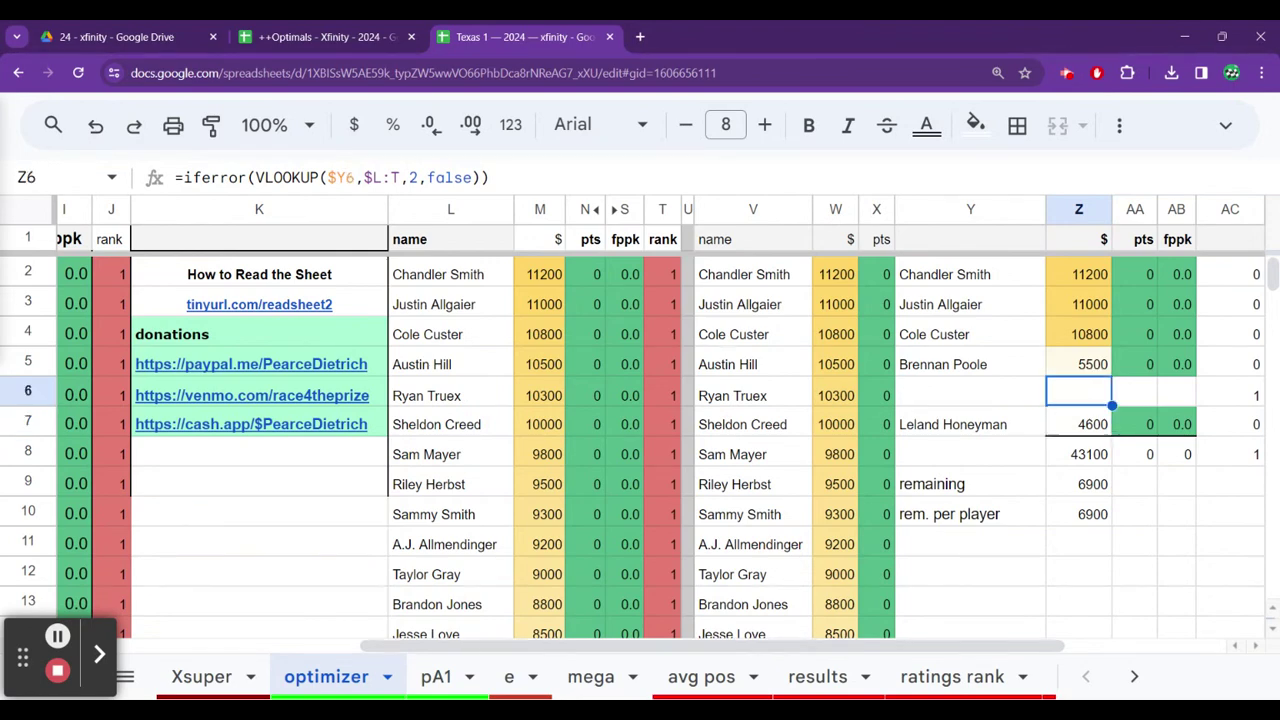
key("Up")
key("Up")
key("Up")
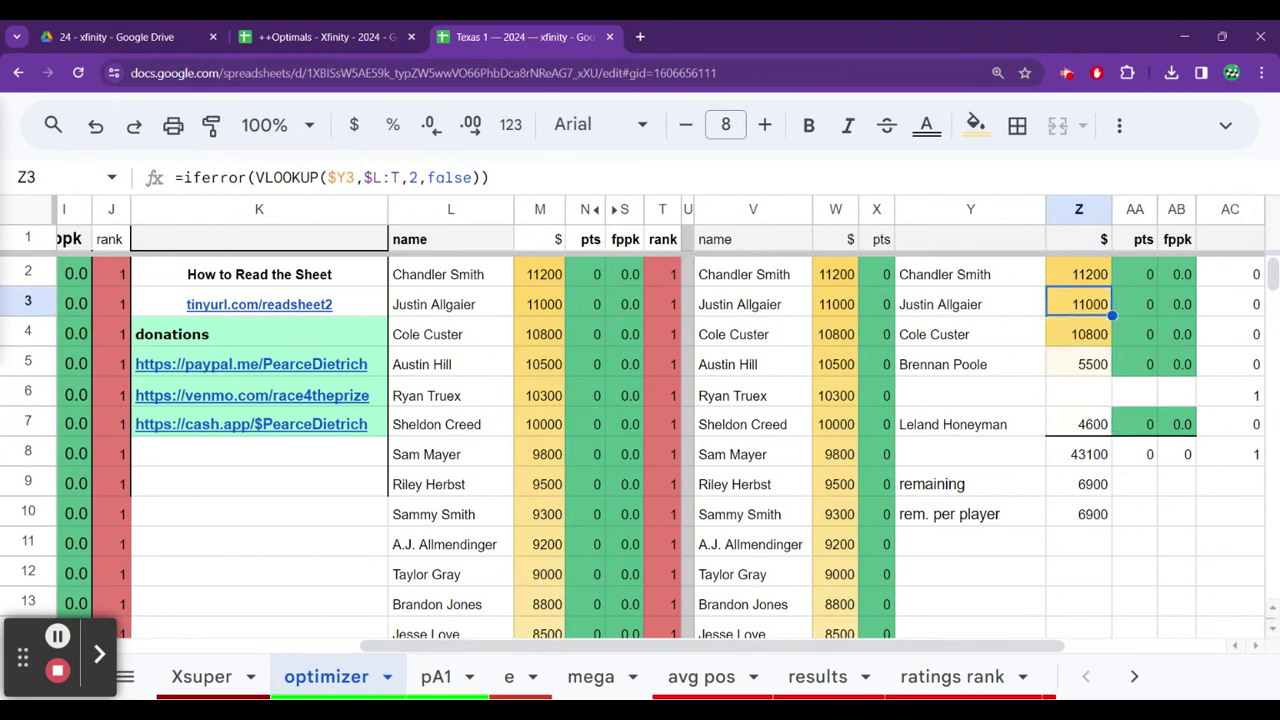
key("Down")
key("Down")
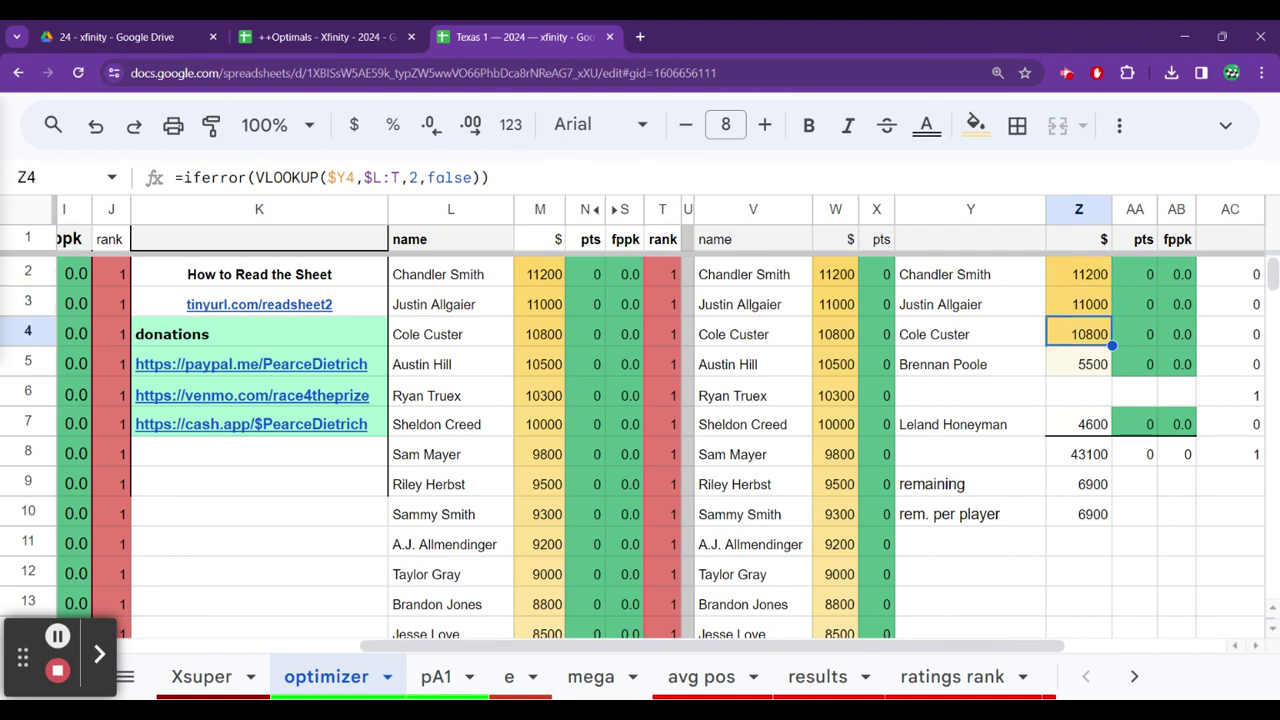
key("Down")
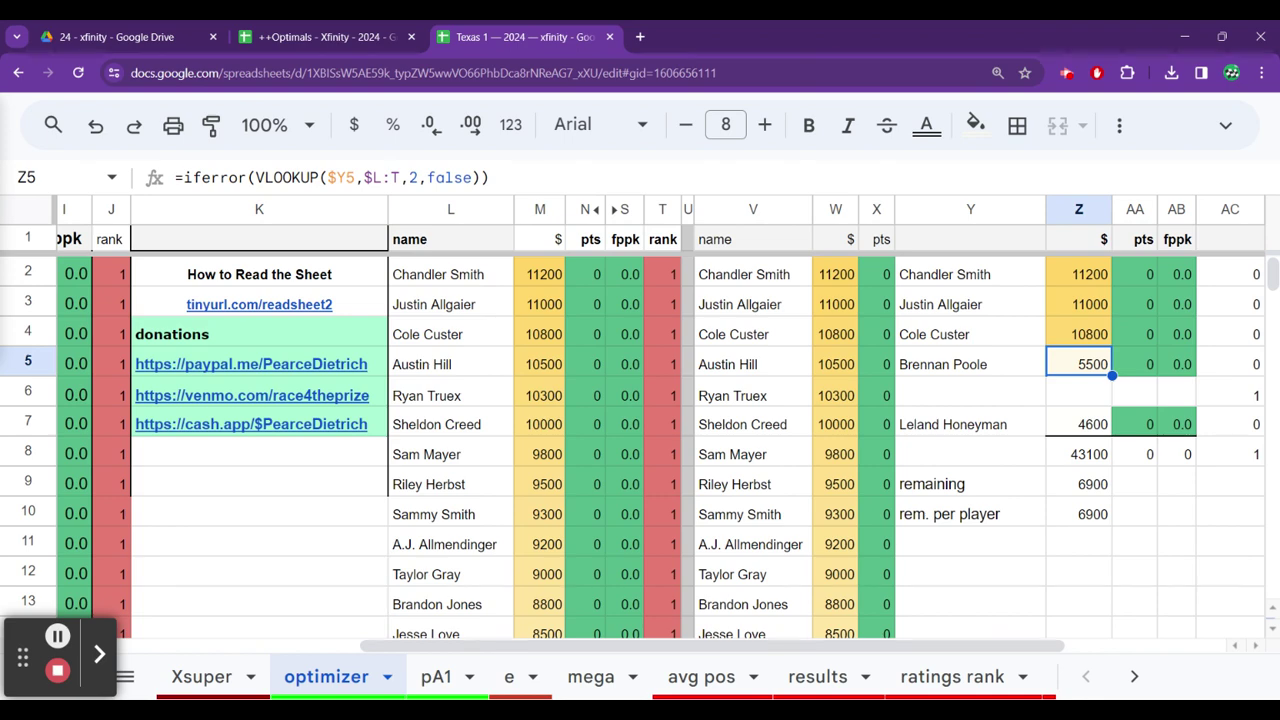
key("Up")
key("Up")
key("Up")
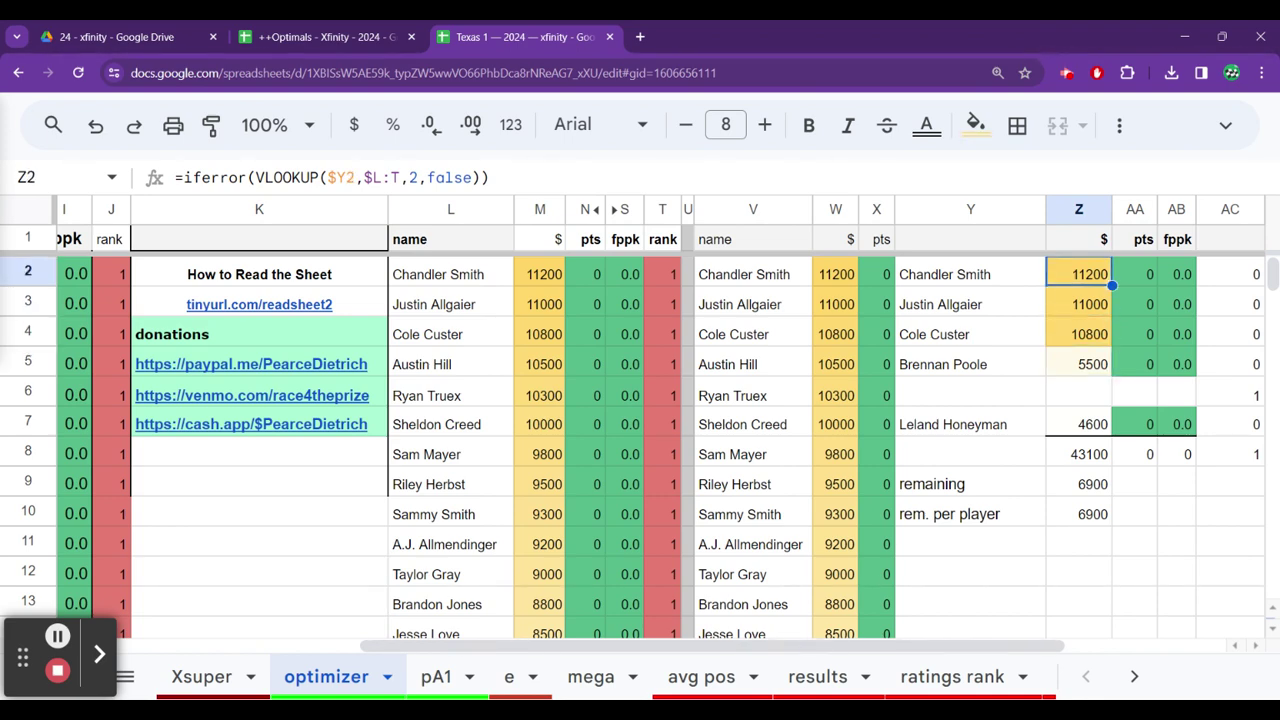
key("Down")
key("Down")
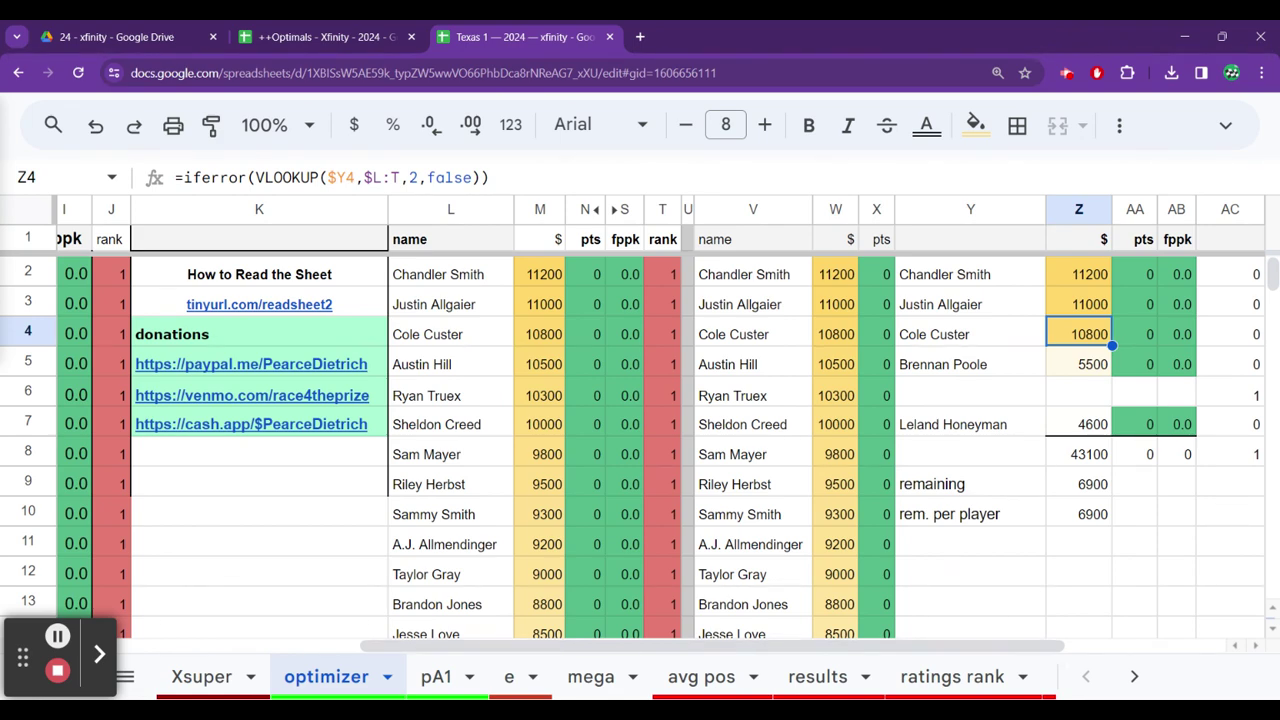
Review the drivers priced $10500 down to $9300 in column V, rows 5 to 10, as alternatives for the lineup
key("Left")
key("Left")
key("Left")
key("Down")
key("Down")
key("Left")
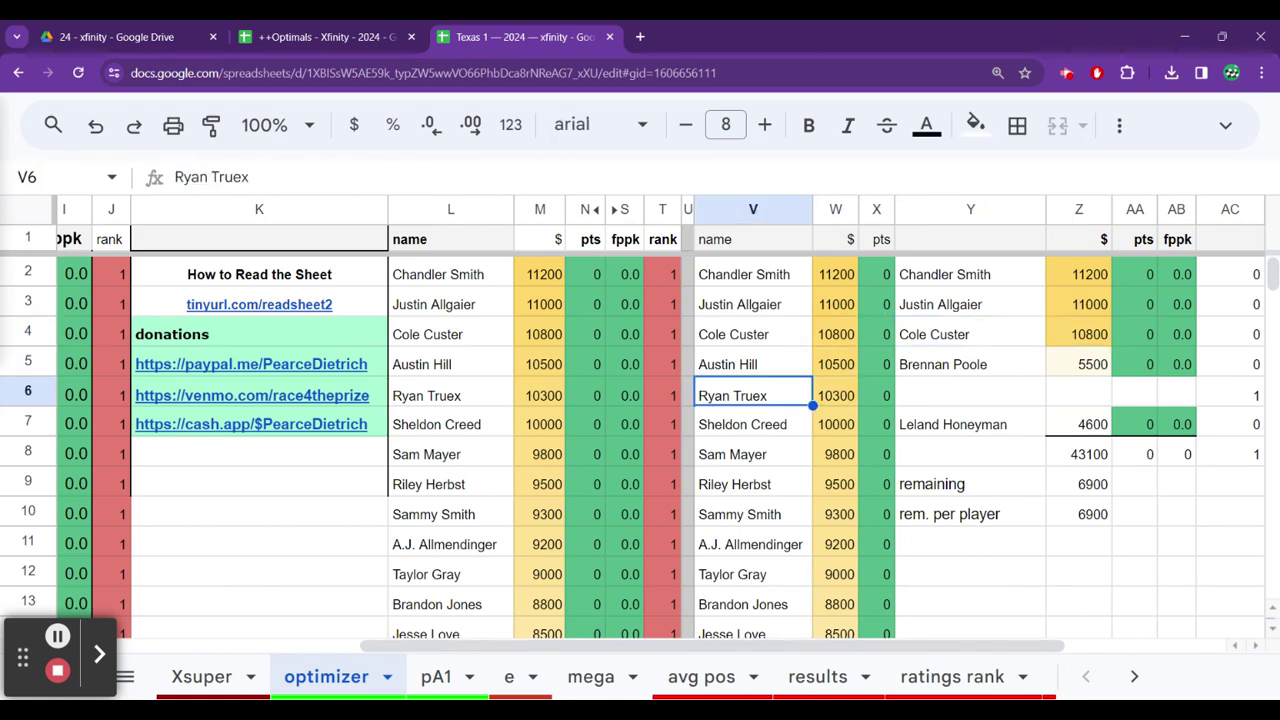
key("Down")
key("Down")
key("Down")
key("Down")
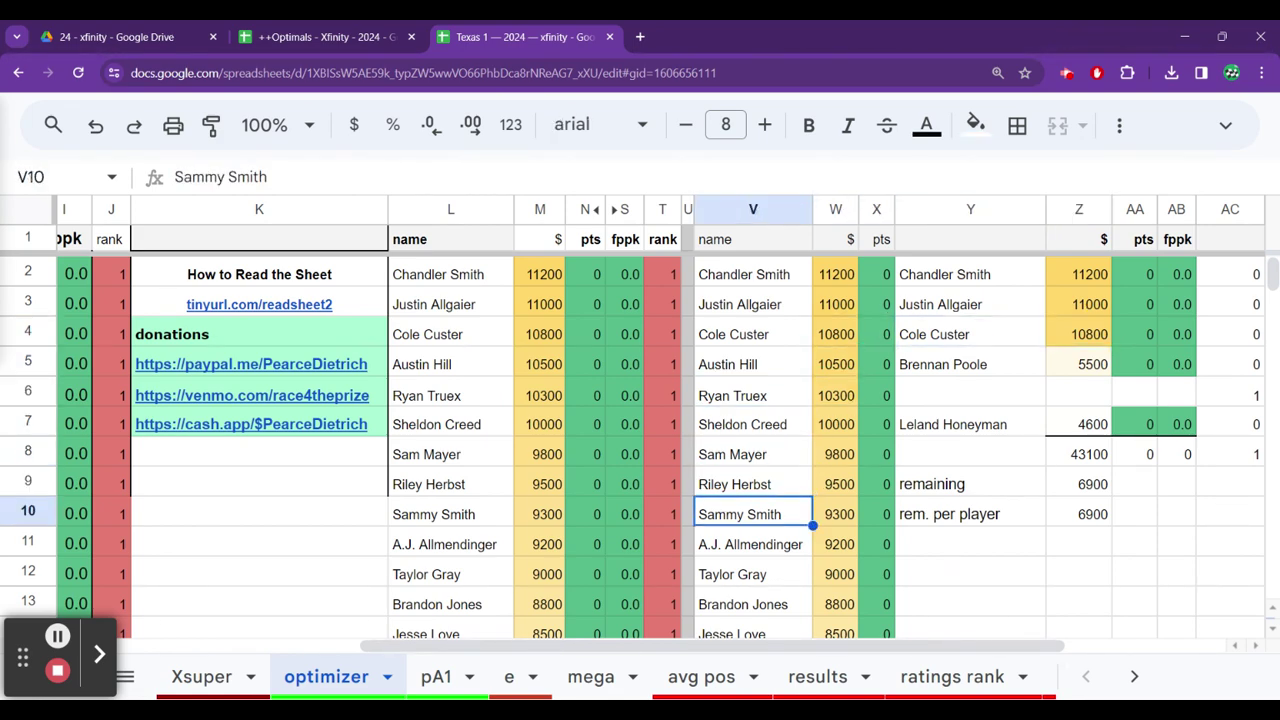
key("Up")
key("Up")
key("Up")
key("Up")
key("Up")
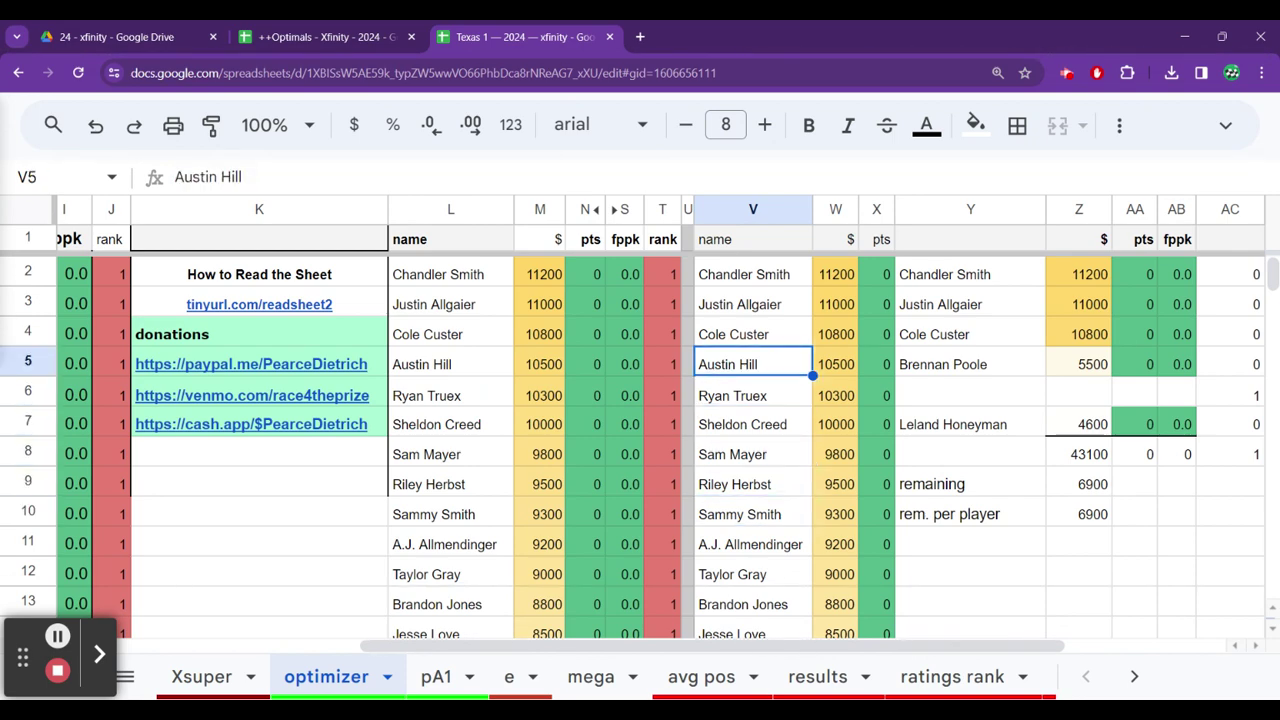
Compare the drivers in cells V5 to V10 one by one, concentrating on those priced $10000, $9800 and $9500
key("Down")
key("Down")
key("Down")
key("Down")
key("Down")
key("Up")
key("Up")
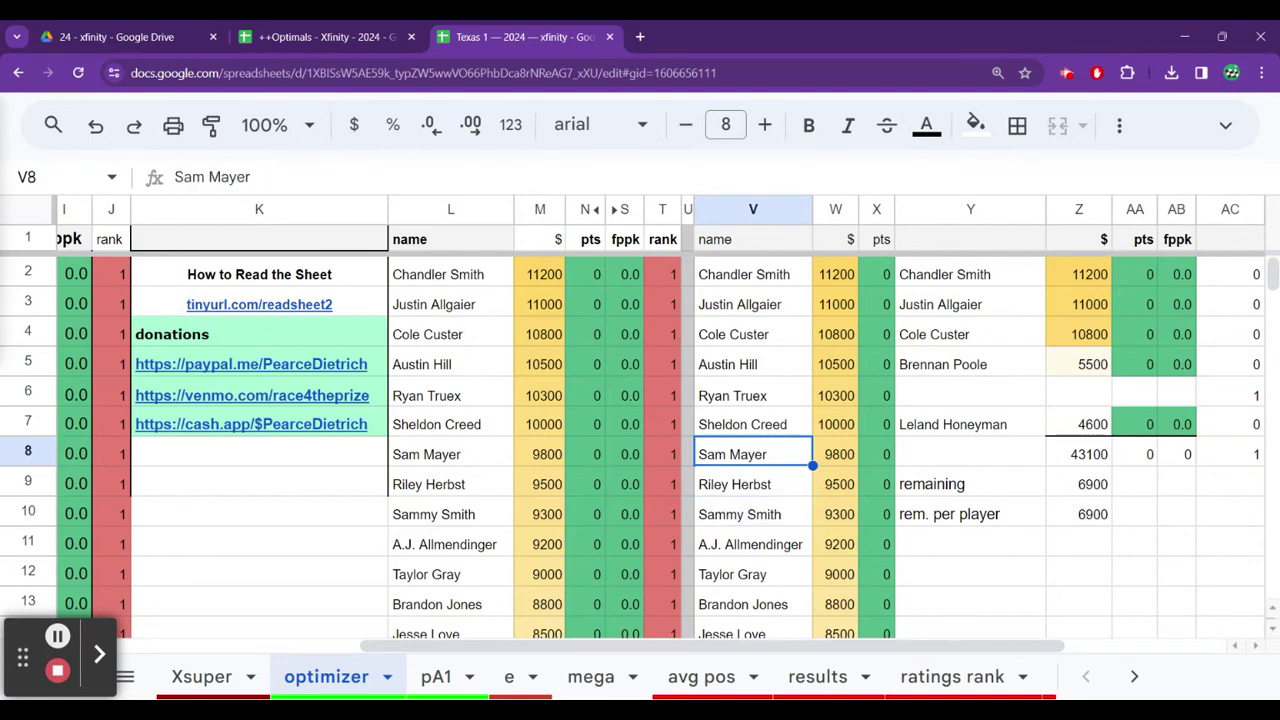
key("Up")
key("Up")
key("Up")
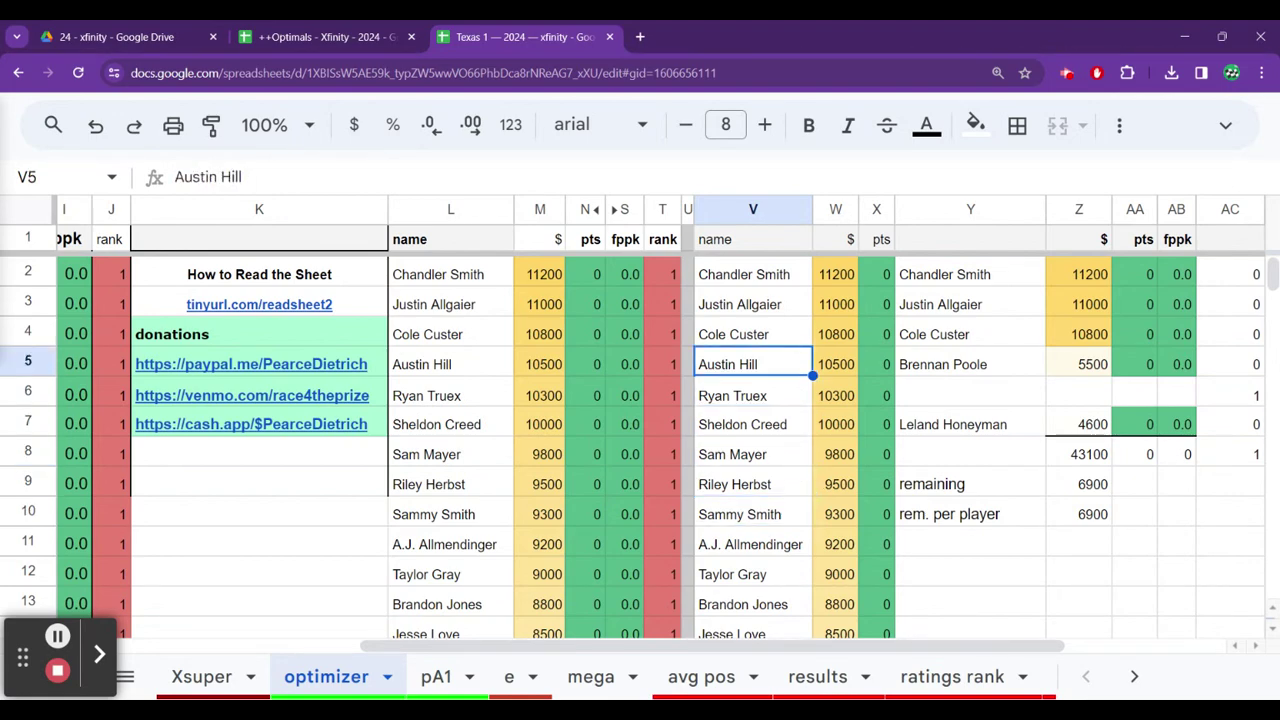
key("Down")
key("Down")
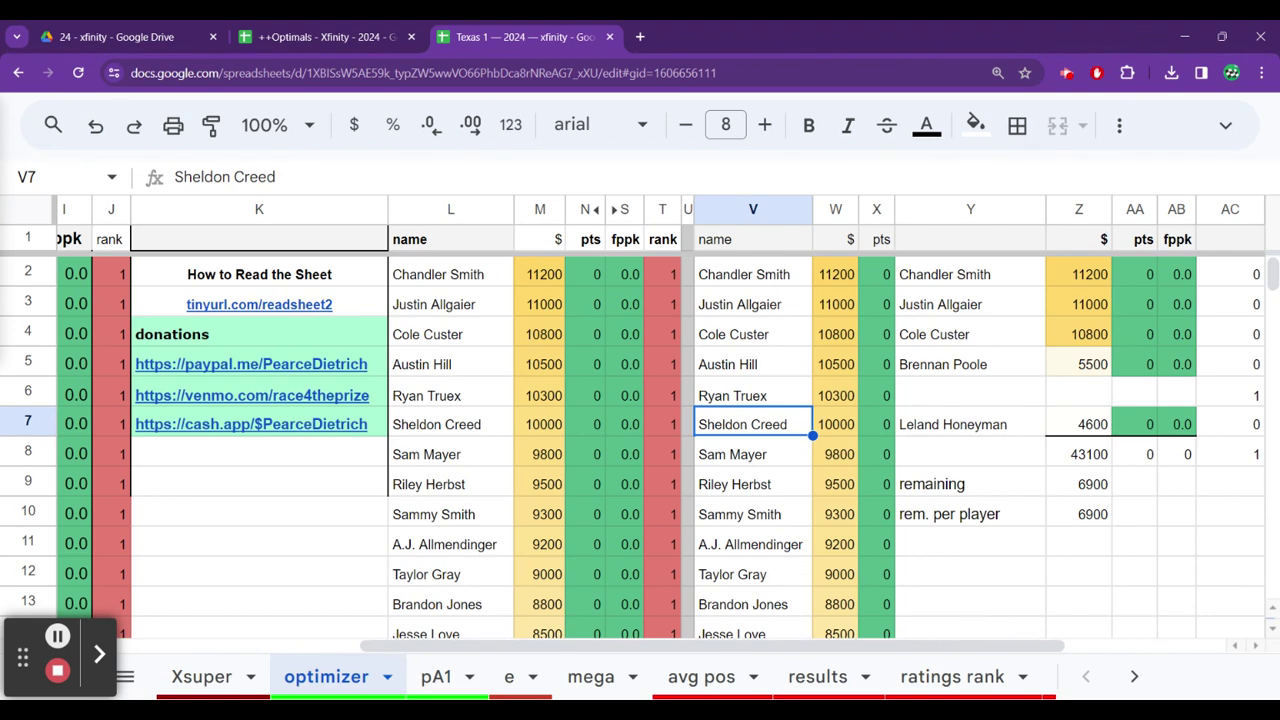
key("Down")
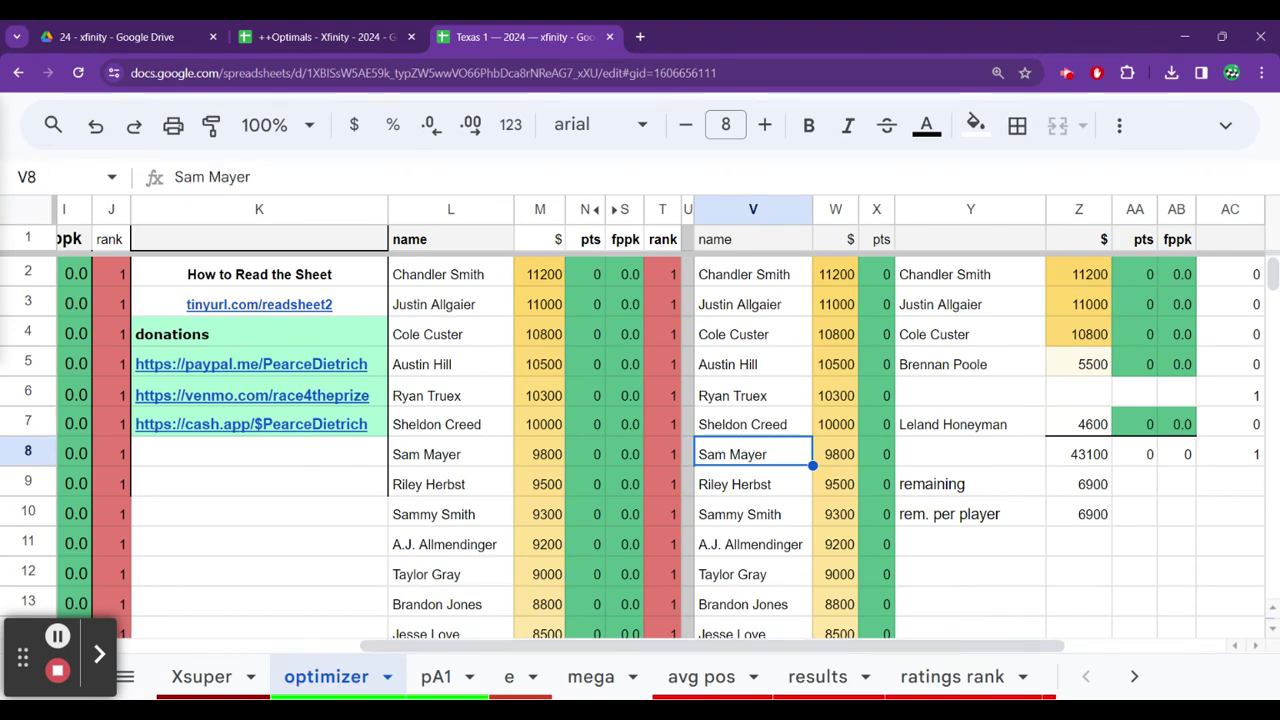
key("Down")
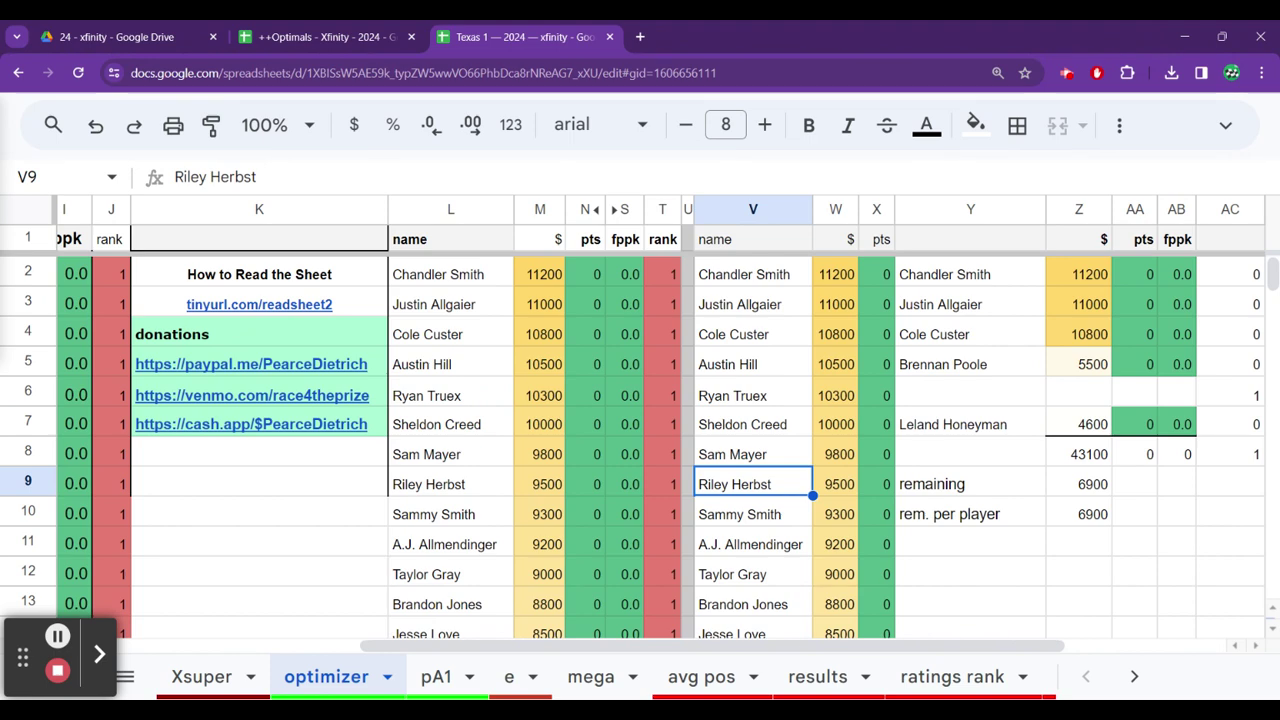
key("Up")
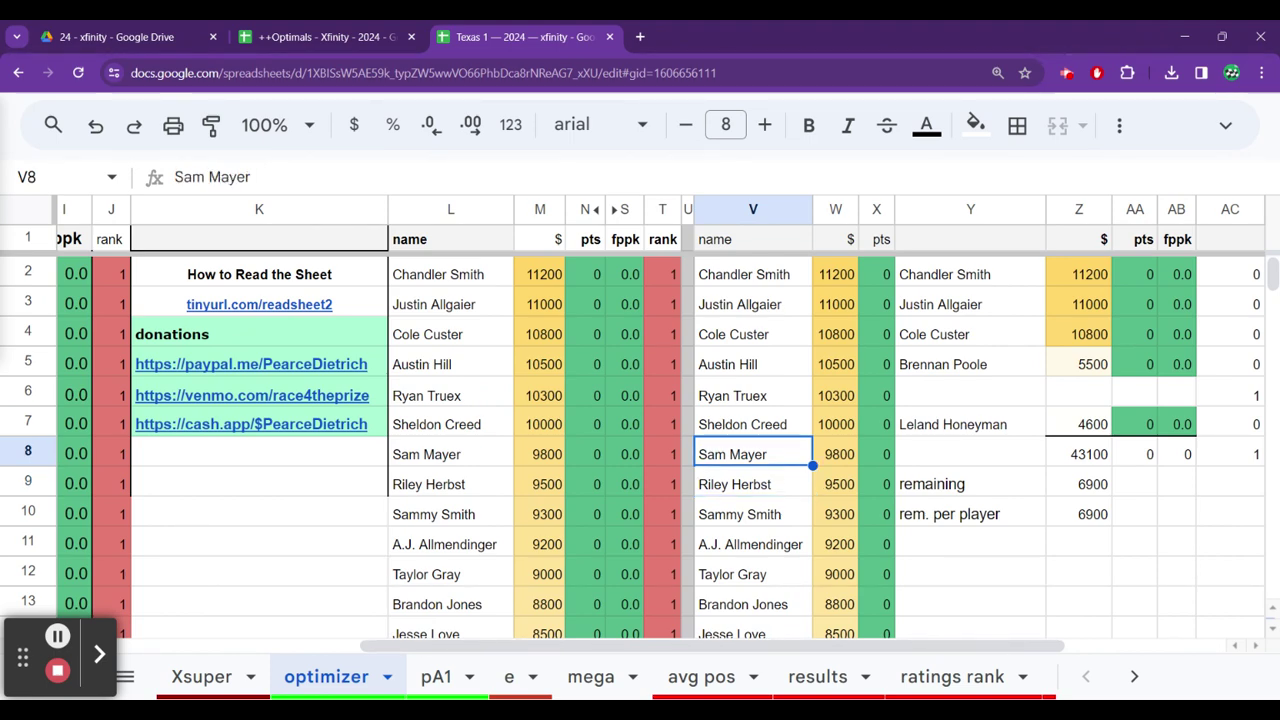
Examine the salaries in column W between the $8800 and $10500 drivers, rows 5 to 13
key("Right")
key("Down")
key("Down")
key("Down")
key("Down")
key("Down")
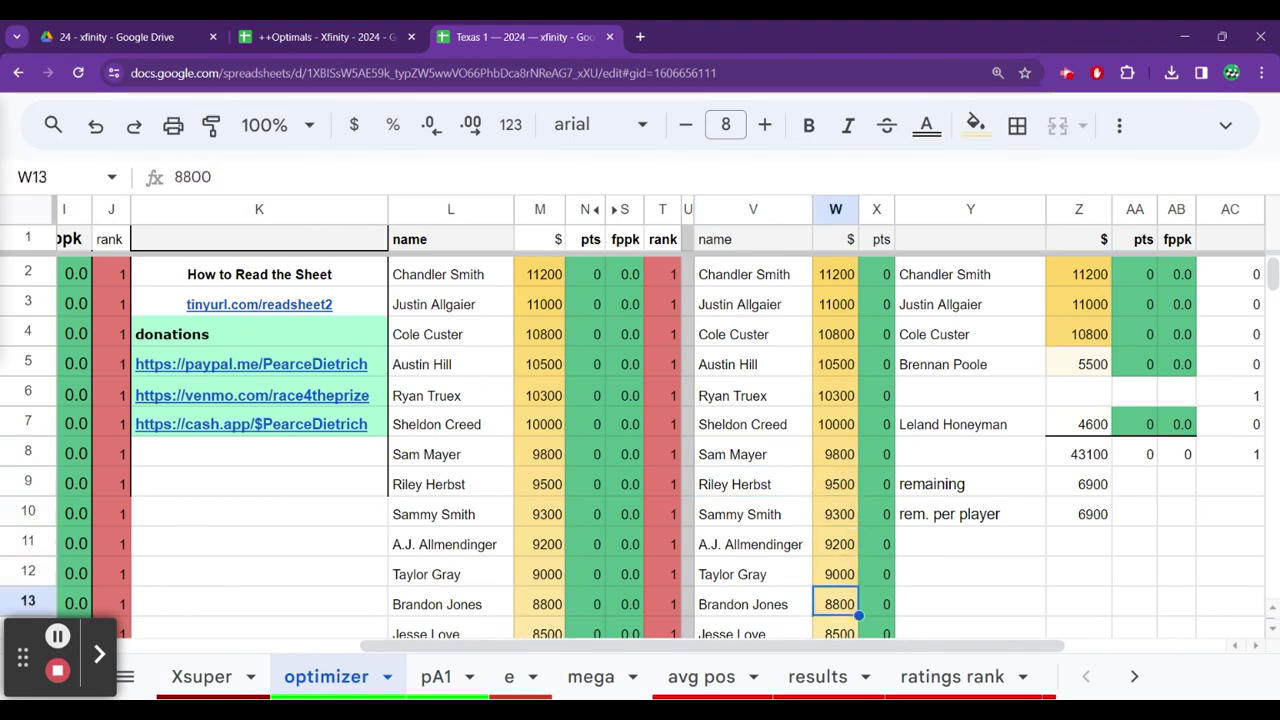
key("Up")
key("Up")
key("Up")
key("Up")
key("Up")
key("Up")
key("Up")
key("Up")
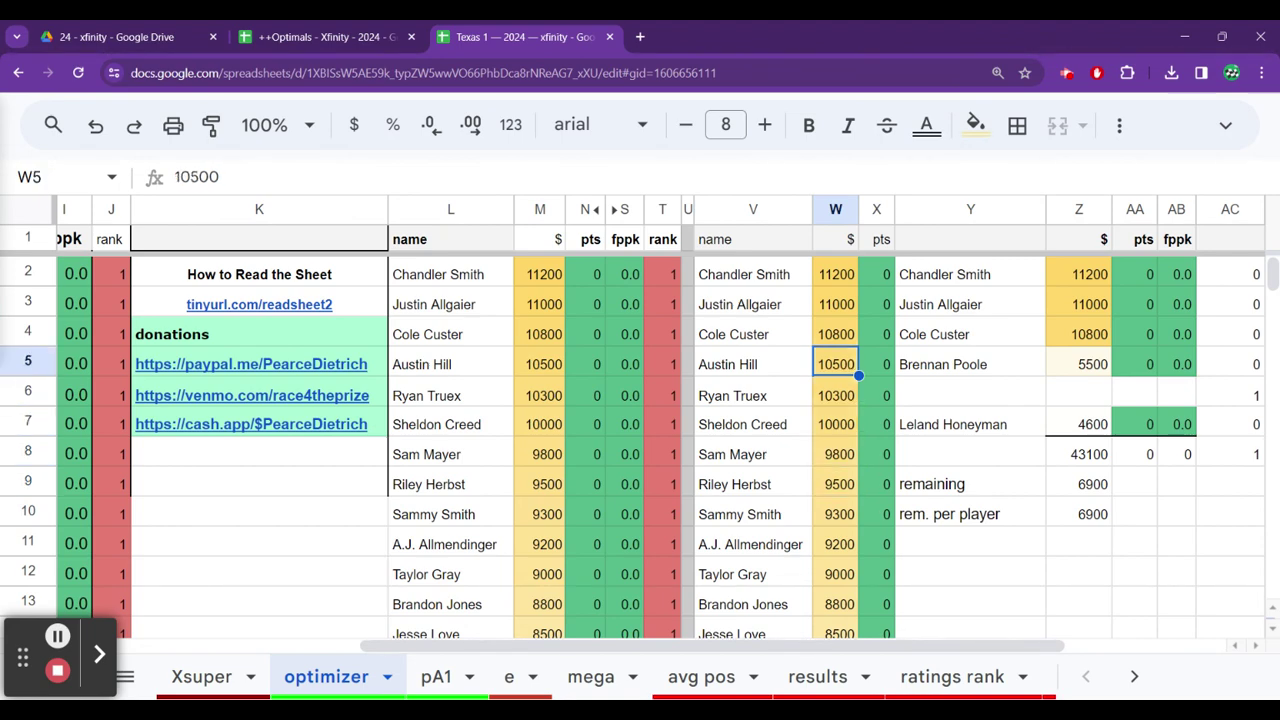
Check the three highest-priced drivers in column V, rows 2 to 4, against the picks in the lineup
key("Up")
key("Left")
key("Up")
key("Up")
key("Down")
key("Down")
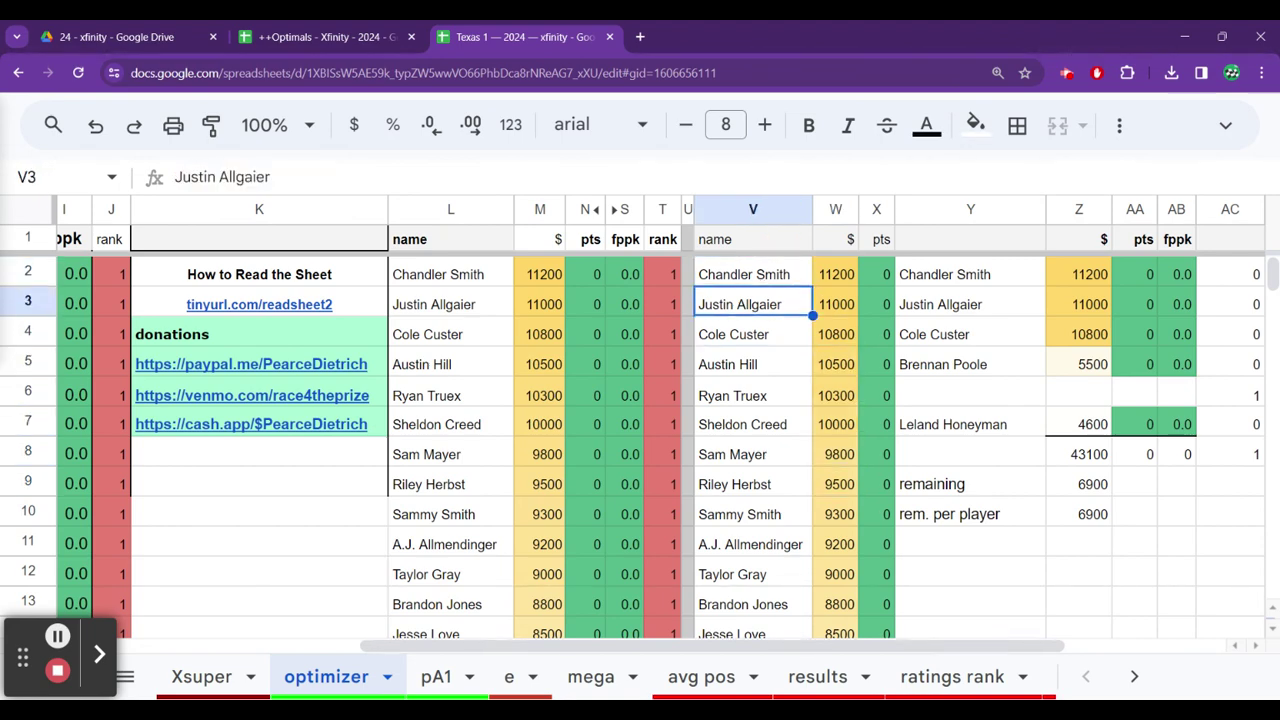
key("Right")
key("Right")
key("Right")
key("Right")
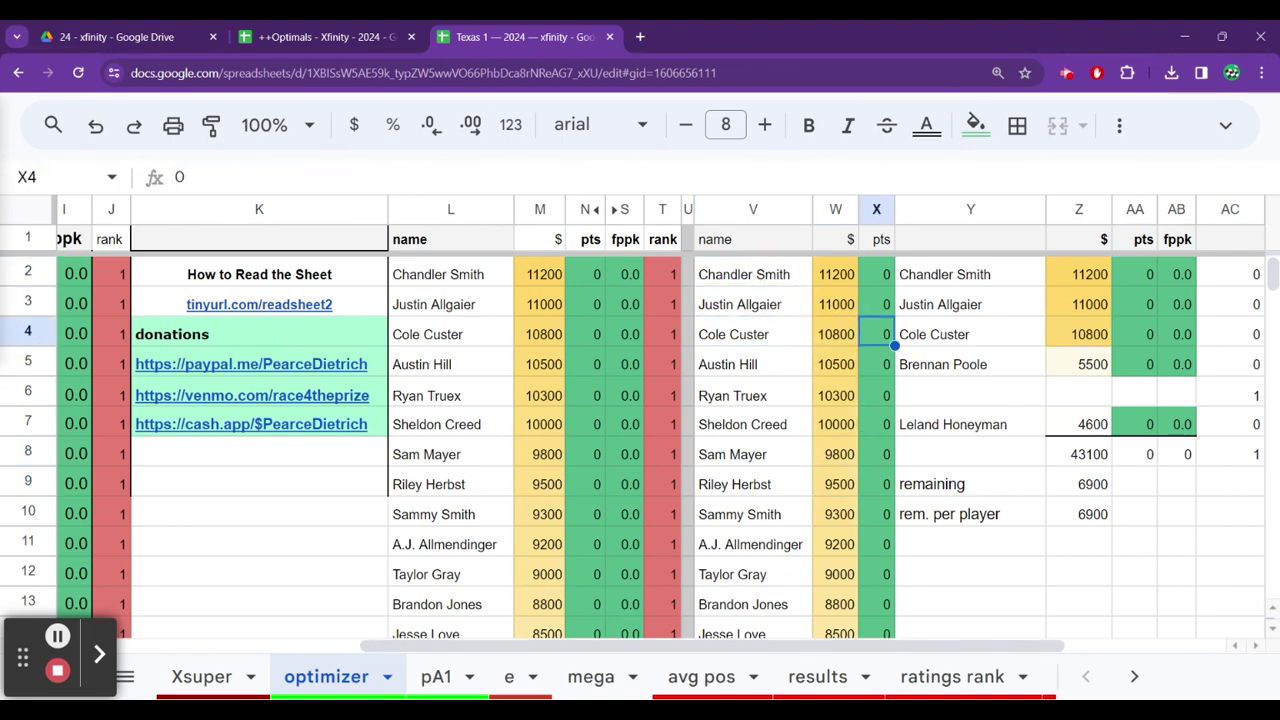
key("Left")
key("Left")
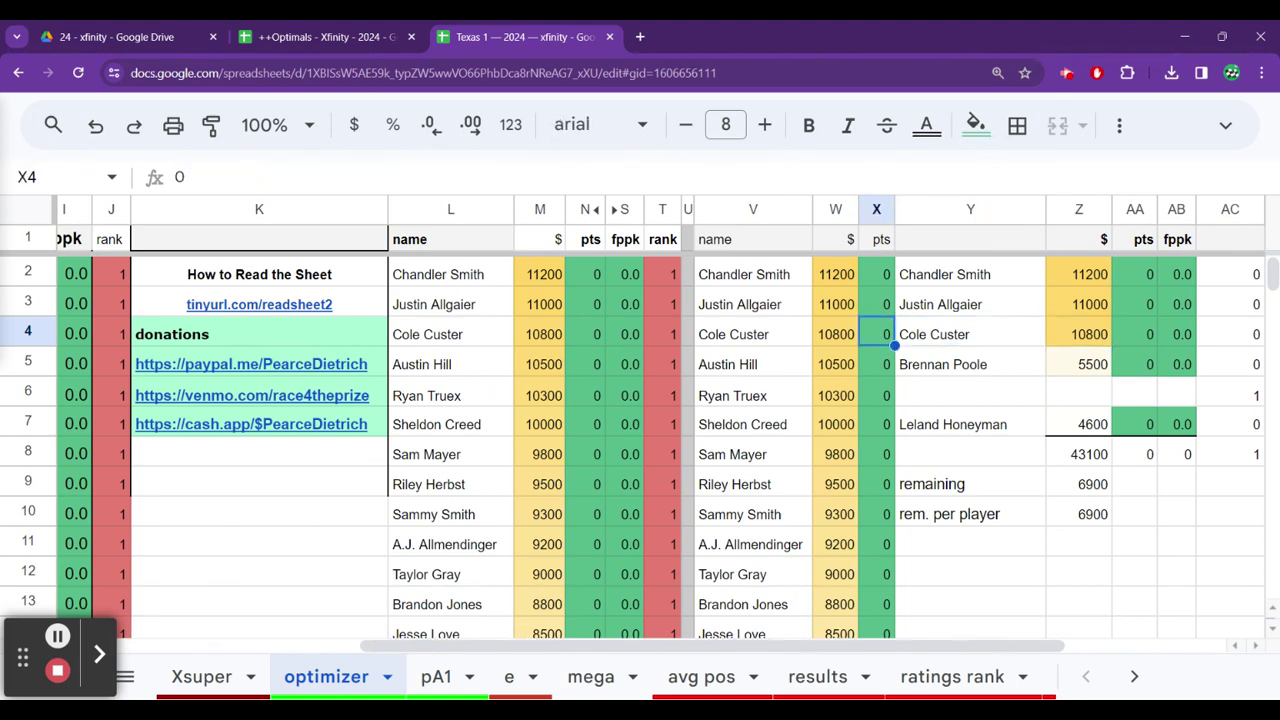